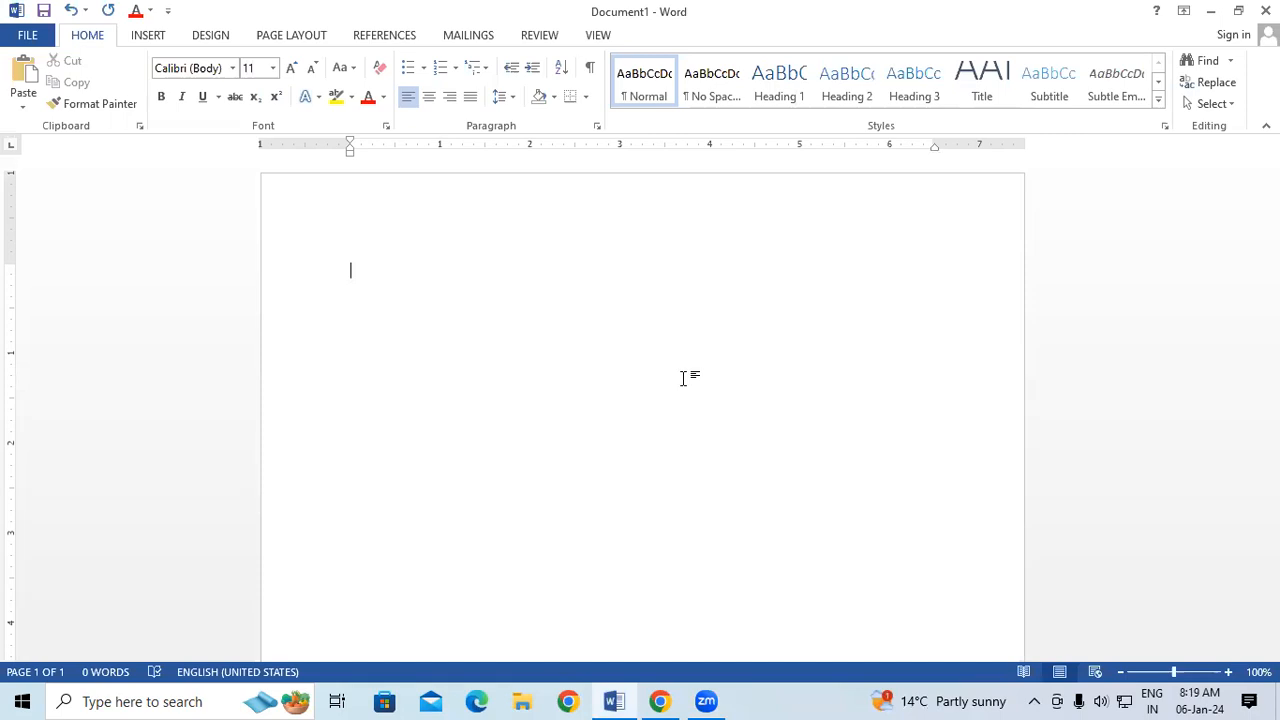
Fill the blank document with sample paragraphs using the =rand() function
type("=")
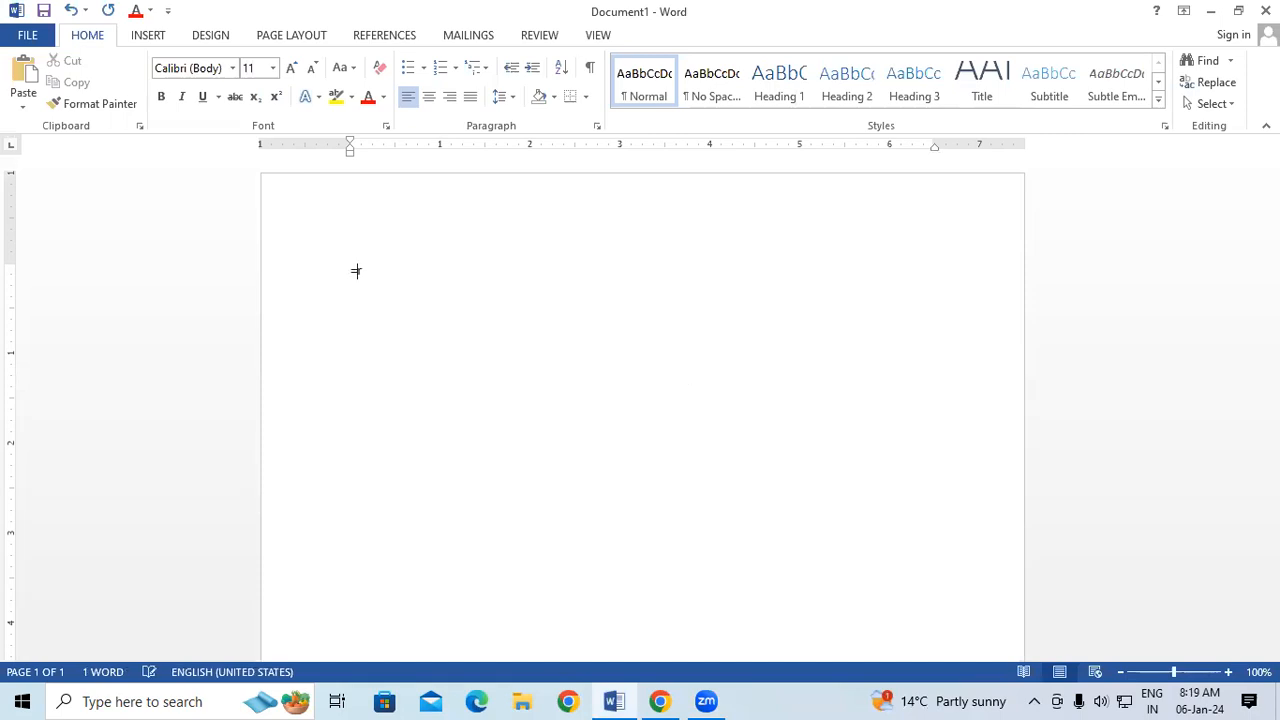
type("rand()")
key("Return")
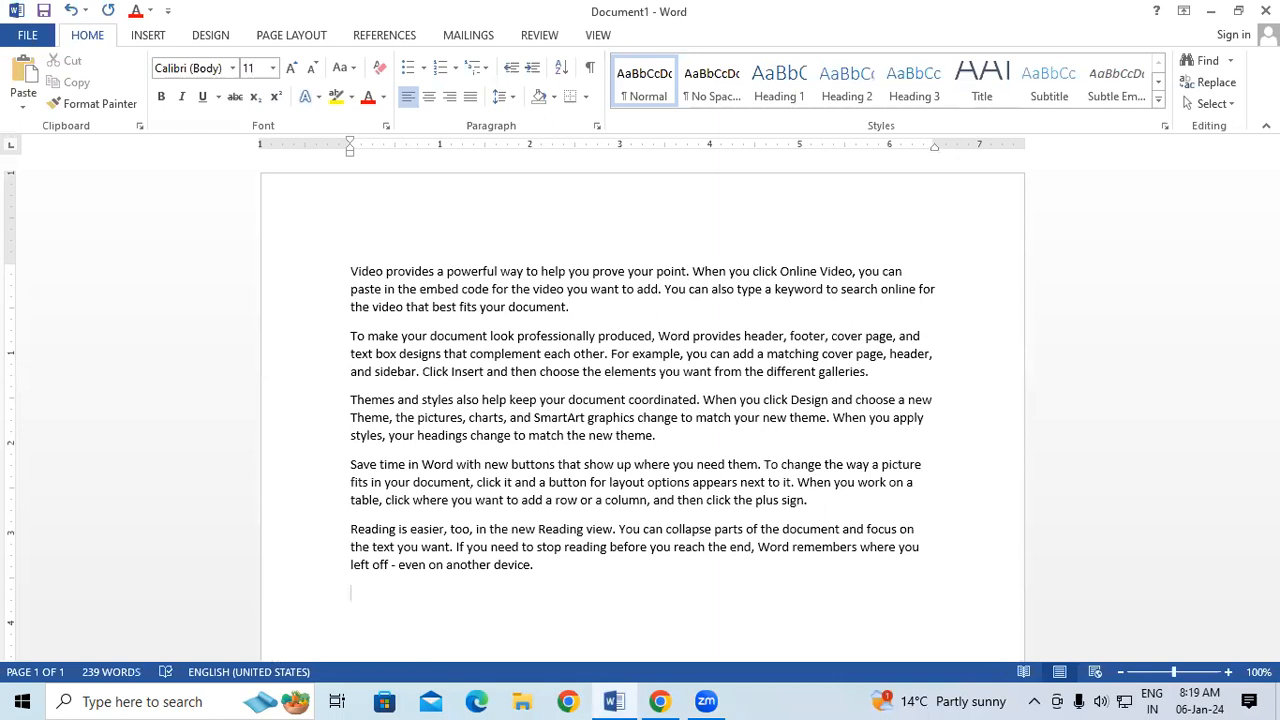
Increase the font size of all the document text to 18
key("ctrl+a")
key("ctrl+shift+period")
key("ctrl+shift+period")
key("ctrl+shift+period")
key("ctrl+shift+period")
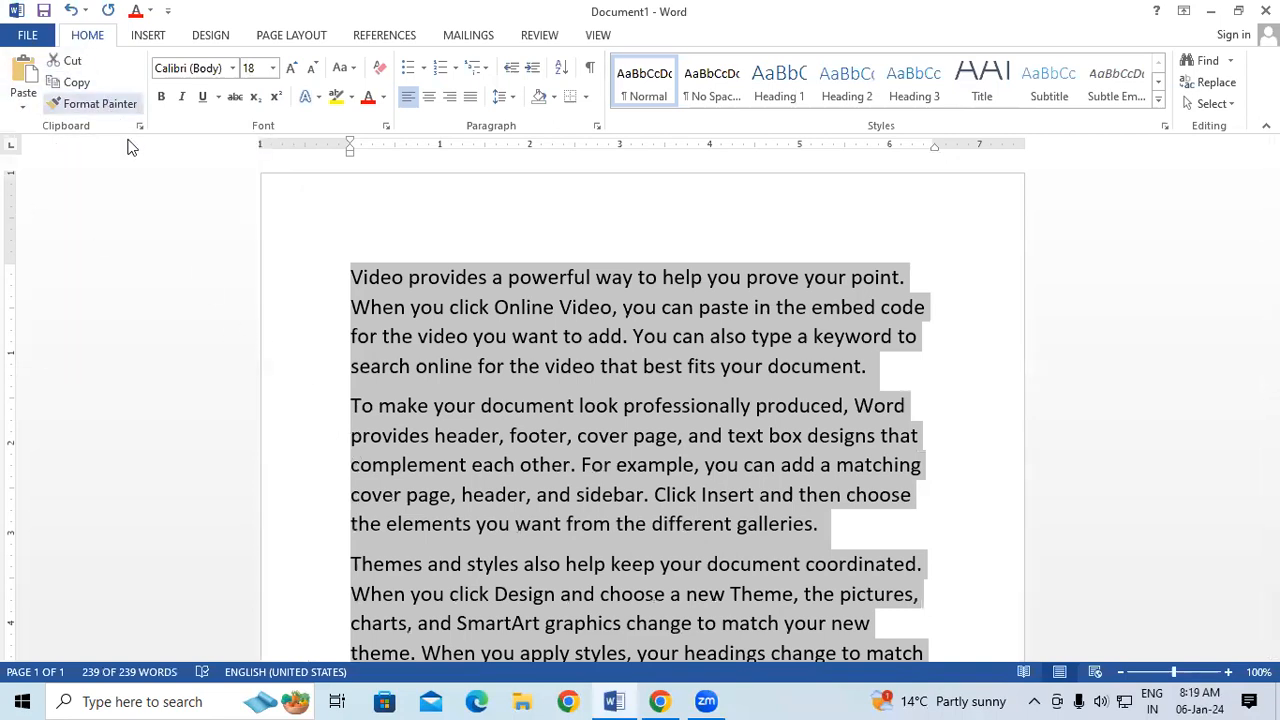
left_click(582, 464)
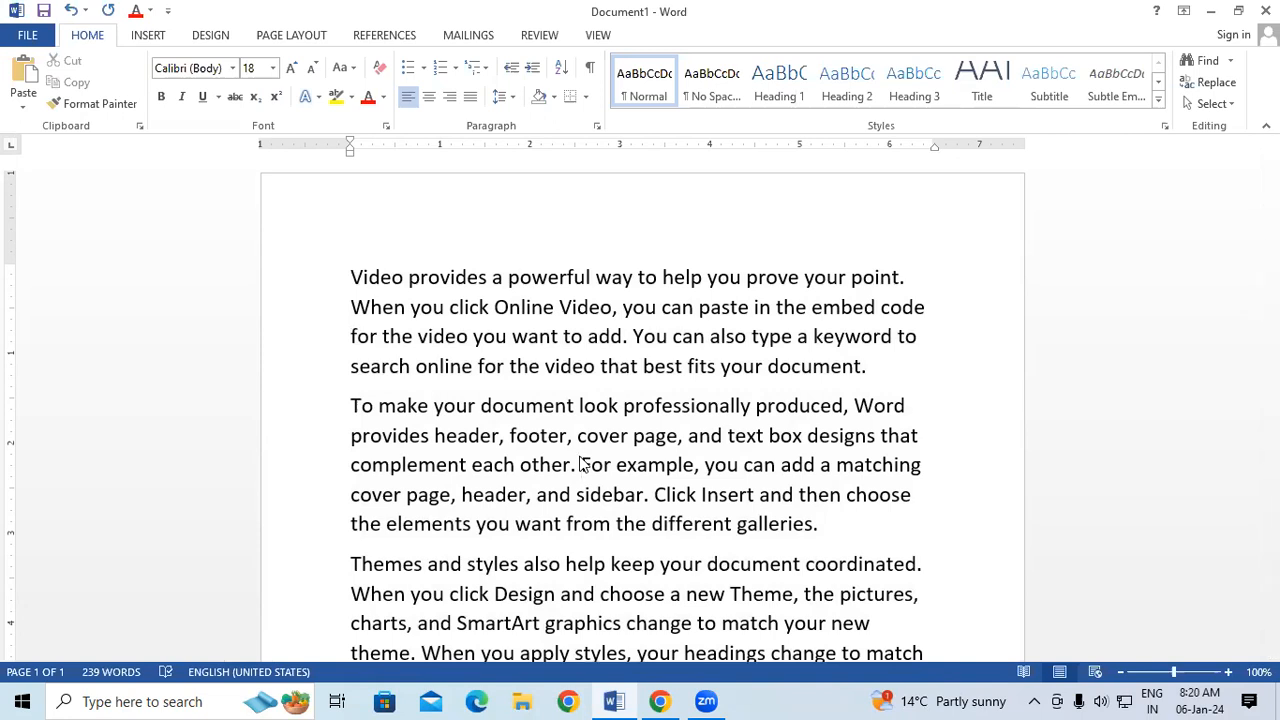
Add the heading "INTRODUCTION OF COMPUTER" on a new line above the first paragraph
left_click(343, 261)
key("Return")
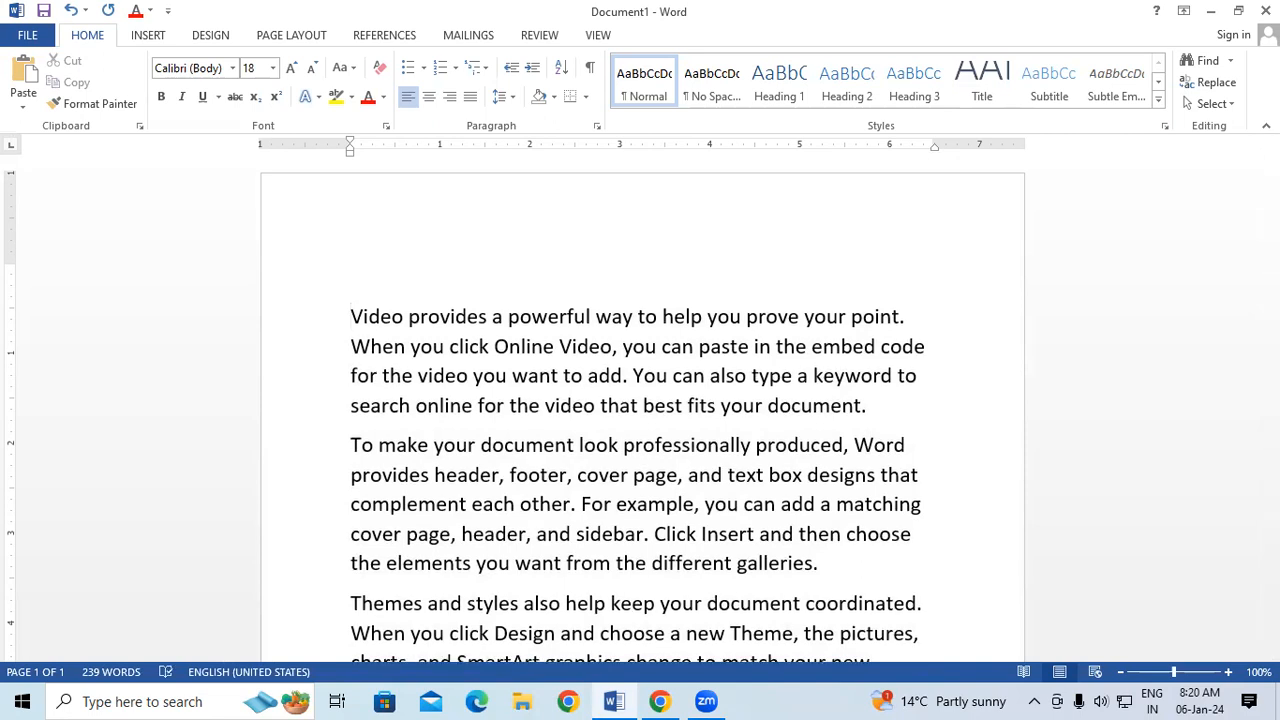
left_click(383, 281)
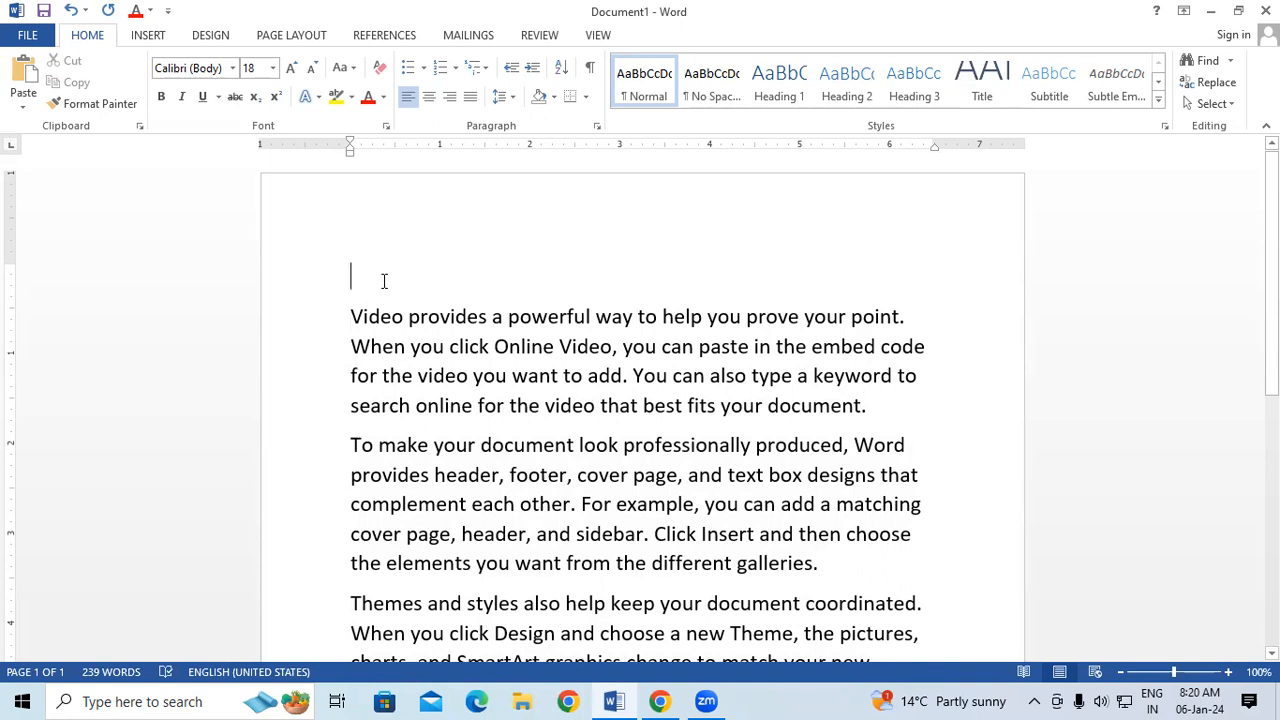
type("INTR")
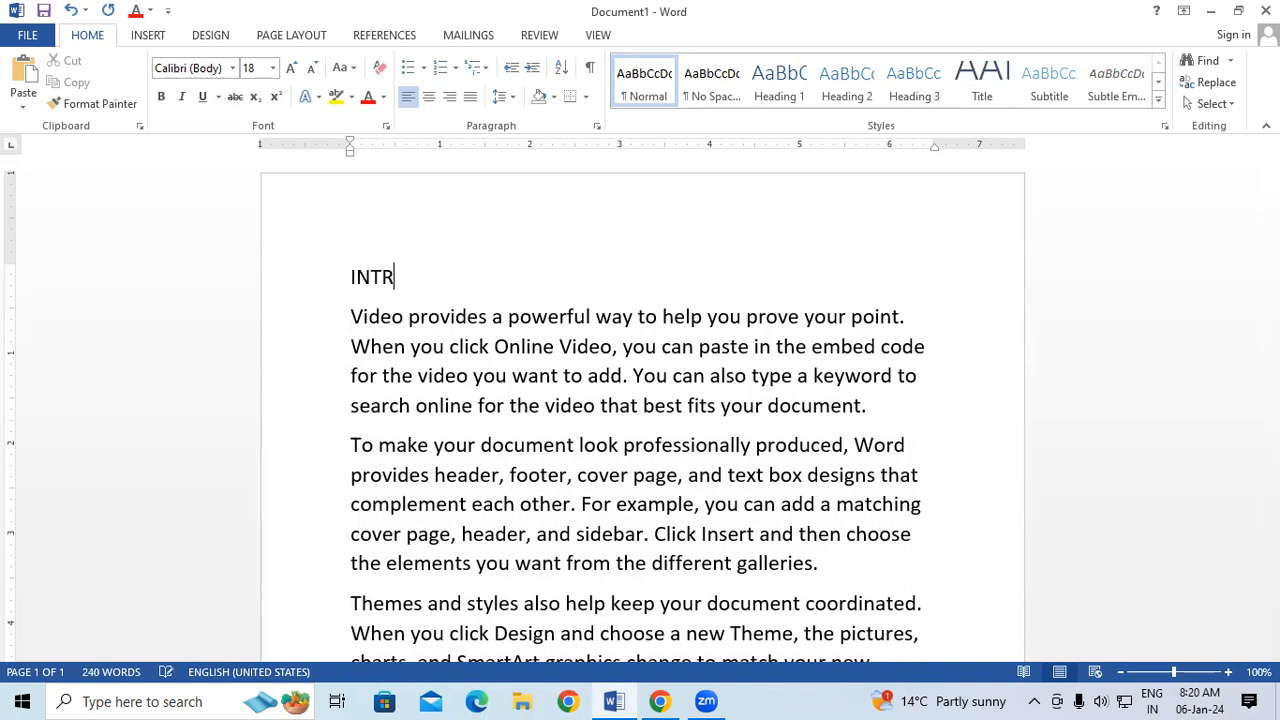
type("ODUCTION OD")
key("BackSpace")
type("F")
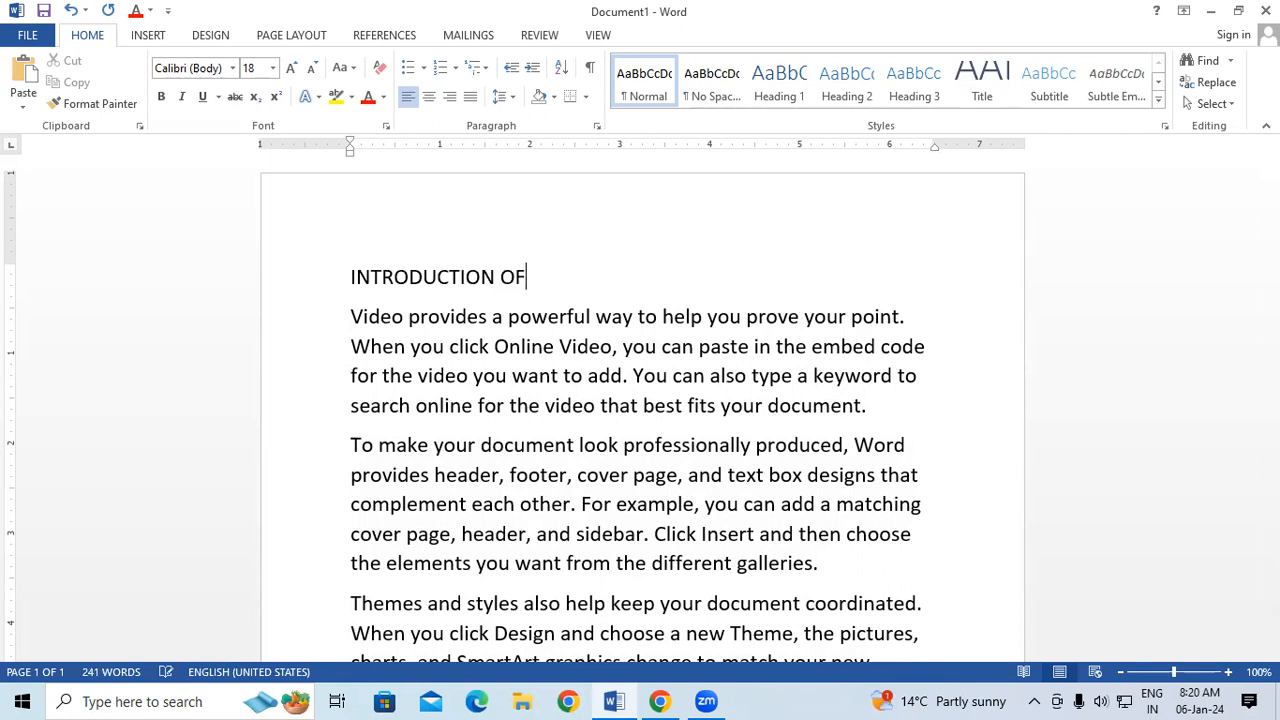
type(" COMP")
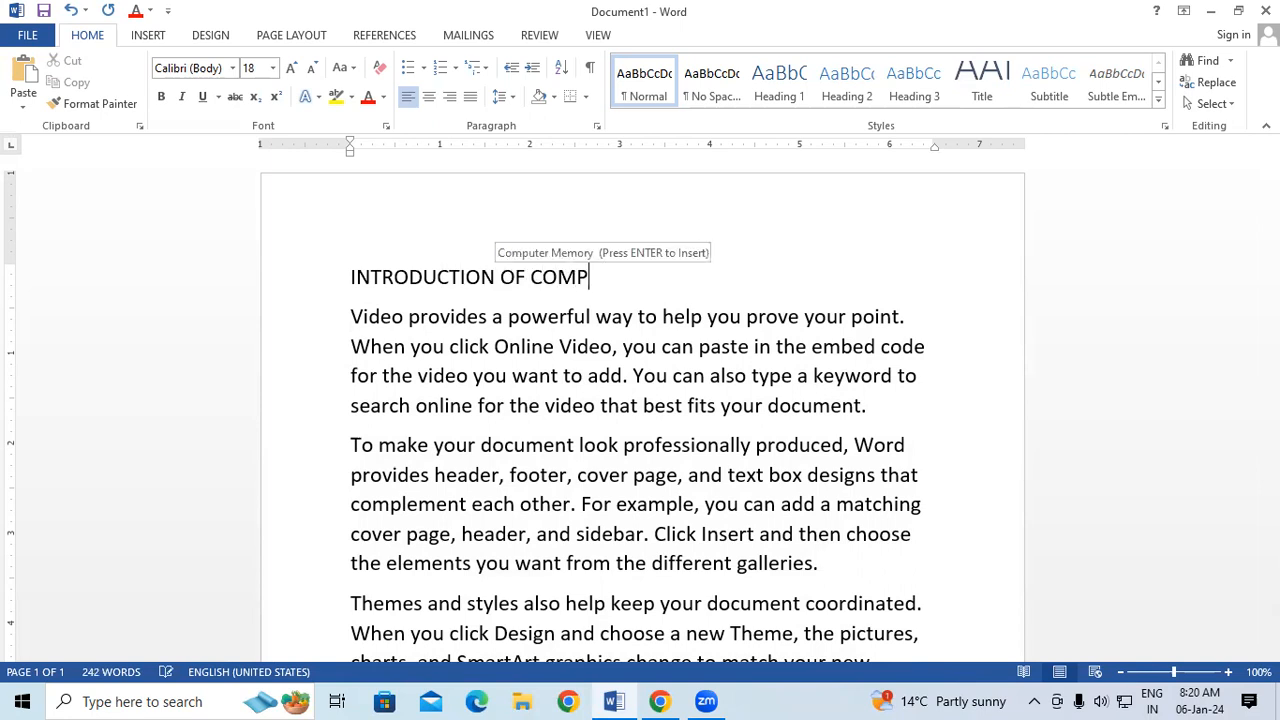
type("UTER")
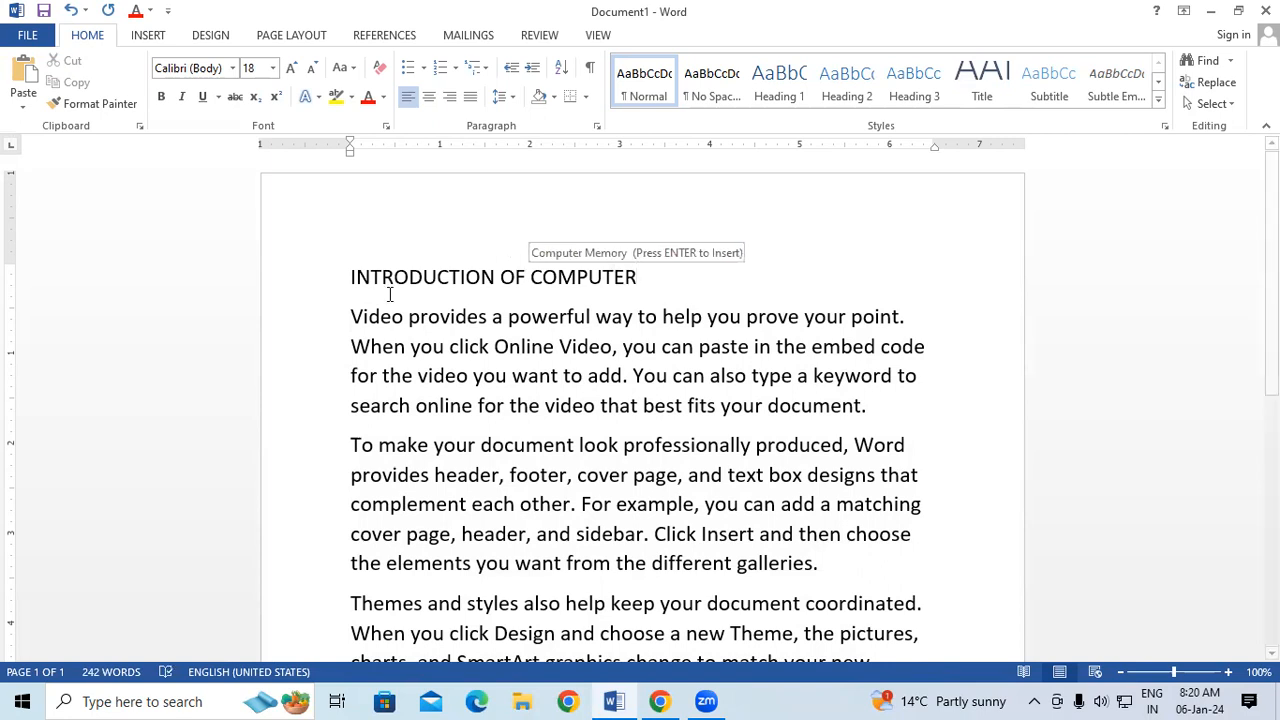
Copy the heading "INTRODUCTION OF COMPUTER" and add an empty line after the first paragraph
left_click_drag(342, 281, 780, 283)
right_click(532, 279)
left_click(585, 313)
left_click(910, 405)
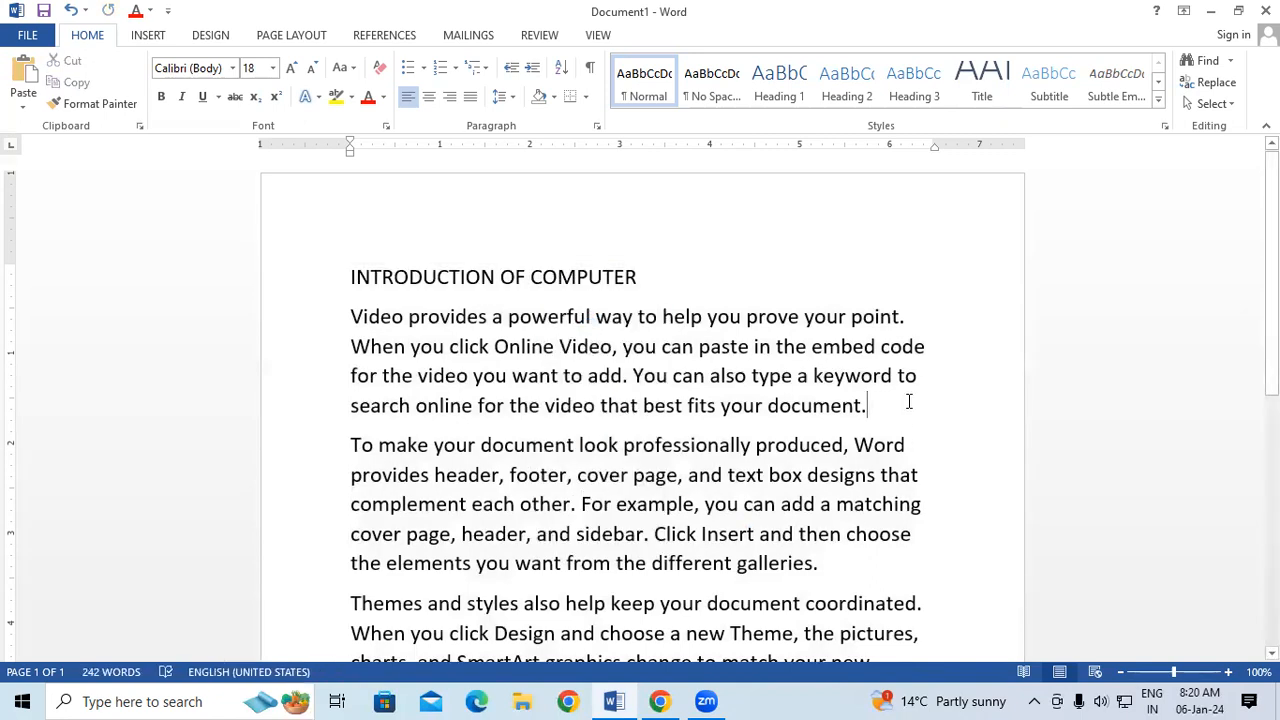
key("Return")
key("Return")
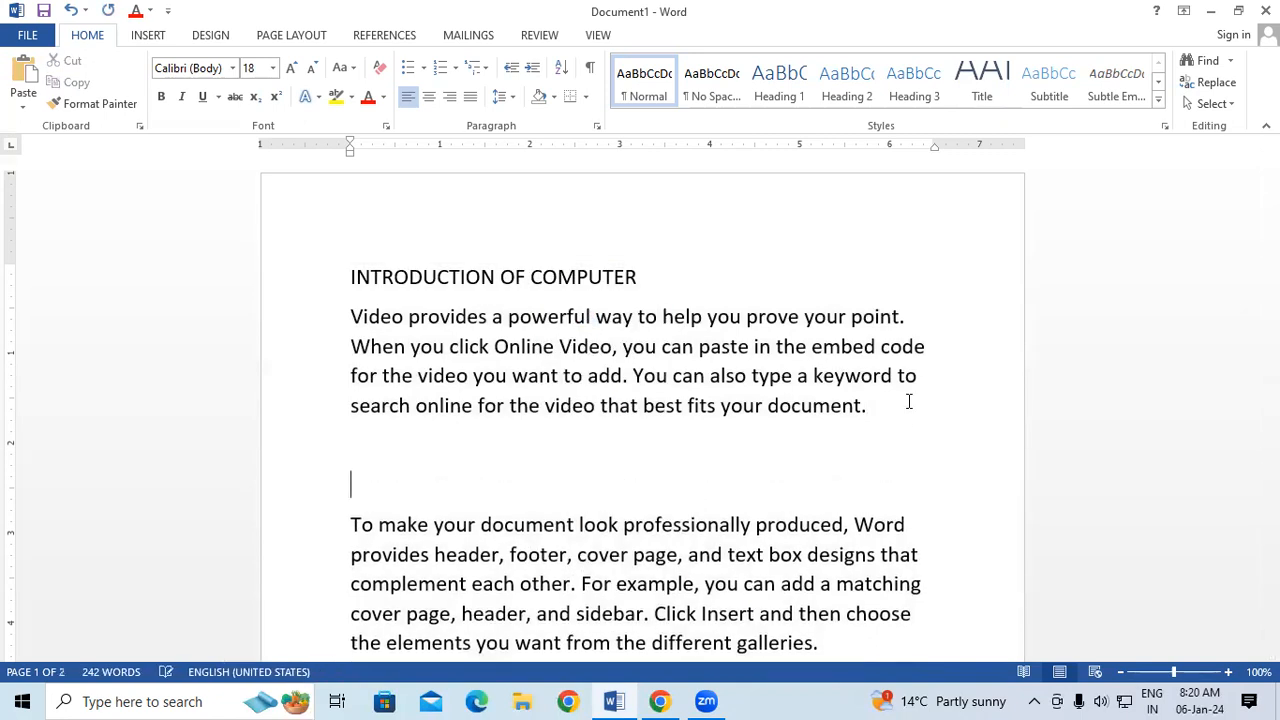
key("ctrl+v")
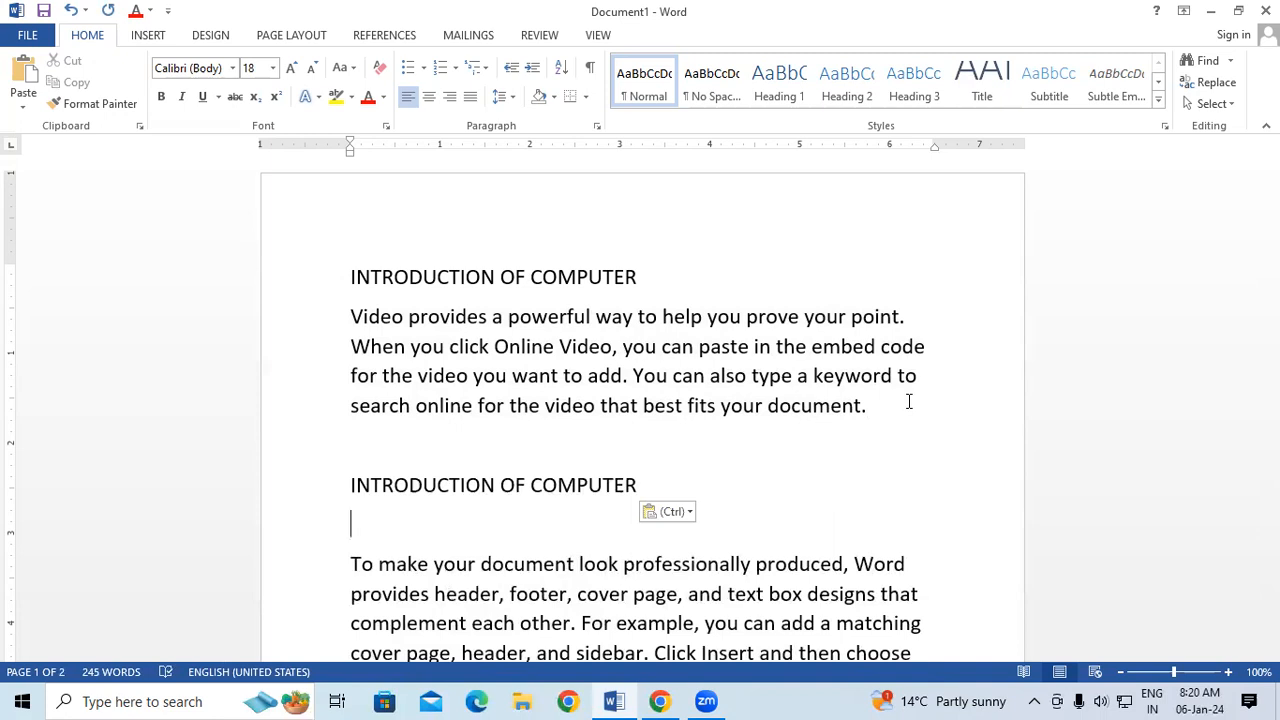
key("BackSpace")
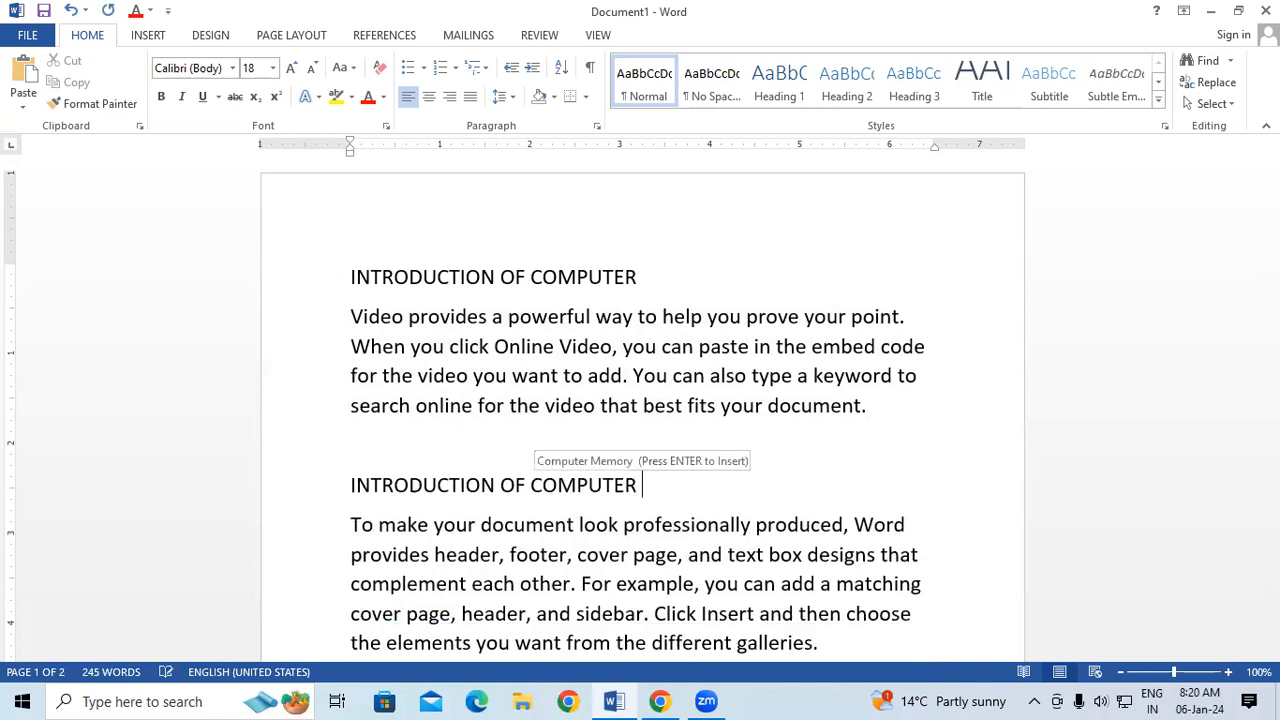
key("BackSpace")
key("BackSpace")
key("BackSpace")
key("BackSpace")
key("BackSpace")
key("BackSpace")
key("BackSpace")
key("BackSpace")
key("BackSpace")
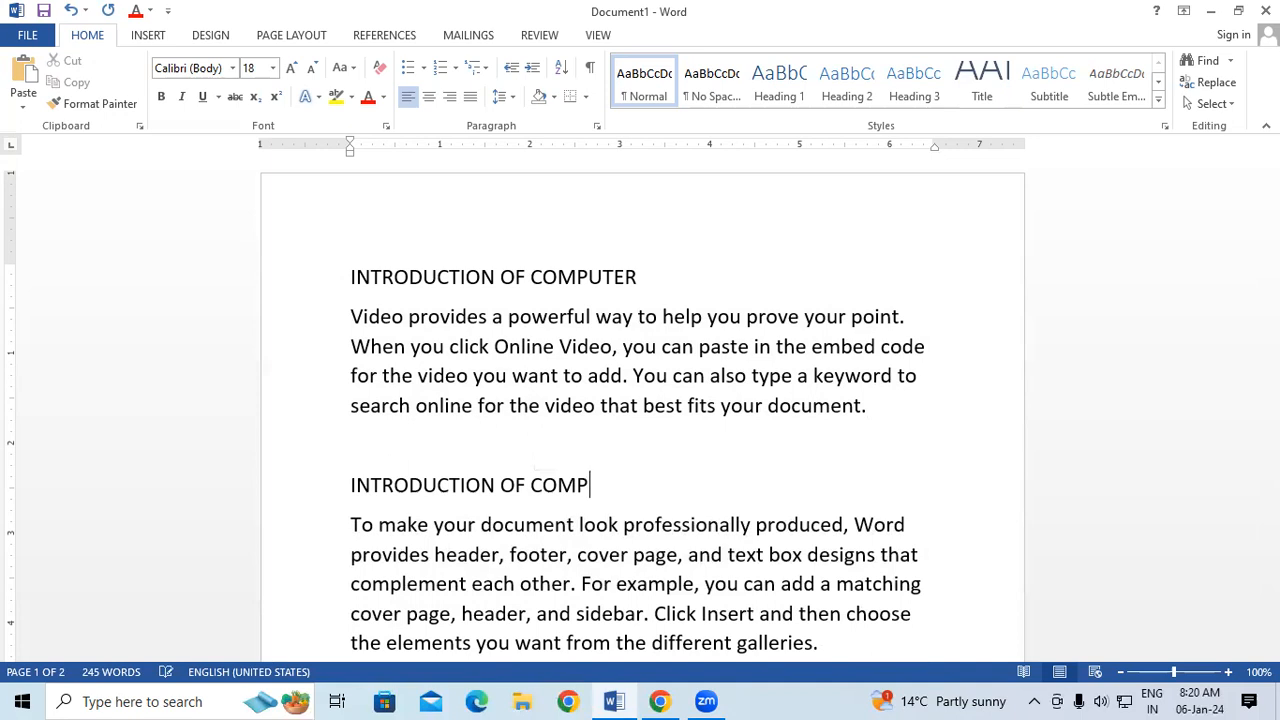
key("BackSpace")
key("BackSpace")
key("BackSpace")
key("BackSpace")
key("BackSpace")
key("BackSpace")
key("BackSpace")
key("BackSpace")
key("BackSpace")
key("BackSpace")
key("BackSpace")
key("BackSpace")
key("BackSpace")
key("BackSpace")
key("BackSpace")
key("BackSpace")
key("BackSpace")
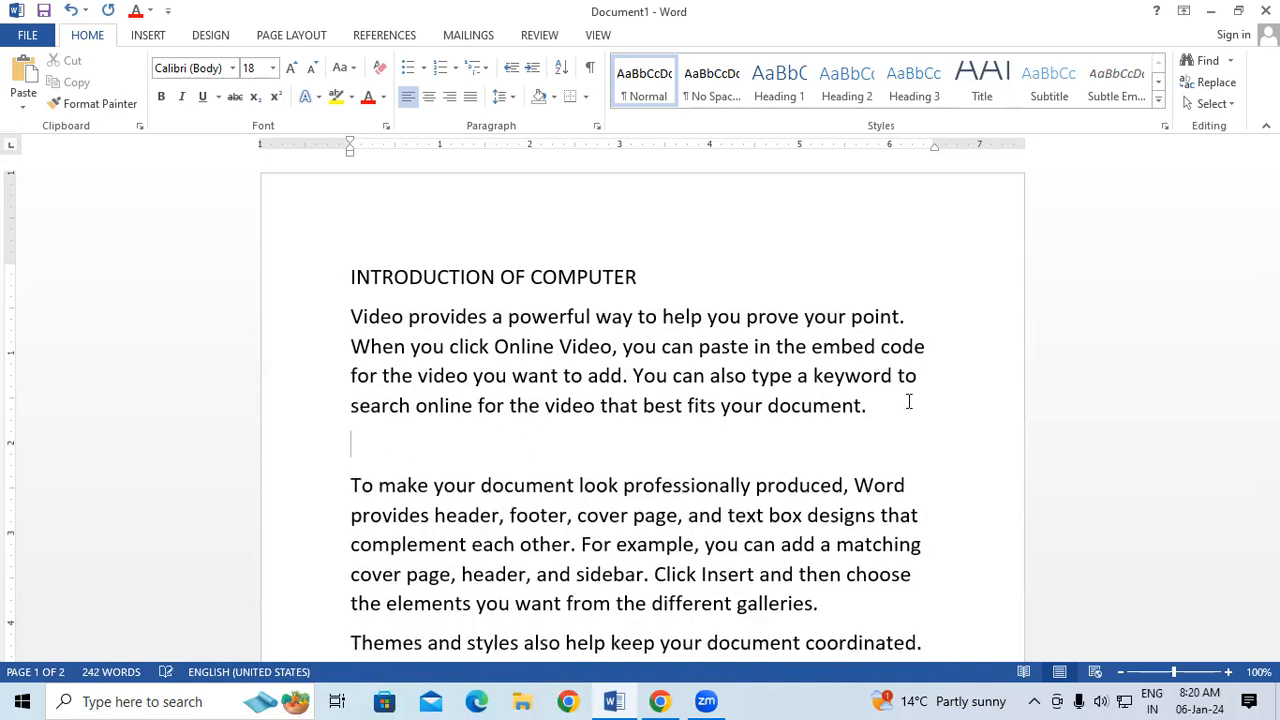
Paste the copied heading on the empty line above the second paragraph and edit it to "INTRODUCTION TO OPERATING SYSTEM"
key("ctrl+v")
key("BackSpace")
key("BackSpace")
key("BackSpace")
key("BackSpace")
key("BackSpace")
key("BackSpace")
key("BackSpace")
key("BackSpace")
key("BackSpace")
key("BackSpace")
key("BackSpace")
key("BackSpace")
type("TO OPERATING SYSTEM")
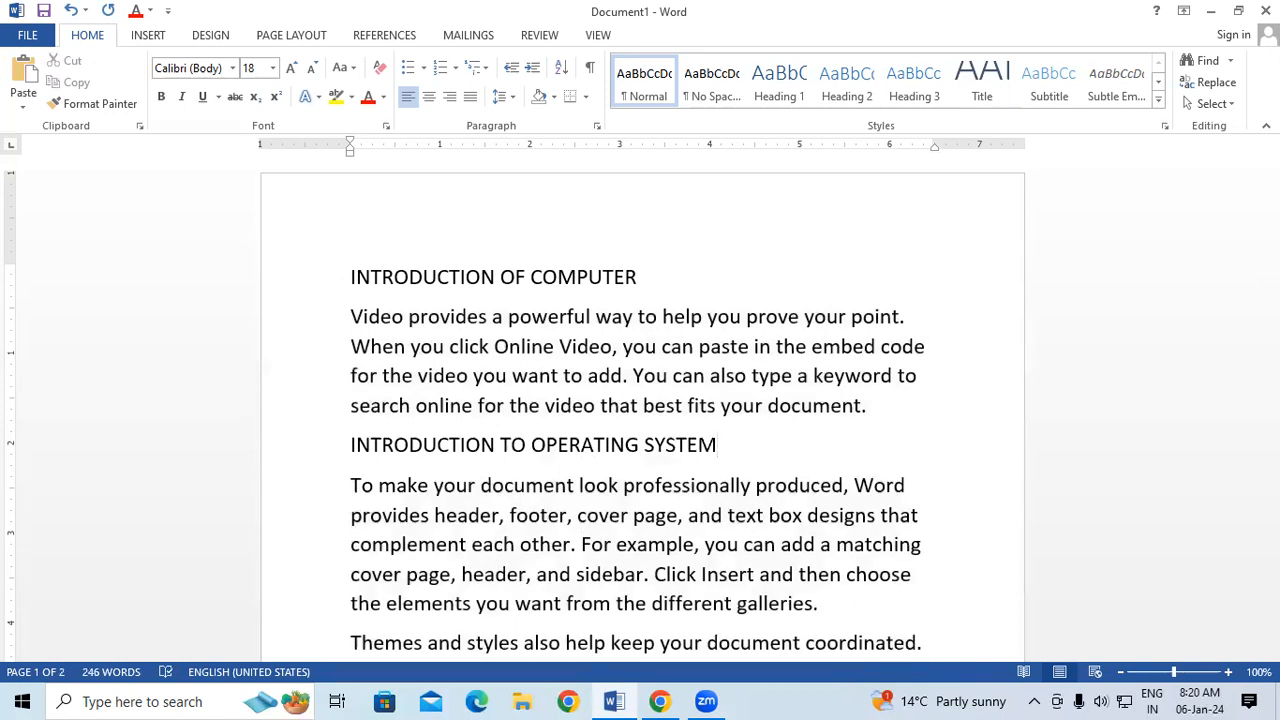
Paste the copied heading below the second paragraph after a blank line and extend it to "INTRODUCTION OF COMPUTER MEMORY"
scroll(946, 597, "down", 1)
left_click(843, 588)
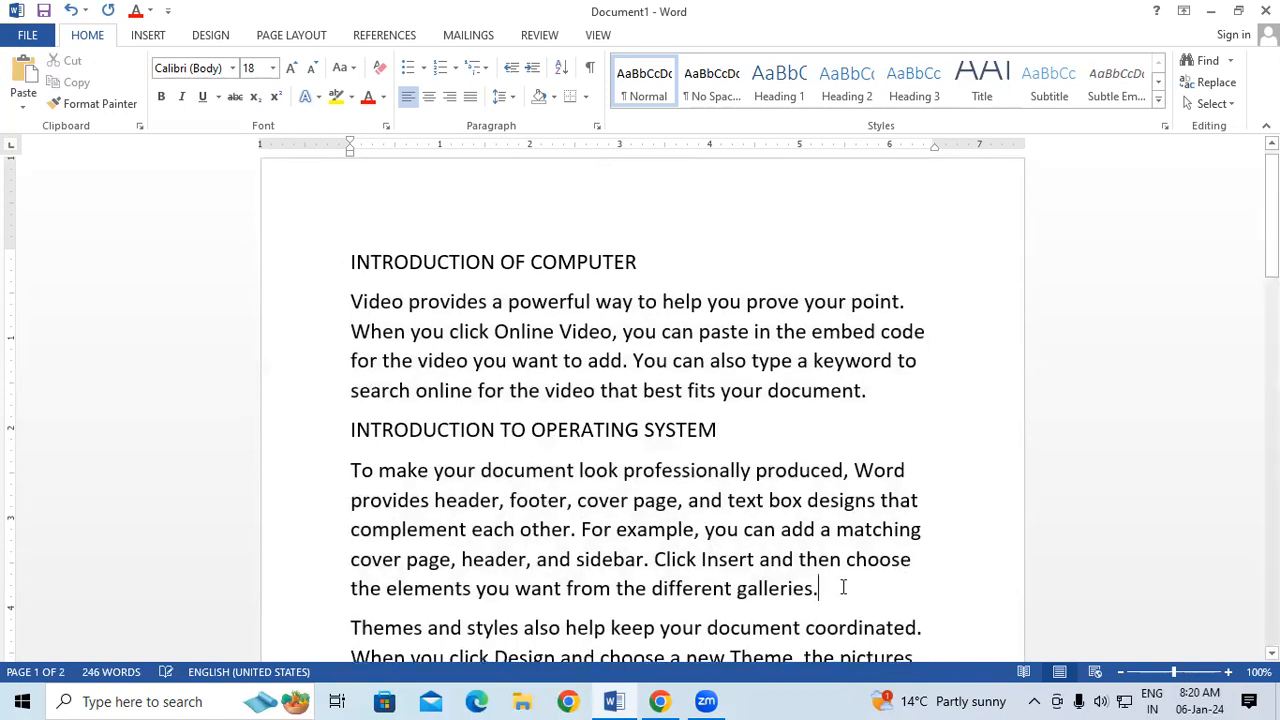
key("Return")
key("Return")
key("ctrl+v")
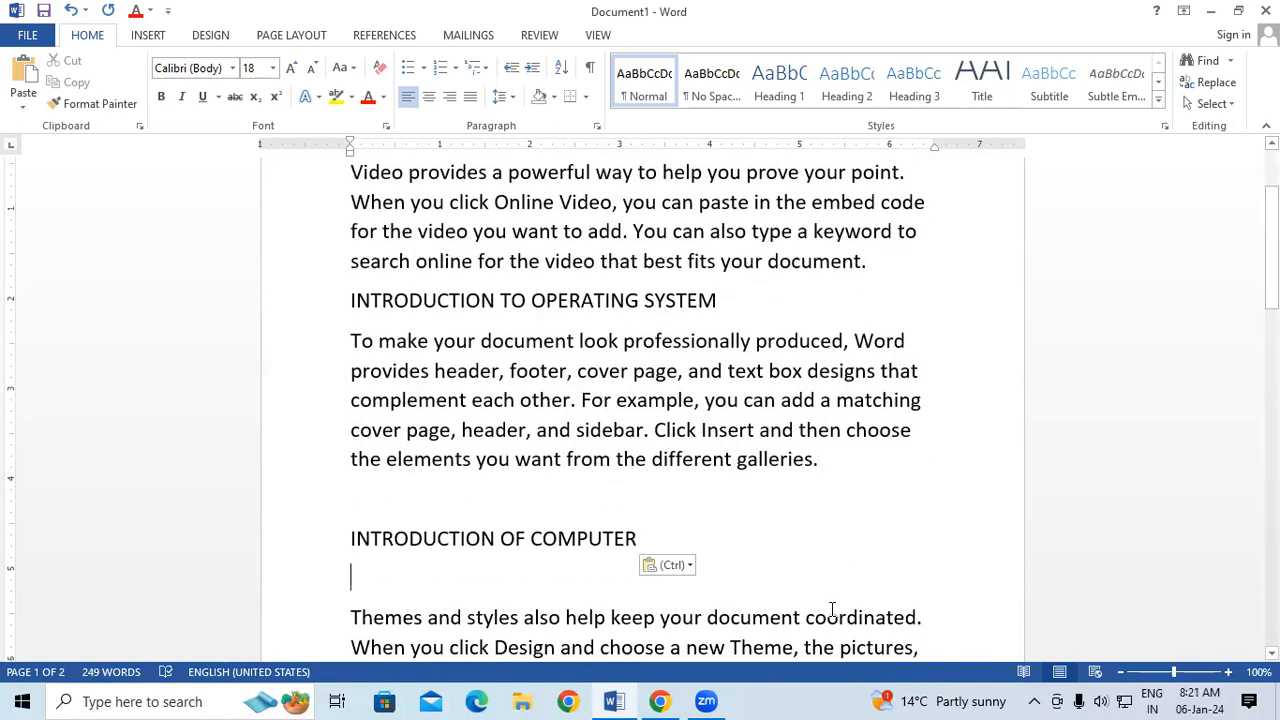
key("BackSpace")
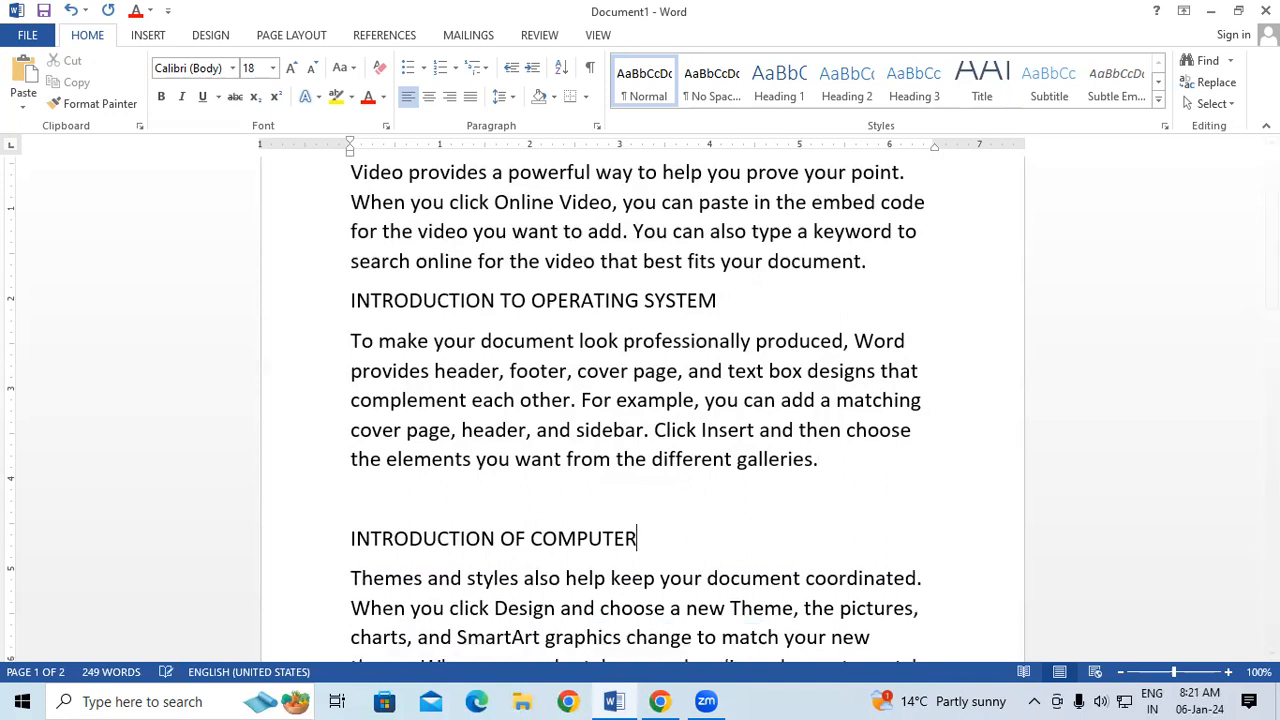
type("MEMORY")
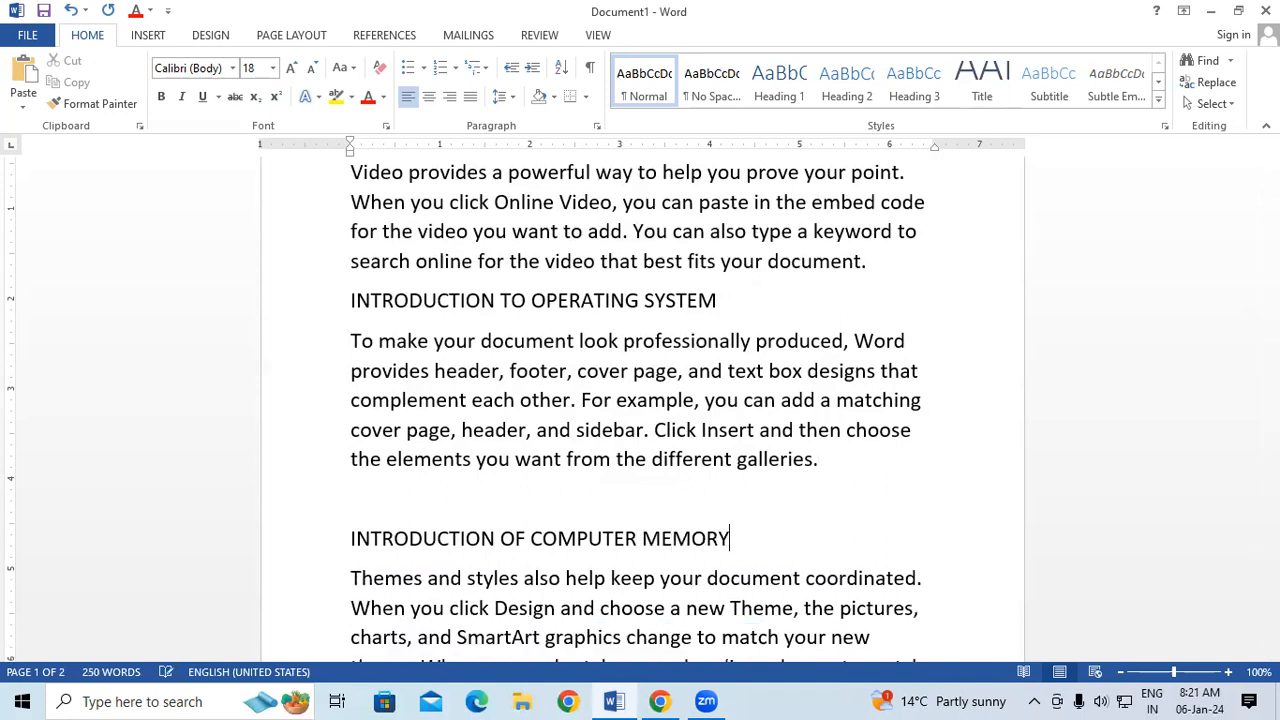
Paste the copied heading below the third paragraph, edit it to "INTRODUCTION OF CPU", and remove the blank line under it
scroll(894, 591, "down", 3)
left_click(518, 530)
key("Return")
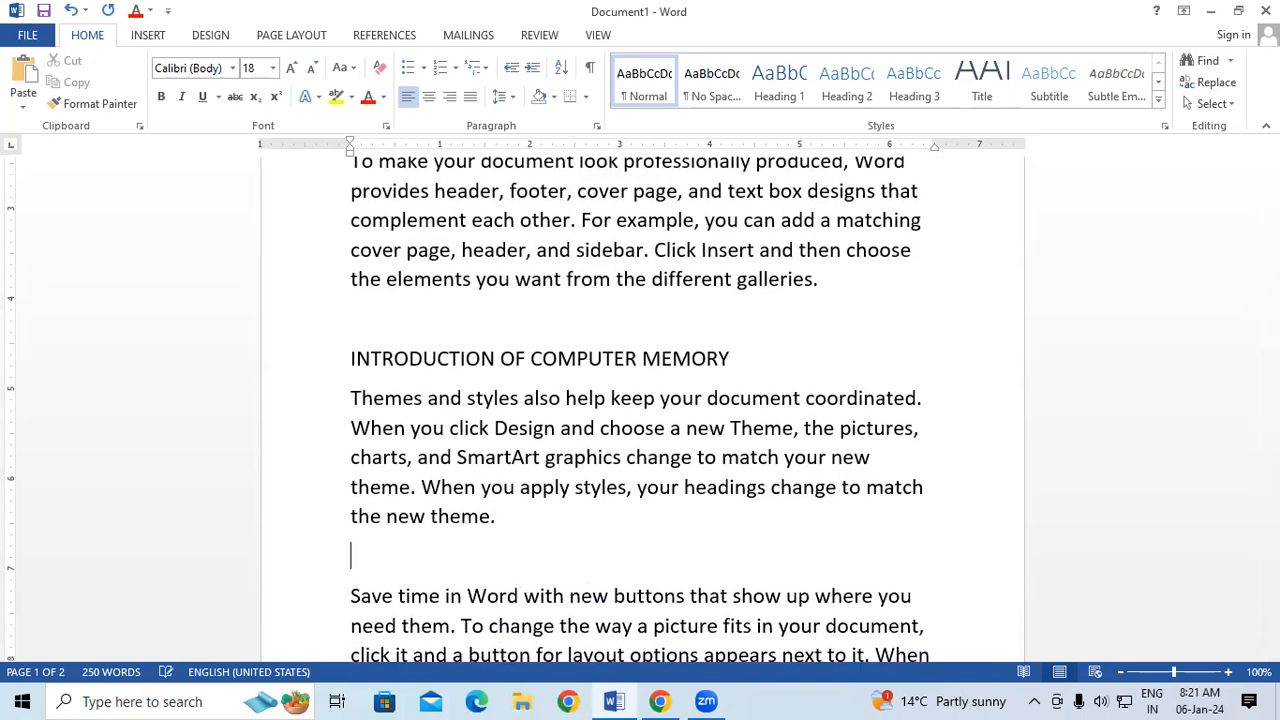
key("ctrl+v")
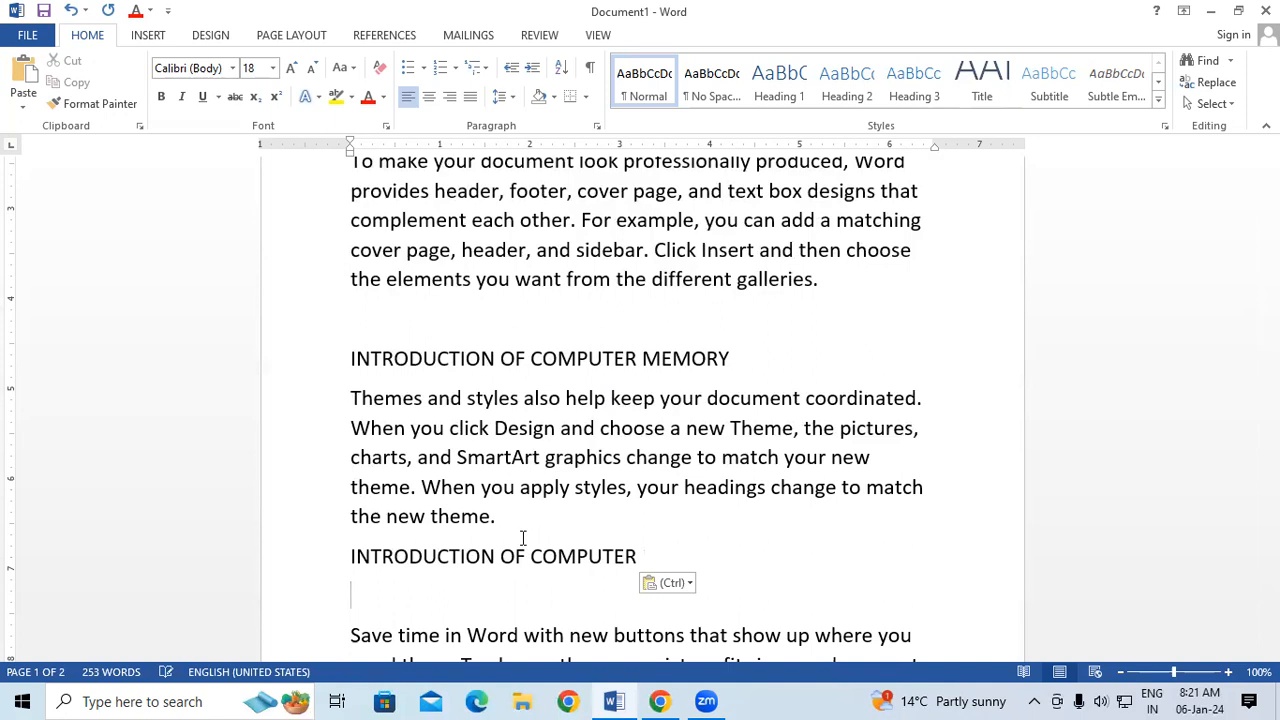
key("BackSpace")
key("BackSpace")
key("BackSpace")
key("BackSpace")
key("BackSpace")
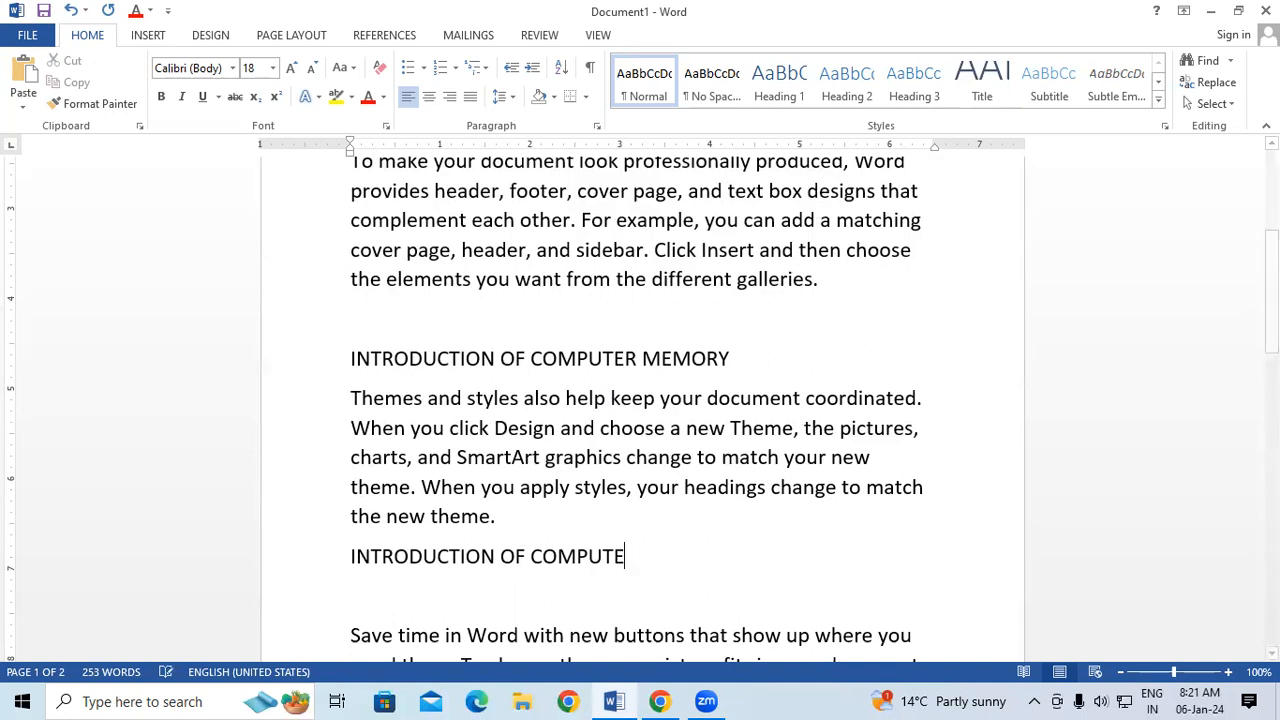
key("BackSpace")
key("BackSpace")
key("BackSpace")
key("BackSpace")
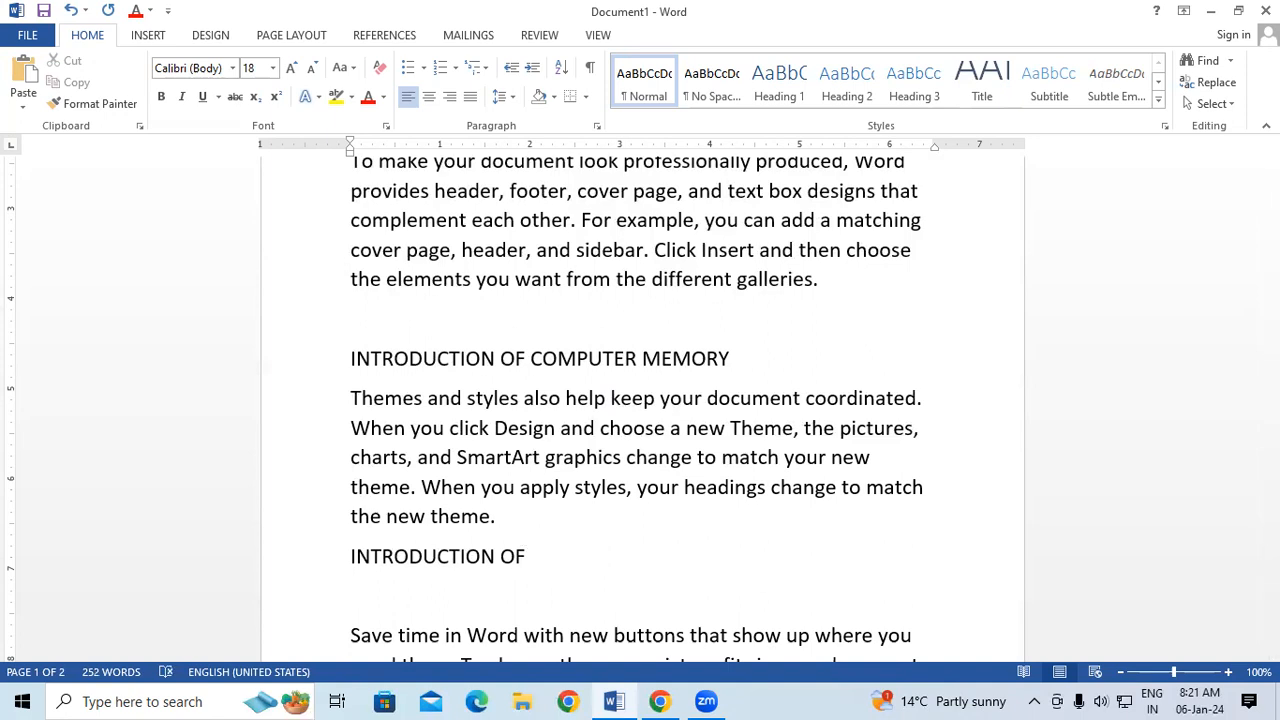
type("CPU")
left_click(352, 634)
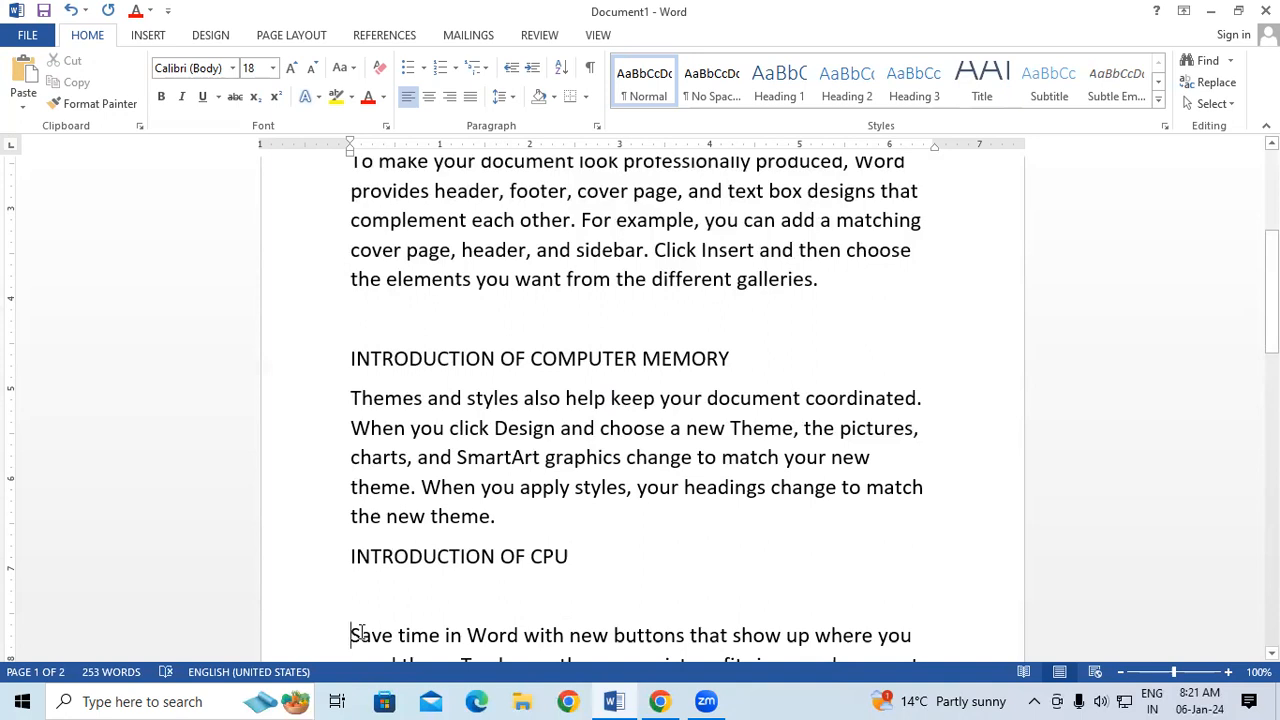
key("BackSpace")
Increase the font size of the heading "INTRODUCTION OF COMPUTER" to 26
scroll(640, 410, "down", 3)
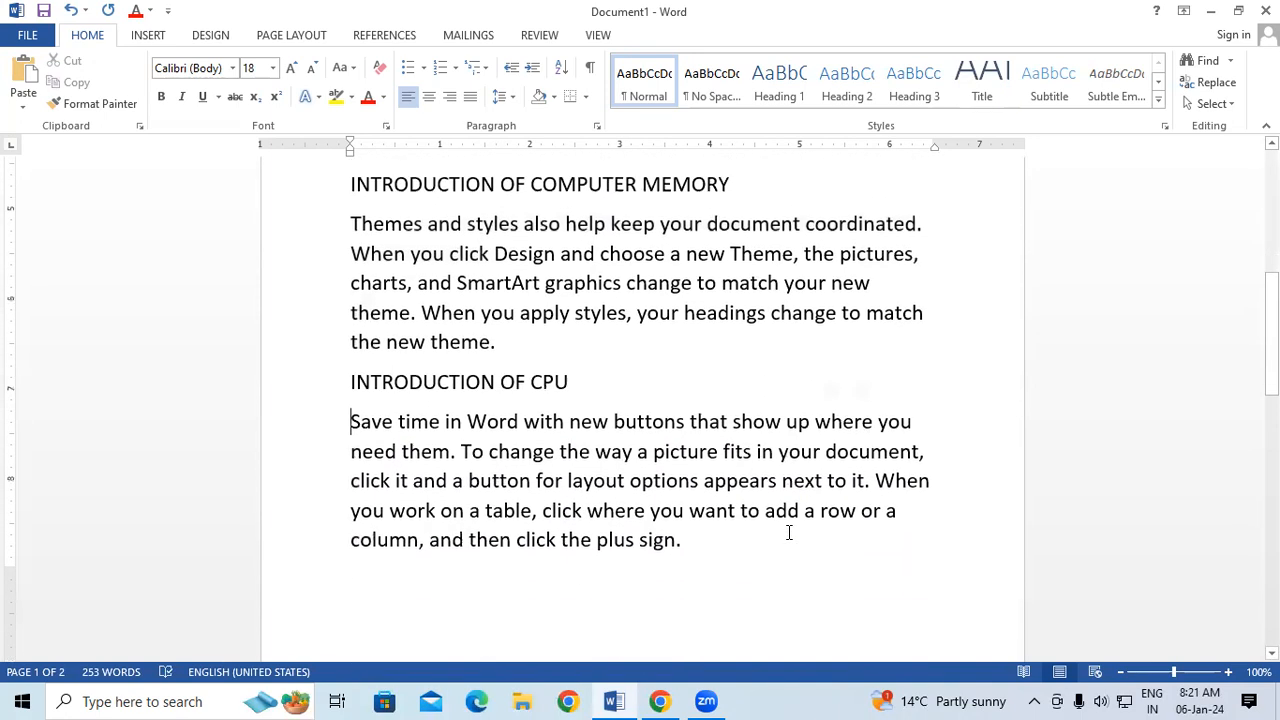
left_click_drag(1271, 336, 1271, 210)
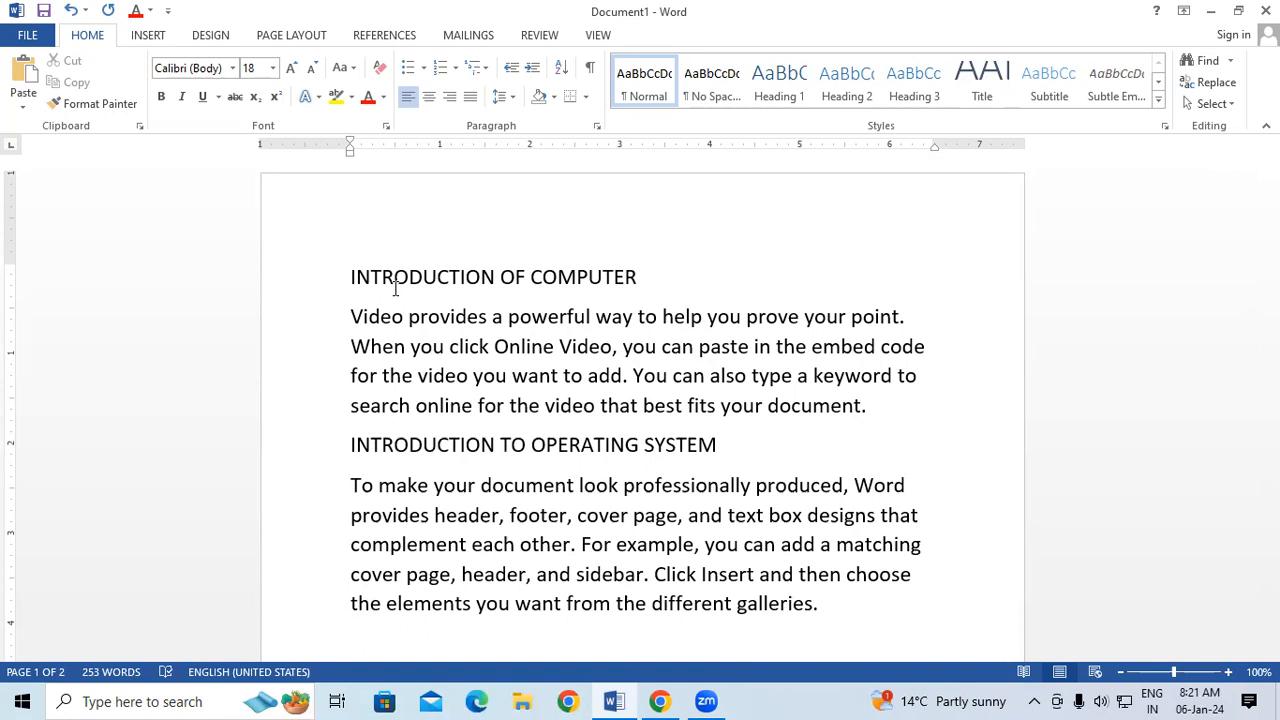
left_click(307, 281)
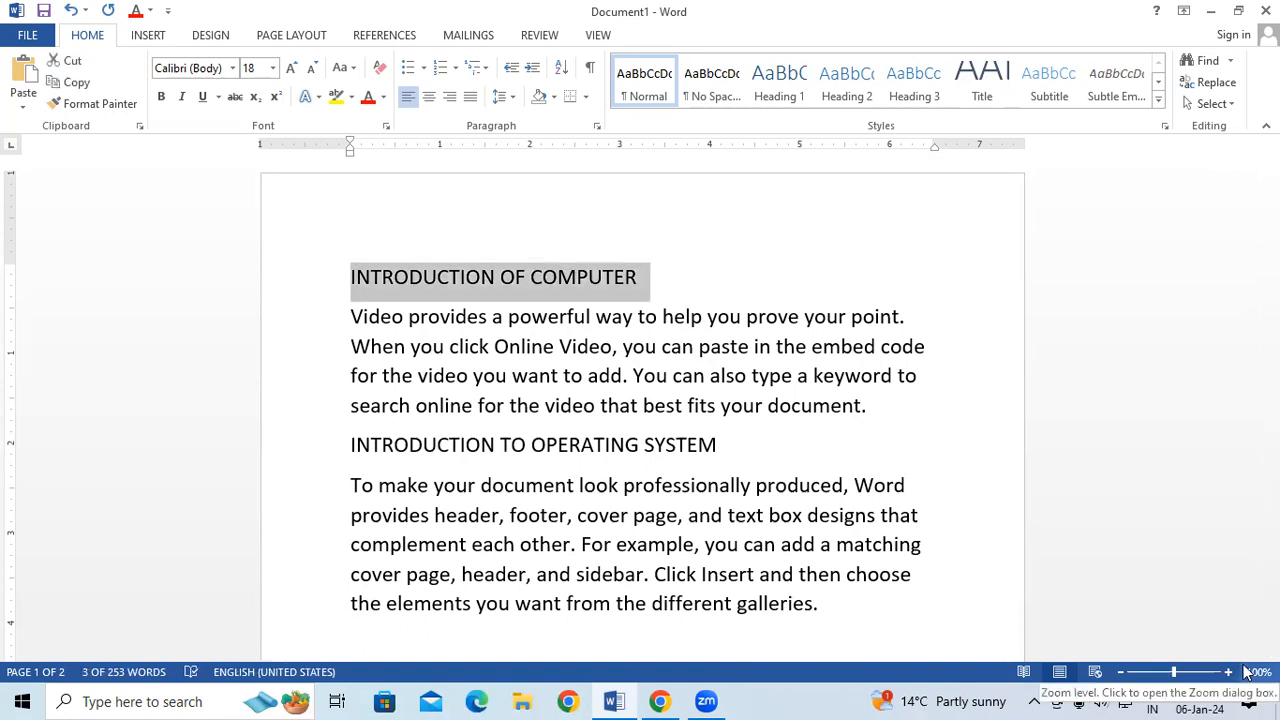
left_click(291, 68)
left_click(291, 68)
left_click(291, 68)
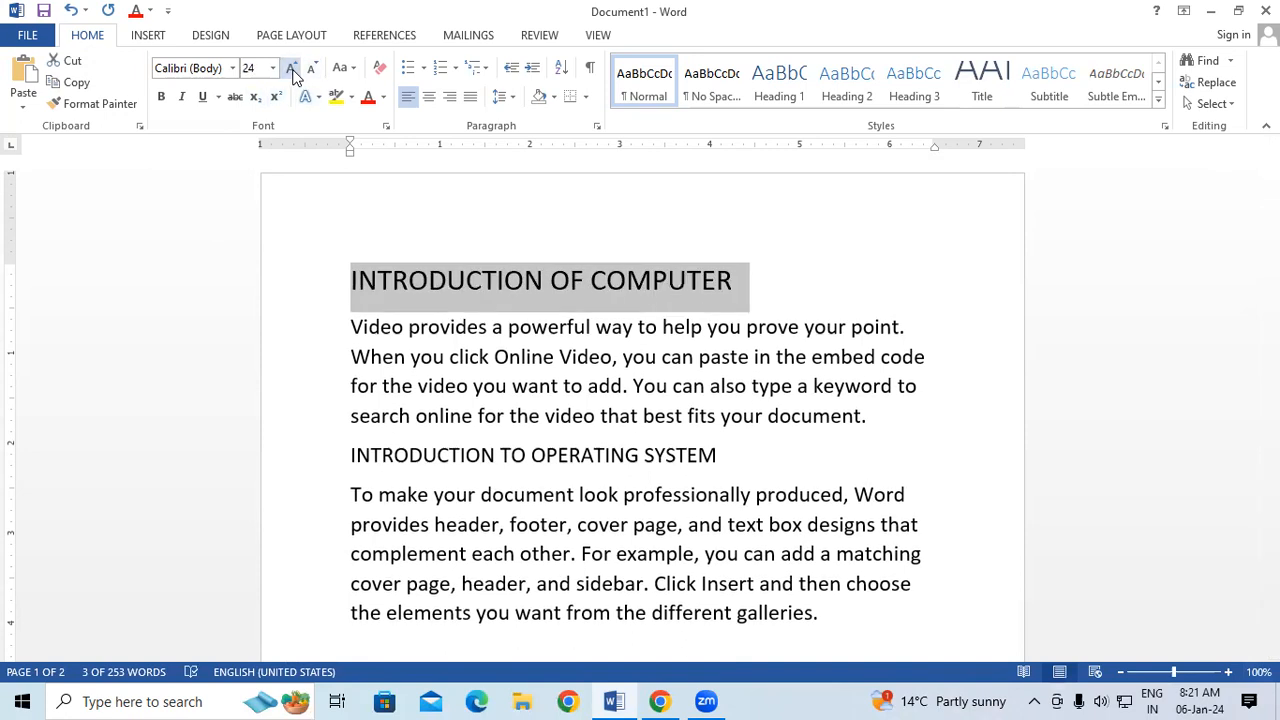
left_click(291, 68)
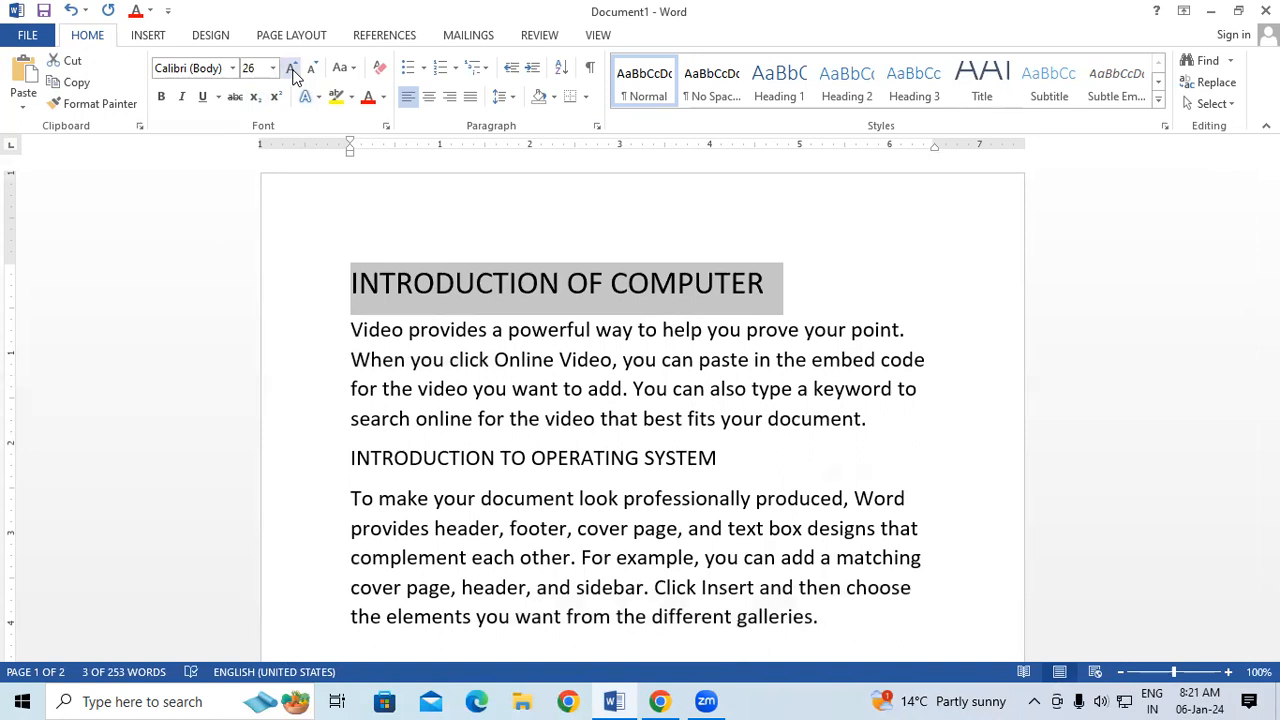
Make the "INTRODUCTION OF COMPUTER" heading bold, red and underlined
left_click(163, 97)
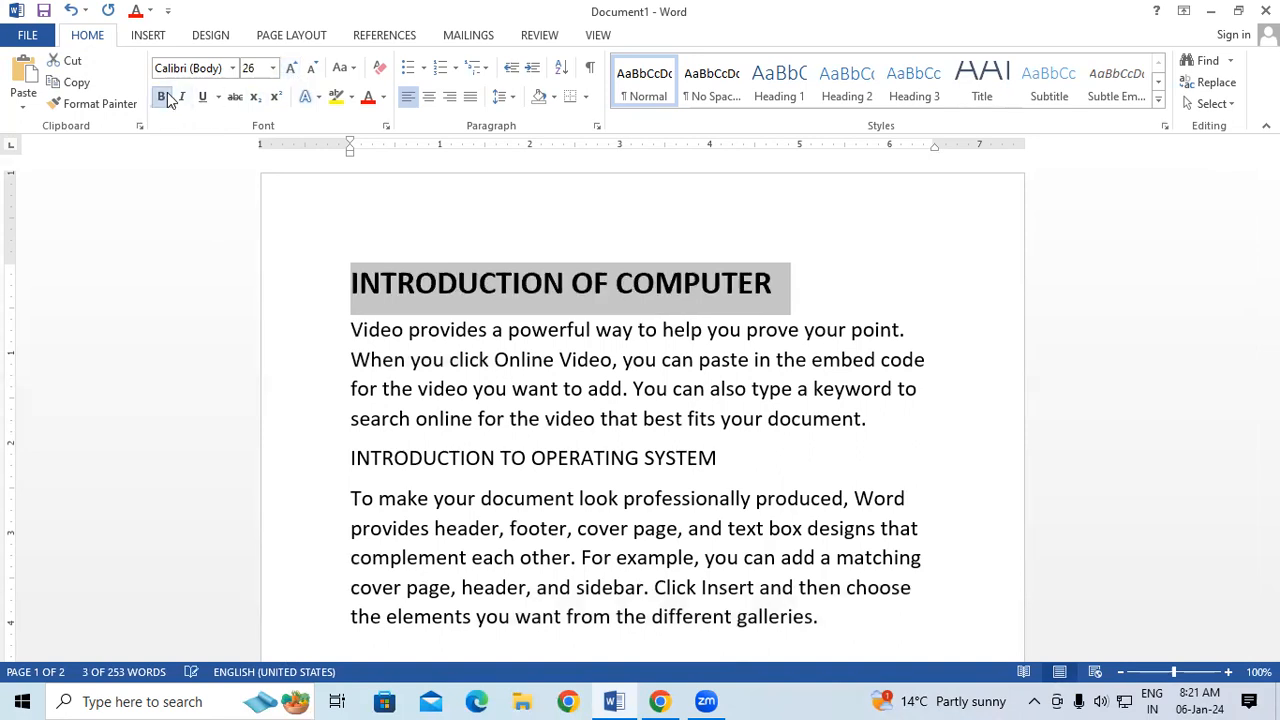
left_click(368, 98)
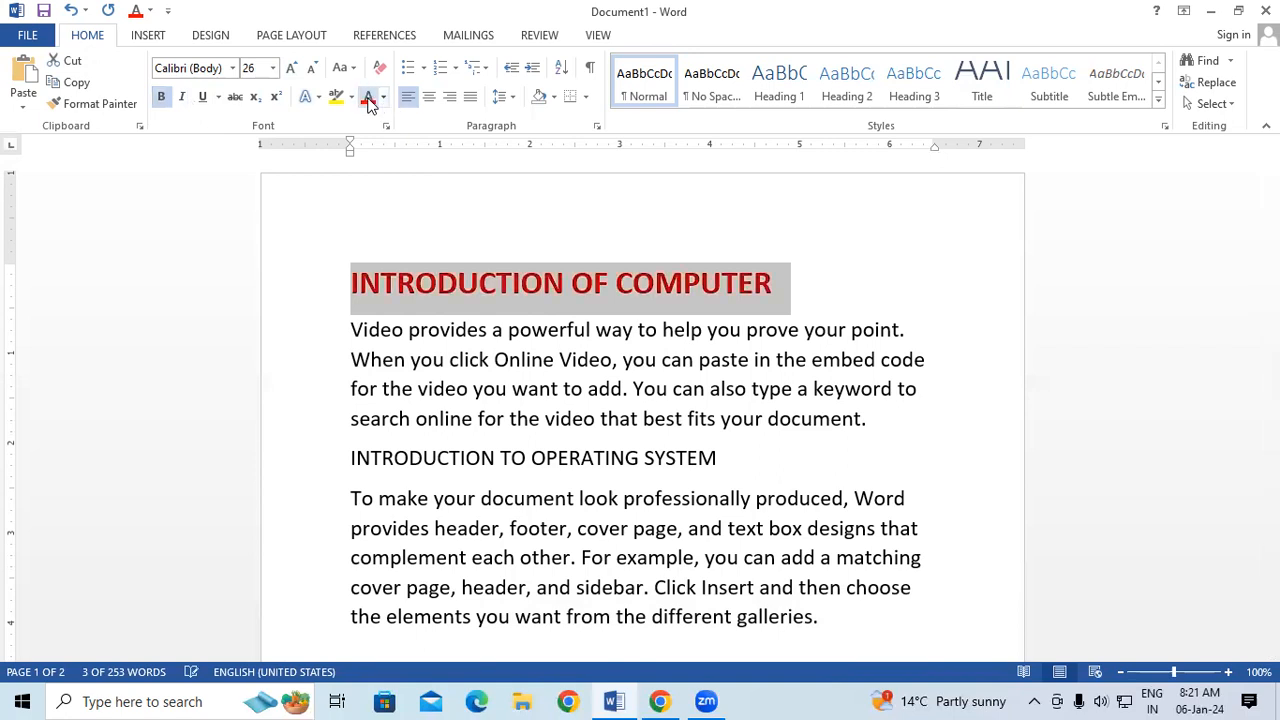
left_click(201, 105)
left_click(823, 441)
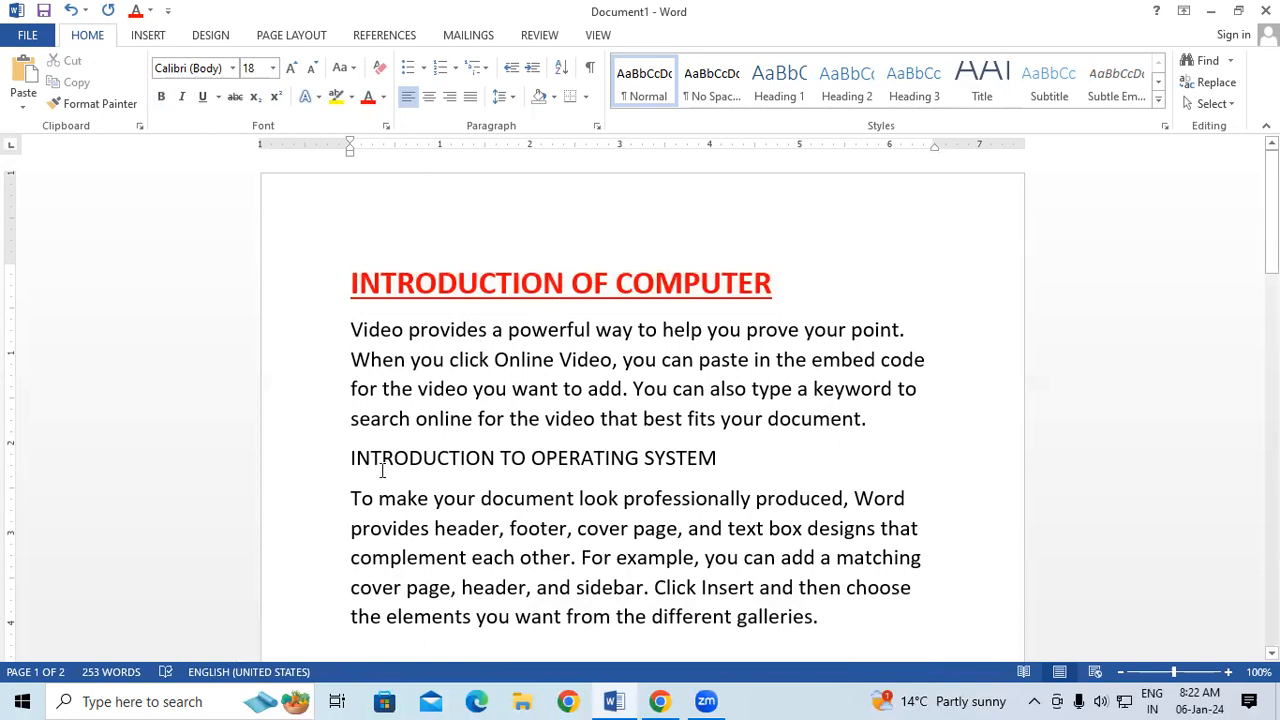
Look through the remaining plain headings and compare them with the formatted "INTRODUCTION OF COMPUTER" heading
left_click_drag(522, 458, 643, 458)
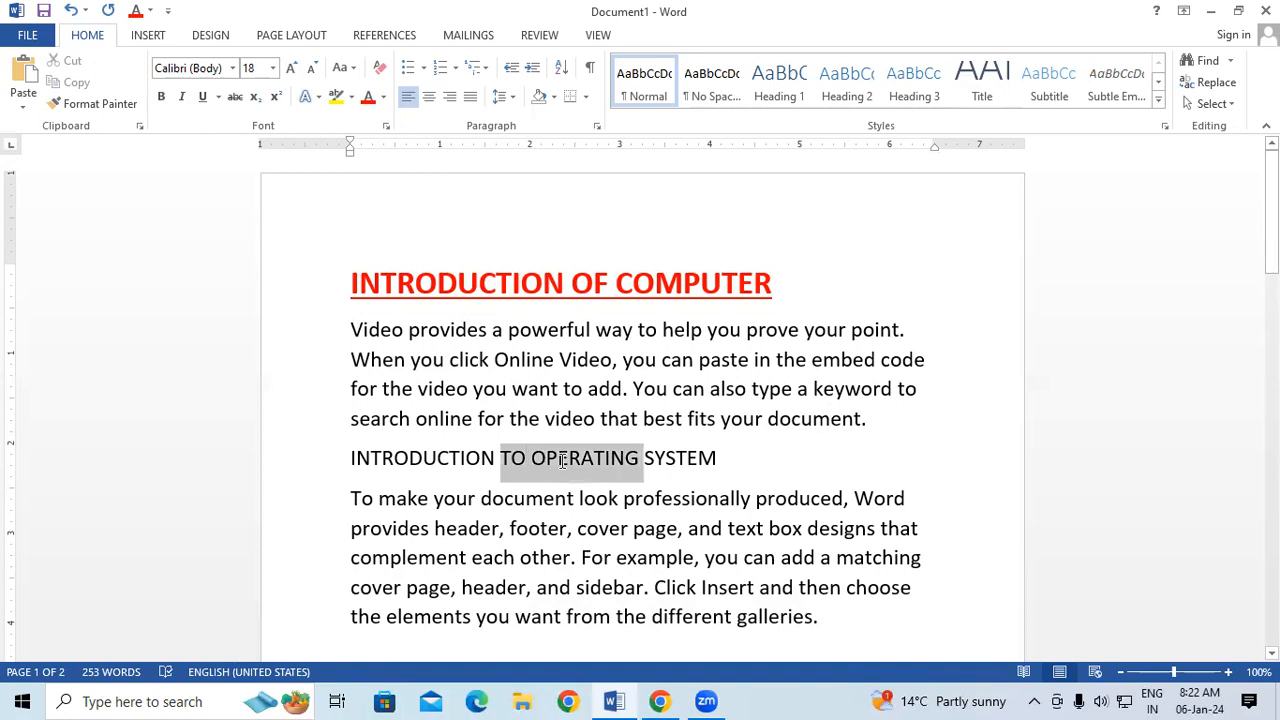
scroll(461, 575, "down", 1)
scroll(455, 572, "down", 1)
left_click_drag(393, 590, 424, 578)
scroll(466, 572, "down", 1)
scroll(466, 572, "down", 3)
scroll(509, 486, "up", 6)
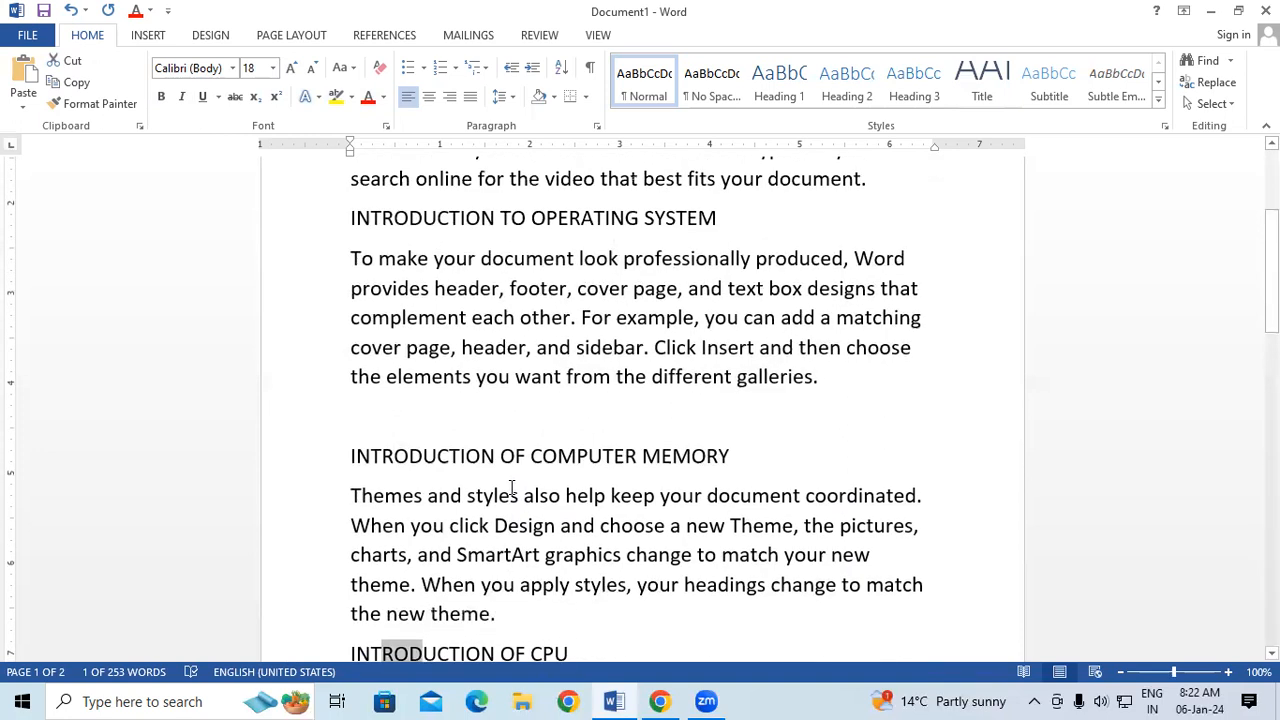
scroll(512, 487, "up", 1)
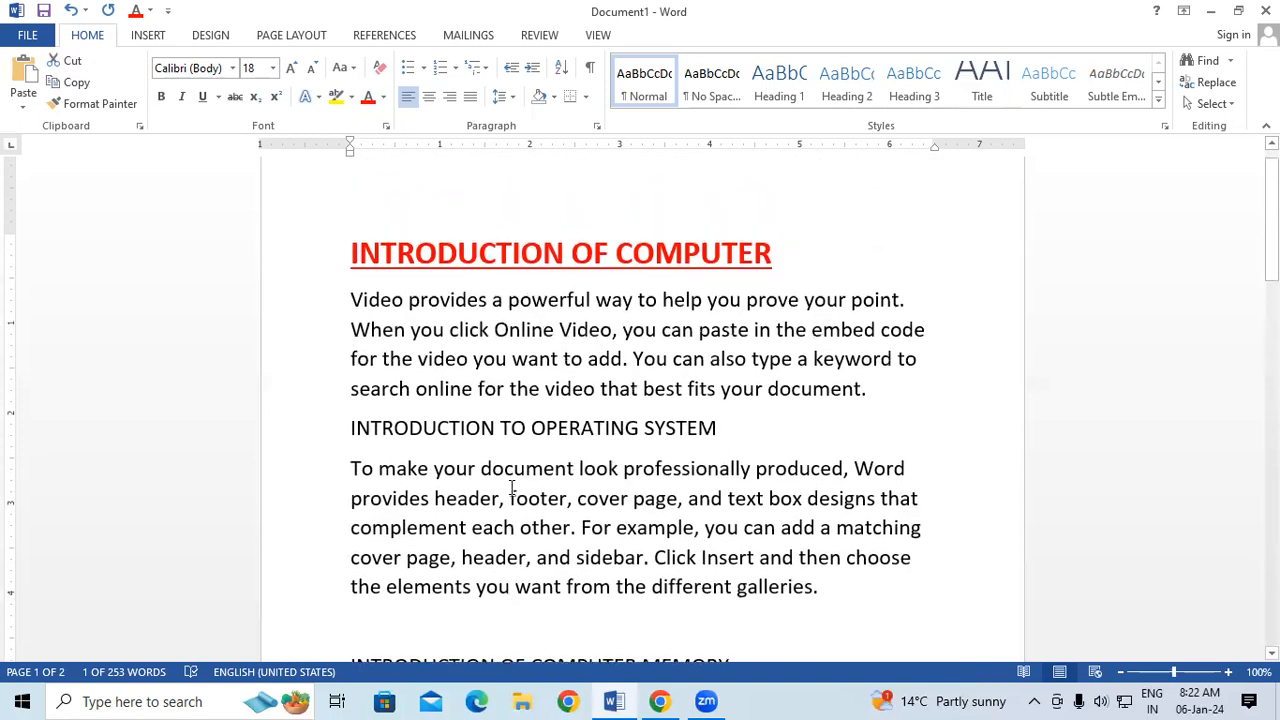
scroll(512, 487, "down", 6)
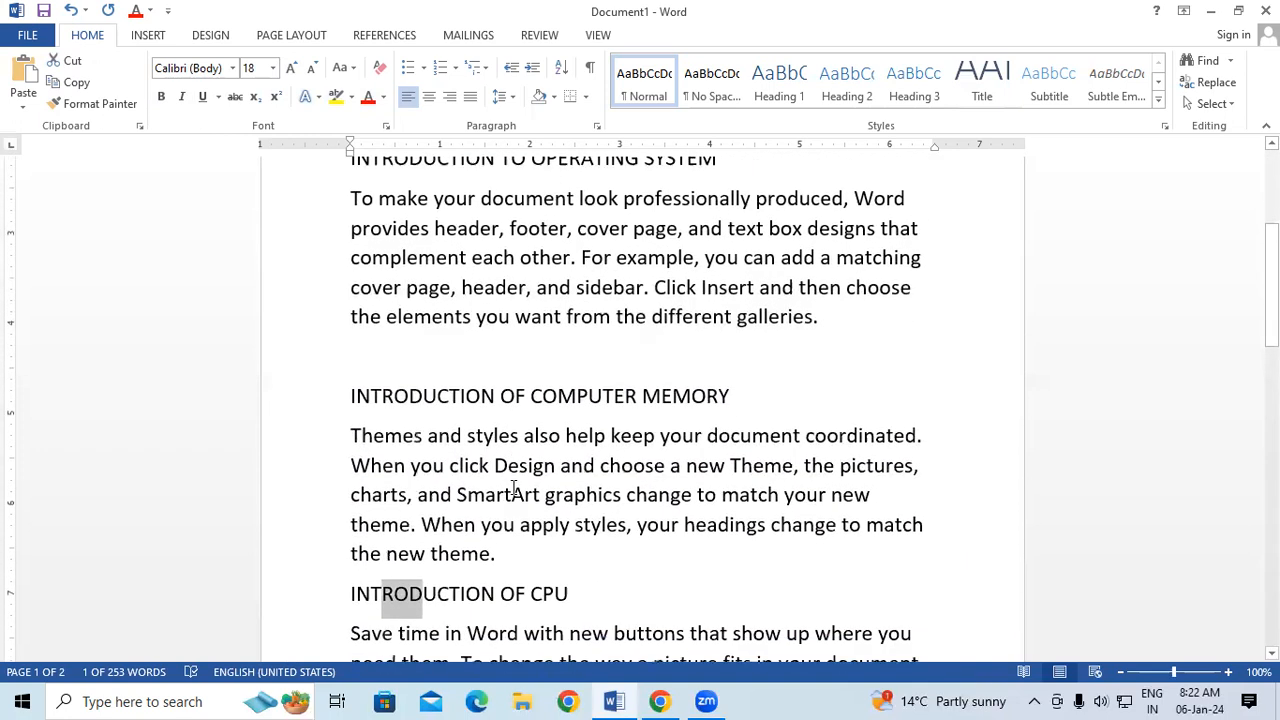
scroll(513, 487, "down", 1)
scroll(513, 490, "up", 4)
scroll(513, 492, "up", 2)
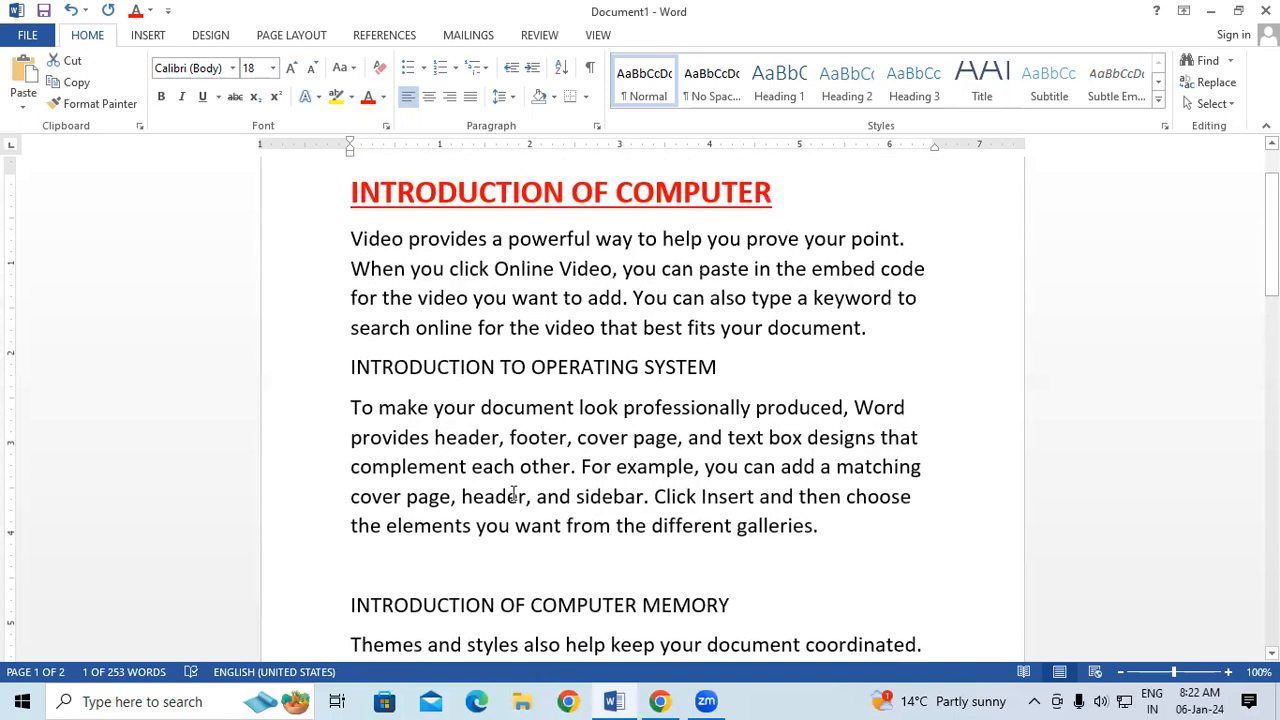
left_click(315, 381)
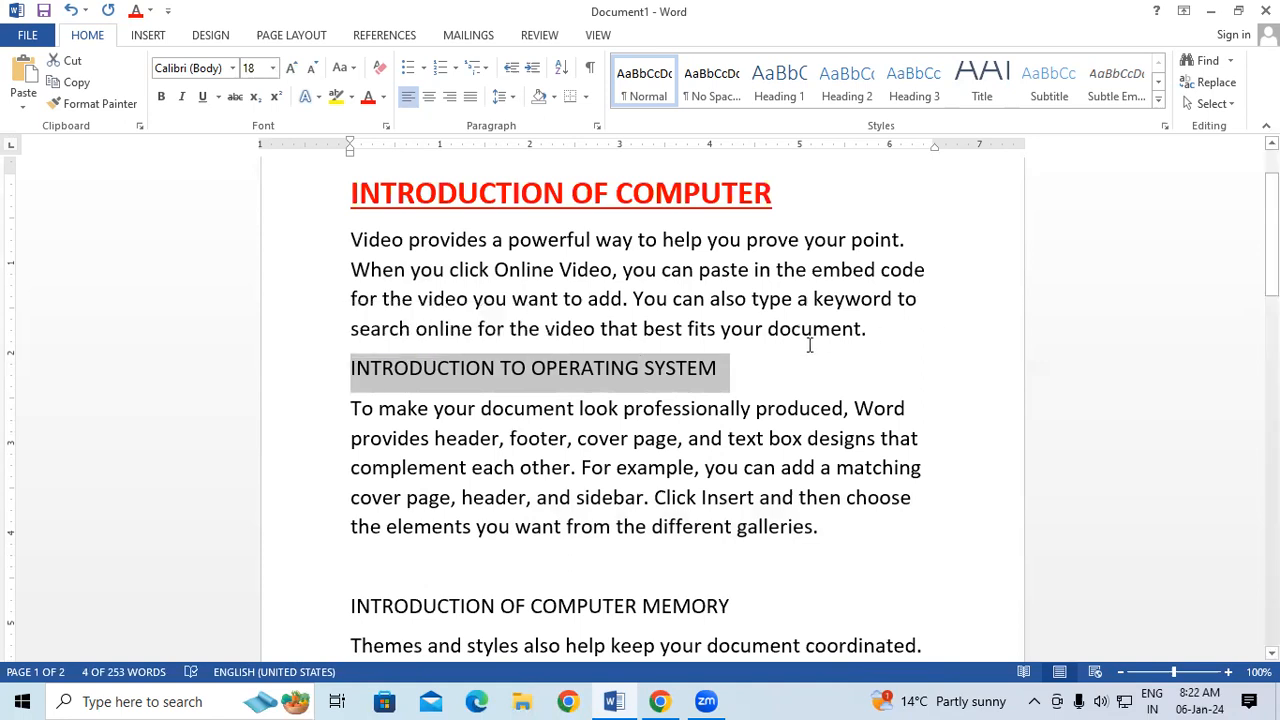
left_click(805, 335)
left_click_drag(352, 200, 403, 199)
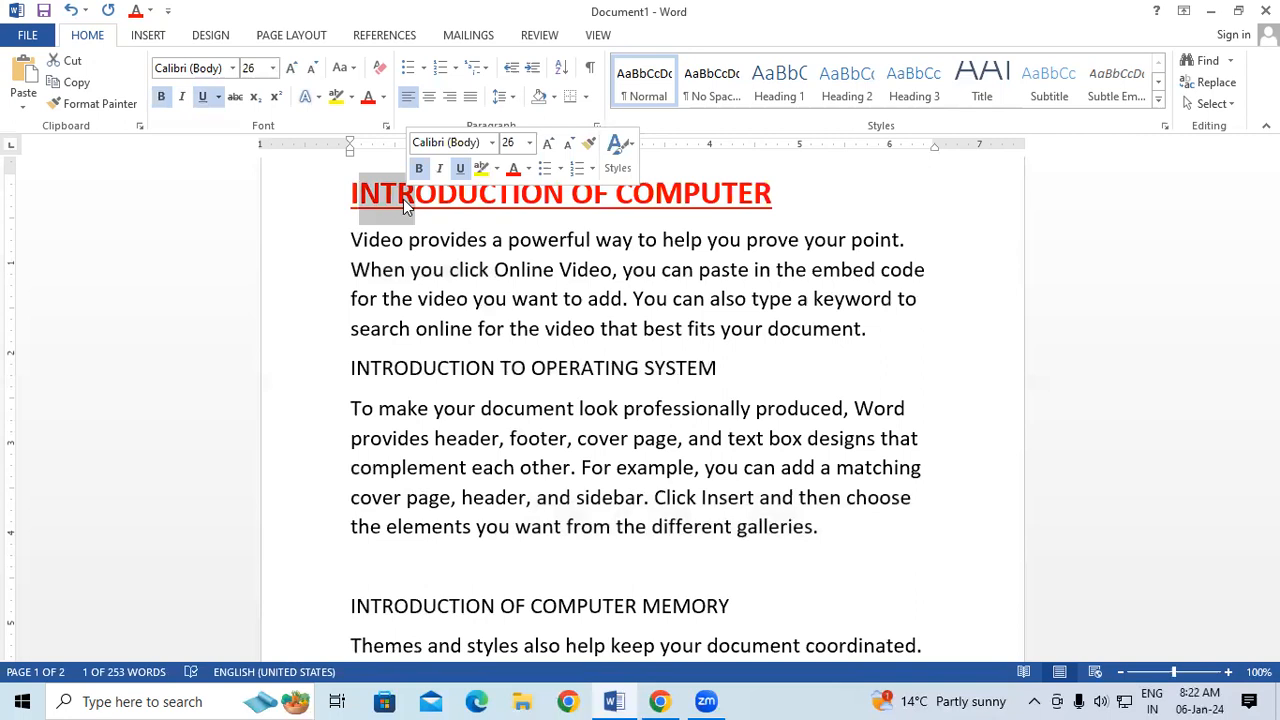
left_click(532, 367)
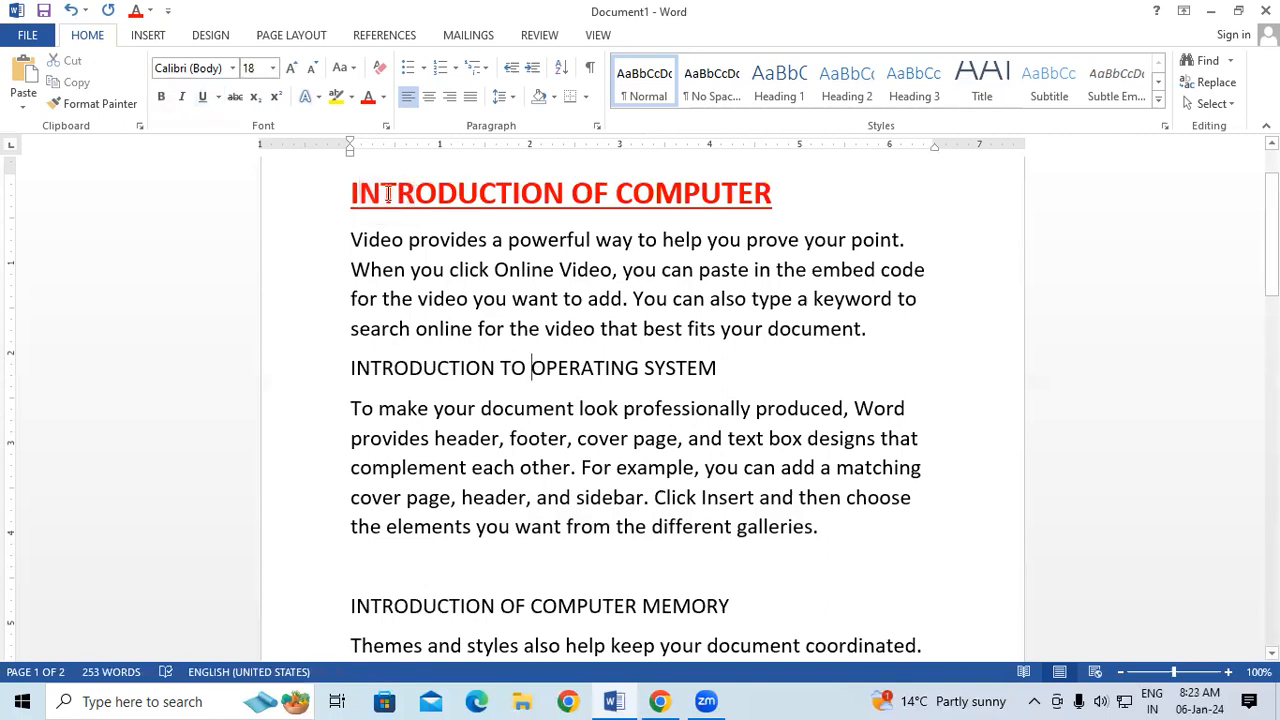
left_click_drag(355, 186, 383, 185)
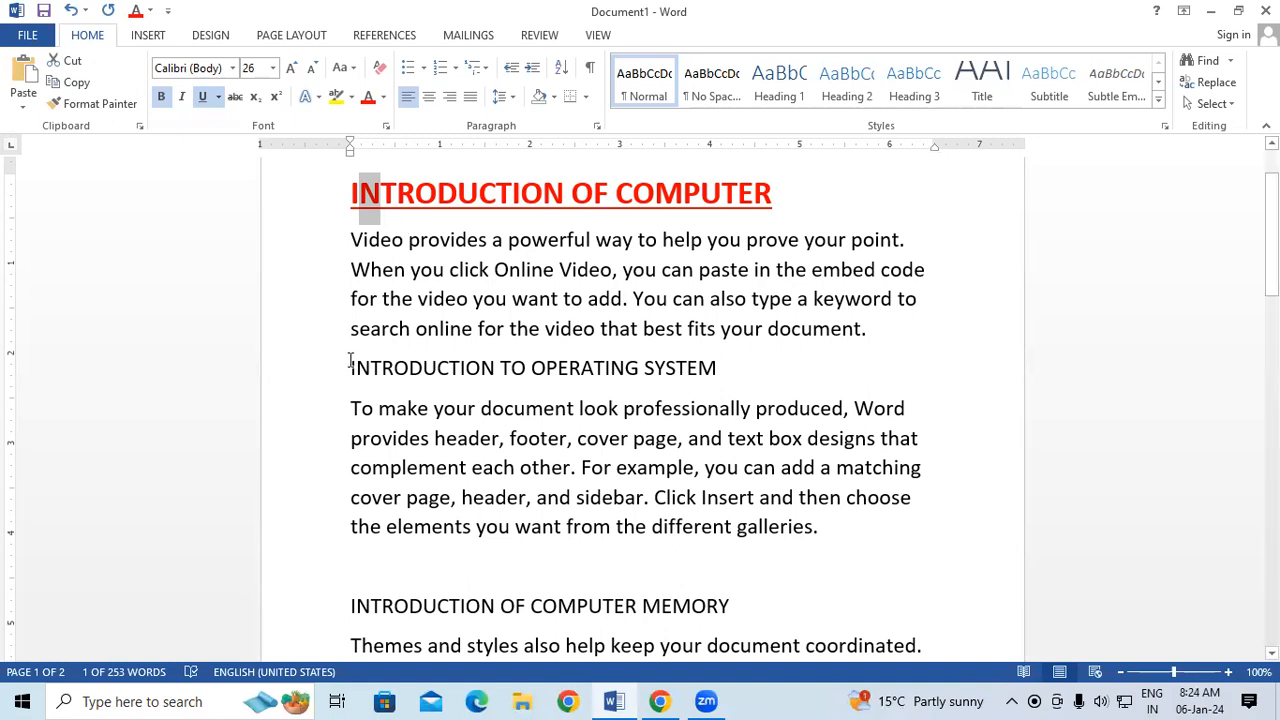
left_click(316, 376)
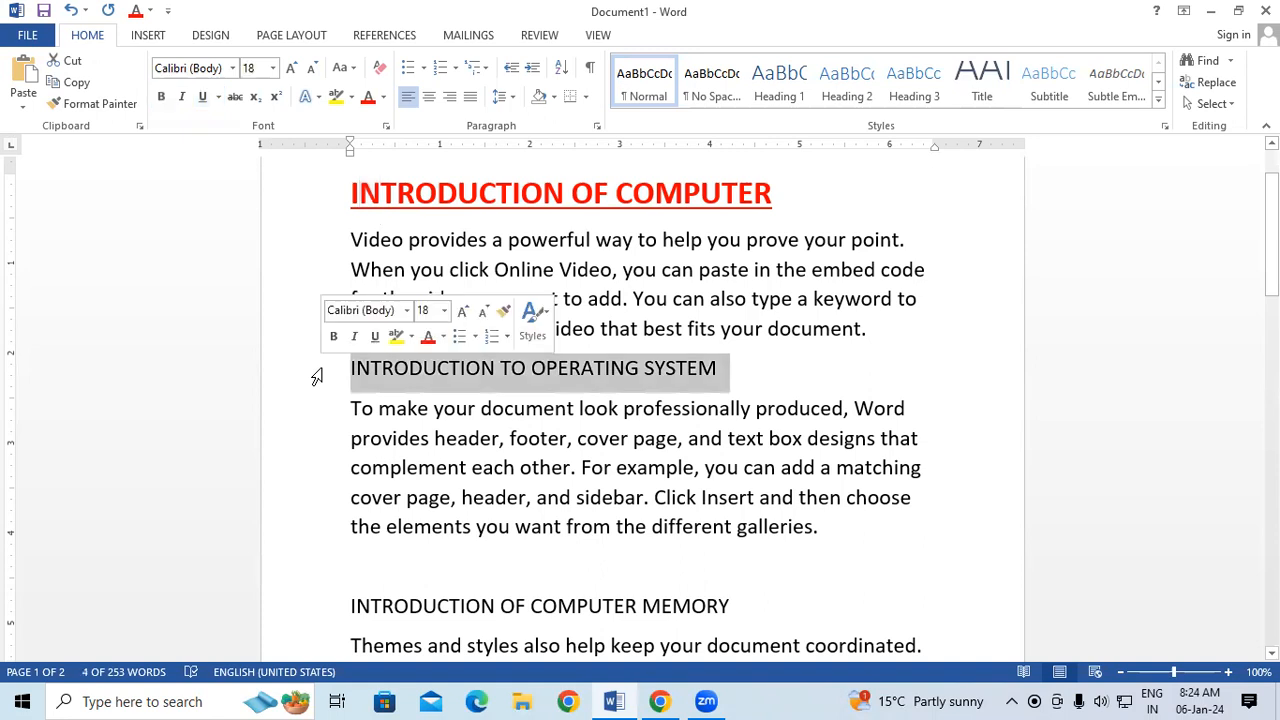
left_click(618, 474)
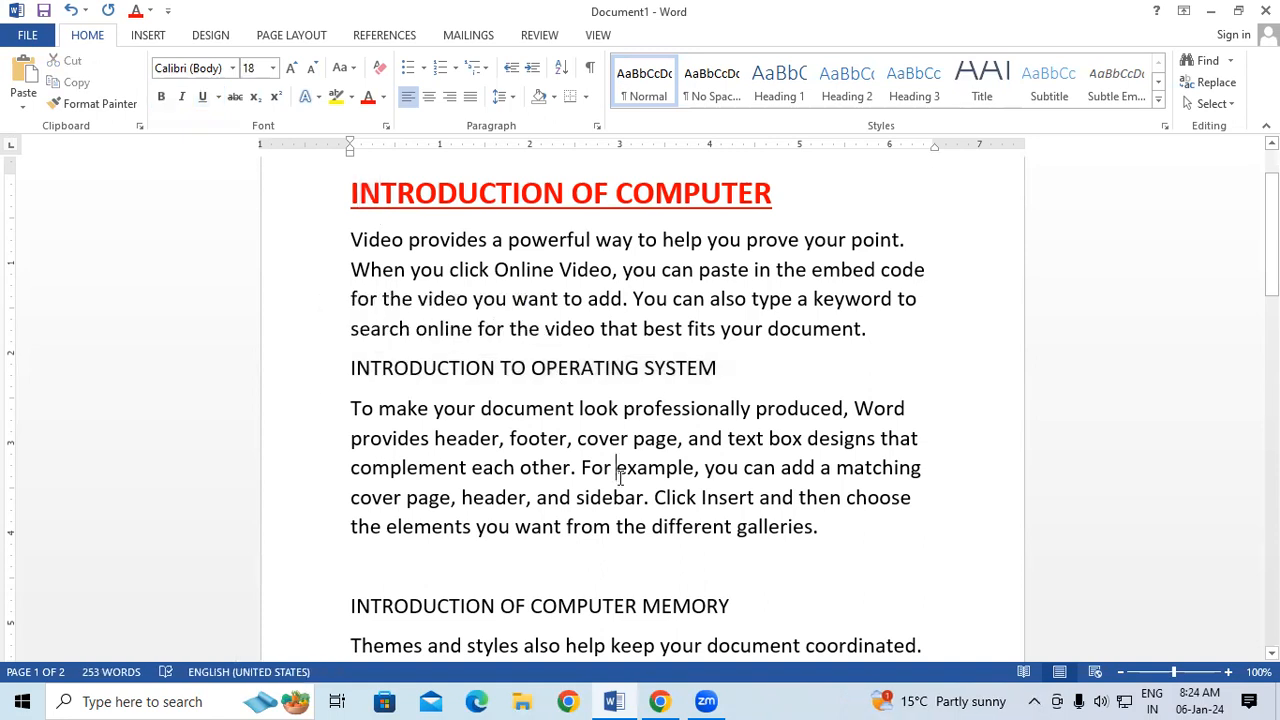
Copy the "INTRODUCTION OF COMPUTER" formatting with Format Painter in repeat mode and apply it to "INTRODUCTION TO OPERATING SYSTEM"
left_click_drag(356, 195, 386, 196)
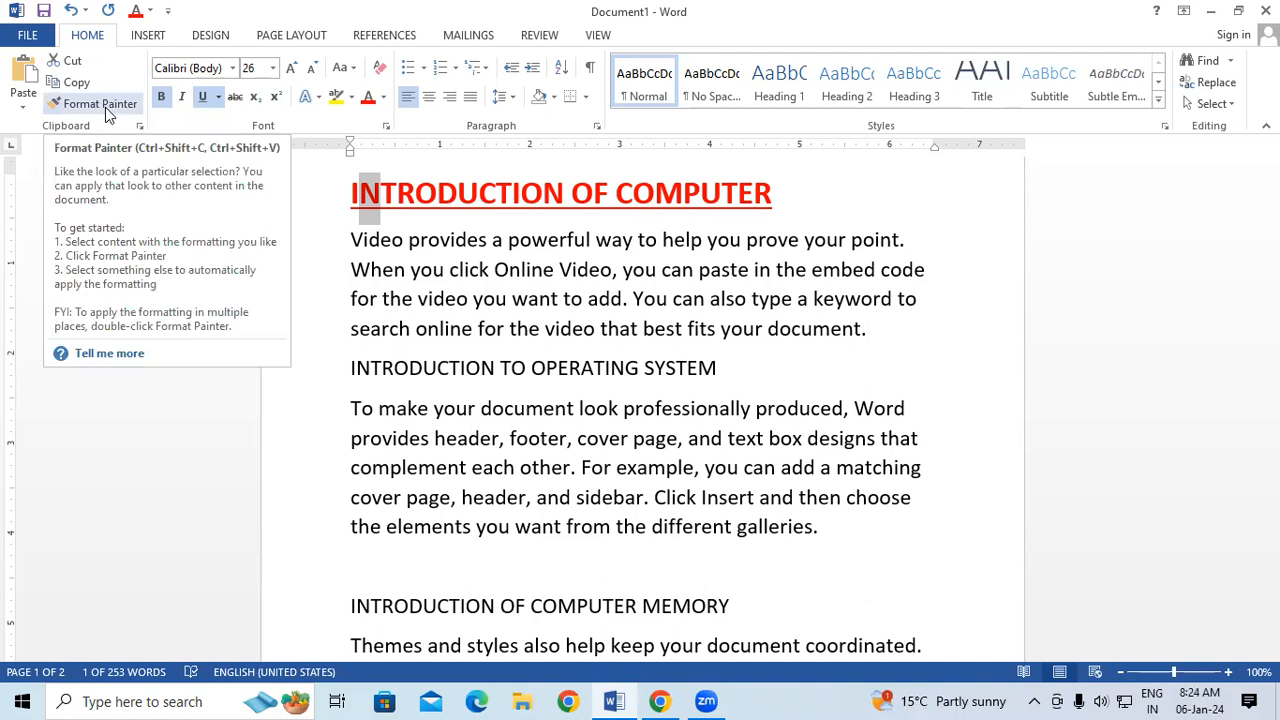
left_click(100, 104)
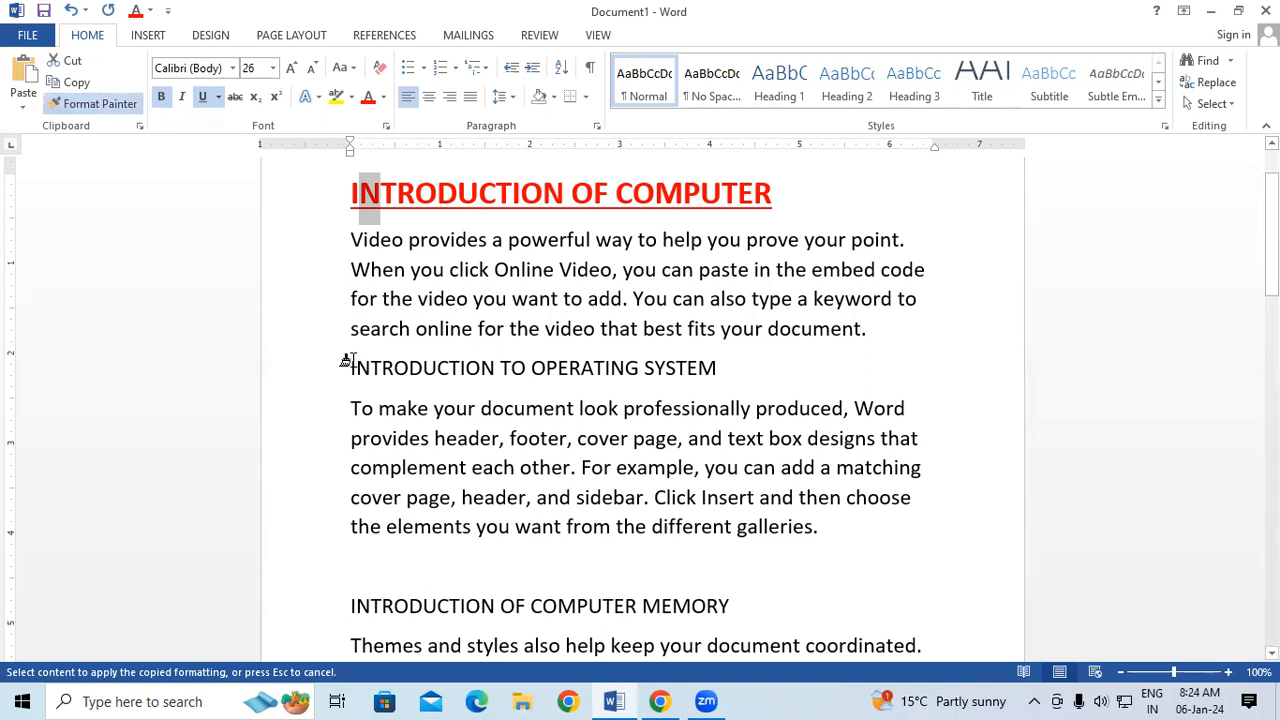
mouse_move(349, 364)
left_mouse_down()
mouse_move(455, 384)
mouse_move(825, 378)
left_mouse_up()
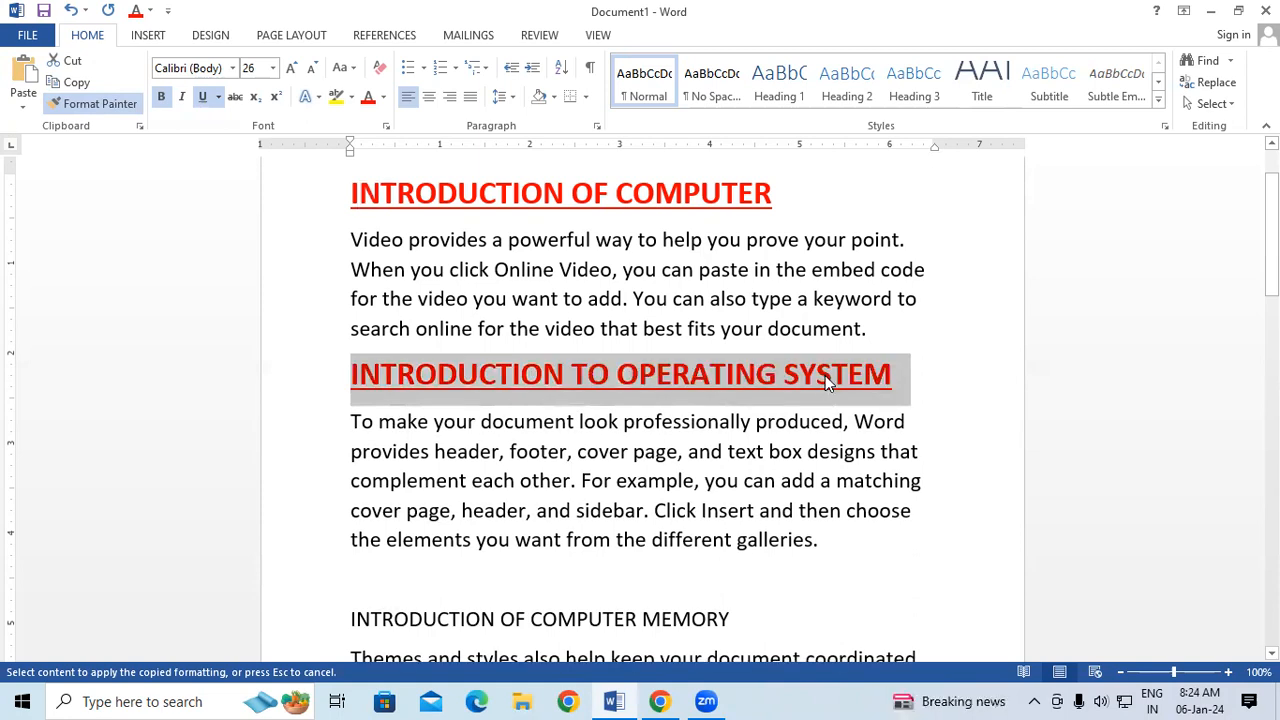
scroll(340, 588, "down", 1)
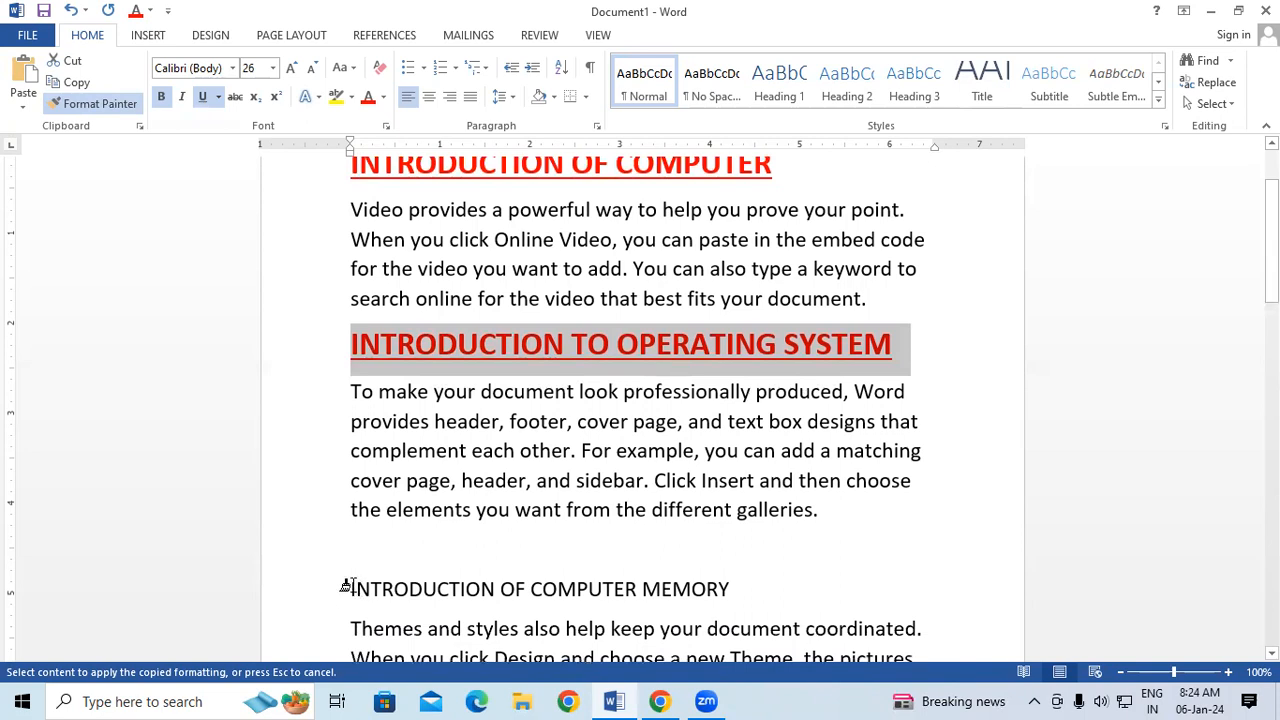
Apply the copied formatting to the headings "INTRODUCTION OF COMPUTER MEMORY" and "INTRODUCTION OF CPU", and review the formatted headings
mouse_move(345, 588)
left_mouse_down()
mouse_move(789, 583)
mouse_move(800, 595)
left_mouse_up()
scroll(268, 358, "down", 5)
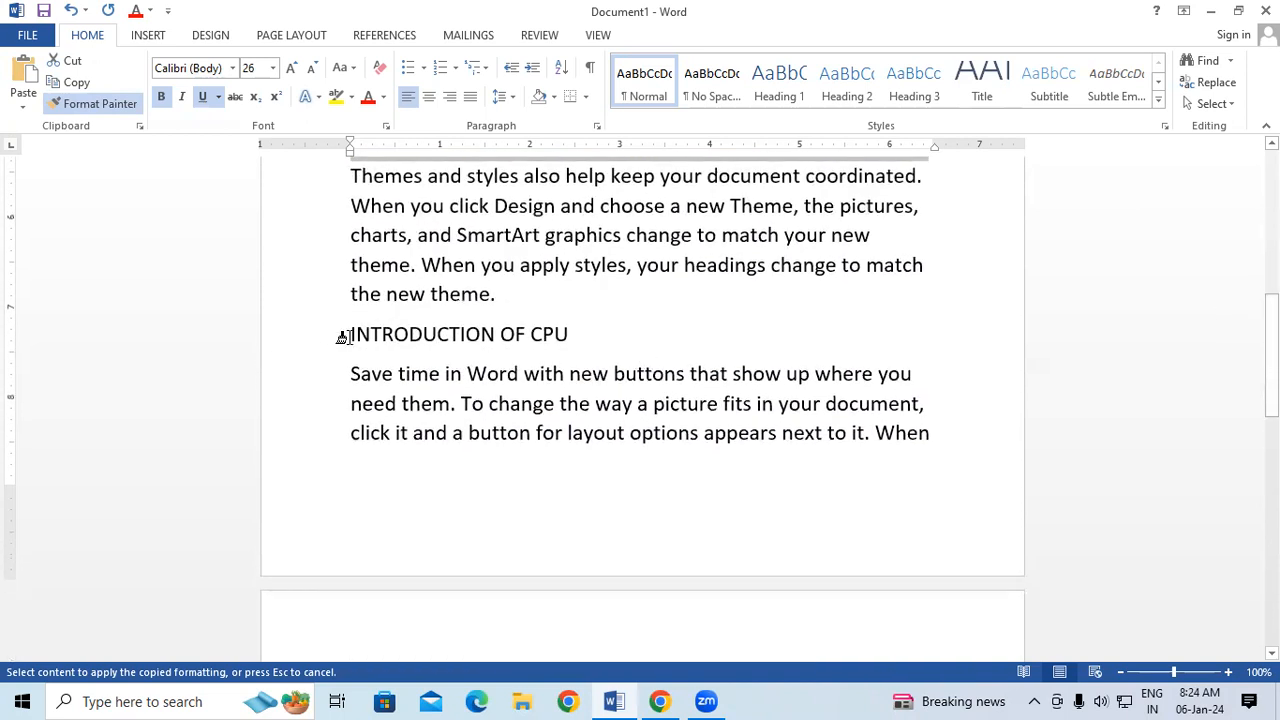
left_click_drag(343, 337, 671, 338)
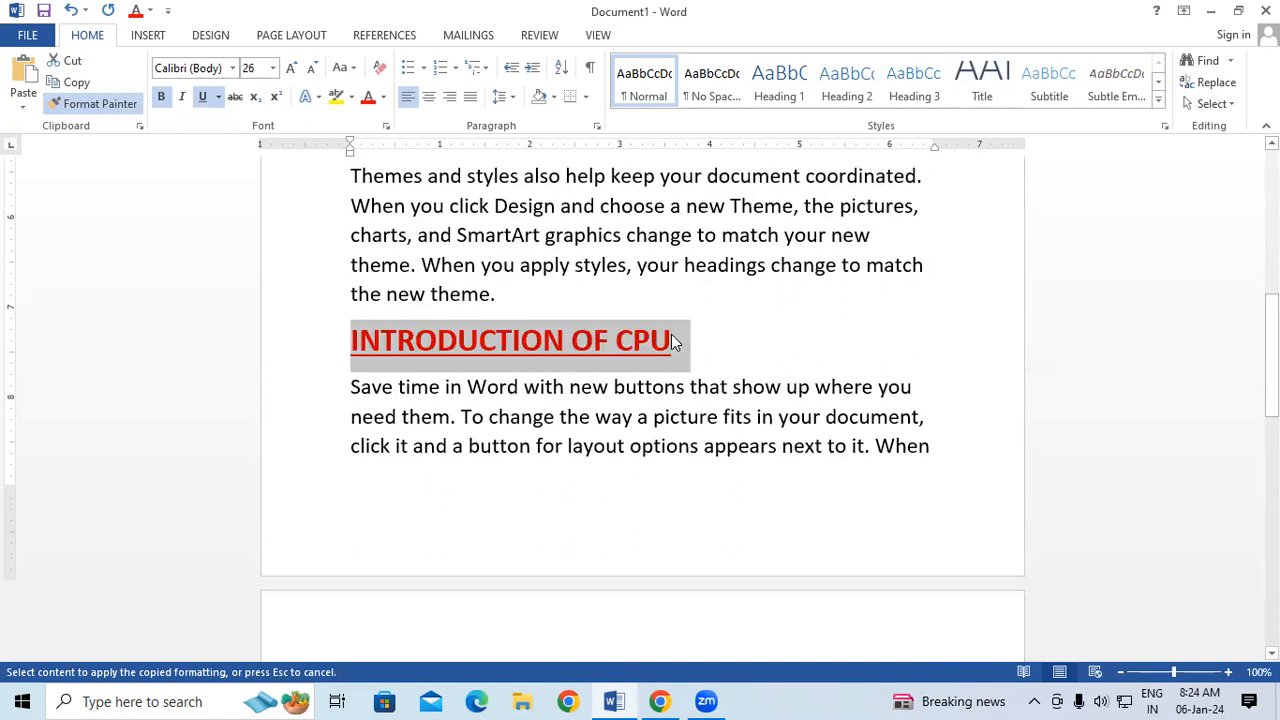
scroll(669, 338, "up", 3)
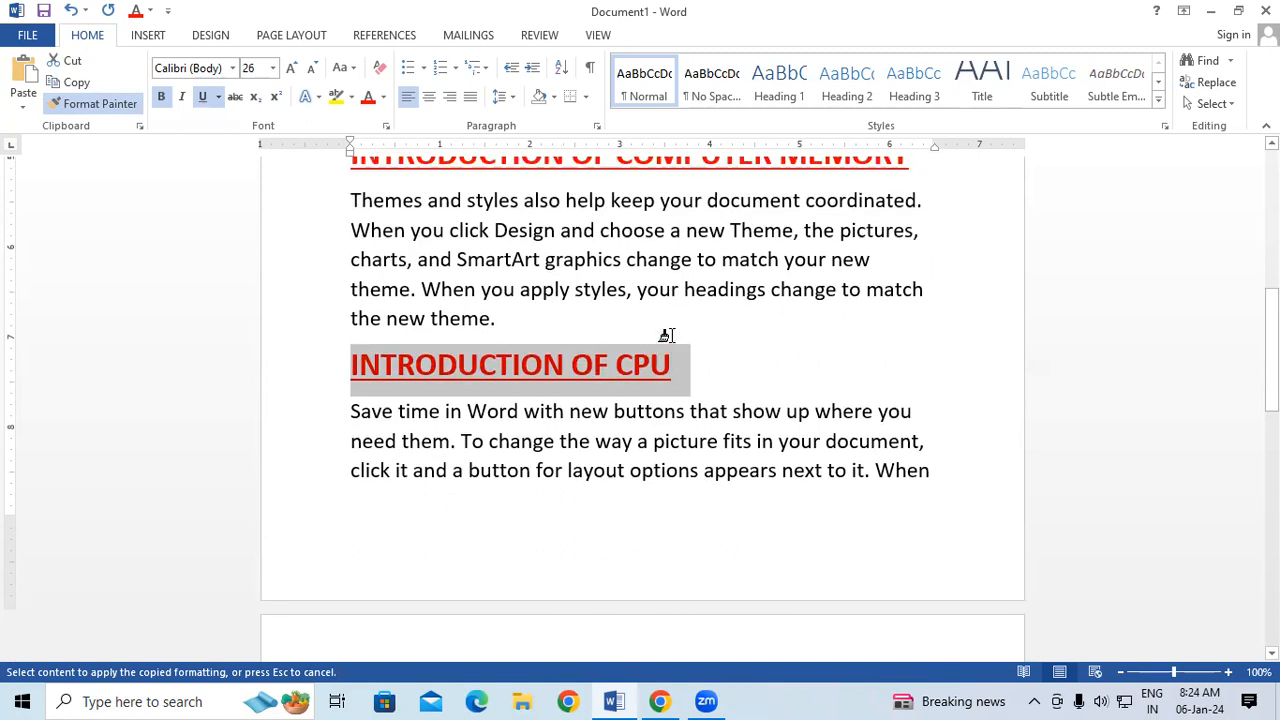
scroll(667, 336, "up", 3)
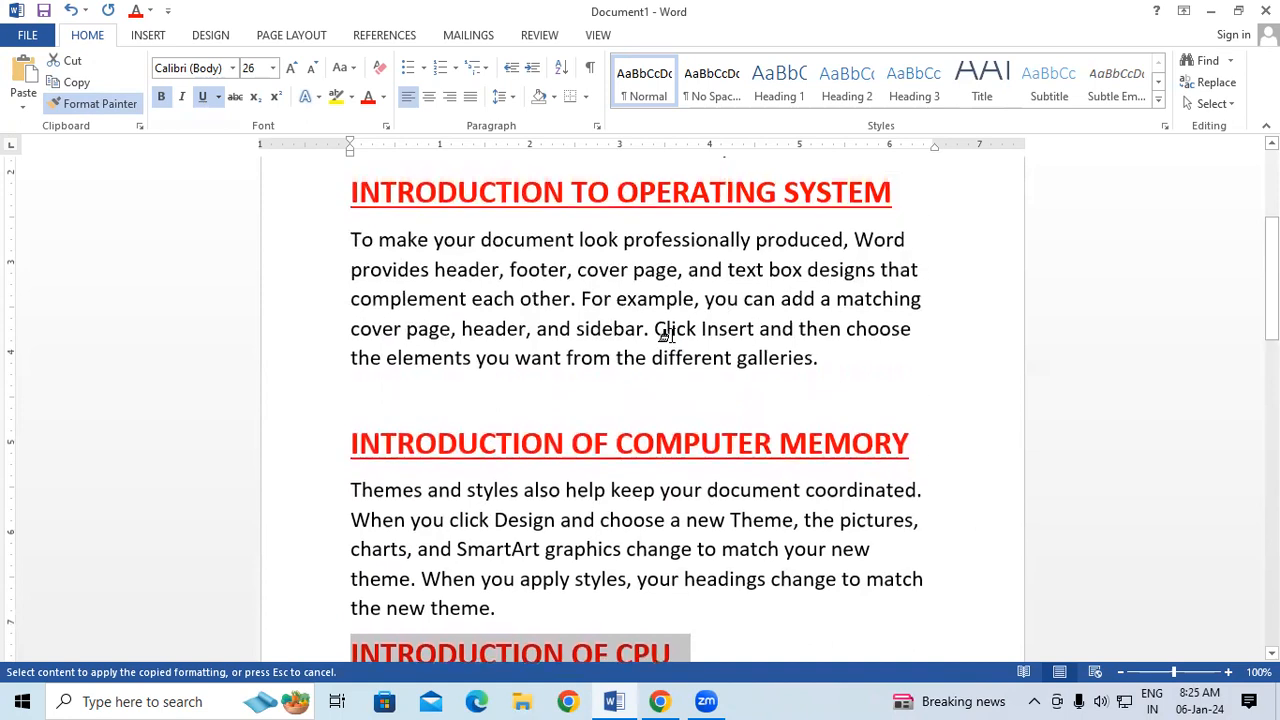
scroll(667, 336, "up", 1)
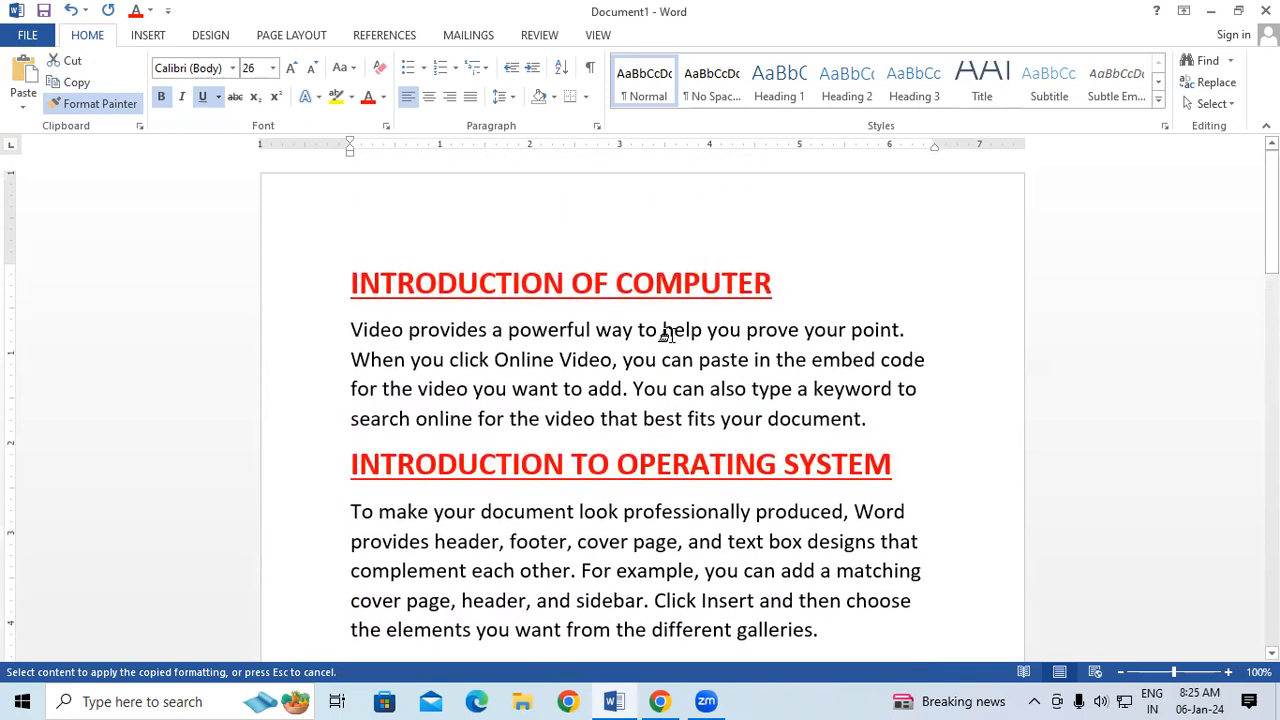
Undo the formatting applied to the operating system, computer memory and CPU headings
key("ctrl+z")
key("ctrl+z")
key("ctrl+z")
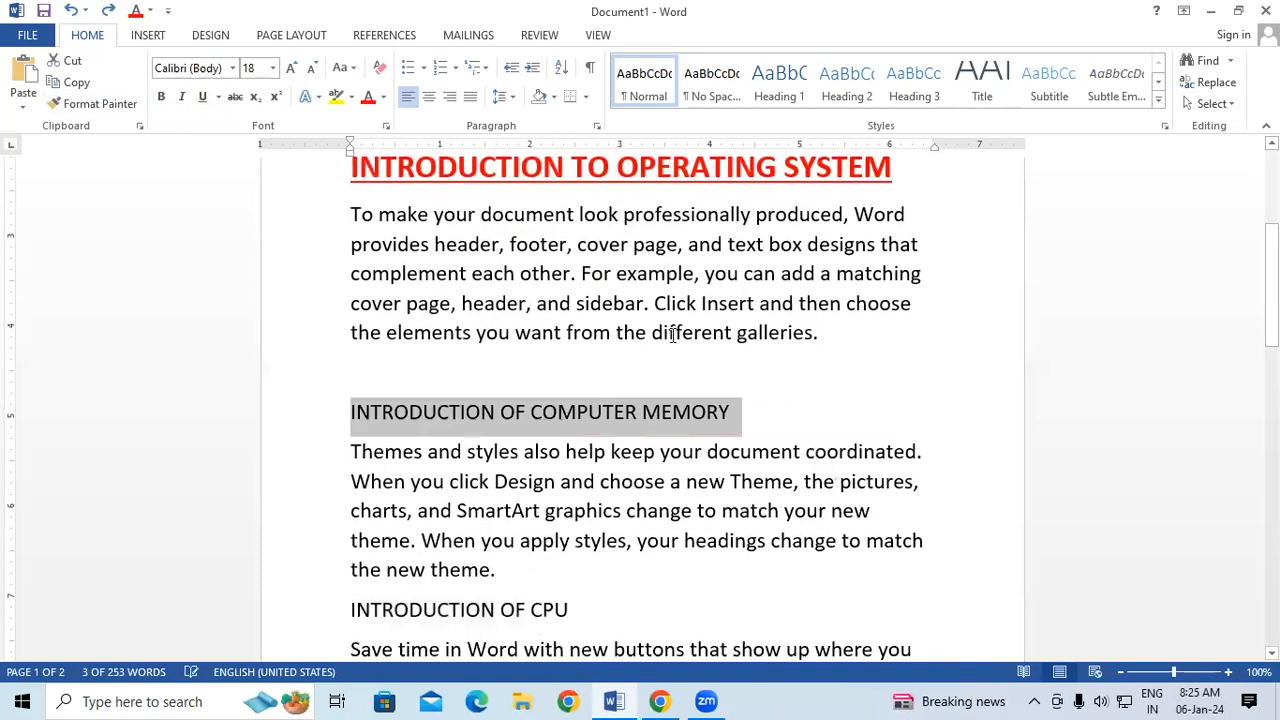
scroll(672, 335, "up", 3)
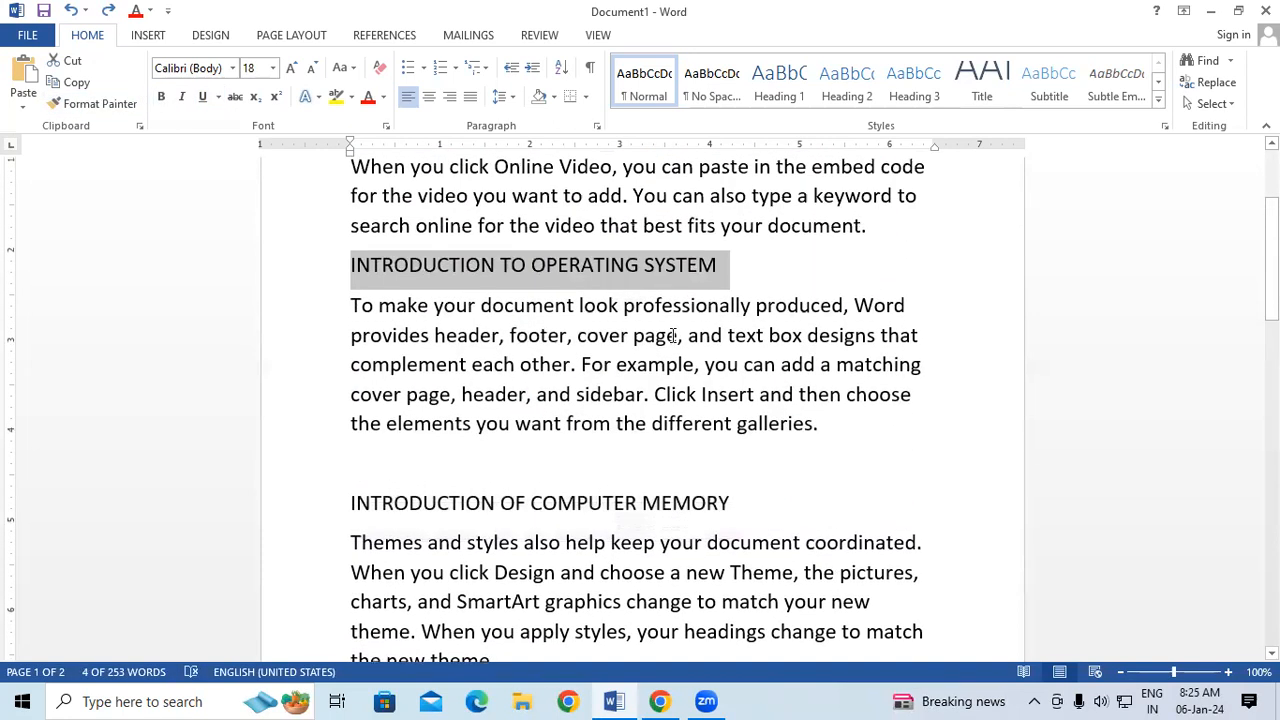
left_click(503, 256)
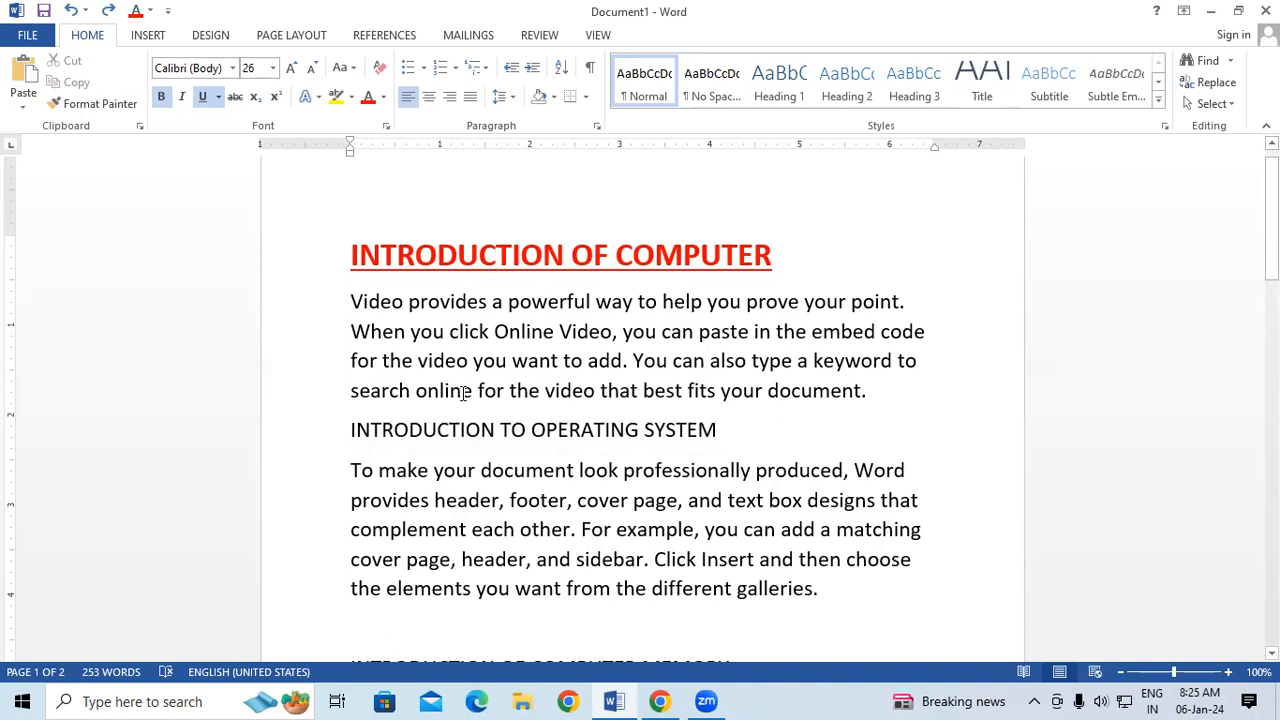
left_click(327, 439)
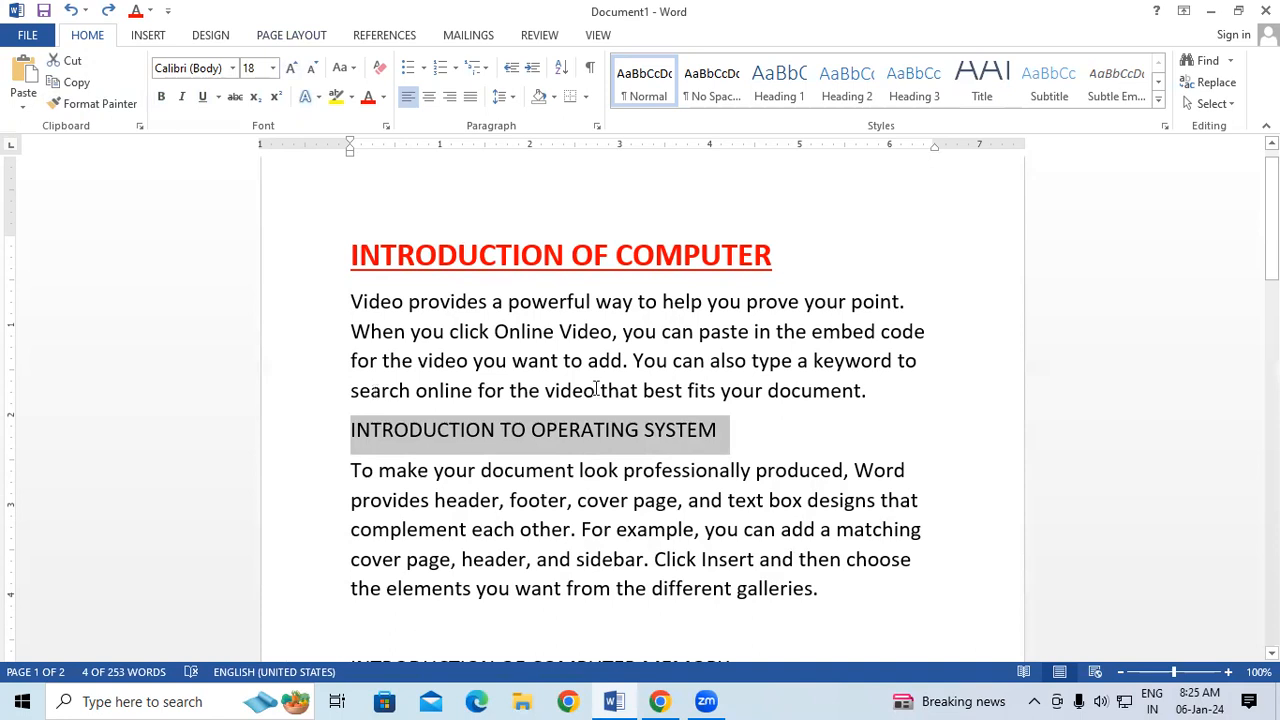
left_click(555, 480)
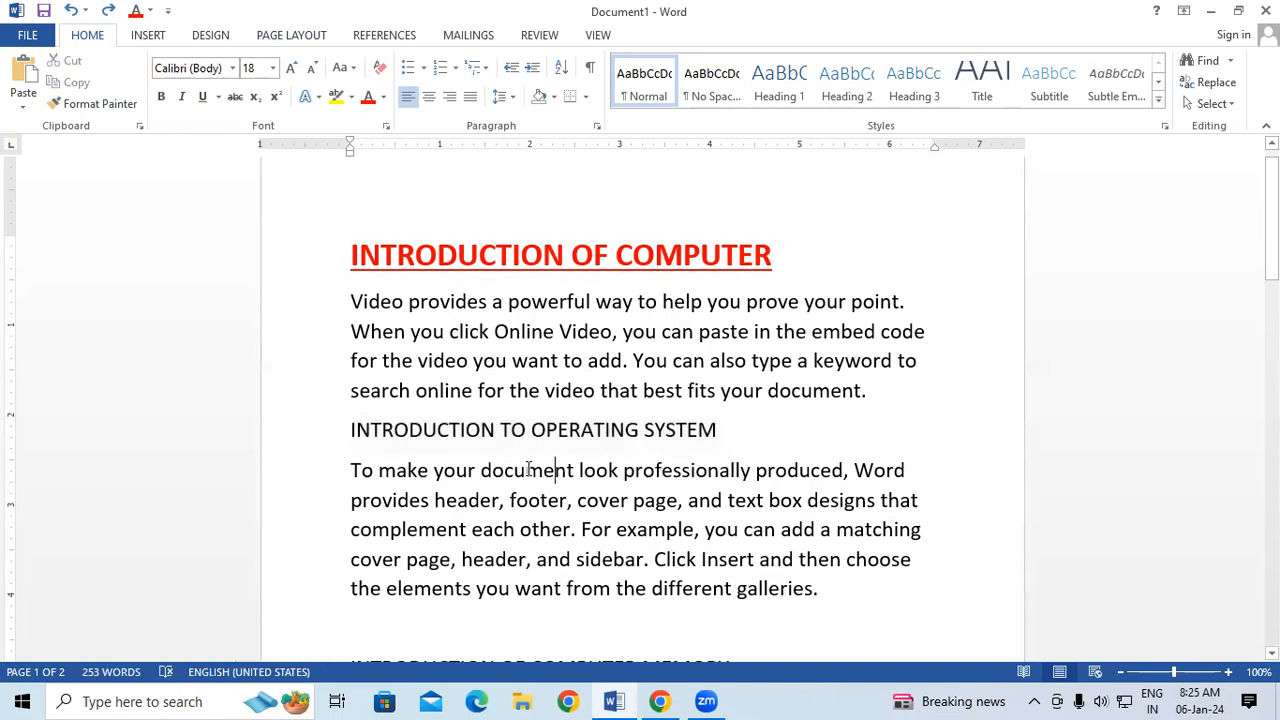
left_click_drag(344, 256, 360, 262)
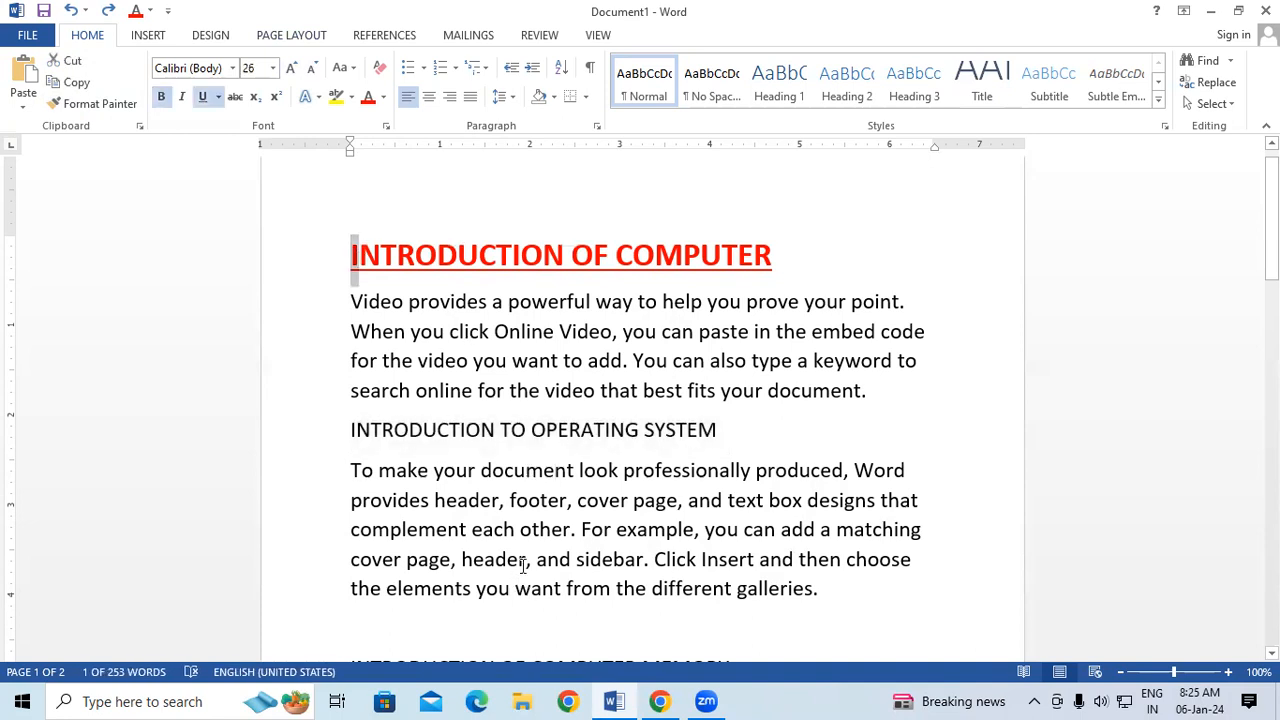
left_click(525, 431)
Use Format Painter repeatedly to copy the "INTRODUCTION OF COMPUTER" formatting onto "INTRODUCTION TO OPERATING SYSTEM" and "INTRODUCTION OF COMPUTER MEMORY"
left_click_drag(342, 254, 381, 260)
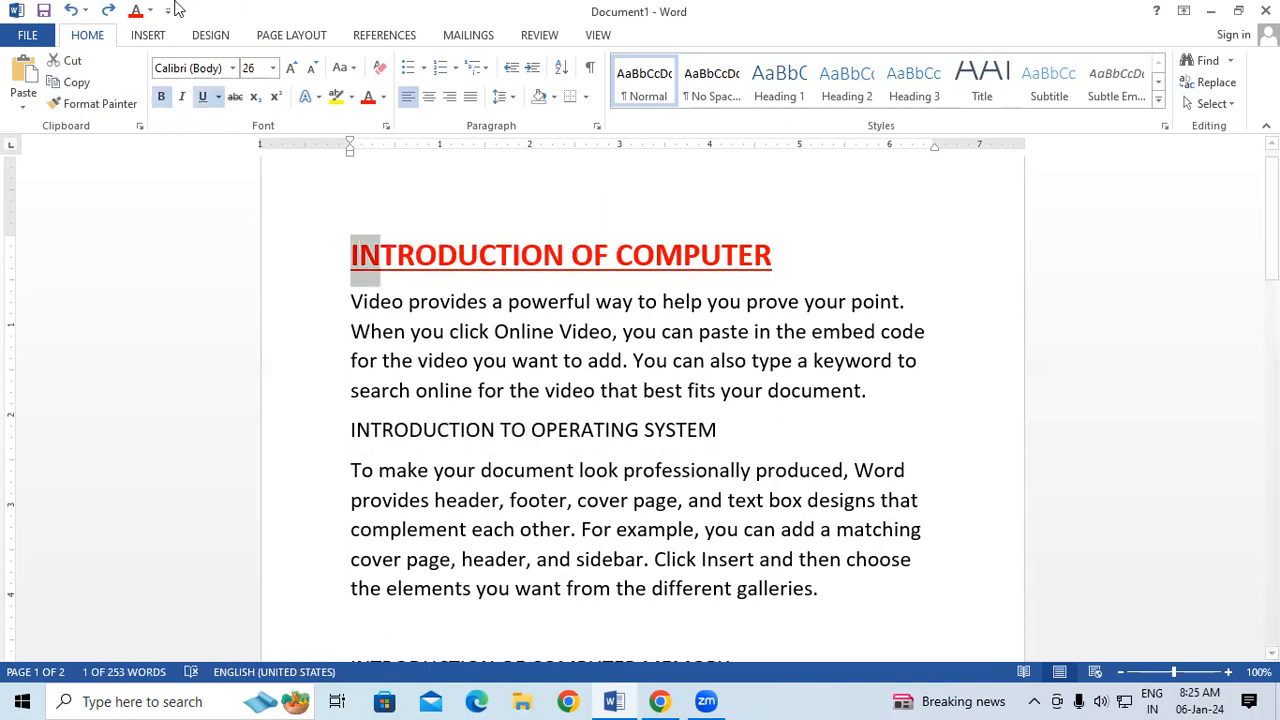
left_click(98, 103)
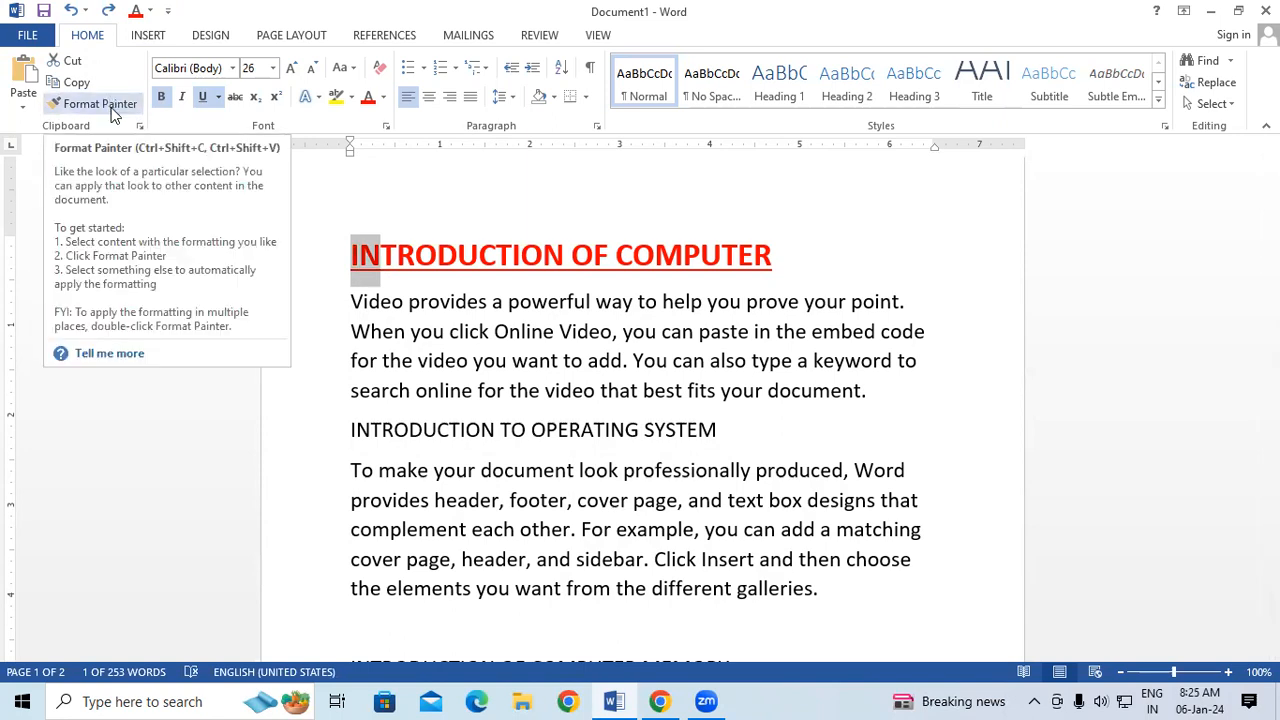
left_click(113, 110)
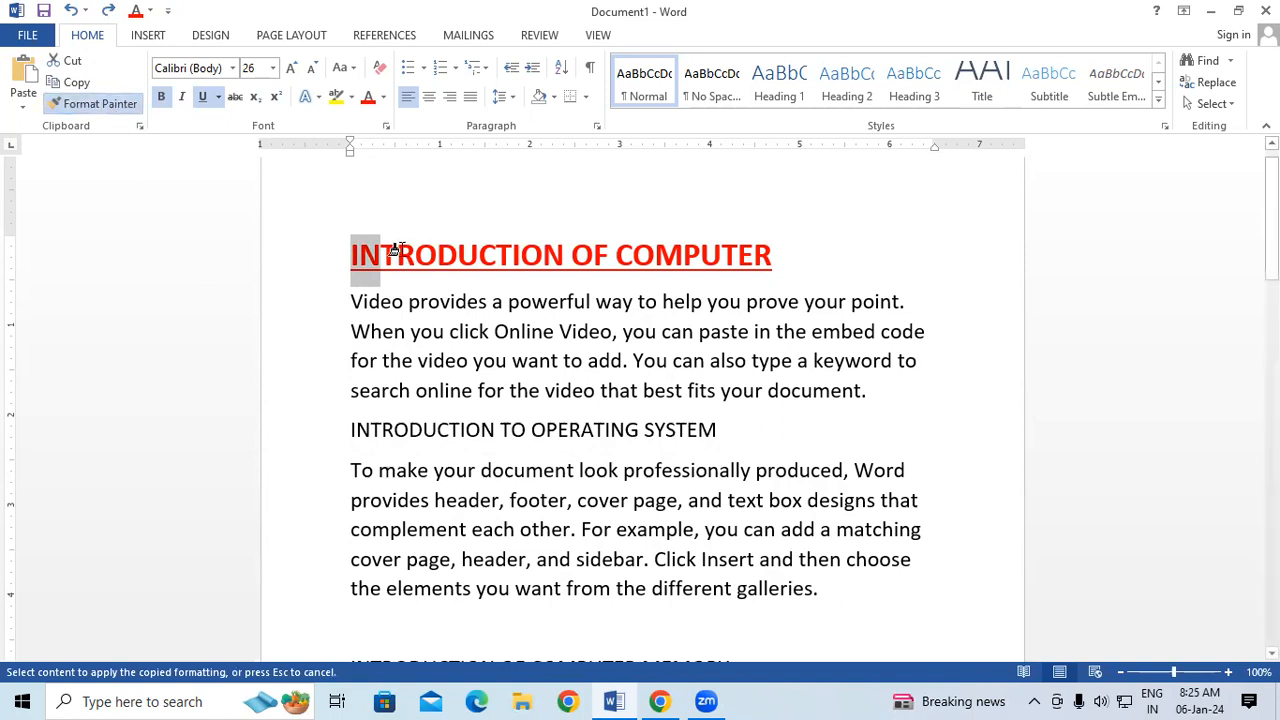
scroll(440, 325, "down", 1)
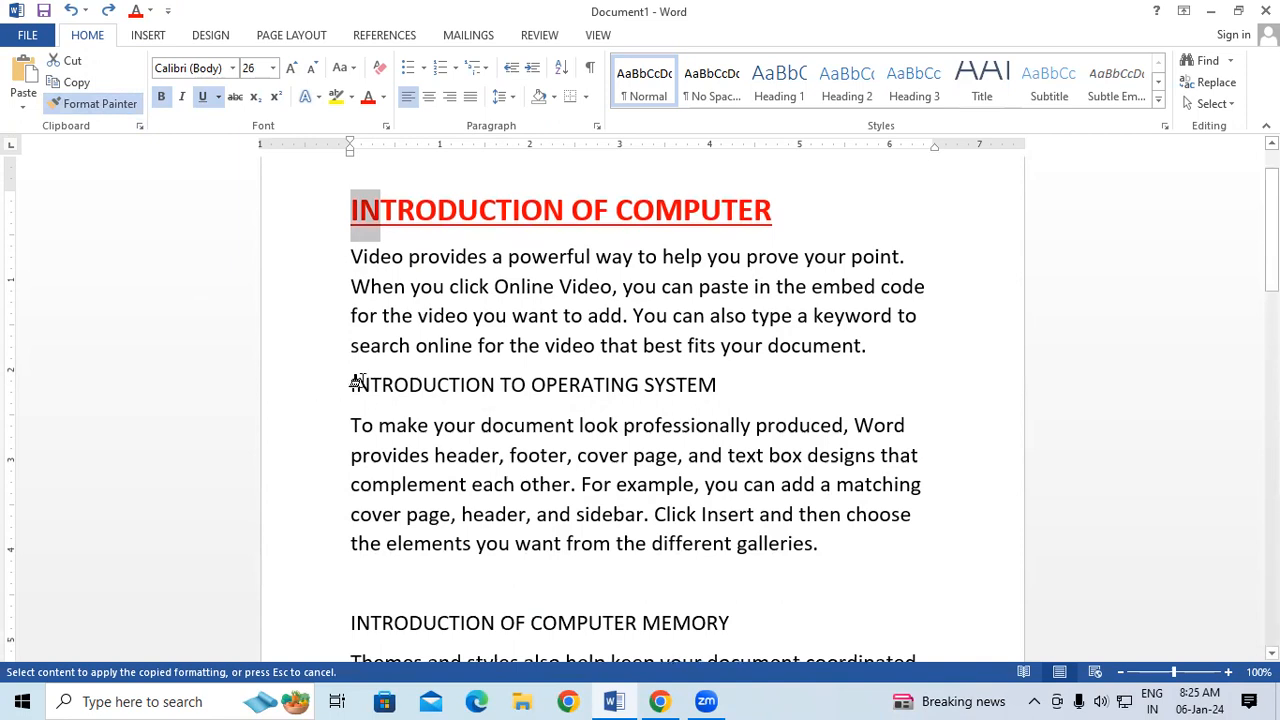
left_click_drag(357, 381, 728, 386)
scroll(674, 420, "down", 4)
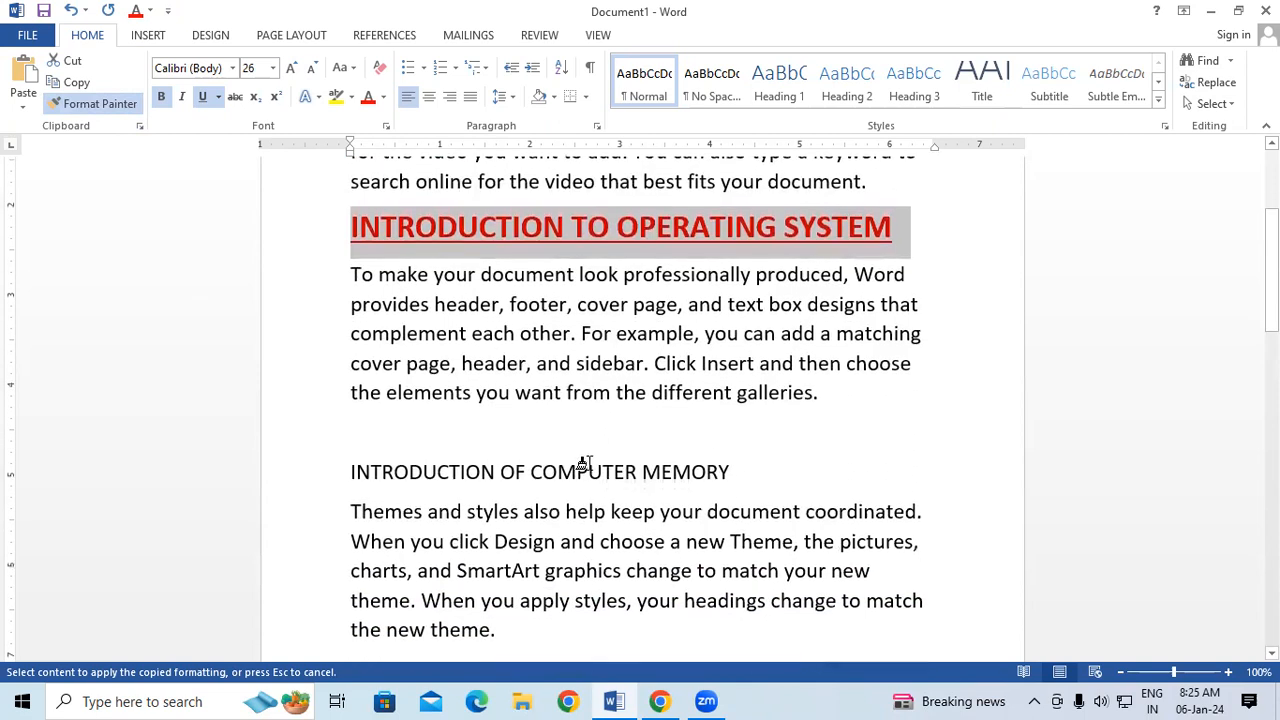
mouse_move(345, 469)
left_mouse_down()
mouse_move(623, 466)
mouse_move(757, 500)
left_mouse_up()
Try to apply the copied formatting to the "INTRODUCTION OF CPU" heading, and undo that last application
scroll(720, 490, "down", 3)
left_click_drag(366, 213, 667, 648)
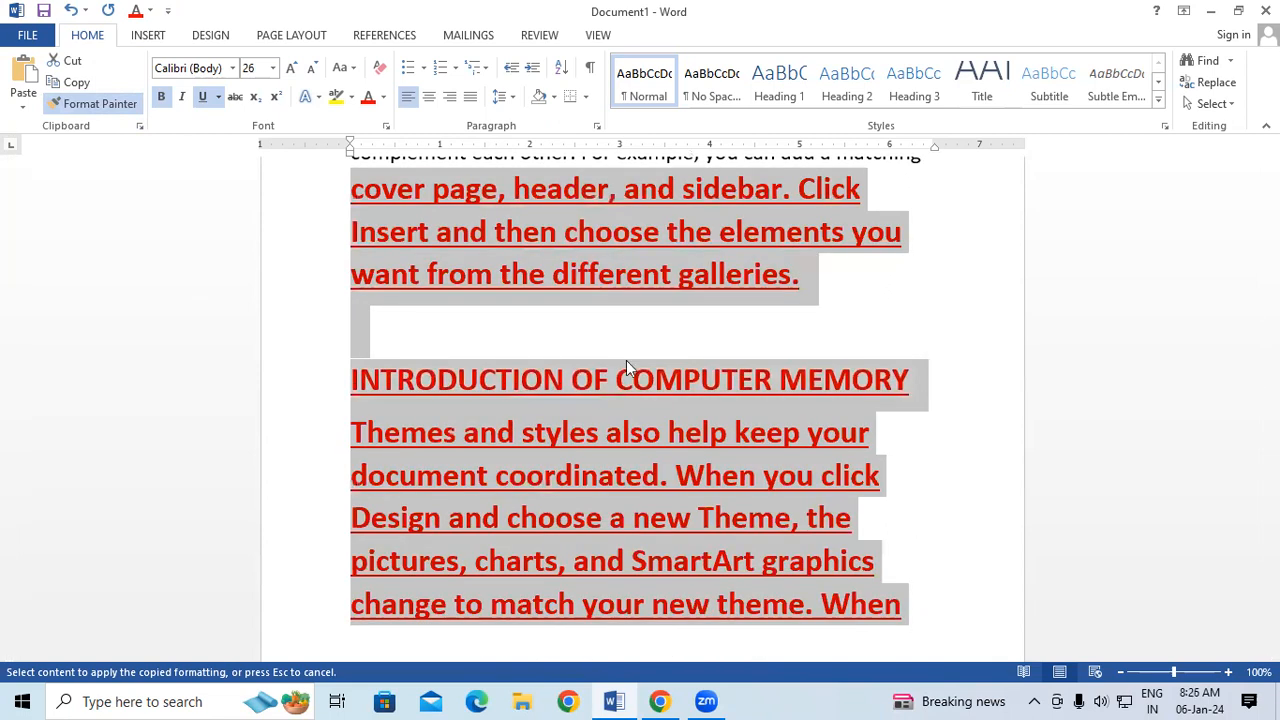
key("ctrl+z")
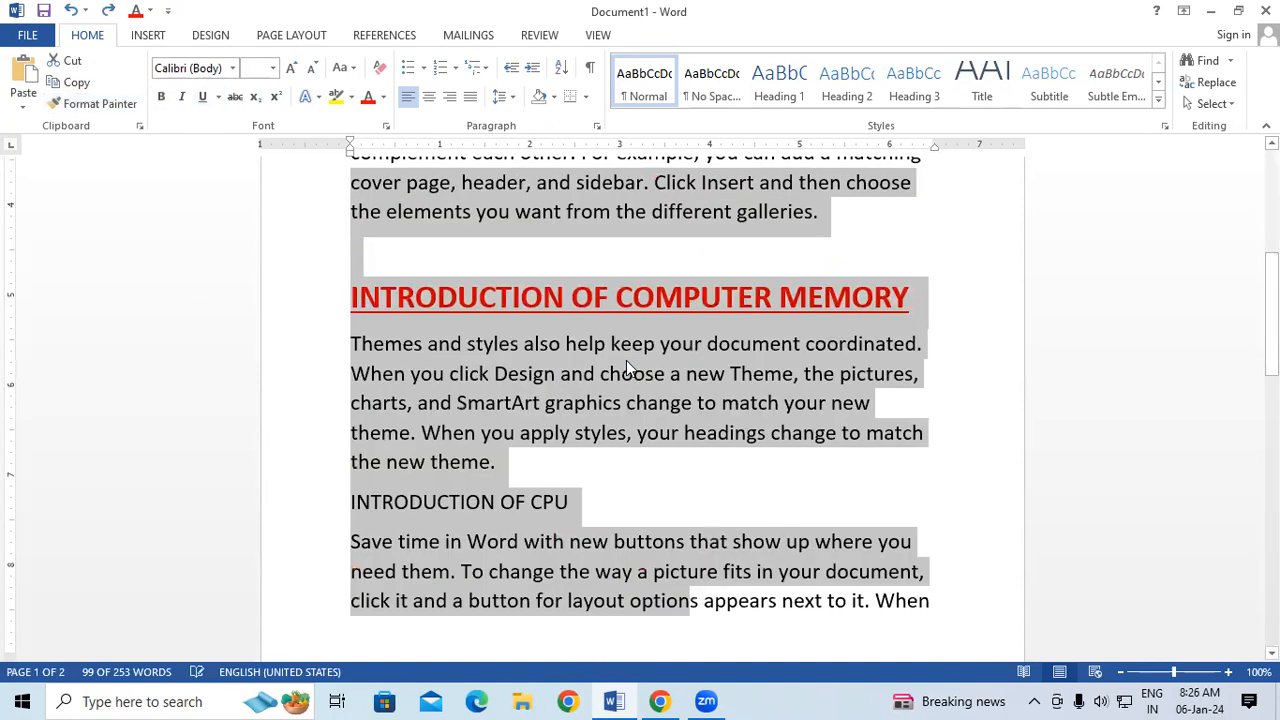
scroll(592, 382, "down", 2)
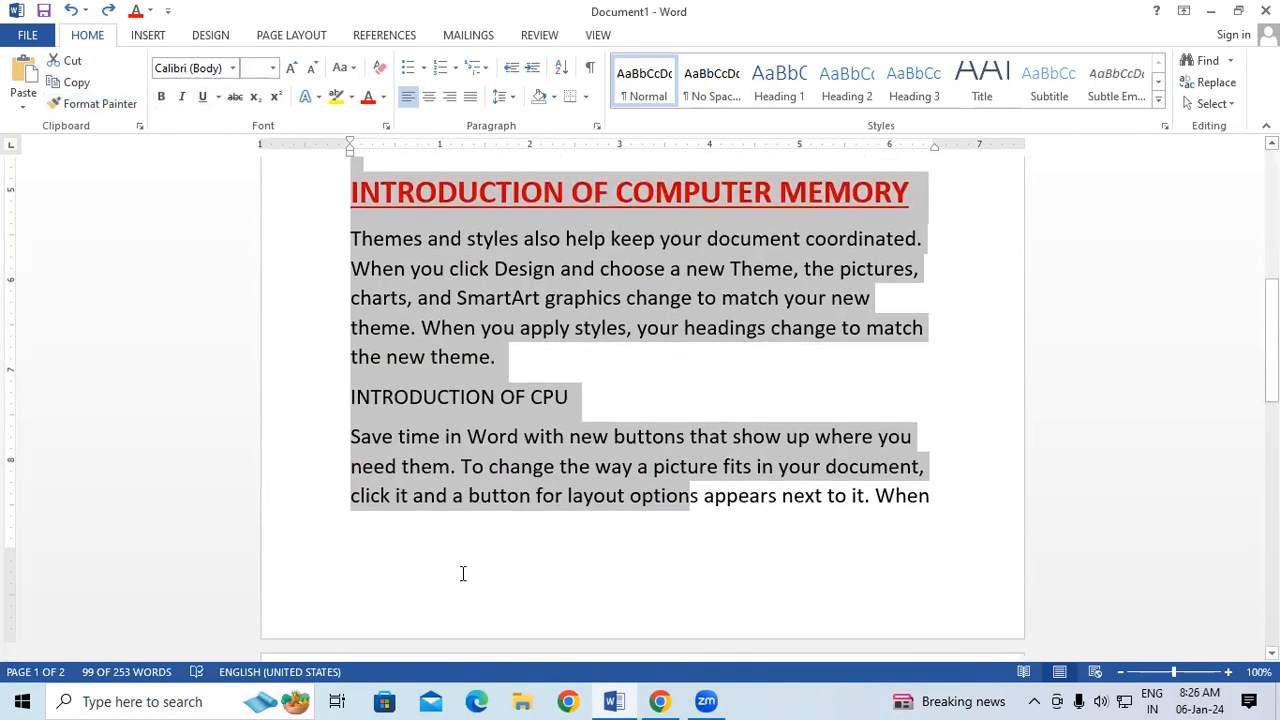
left_click(463, 495)
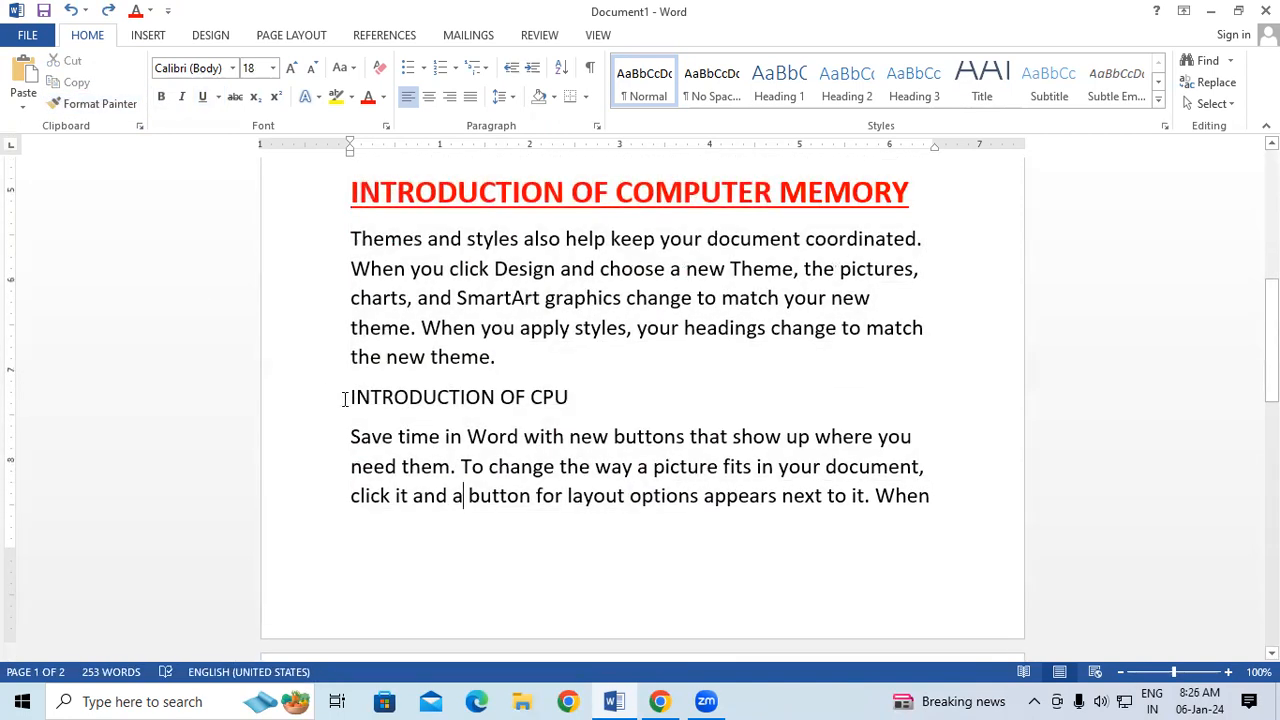
Copy the "INTRODUCTION OF COMPUTER MEMORY" heading's formatting onto the "INTRODUCTION OF CPU" heading with Format Painter
left_click_drag(383, 191, 414, 192)
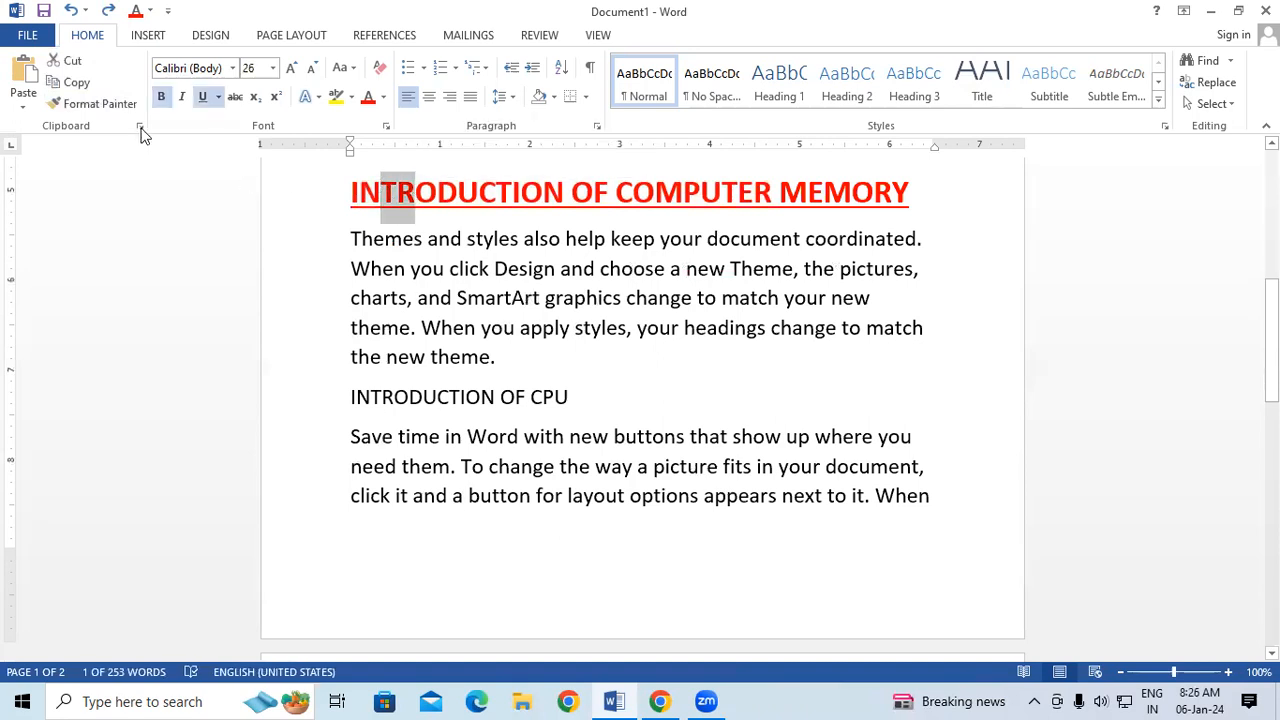
left_click(117, 105)
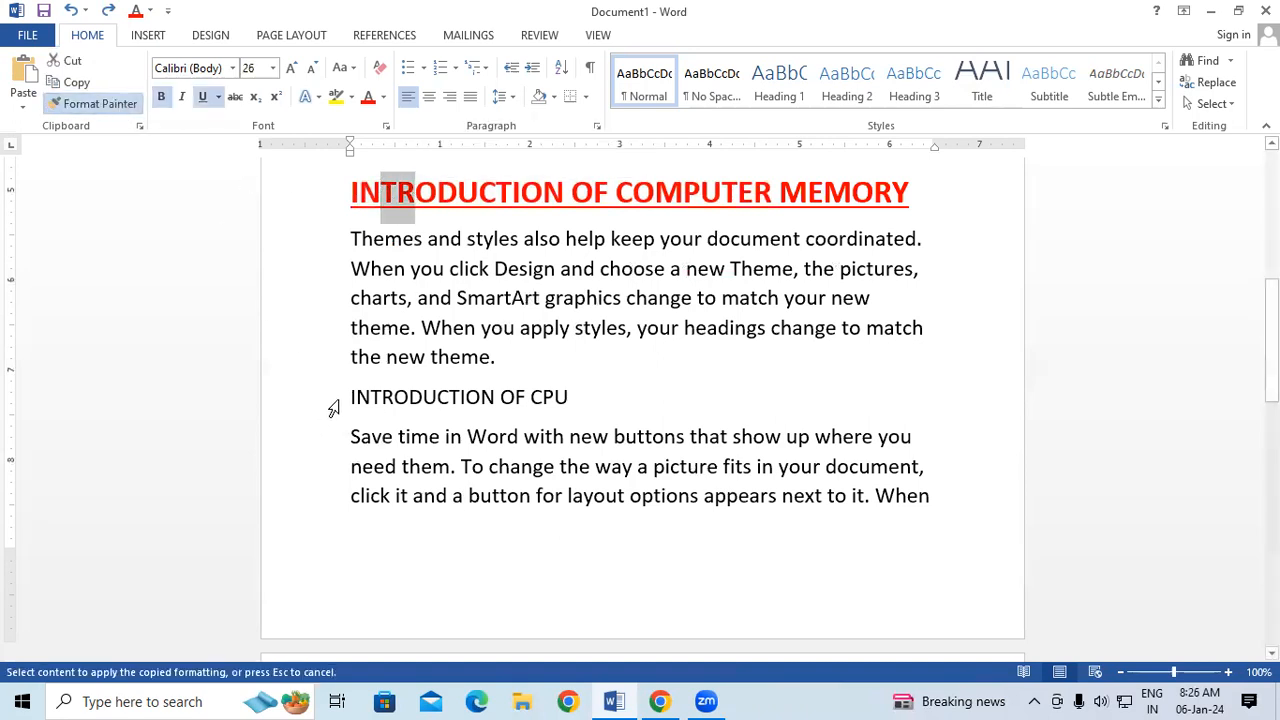
left_click_drag(345, 397, 644, 392)
Try to apply the copied heading formatting to the body text on the second page, and undo it
scroll(623, 585, "down", 4)
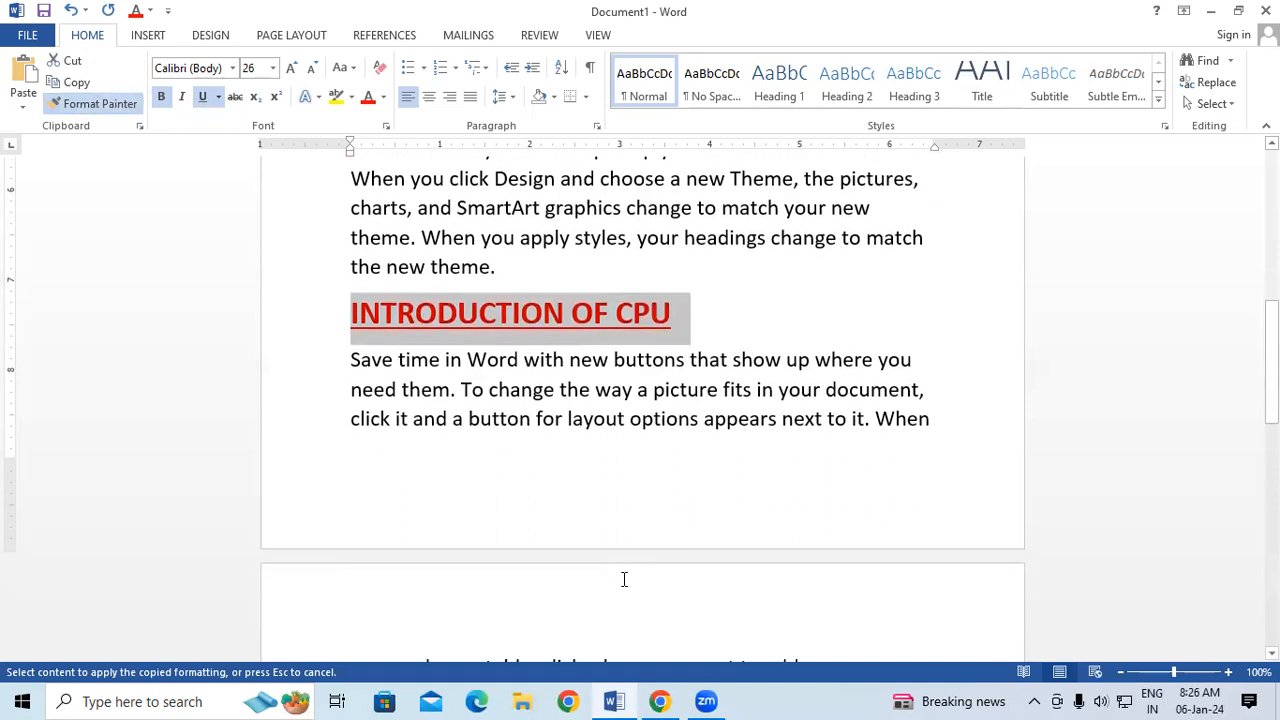
scroll(614, 550, "down", 2)
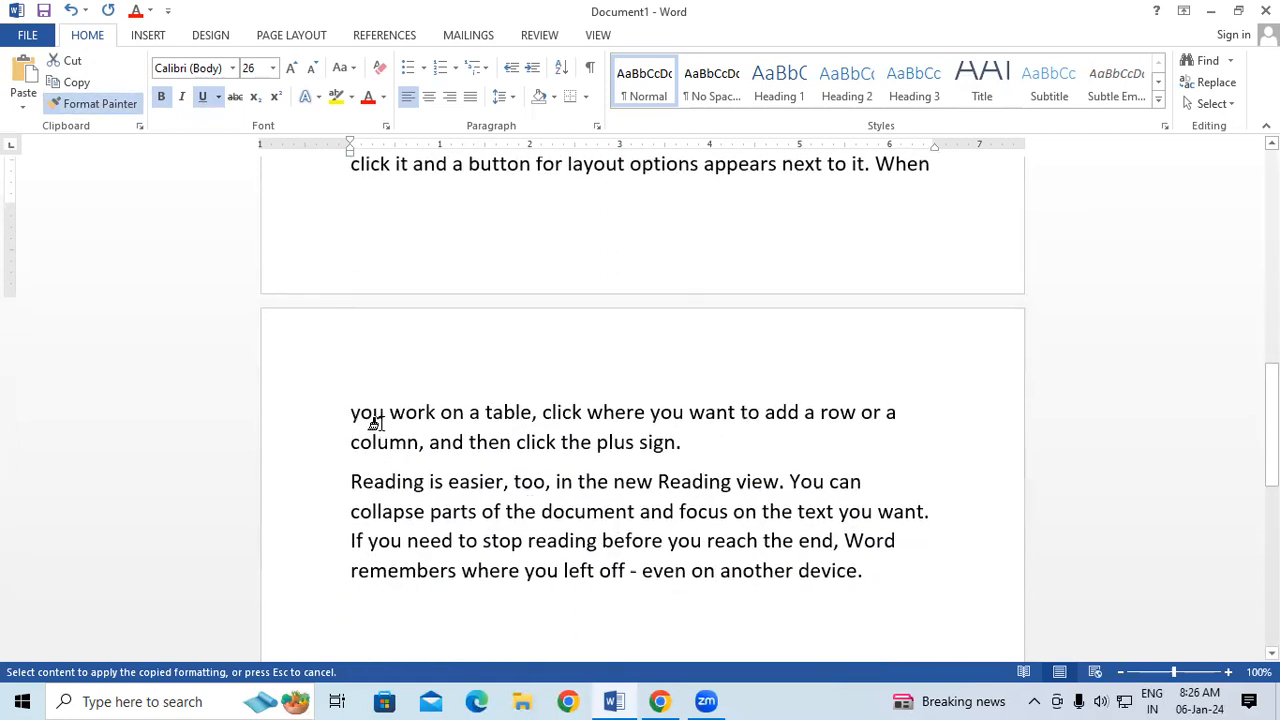
left_click_drag(345, 412, 641, 632)
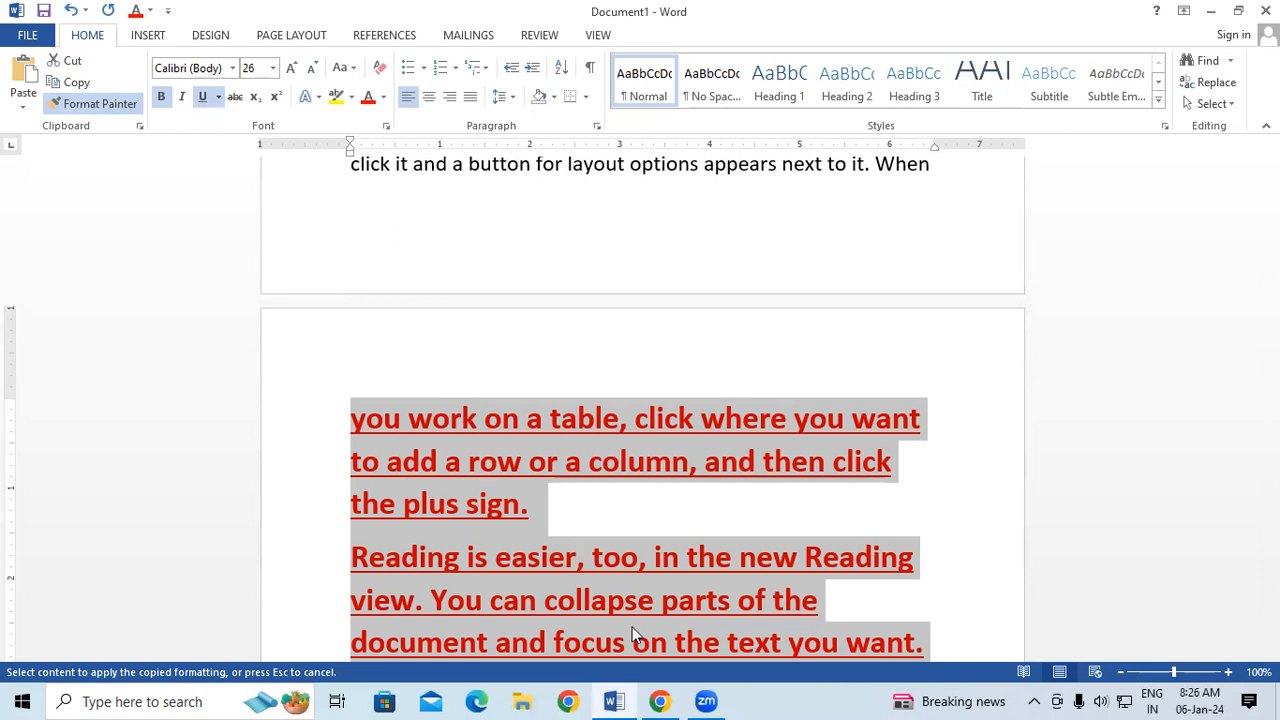
left_click_drag(633, 634, 634, 630)
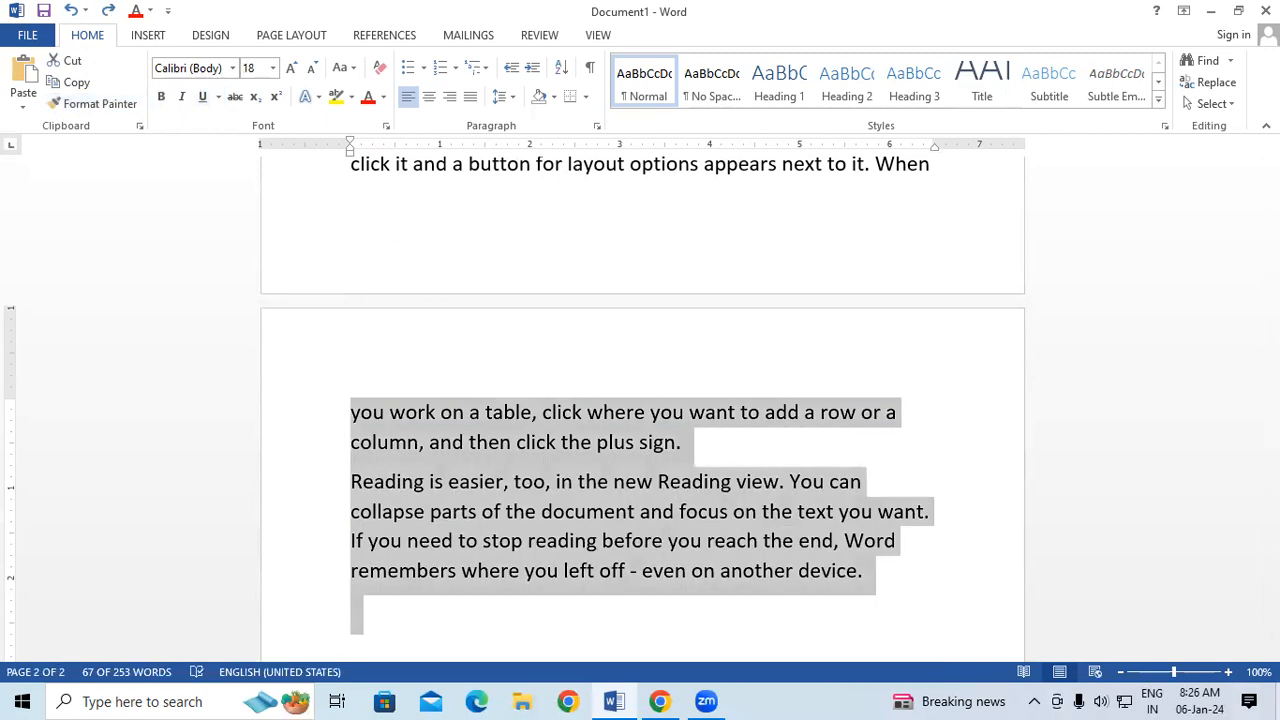
Make the paragraph under "INTRODUCTION OF COMPUTER" bold with the standard green font color
left_click_drag(1272, 424, 1272, 212)
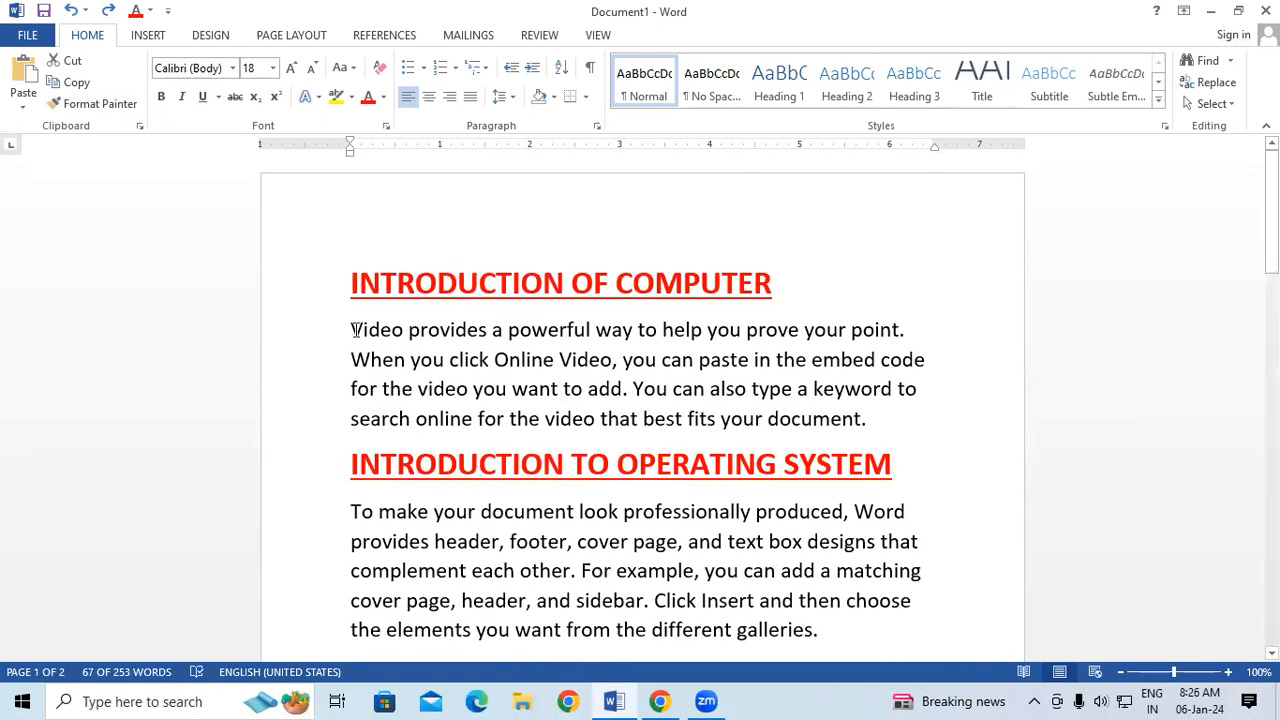
left_click_drag(350, 328, 878, 426)
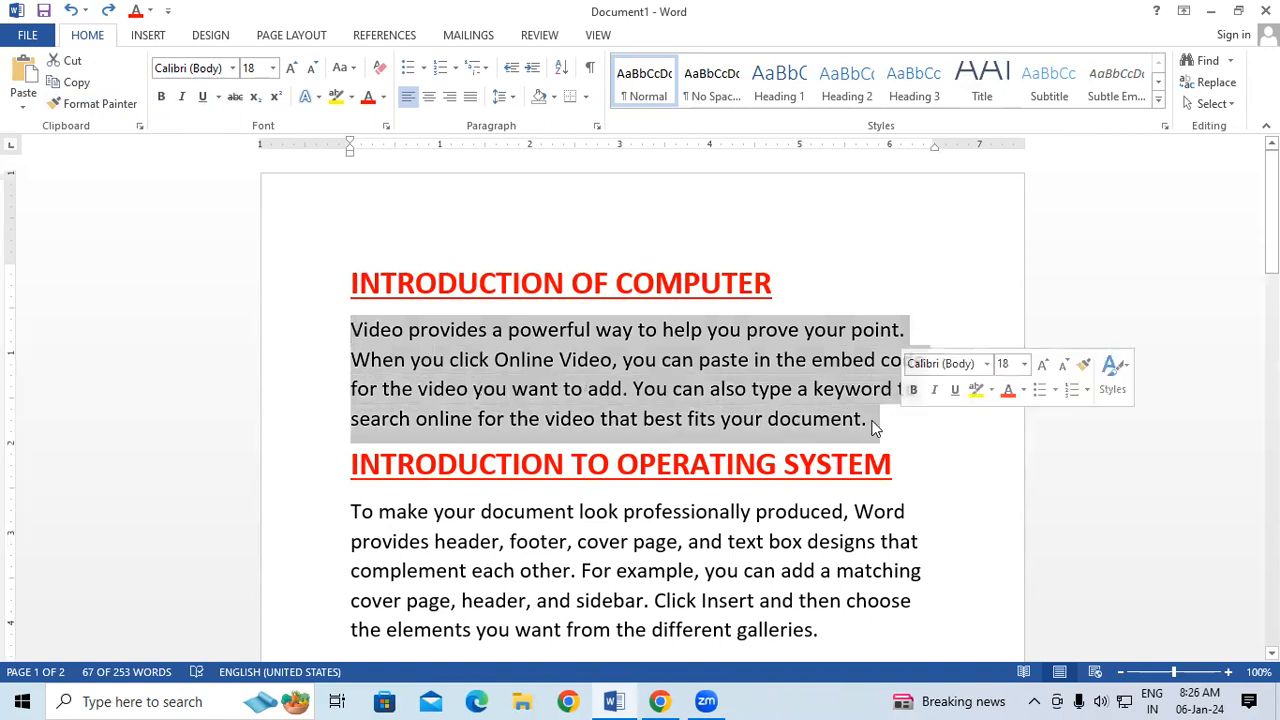
left_click(383, 97)
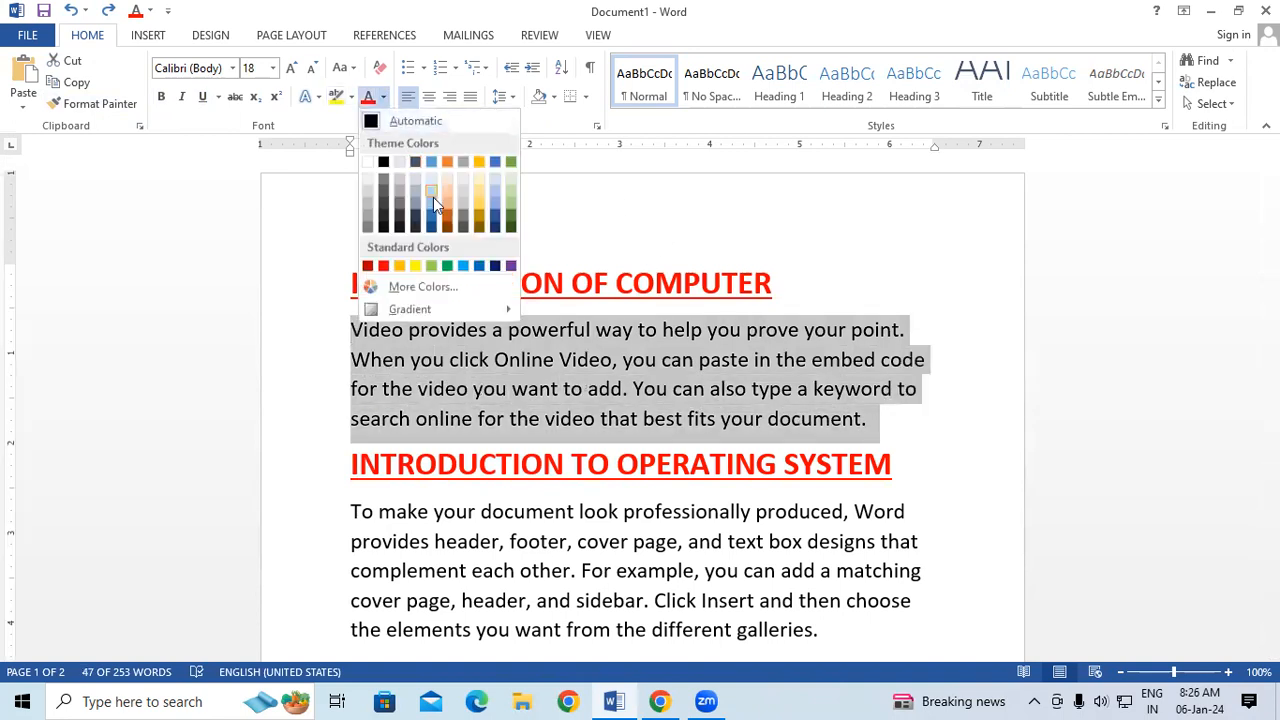
left_click(446, 266)
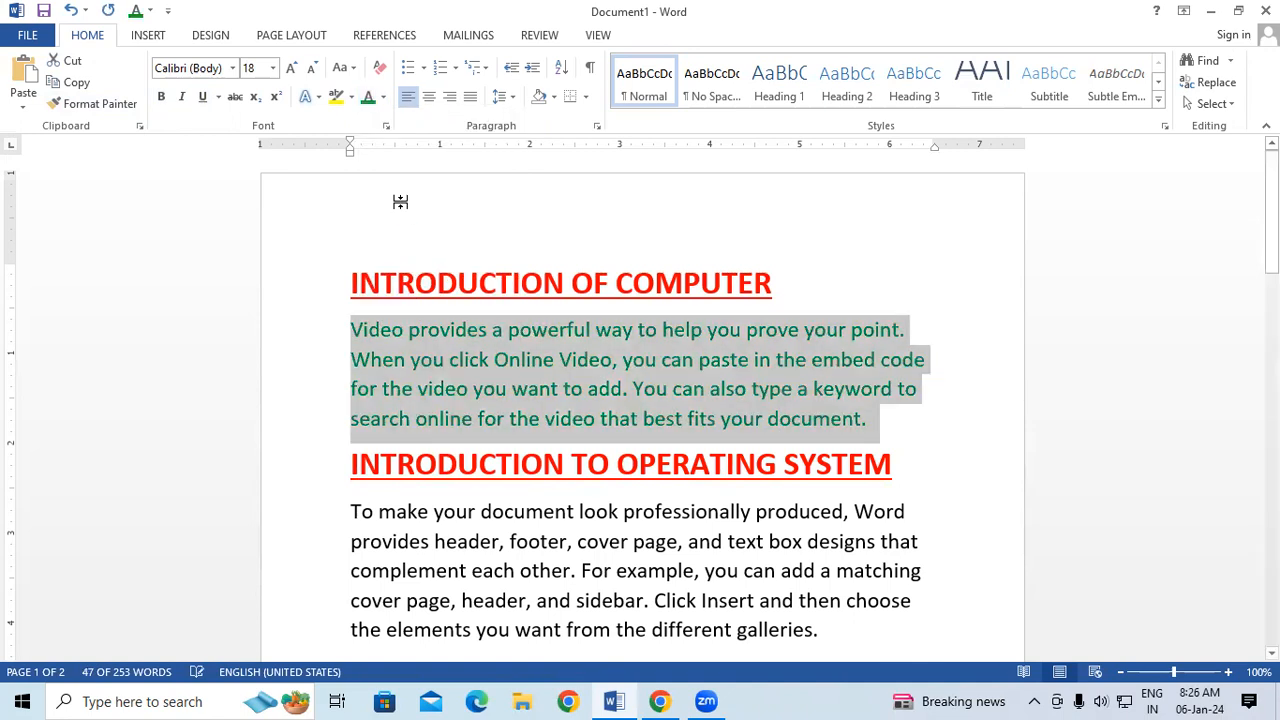
left_click(161, 97)
left_click(666, 598)
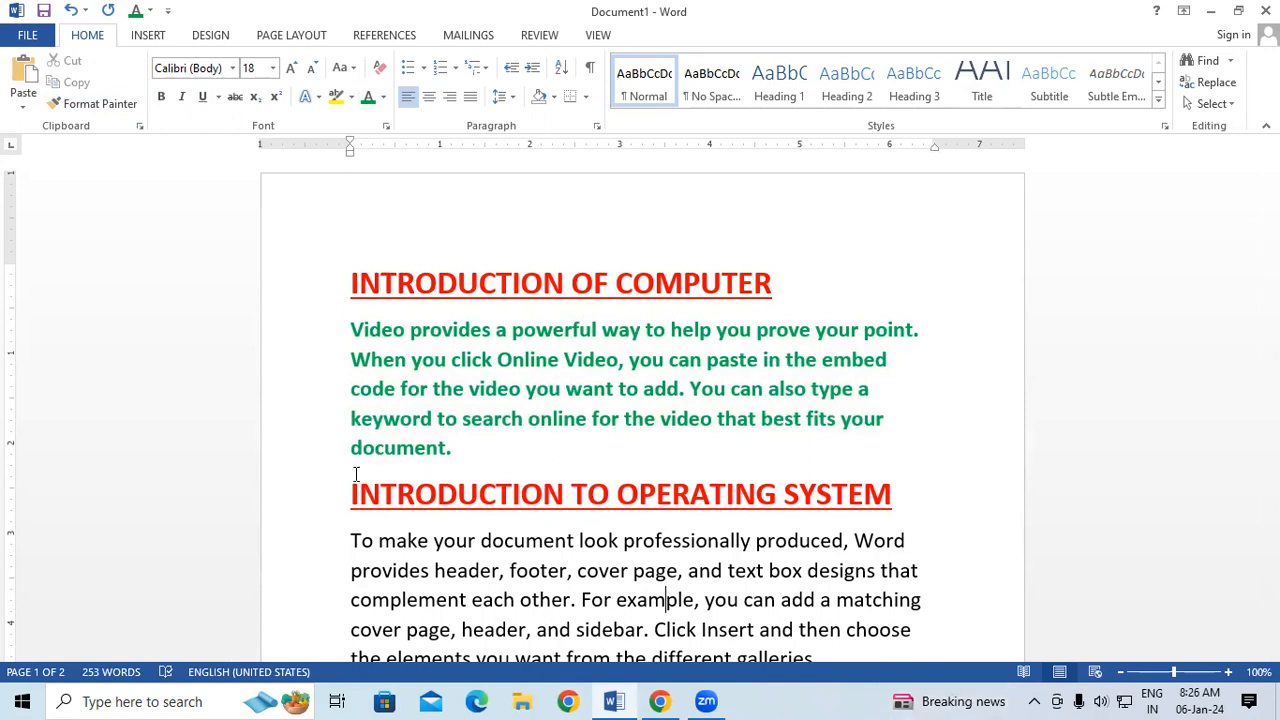
Use Format Painter repeatedly to copy the green bold formatting onto the paragraphs under the operating system and computer memory headings
left_click_drag(350, 357, 423, 360)
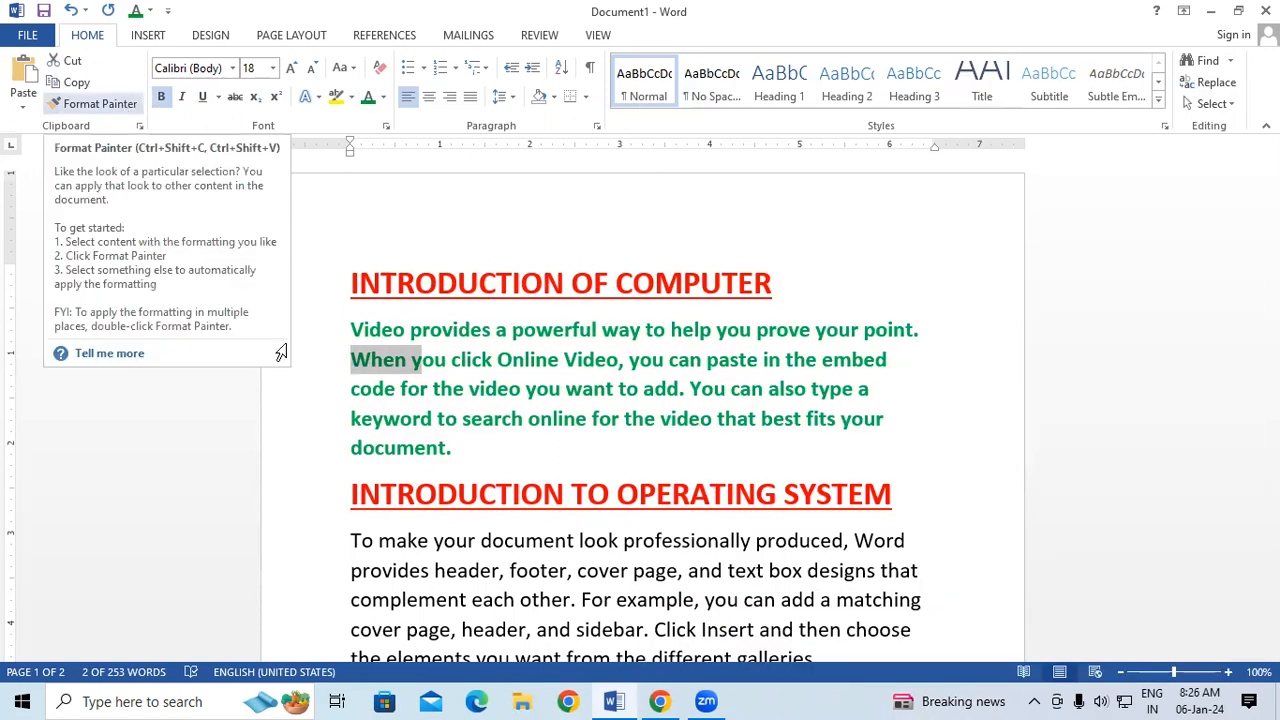
left_click(125, 106)
scroll(543, 521, "down", 3)
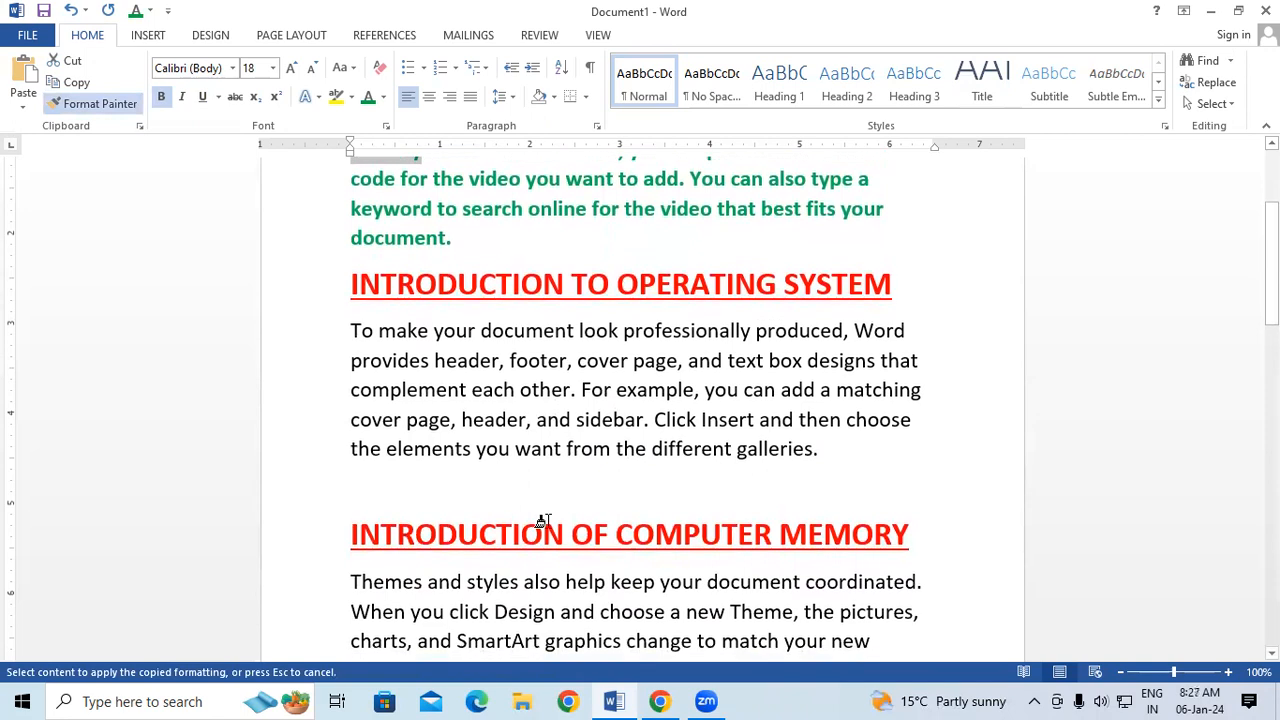
mouse_move(350, 331)
left_mouse_down()
mouse_move(643, 422)
mouse_move(888, 451)
left_mouse_up()
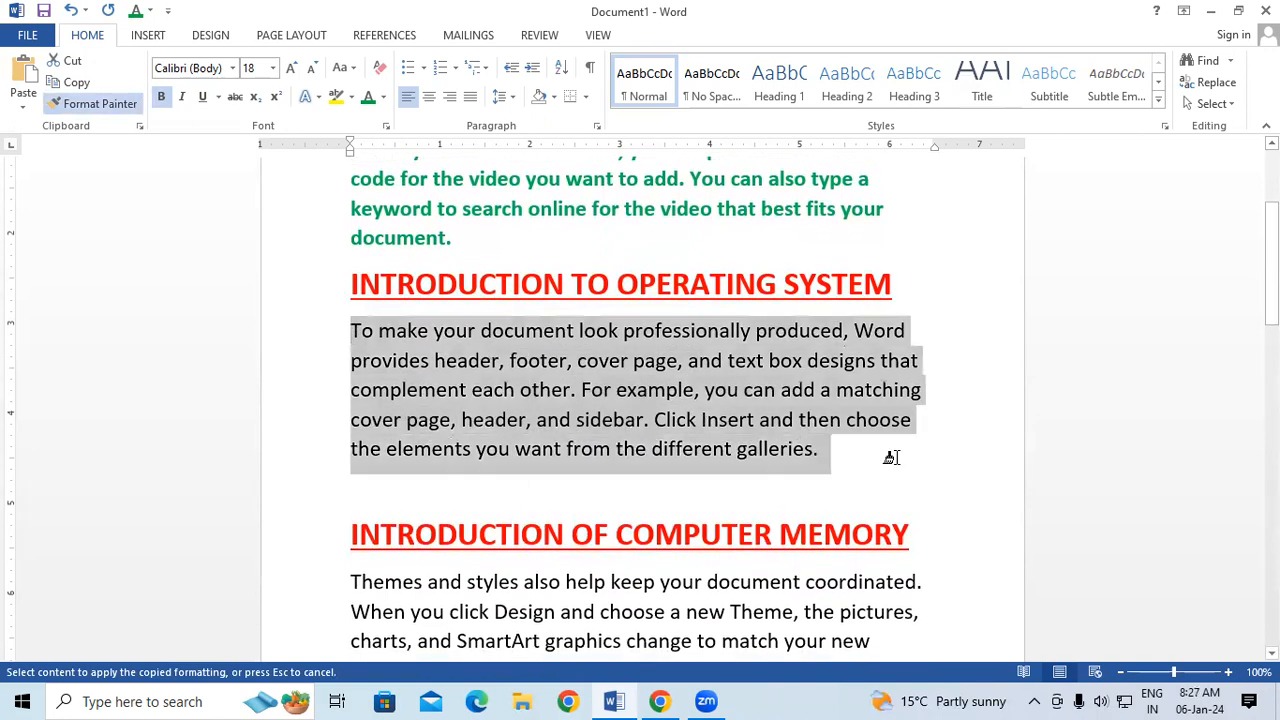
scroll(786, 494, "down", 3)
mouse_move(348, 440)
left_mouse_down()
mouse_move(420, 503)
mouse_move(644, 557)
left_mouse_up()
Apply the copied green bold formatting to all text below "INTRODUCTION OF CPU", and turn off Format Painter after reviewing the document
scroll(644, 557, "down", 3)
scroll(648, 553, "down", 3)
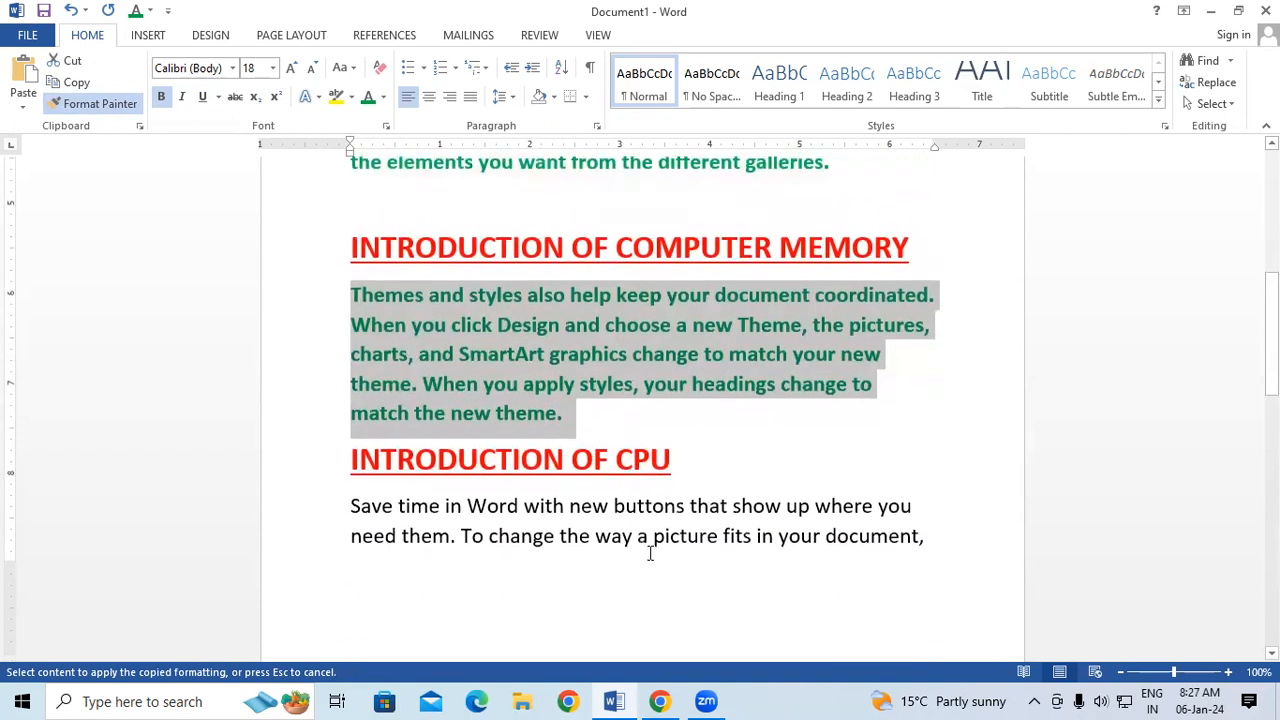
mouse_move(340, 416)
left_mouse_down()
mouse_move(903, 508)
mouse_move(1063, 640)
mouse_move(990, 640)
mouse_move(930, 495)
left_mouse_up()
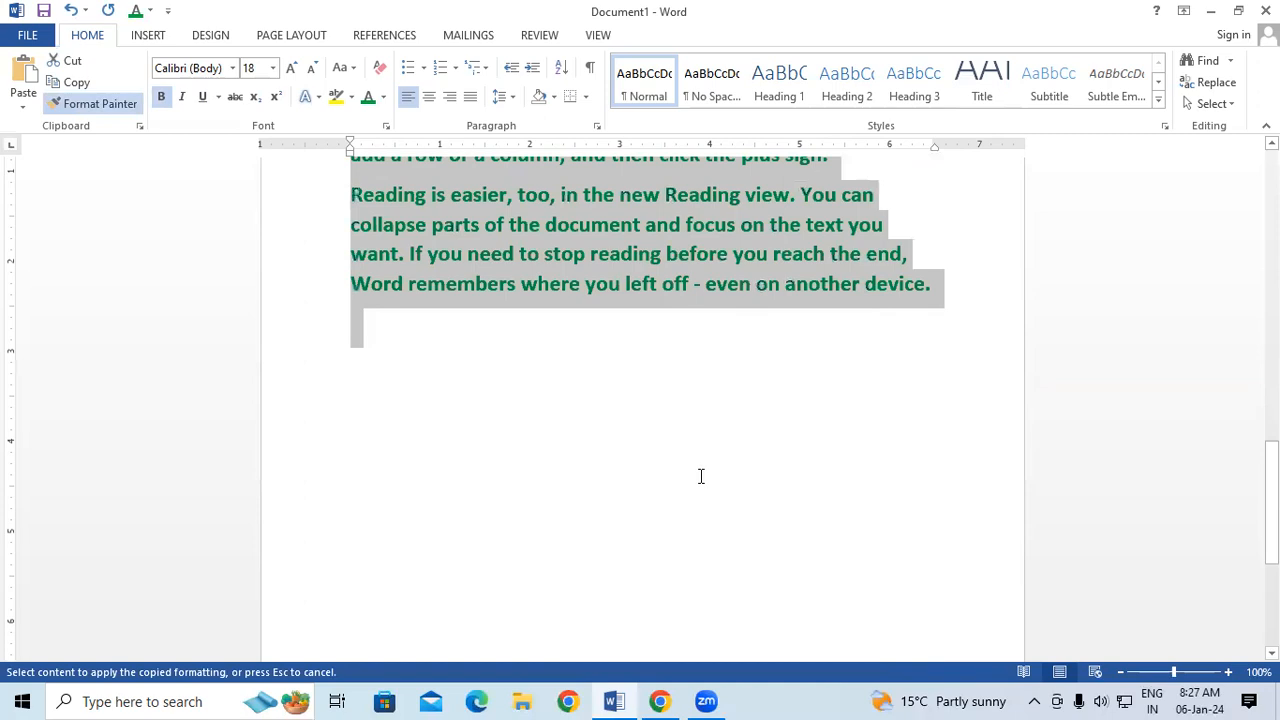
scroll(697, 476, "up", 5)
scroll(697, 476, "up", 5)
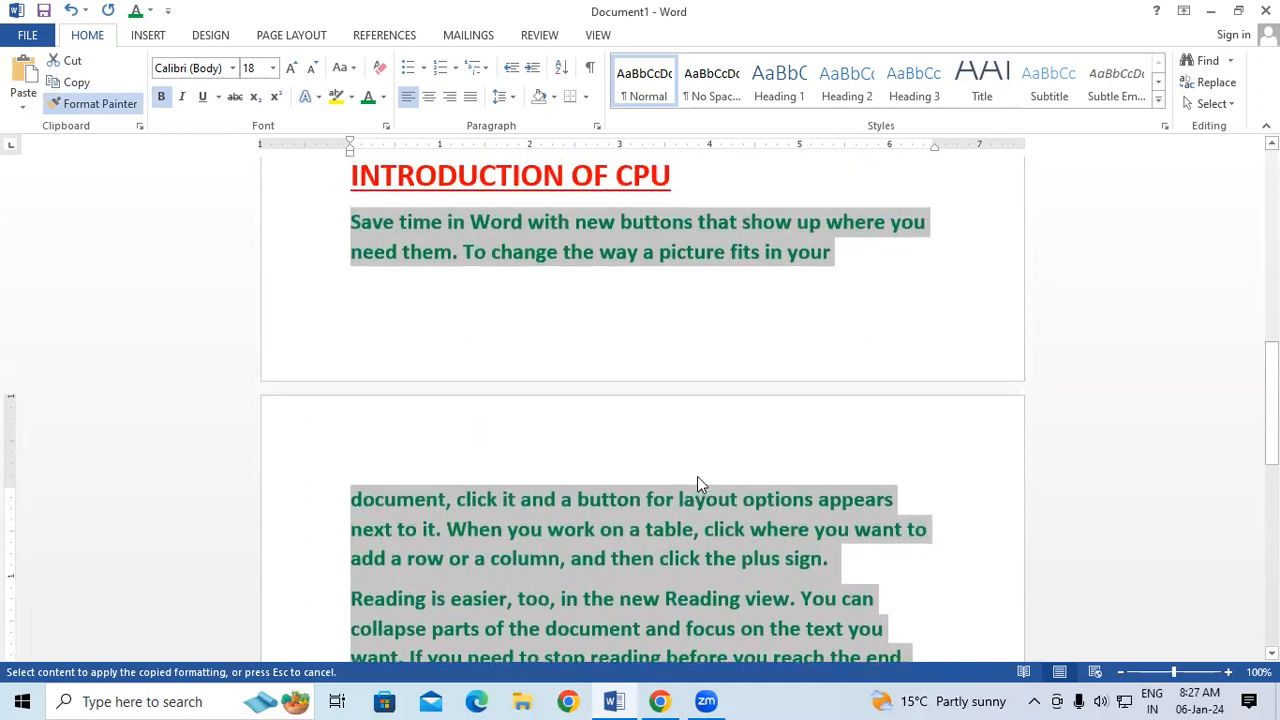
scroll(697, 476, "up", 4)
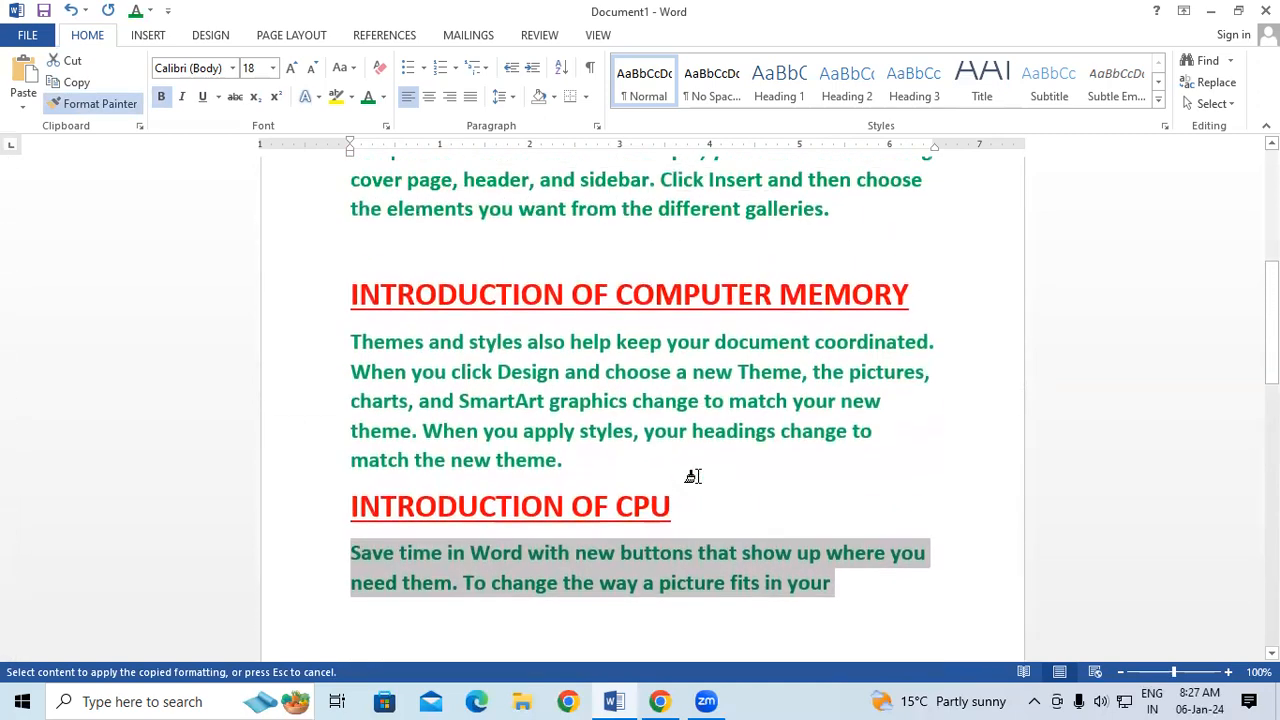
scroll(693, 476, "up", 4)
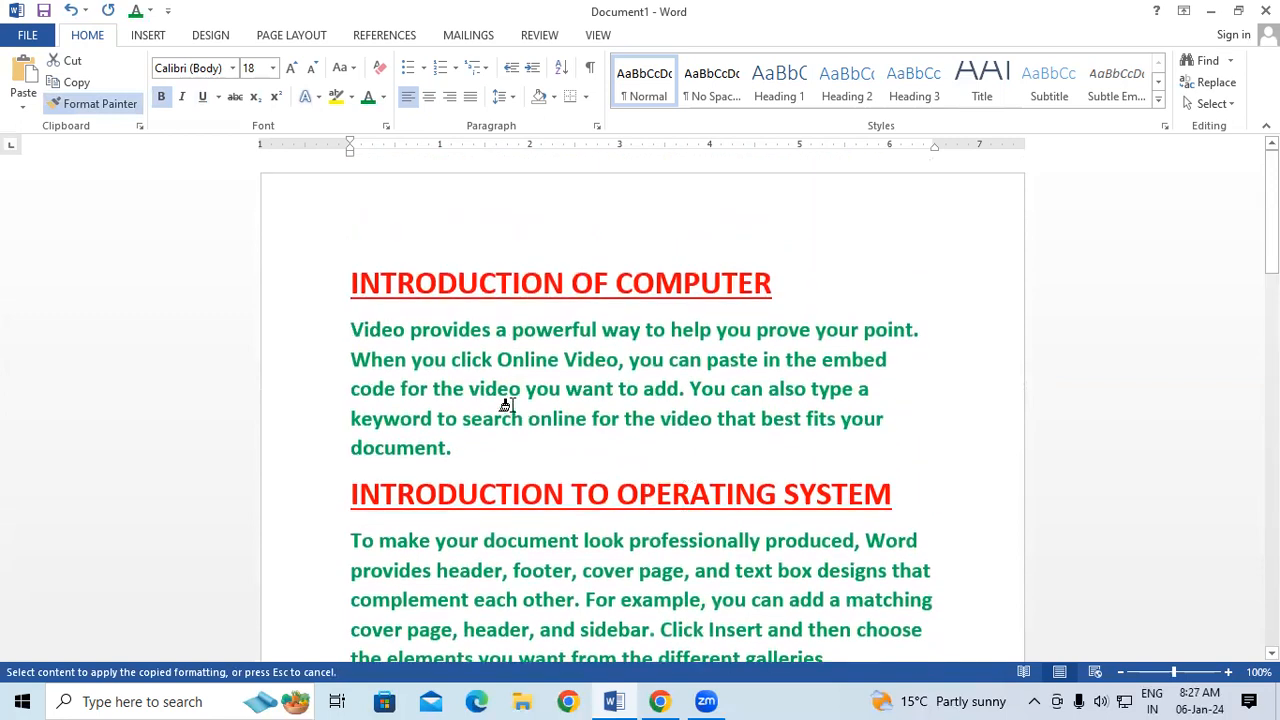
left_click(505, 404)
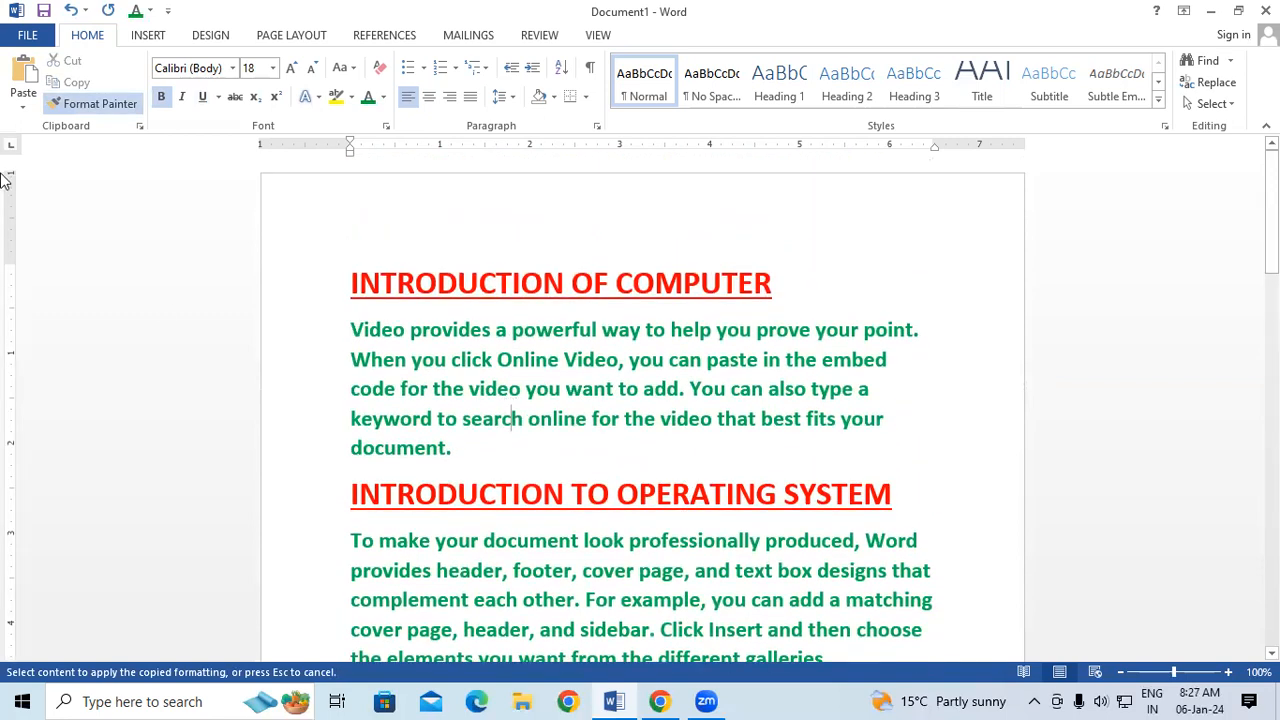
left_click(133, 103)
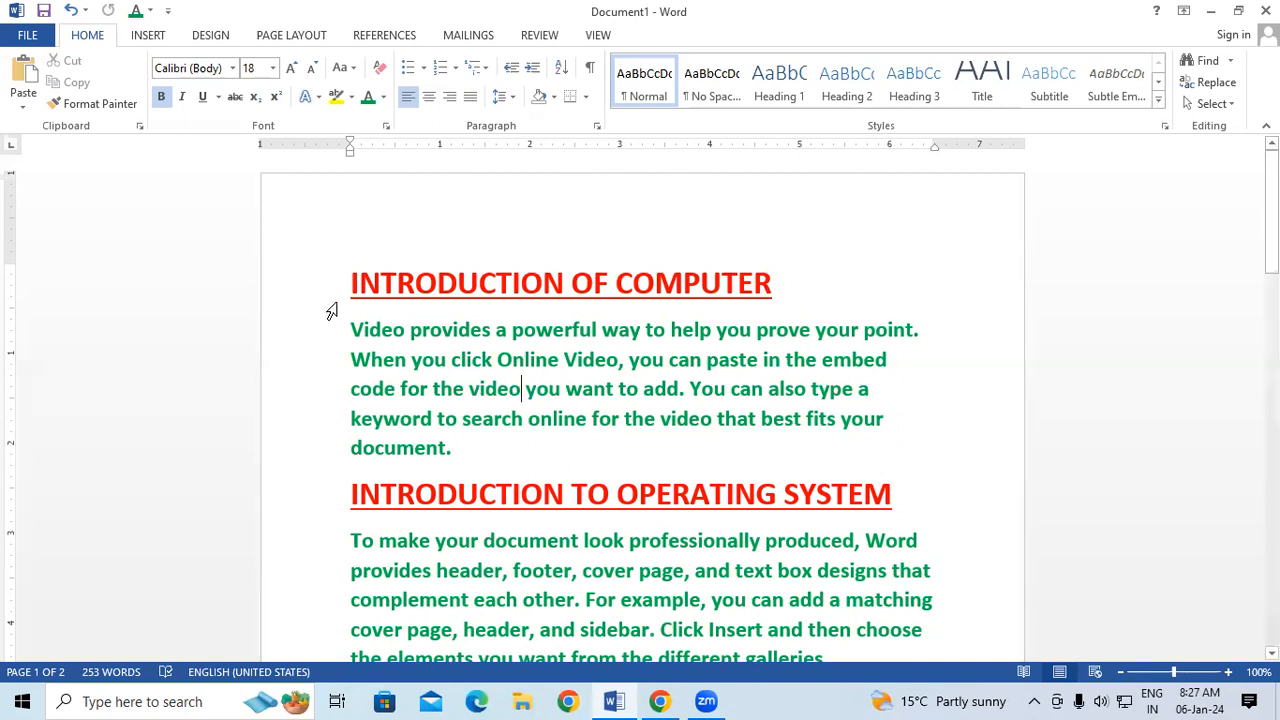
Enlarge the "INTRODUCTION OF COMPUTER" heading to font size 36
left_click_drag(350, 283, 835, 248)
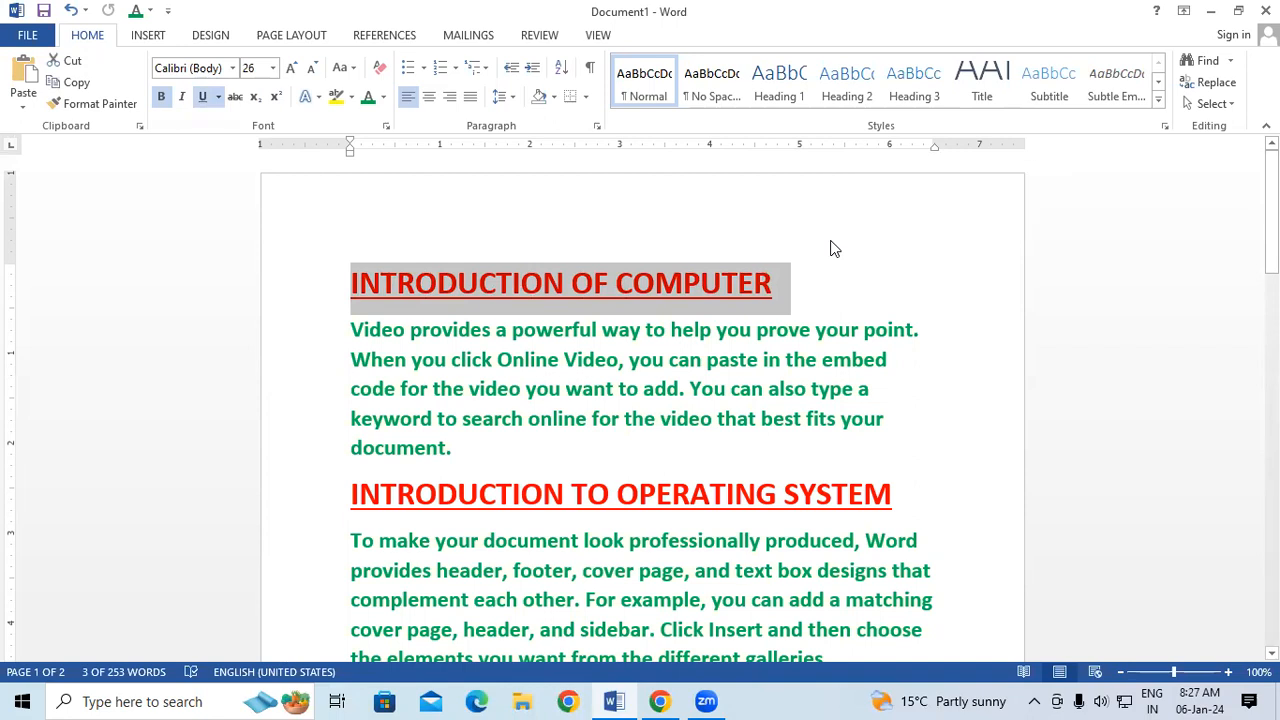
key("ctrl+shift+period")
key("ctrl+shift+period")
key("ctrl+shift+period")
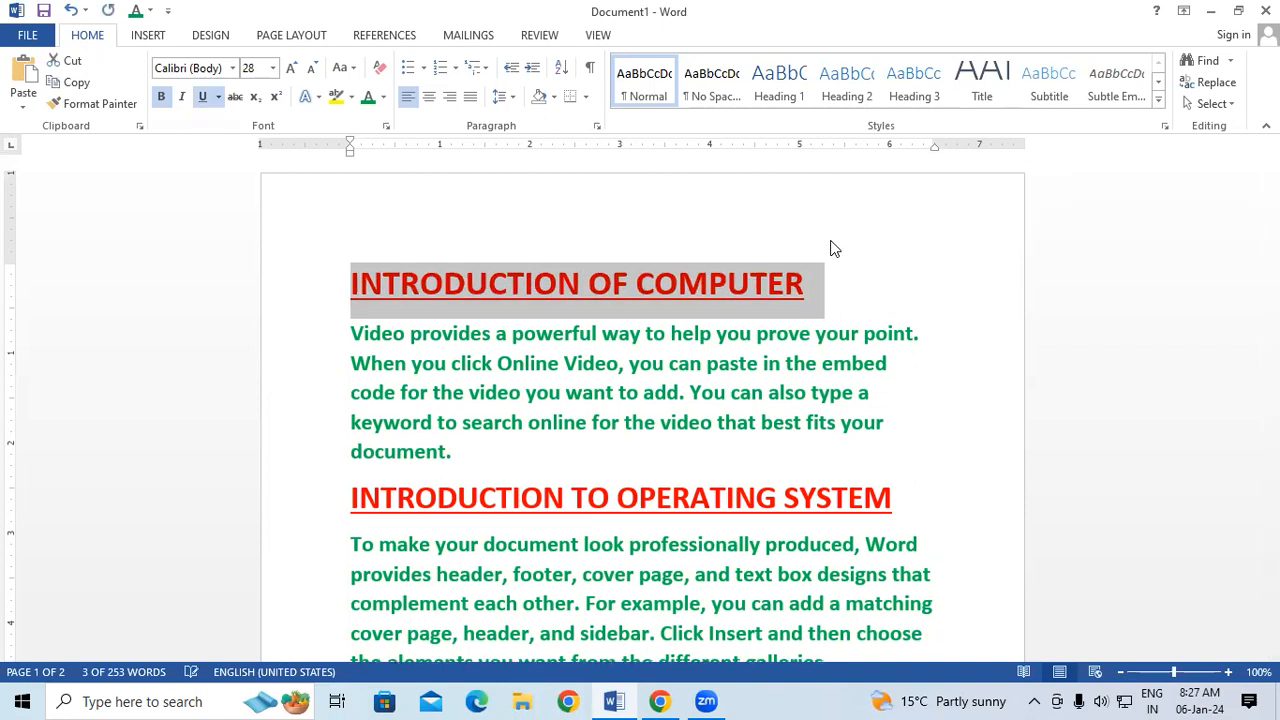
key("ctrl+shift+comma")
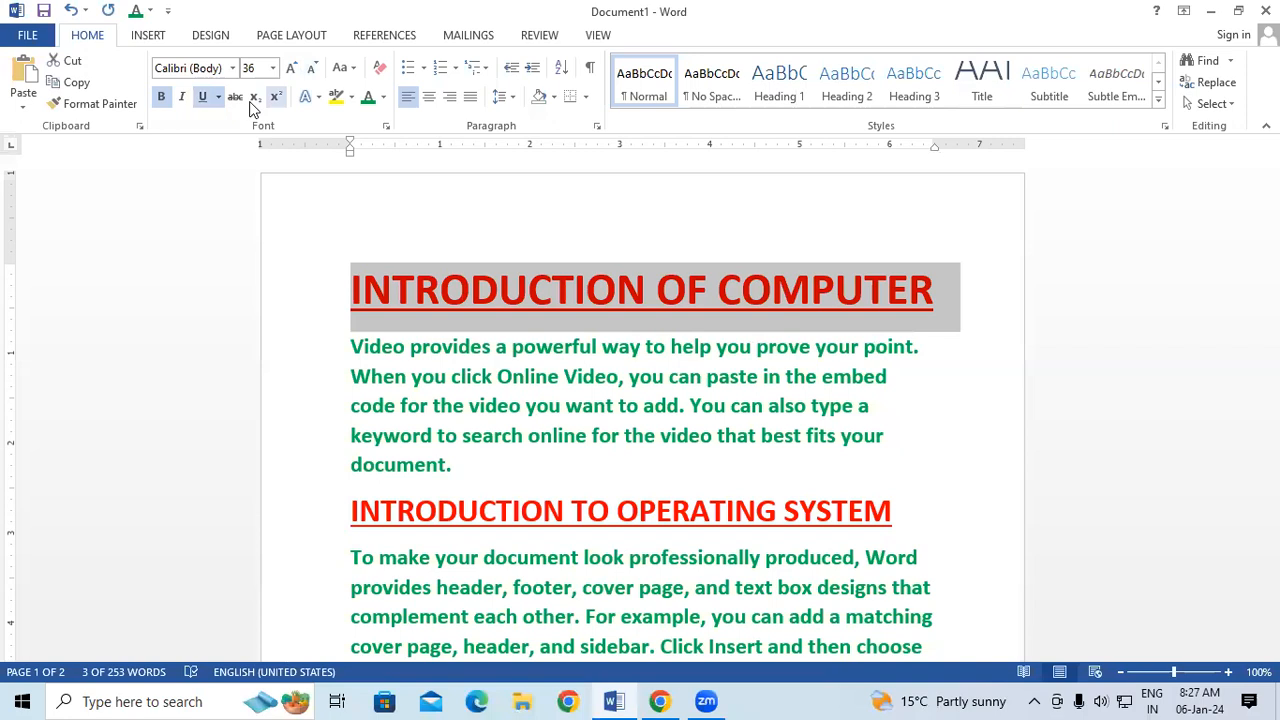
Give the "INTRODUCTION OF COMPUTER" heading a double underline in the standard dark blue color
left_click(219, 98)
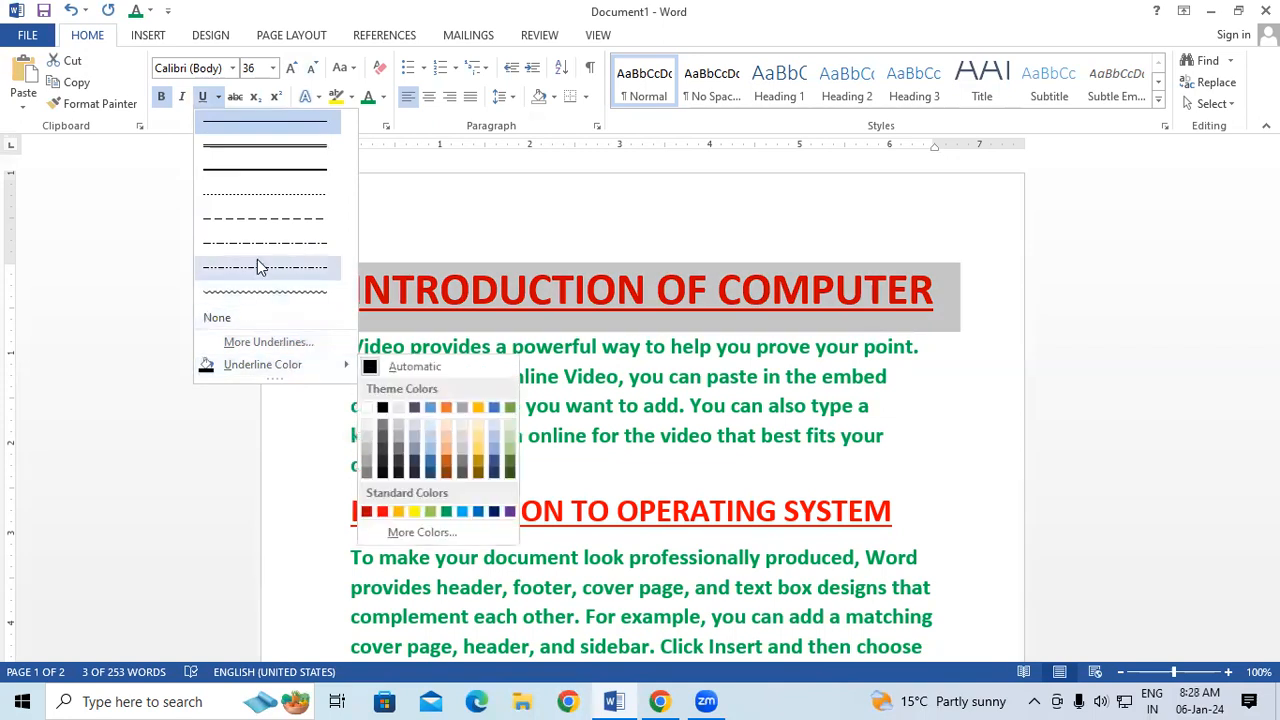
left_click(291, 150)
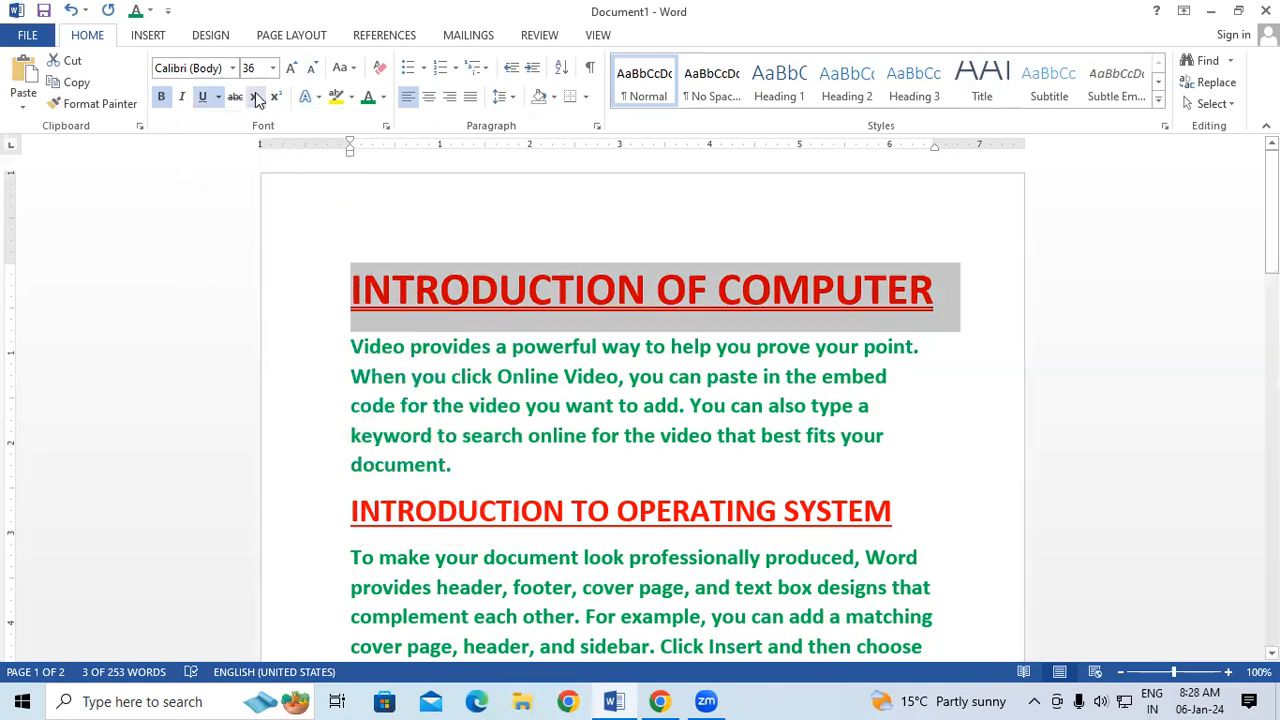
left_click(218, 96)
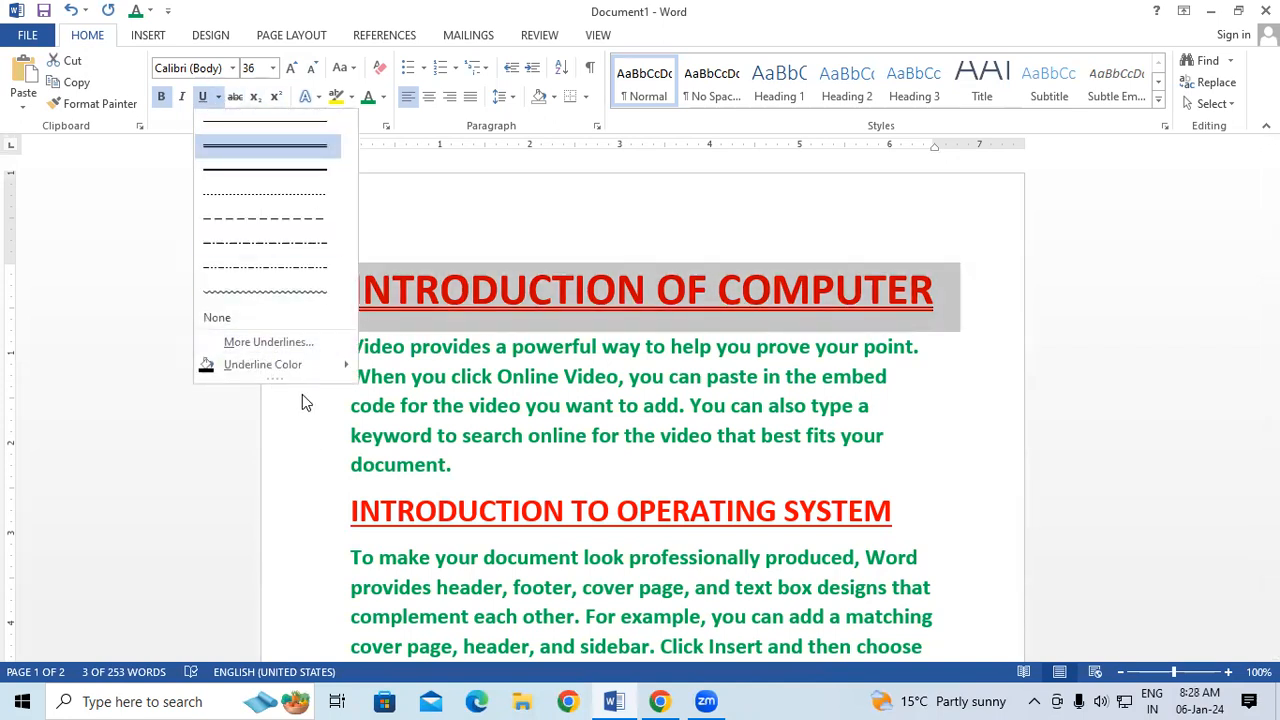
mouse_move(300, 364)
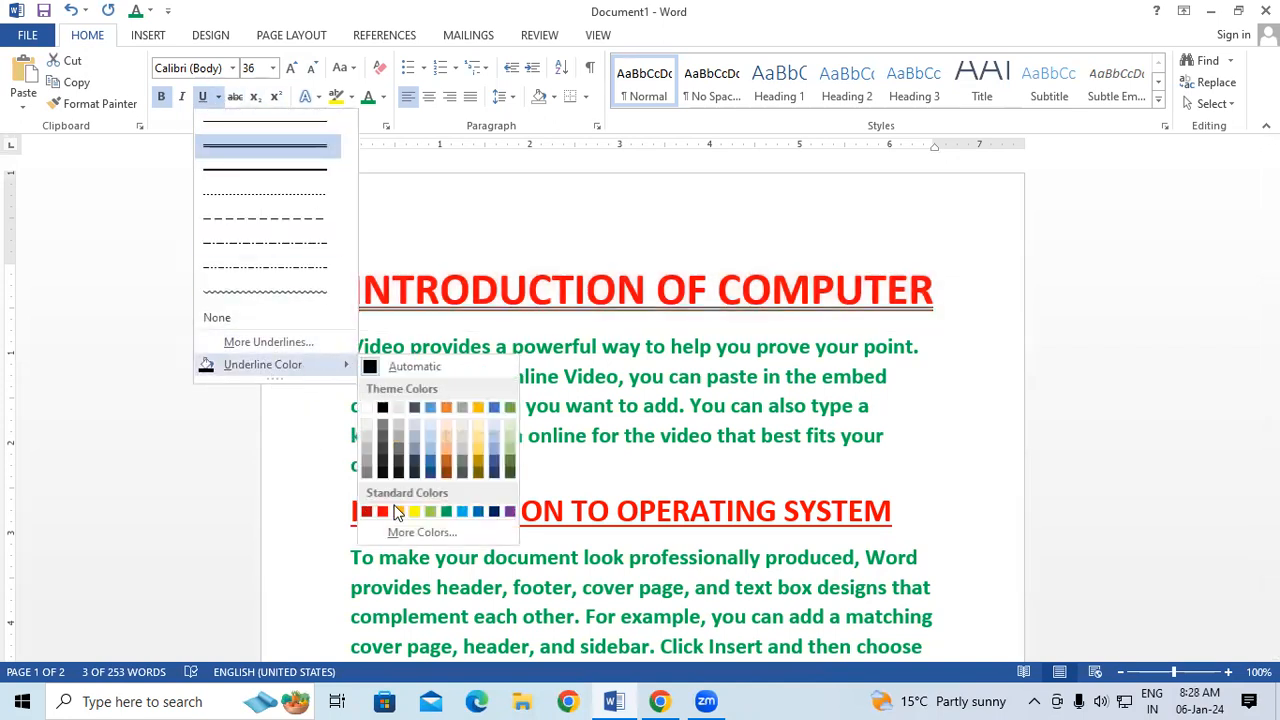
left_click(493, 512)
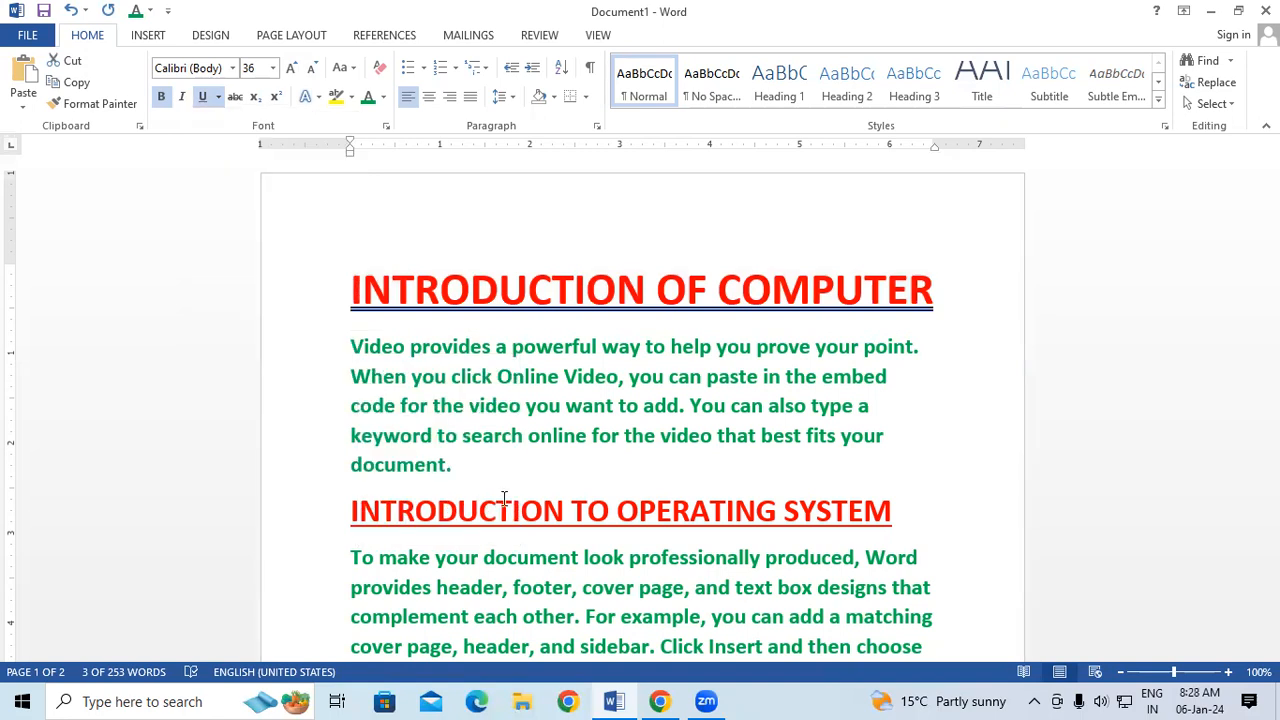
left_click(708, 378)
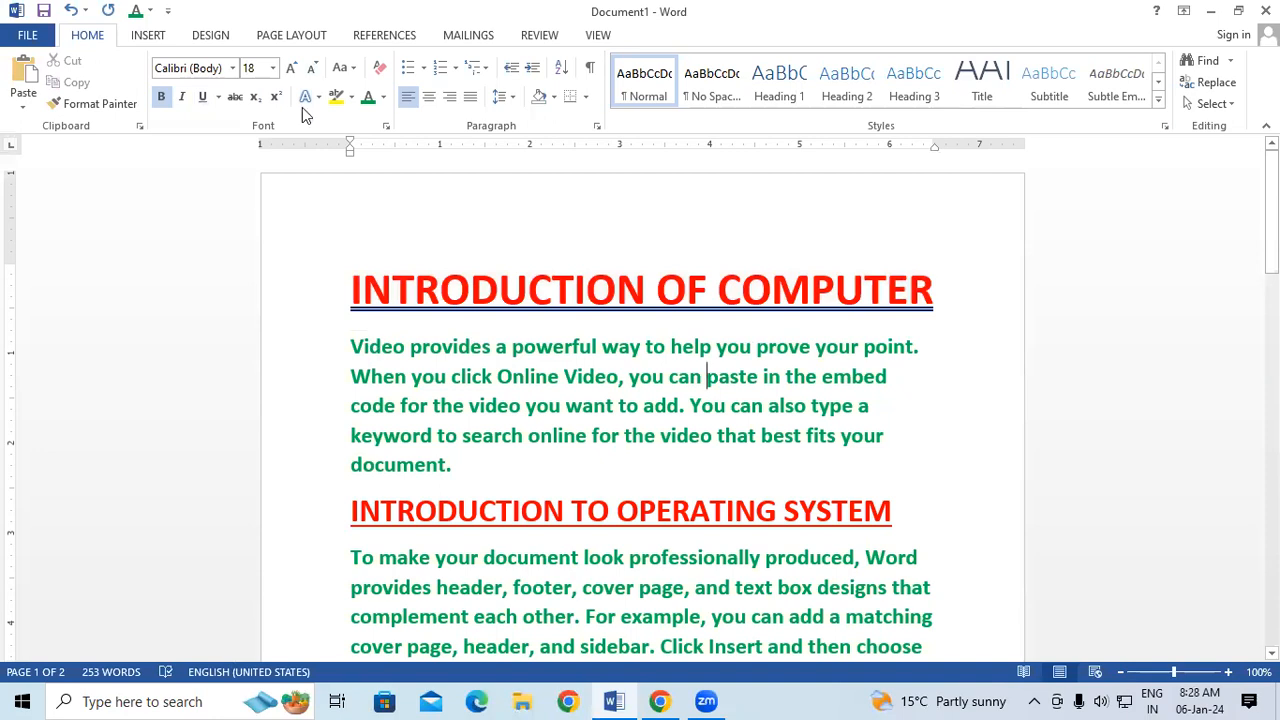
left_click(218, 98)
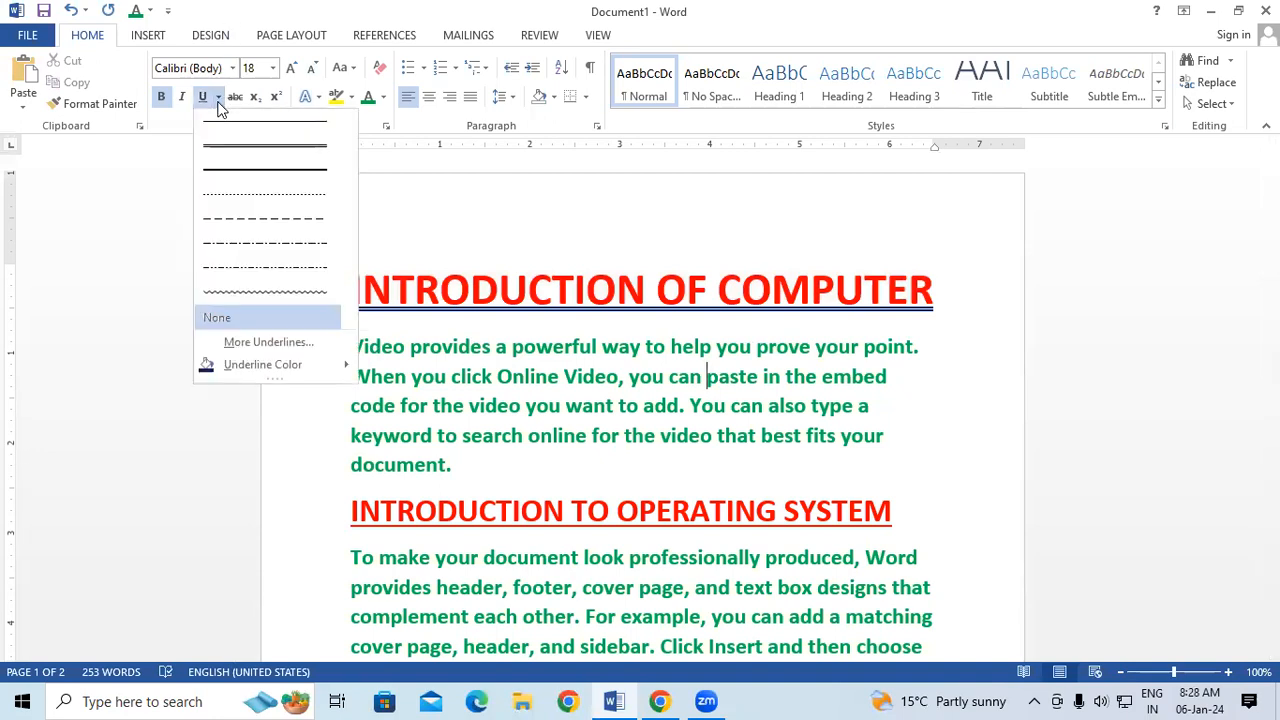
left_click(673, 423)
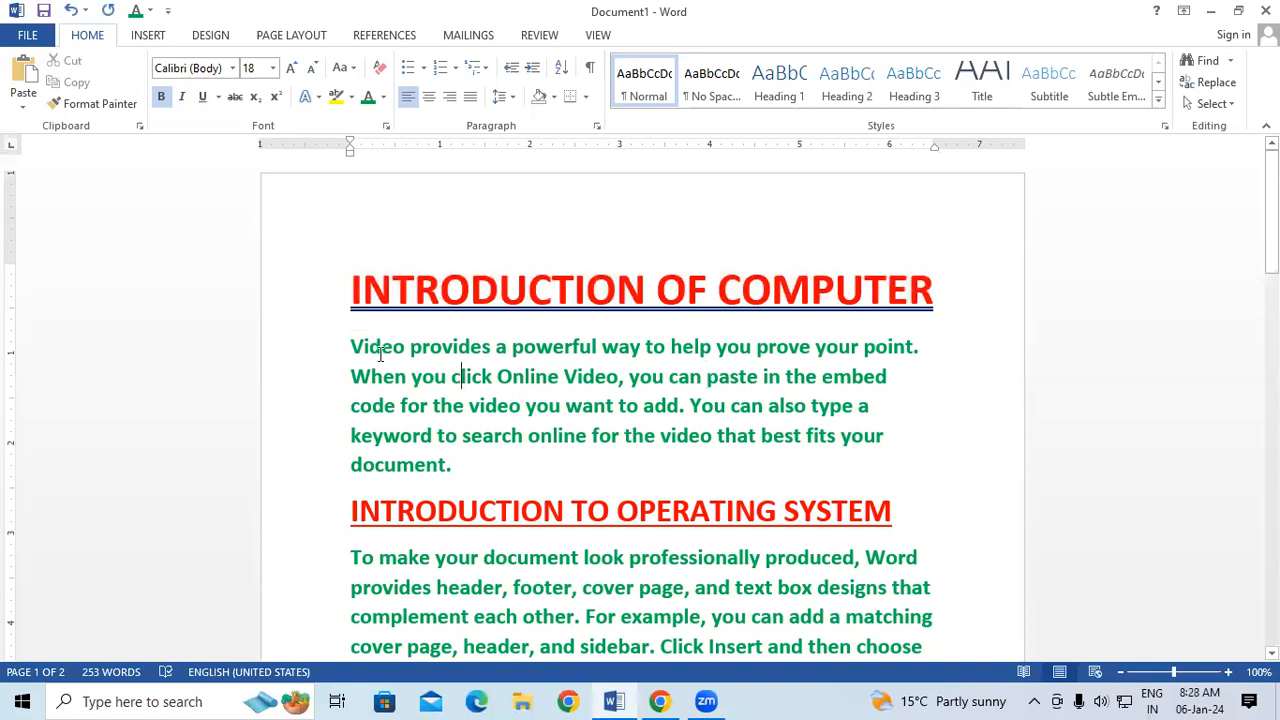
Apply strikethrough to the paragraph under the "INTRODUCTION OF COMPUTER" heading
left_click_drag(349, 346, 510, 471)
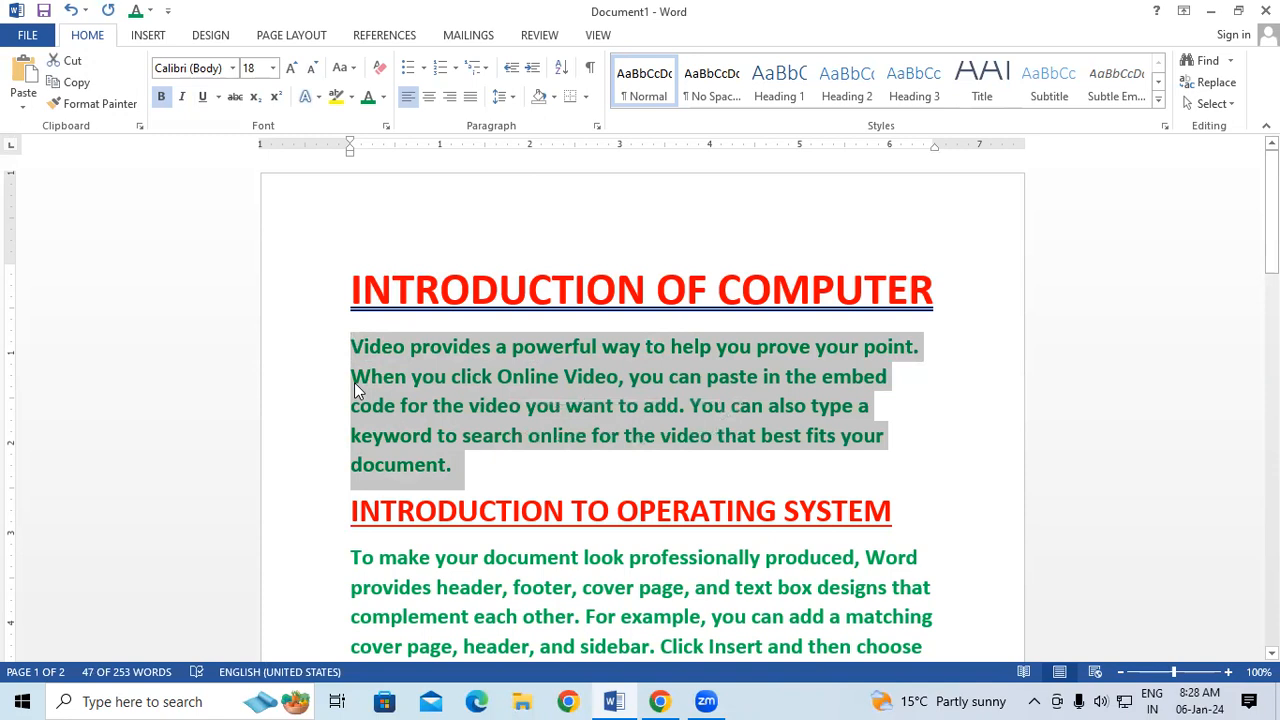
left_click(234, 97)
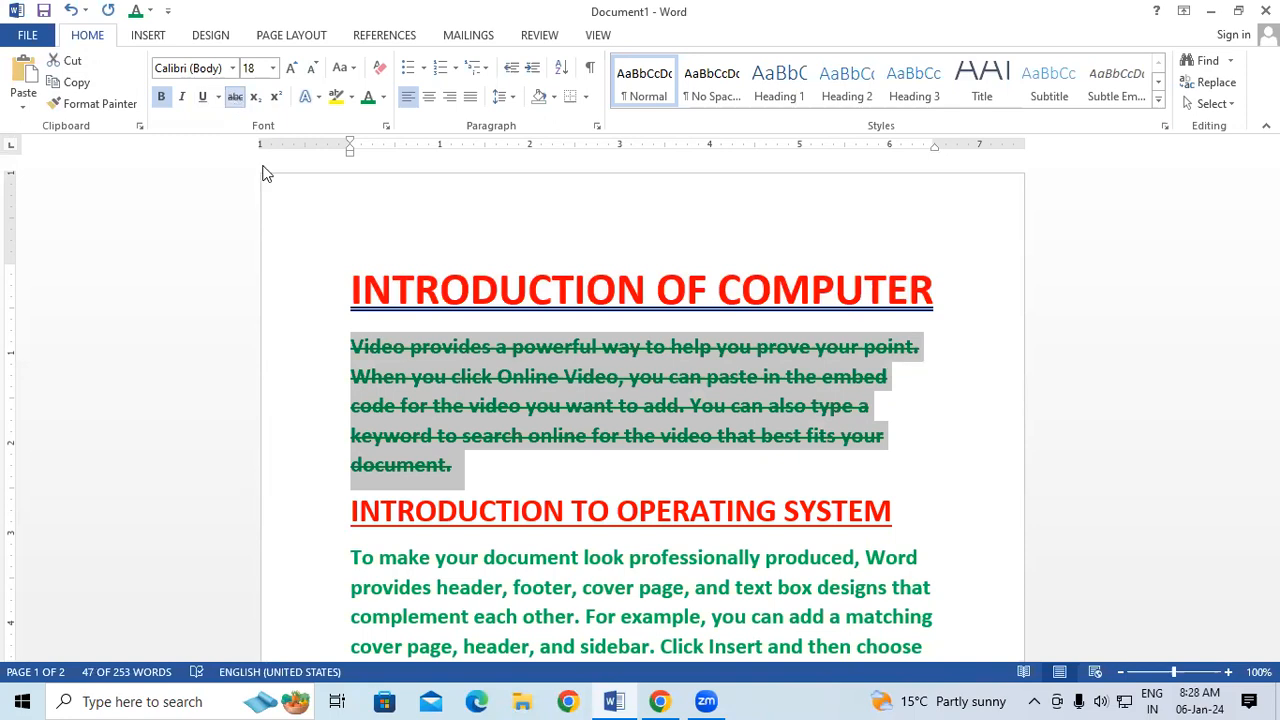
left_click(482, 587)
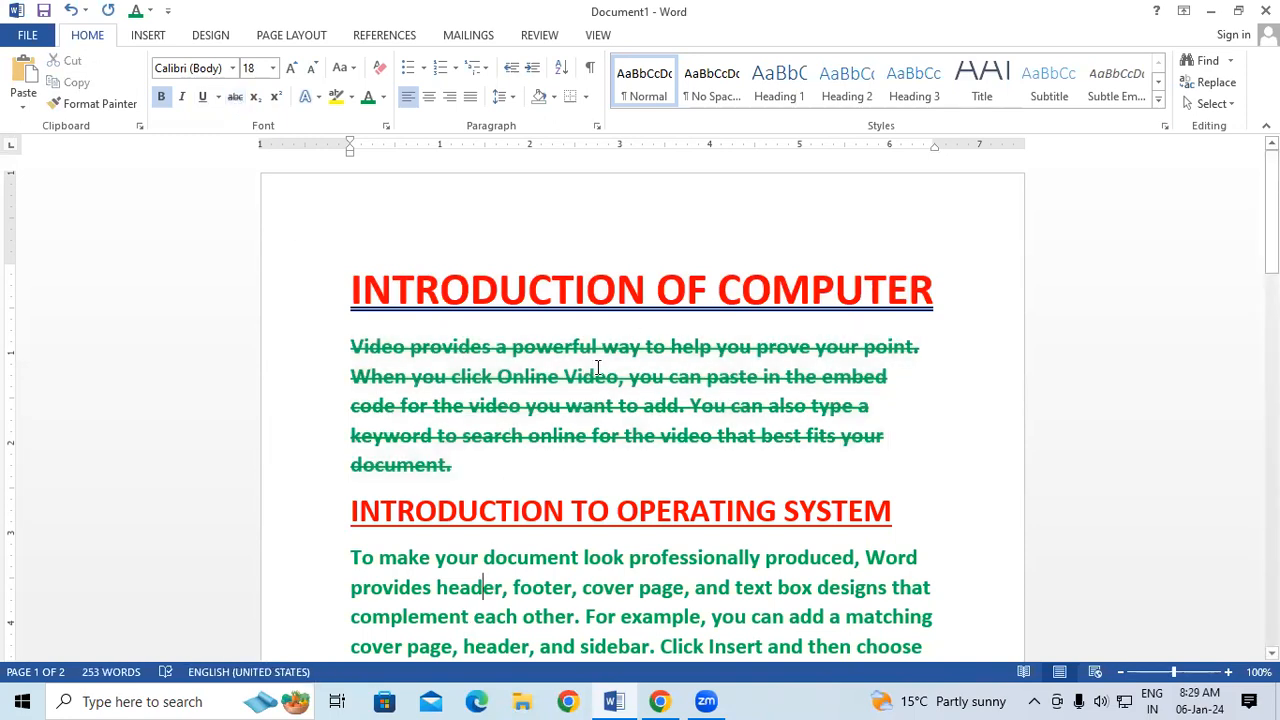
Remove the strikethrough from the paragraph under the "INTRODUCTION OF COMPUTER" heading
left_click_drag(346, 352, 482, 472)
left_click(235, 96)
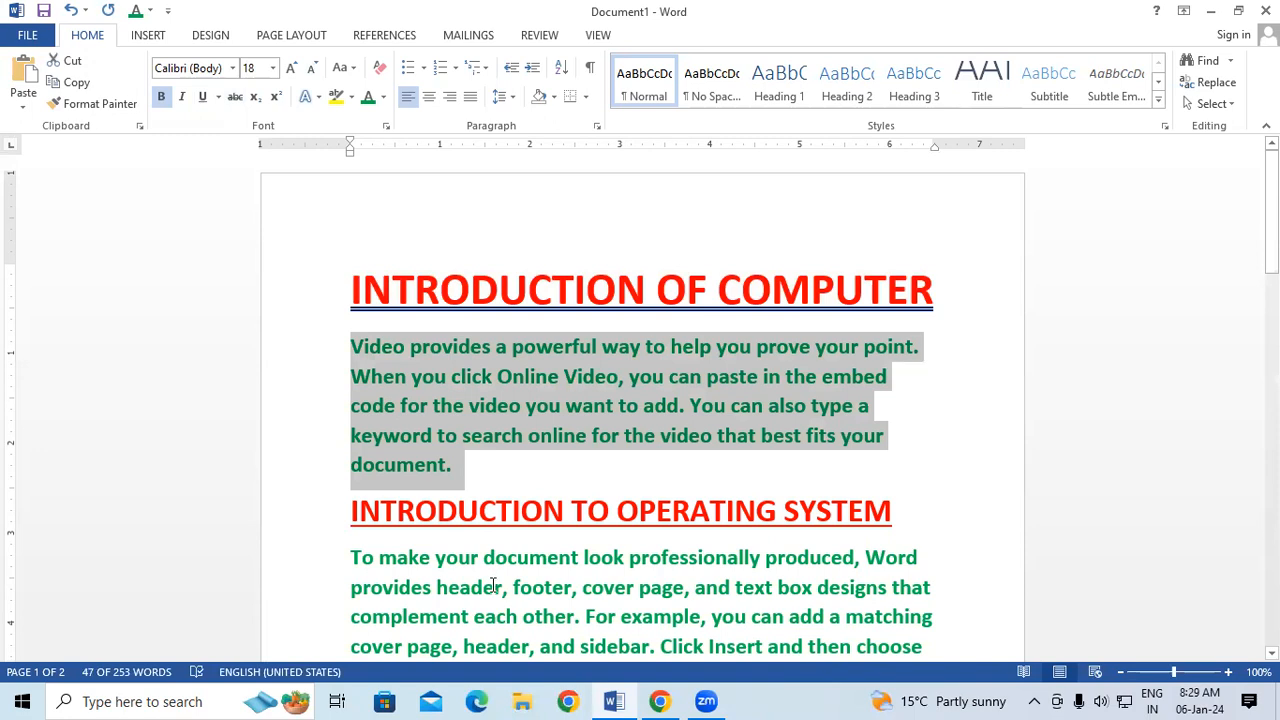
left_click(459, 562)
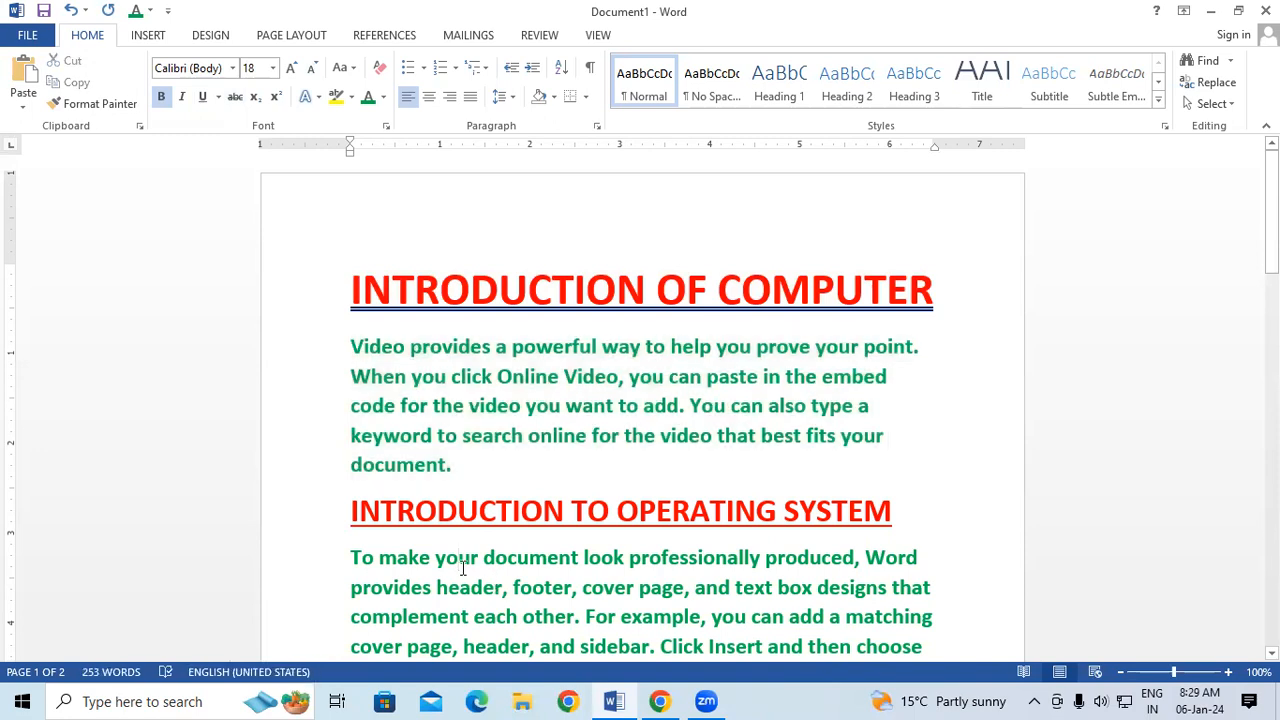
Delete the entire document text and raise the font size to 28 for new text
scroll(462, 568, "down", 1)
scroll(462, 568, "down", 1)
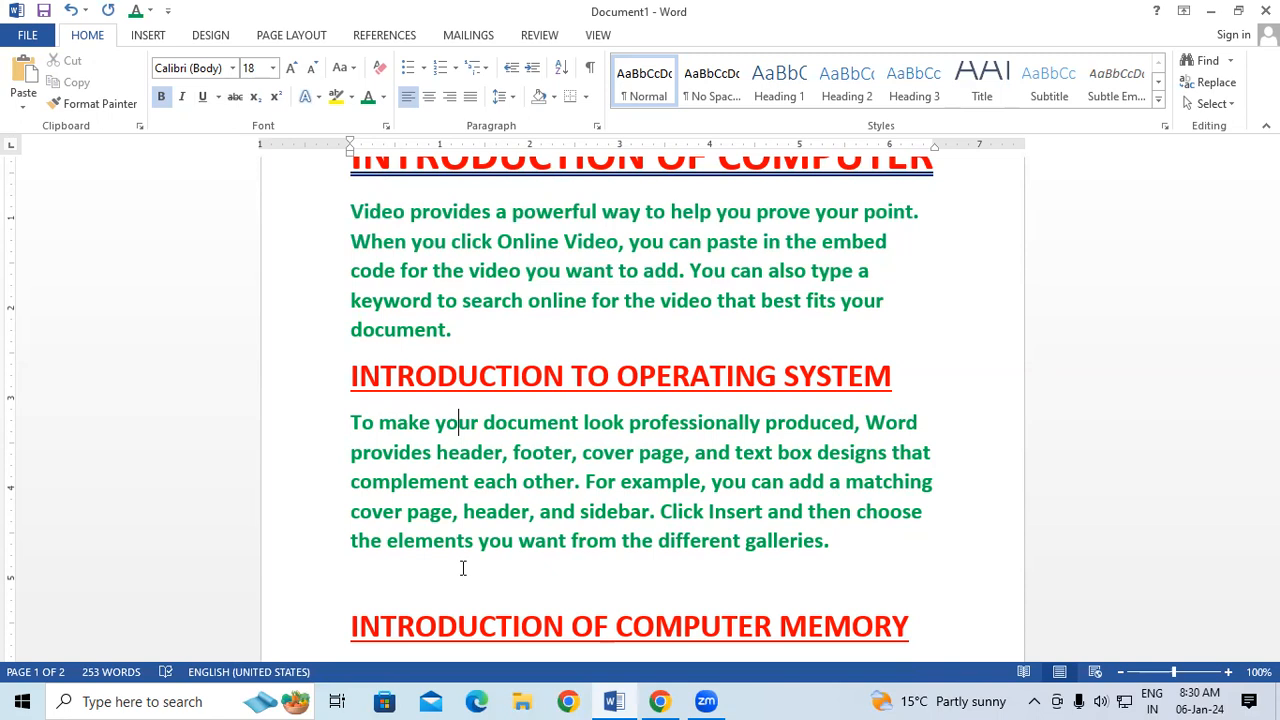
scroll(450, 520, "up", 1)
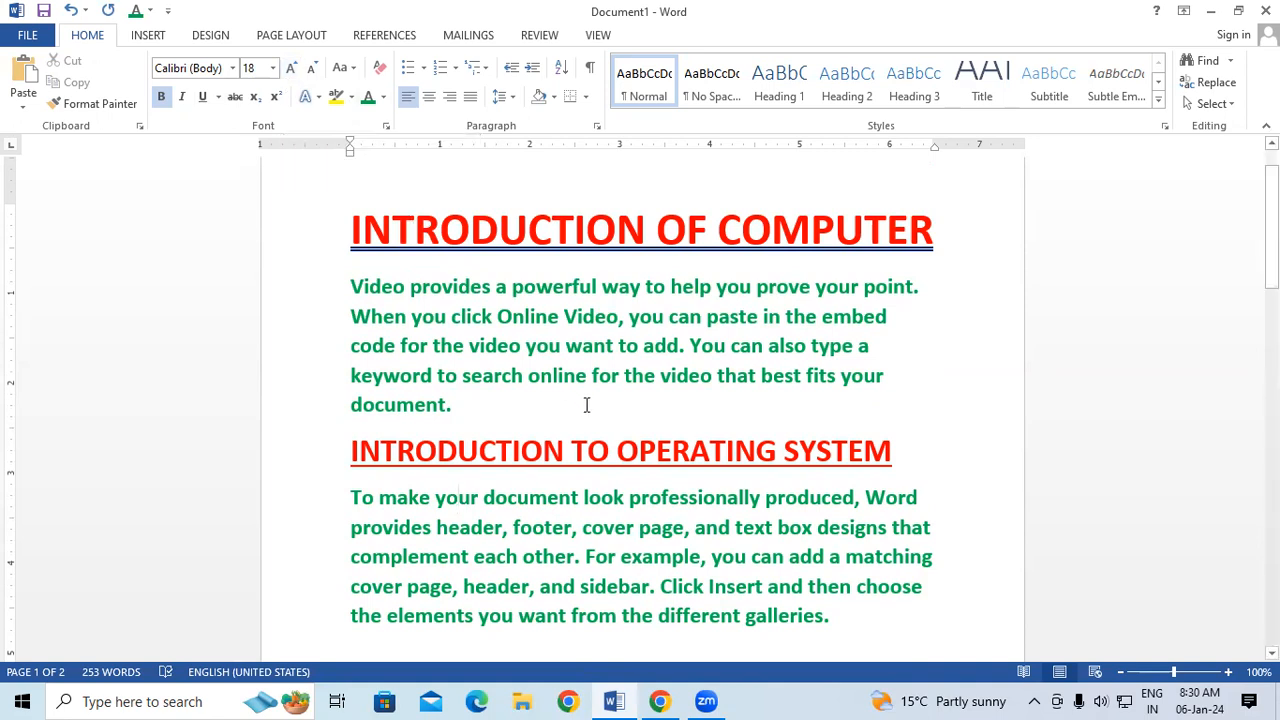
key("ctrl+a")
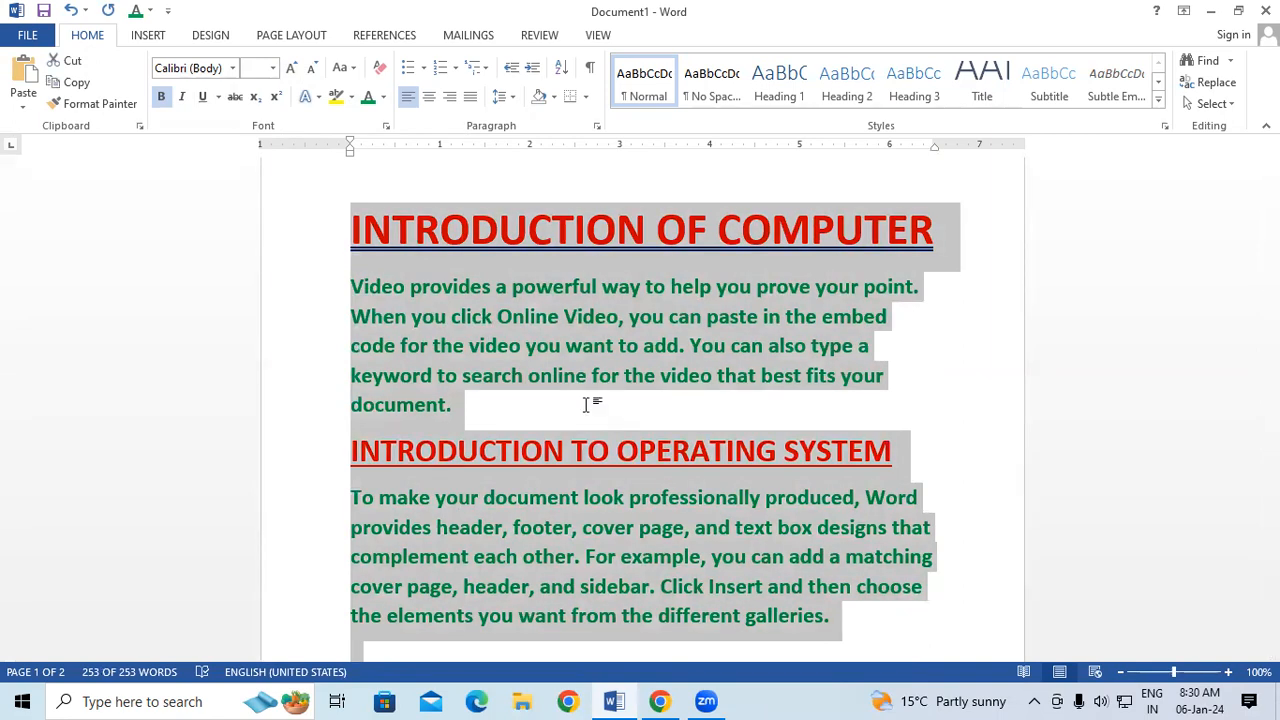
key("Delete")
key("ctrl+shift+period")
key("ctrl+shift+period")
key("ctrl+shift+period")
key("ctrl+shift+period")
key("ctrl+shift+period")
key("ctrl+shift+period")
key("ctrl+shift+period")
key("ctrl+shift+period")
key("ctrl+shift+period")
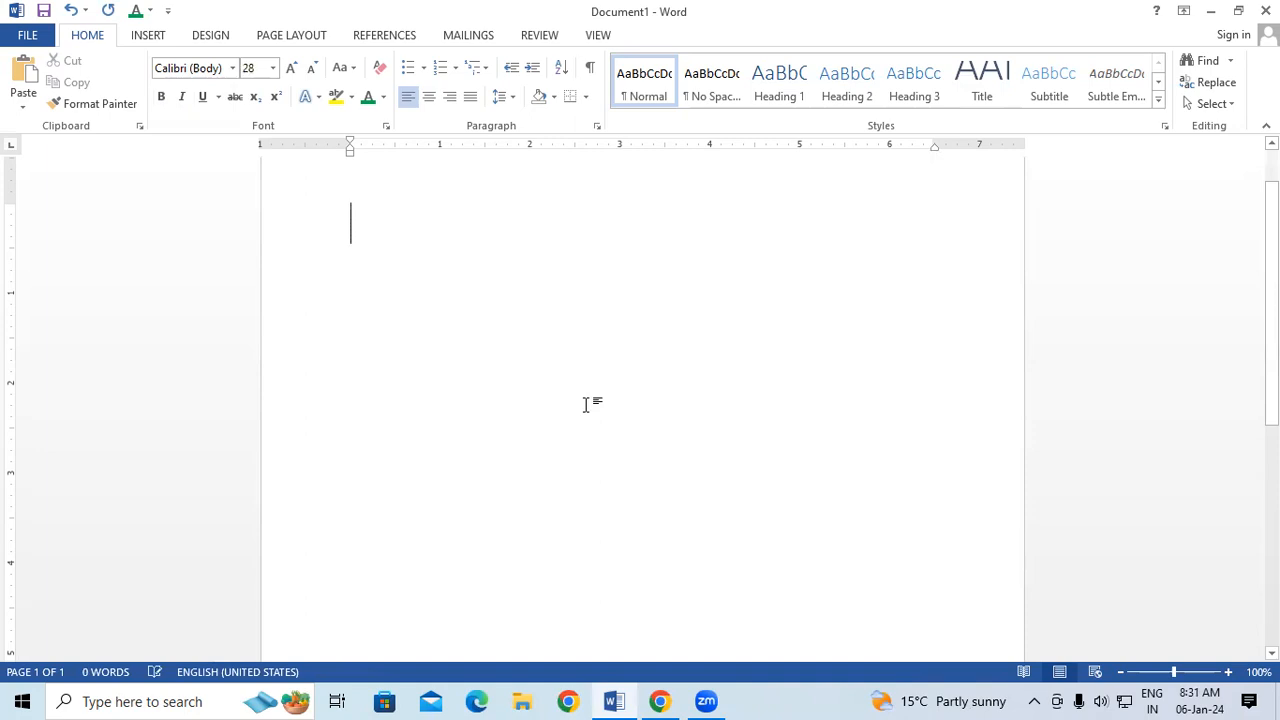
Write "TEXT SIZE INCREASE(CTRL+>)" as the first line and start a new line below it
type("TEXT SIX=ZE")
key("BackSpace")
key("BackSpace")
key("BackSpace")
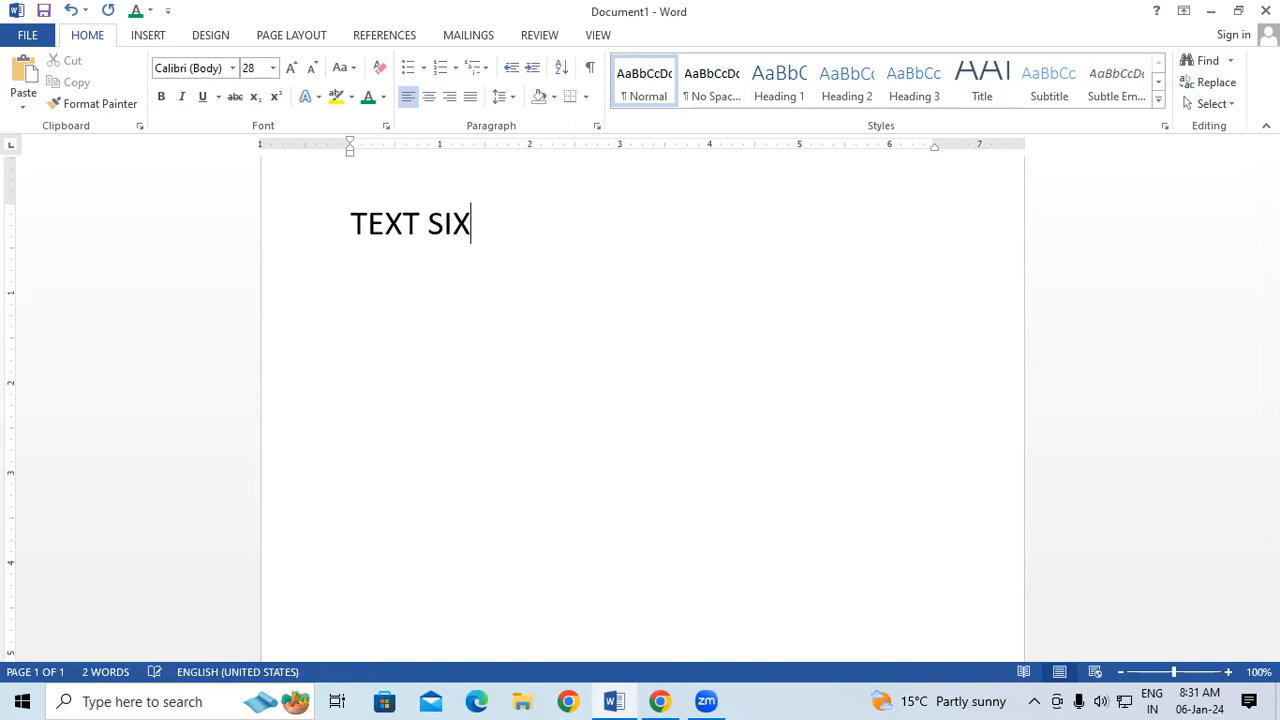
key("BackSpace")
type("ZE INCREASE")
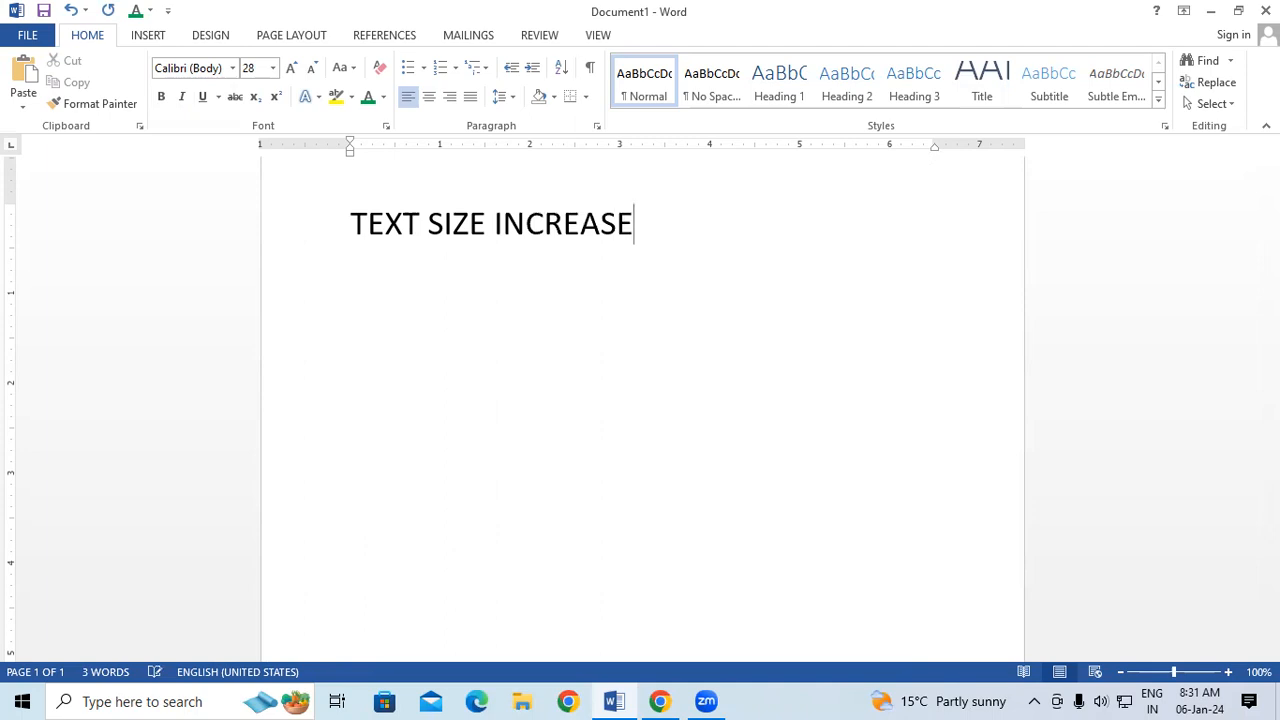
type("(CTRL+")
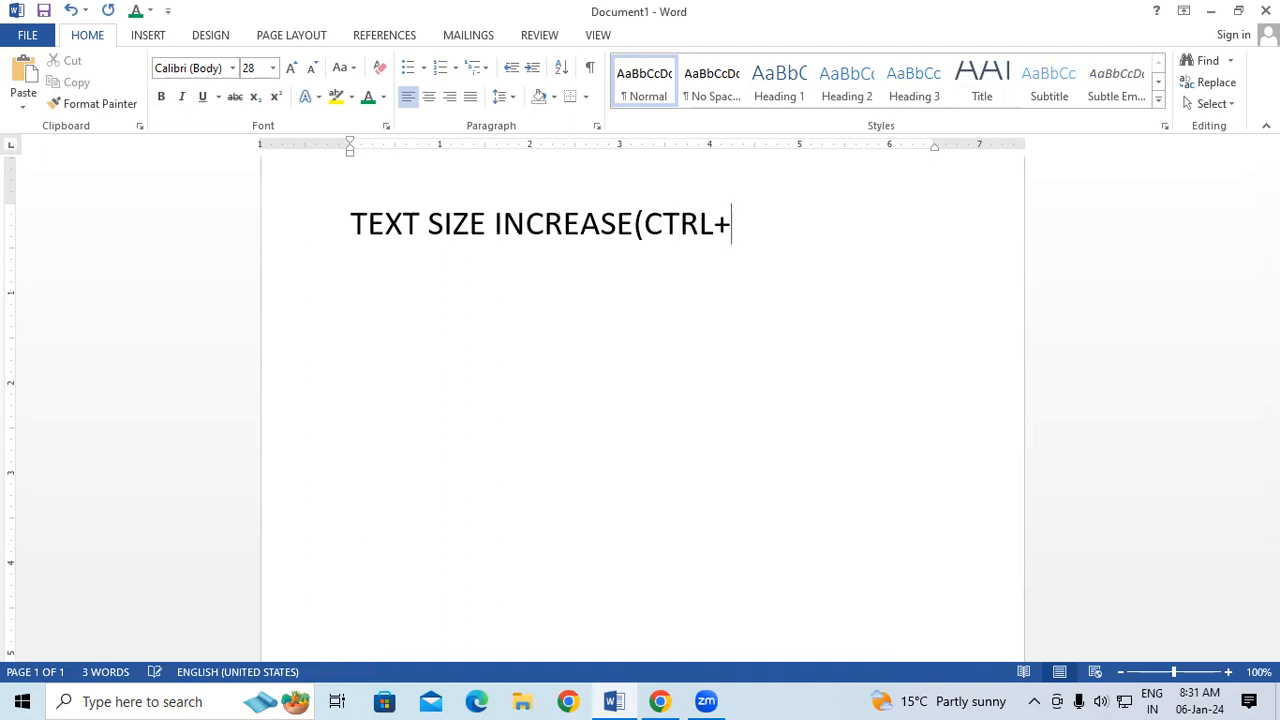
type(">)")
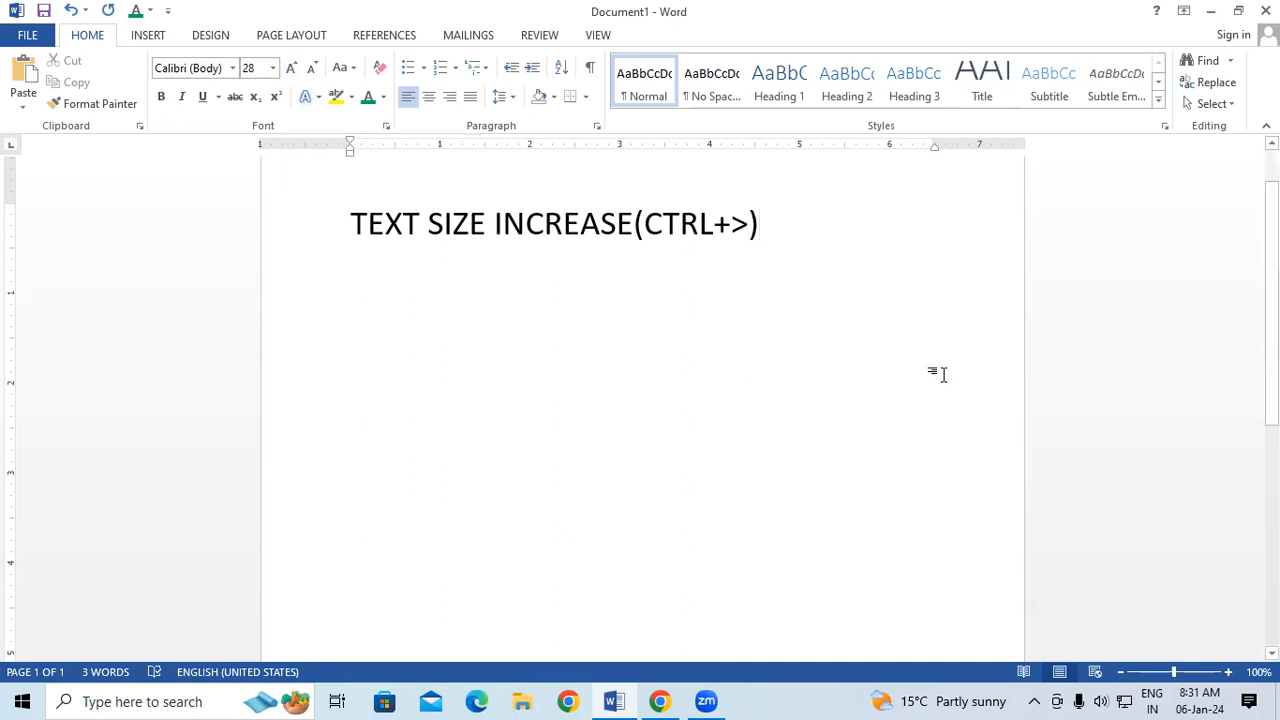
key("Return")
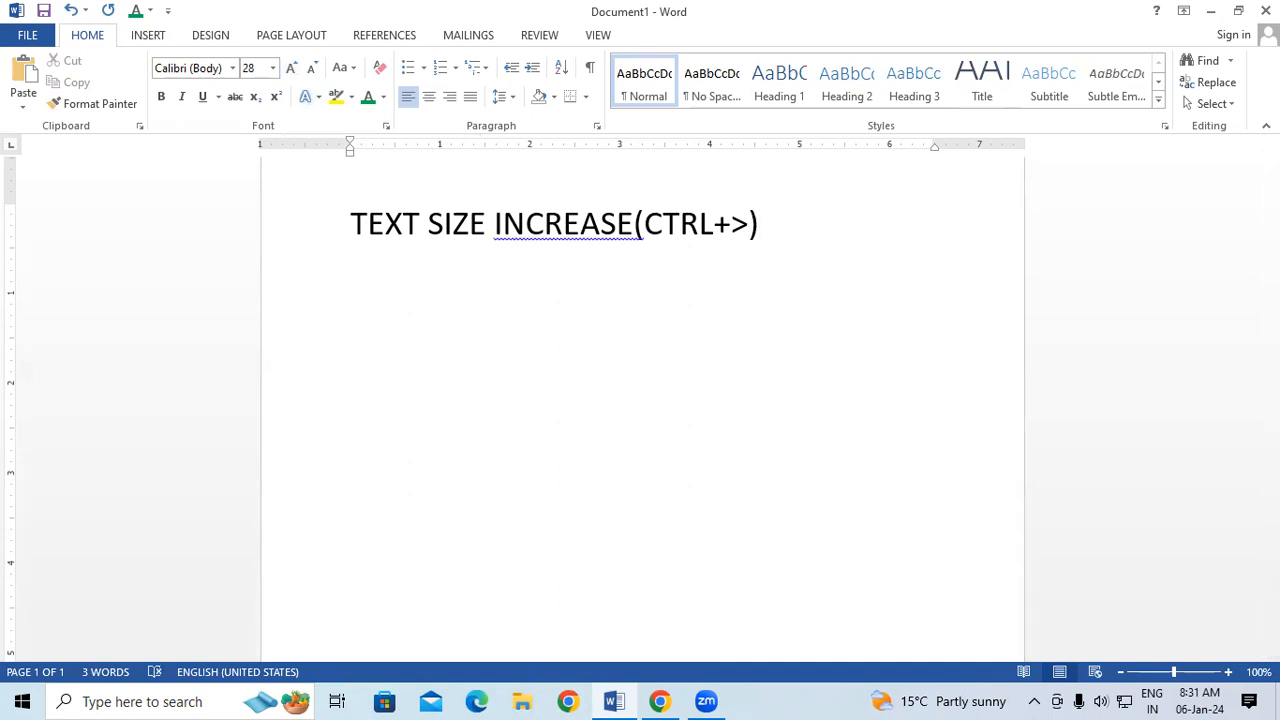
Copy the "TEXT SIZE INCREASE(CTRL+>)" line and paste the copy directly below it
left_click(352, 222)
left_click(804, 206, "shift")
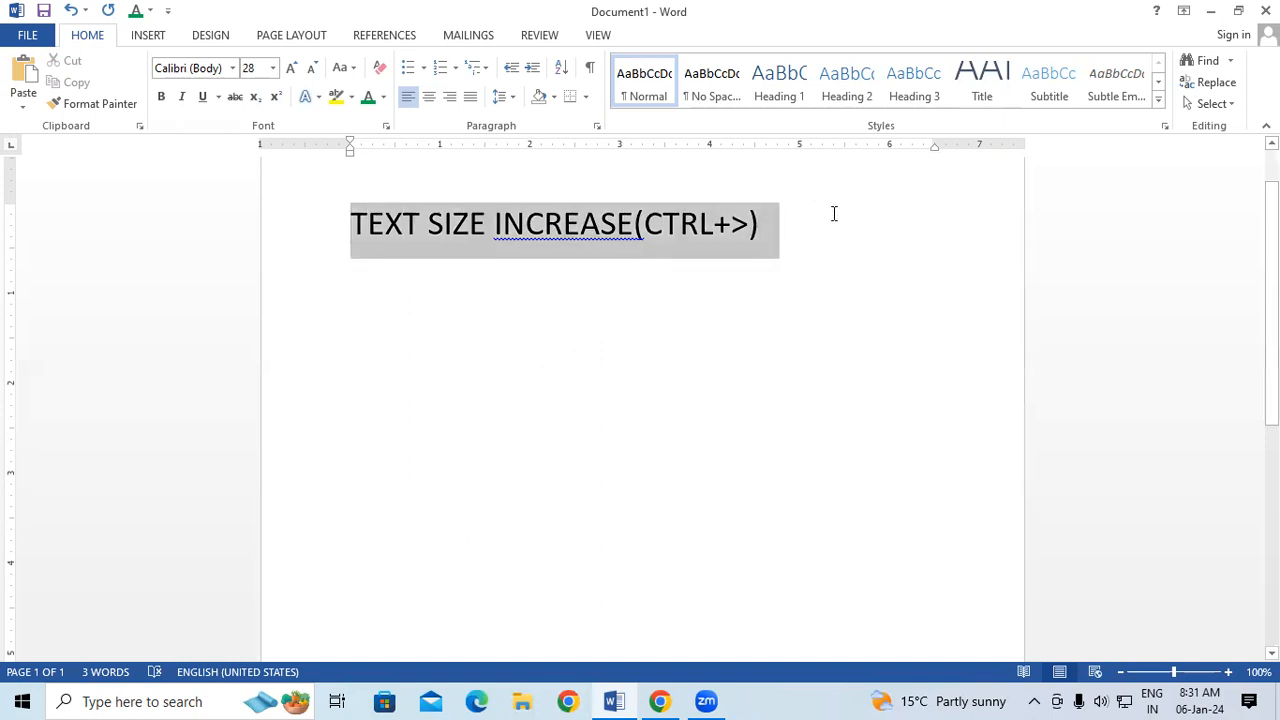
right_click(583, 225)
left_click(625, 252)
left_click(443, 323)
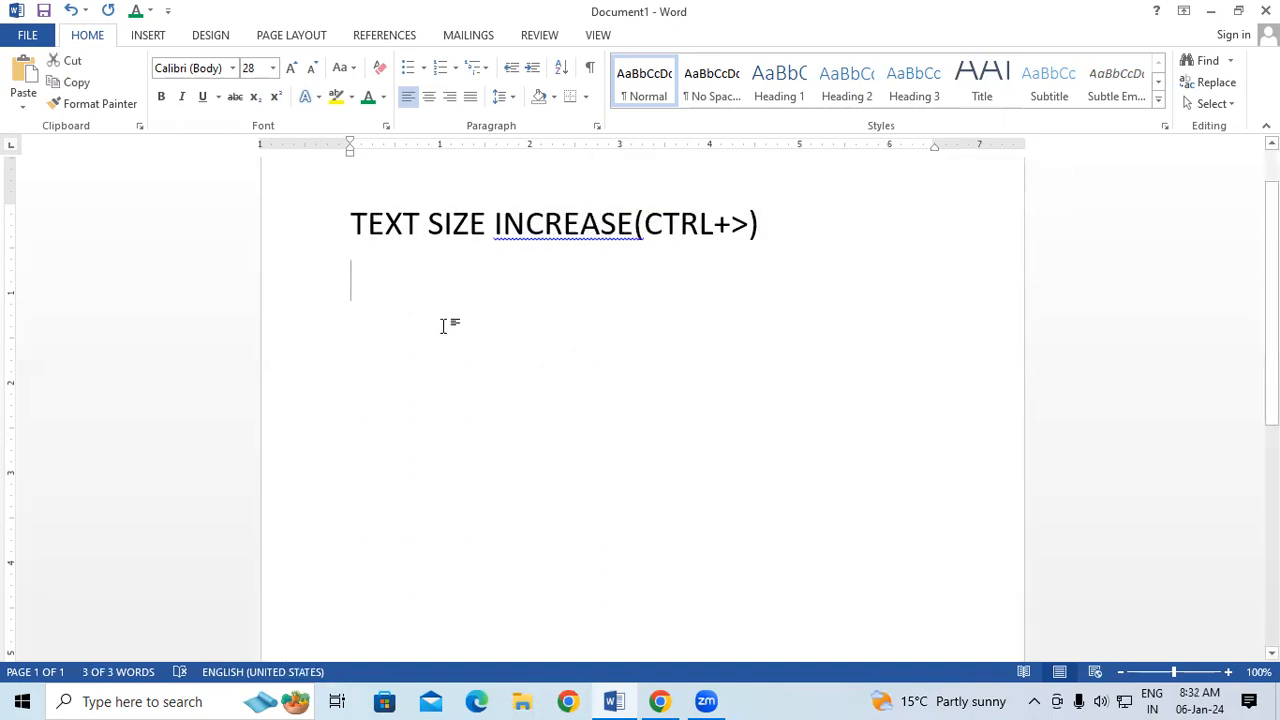
key("ctrl+v")
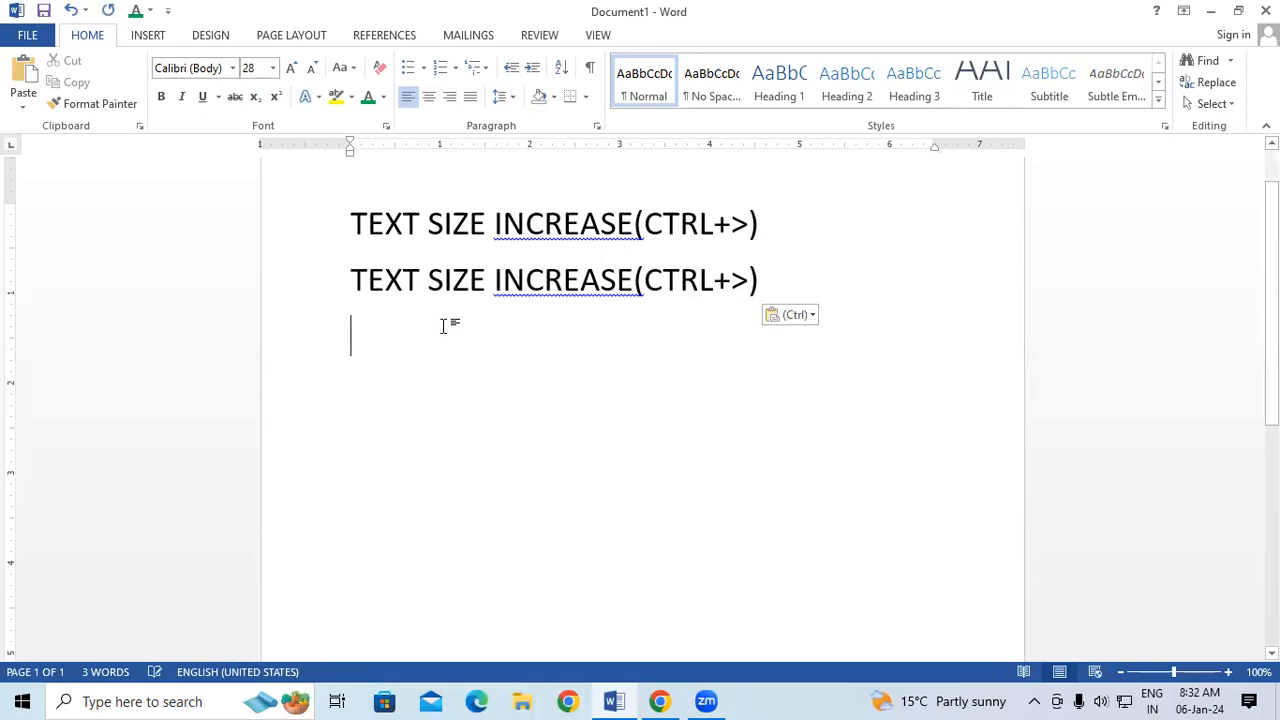
Edit the second line to read "TEXT SIZE DECREASE(CTRL+<)"
left_click(513, 285)
key("BackSpace")
key("BackSpace")
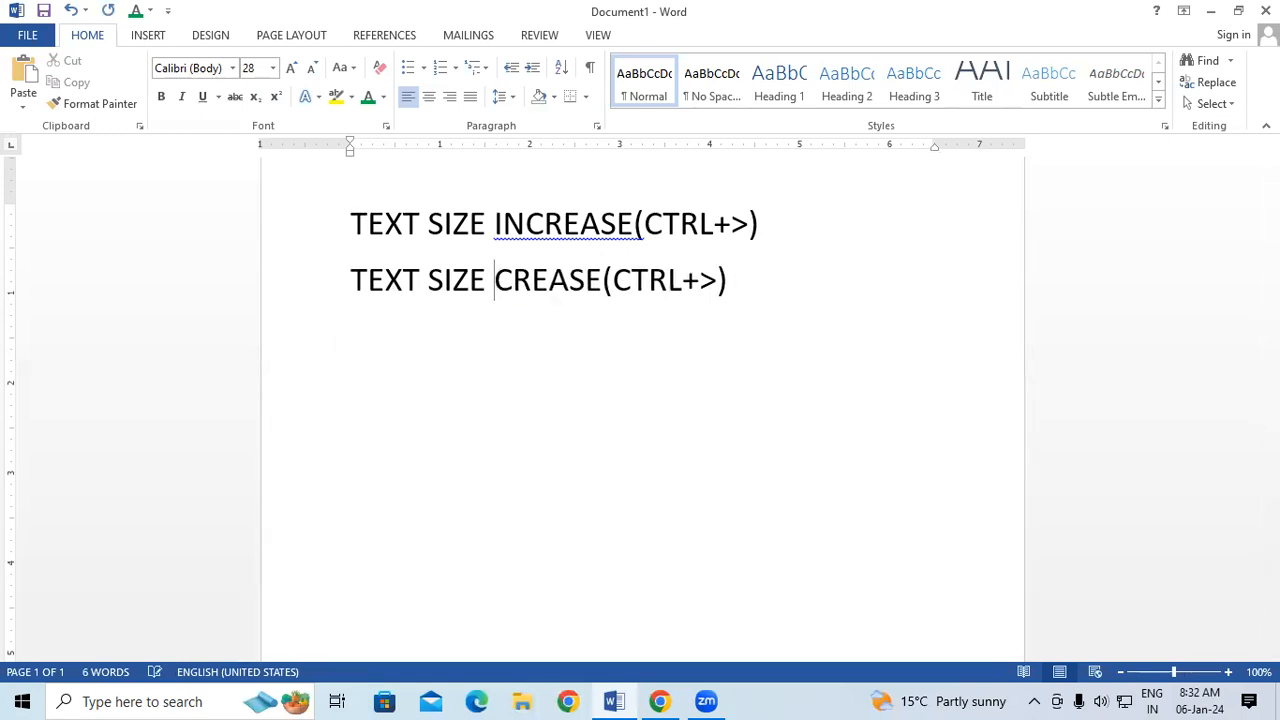
type("DE")
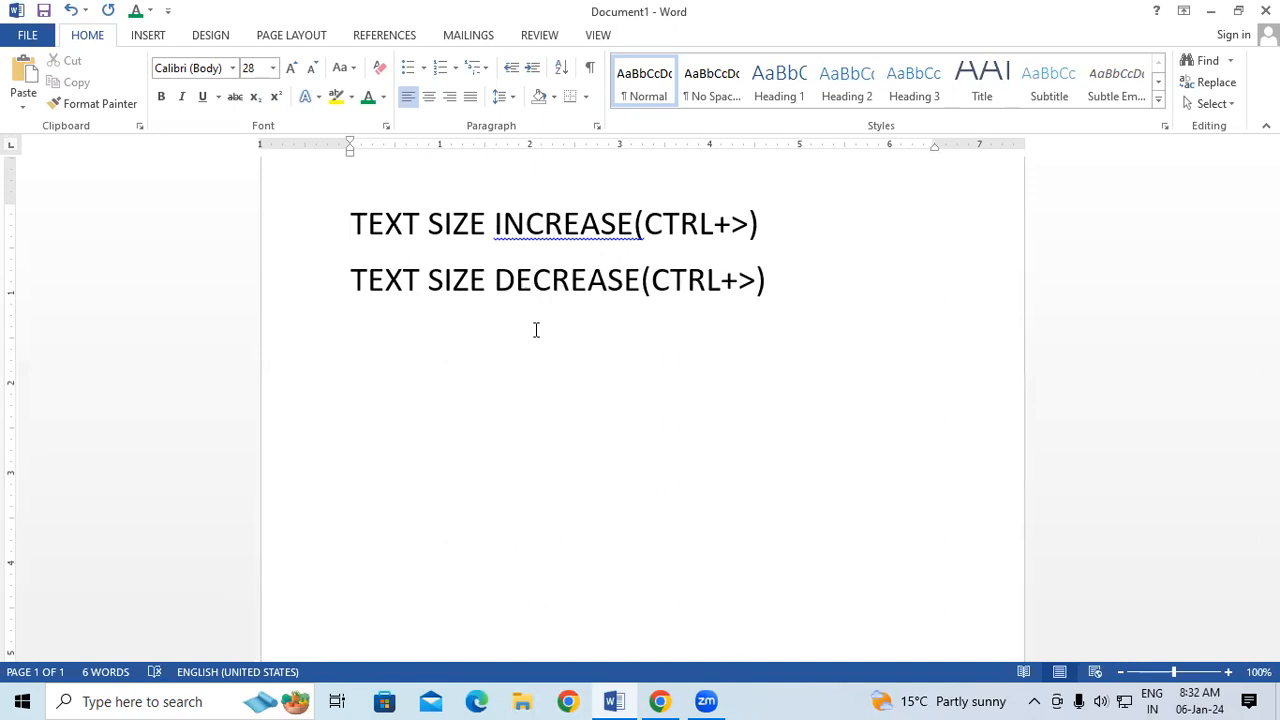
left_click(755, 285)
key("BackSpace")
type("<")
left_click(795, 288)
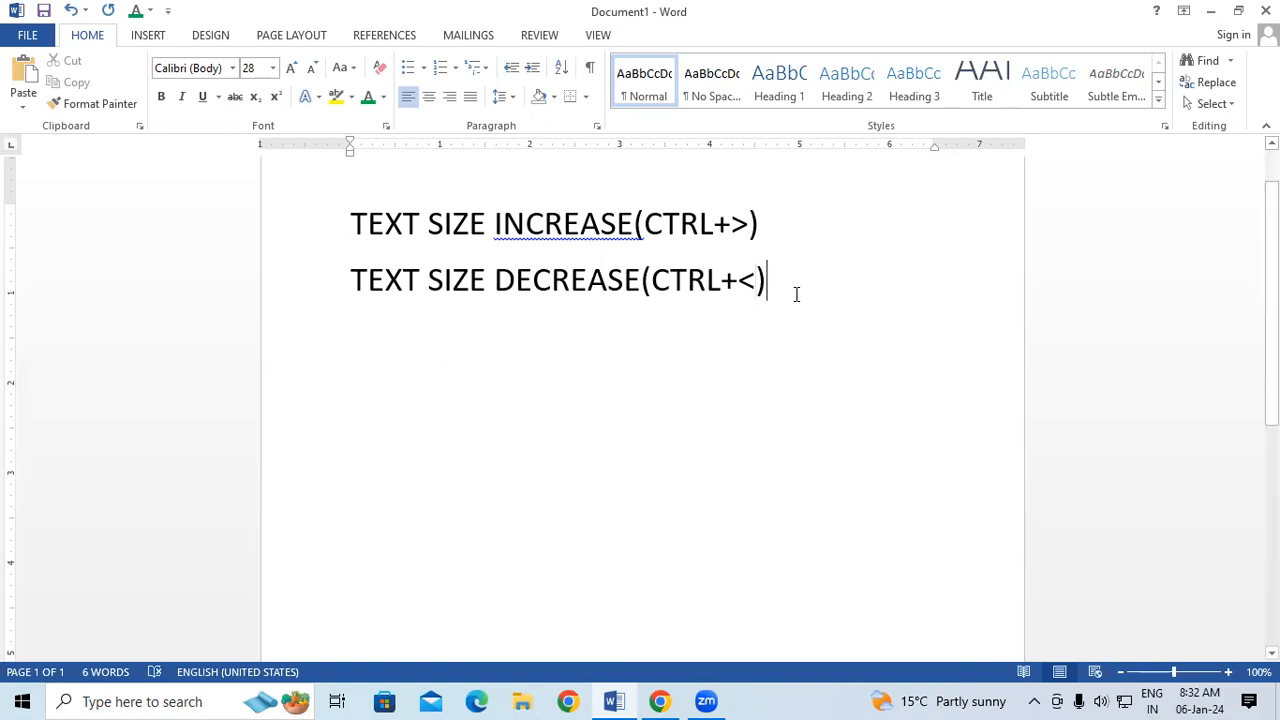
left_click(566, 220)
left_click(628, 282)
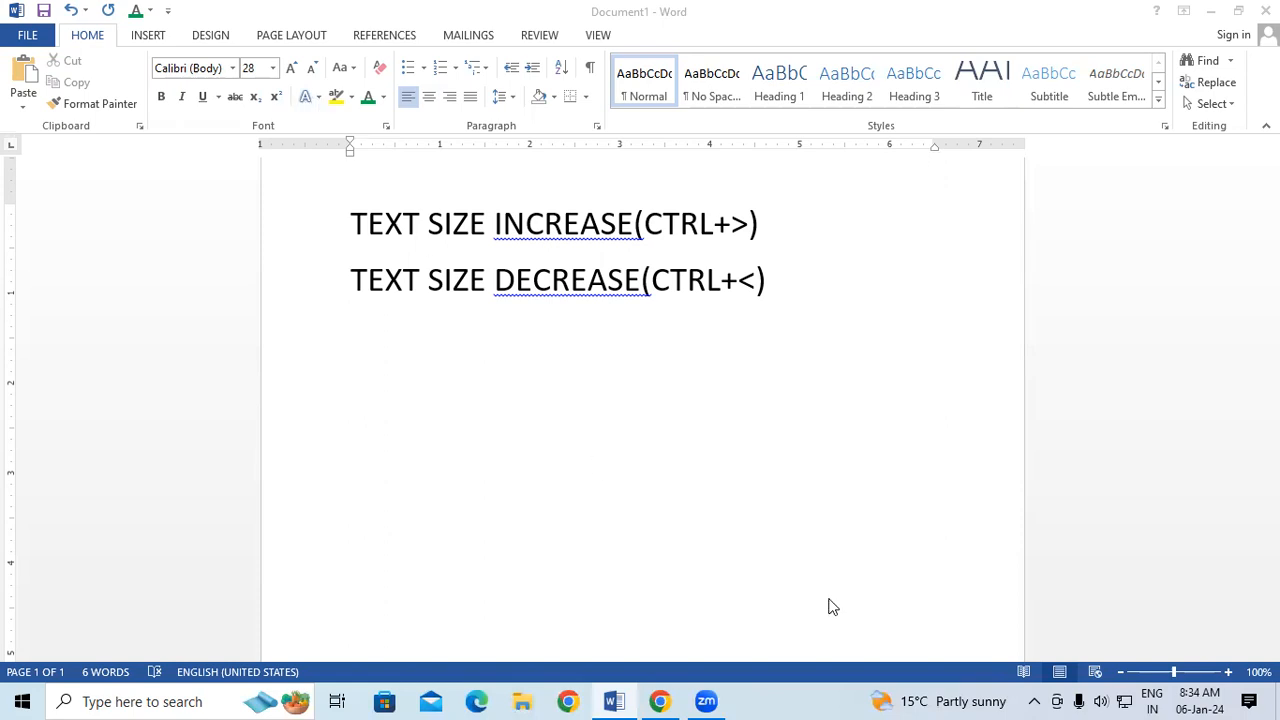
left_click(640, 340)
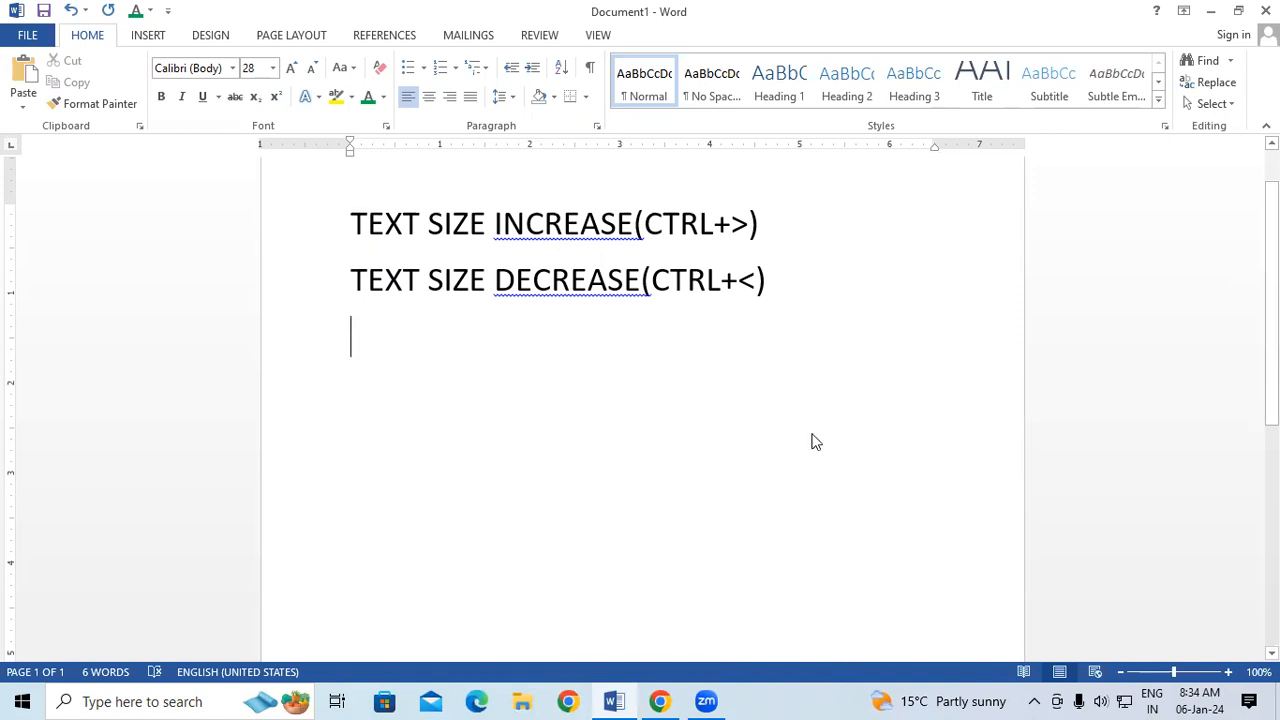
Replace all text in the document with the word "INDIA"
key("ctrl+a")
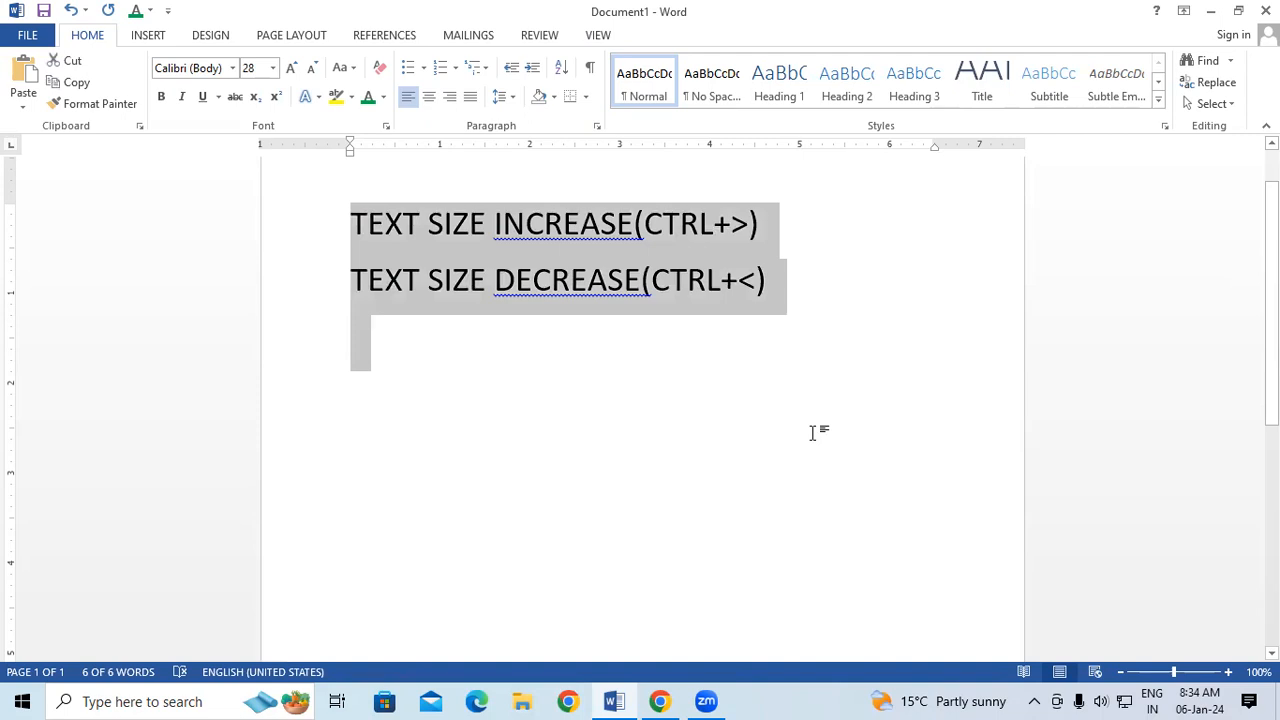
key("BackSpace")
type("INDIA")
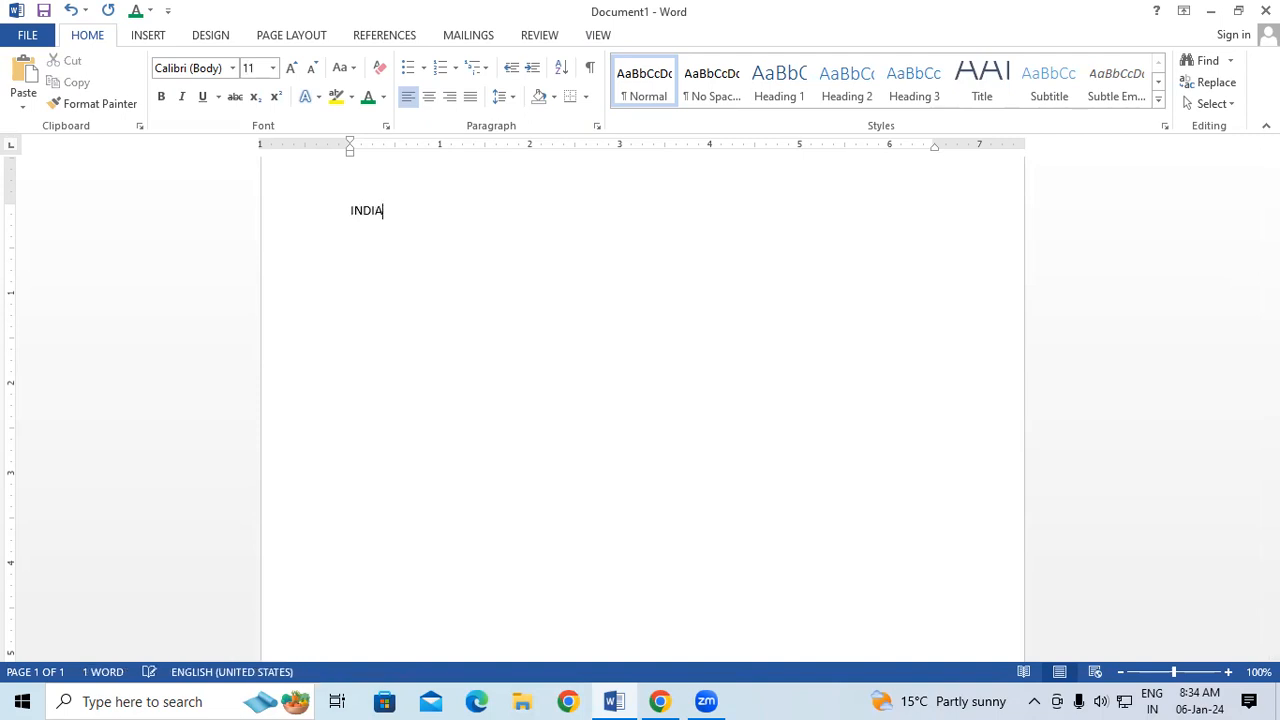
Enlarge the word "INDIA" to font size 48
key("ctrl+a")
key("ctrl+shift+period")
key("ctrl+shift+period")
key("ctrl+shift+period")
key("ctrl+shift+period")
key("ctrl+shift+period")
key("ctrl+shift+period")
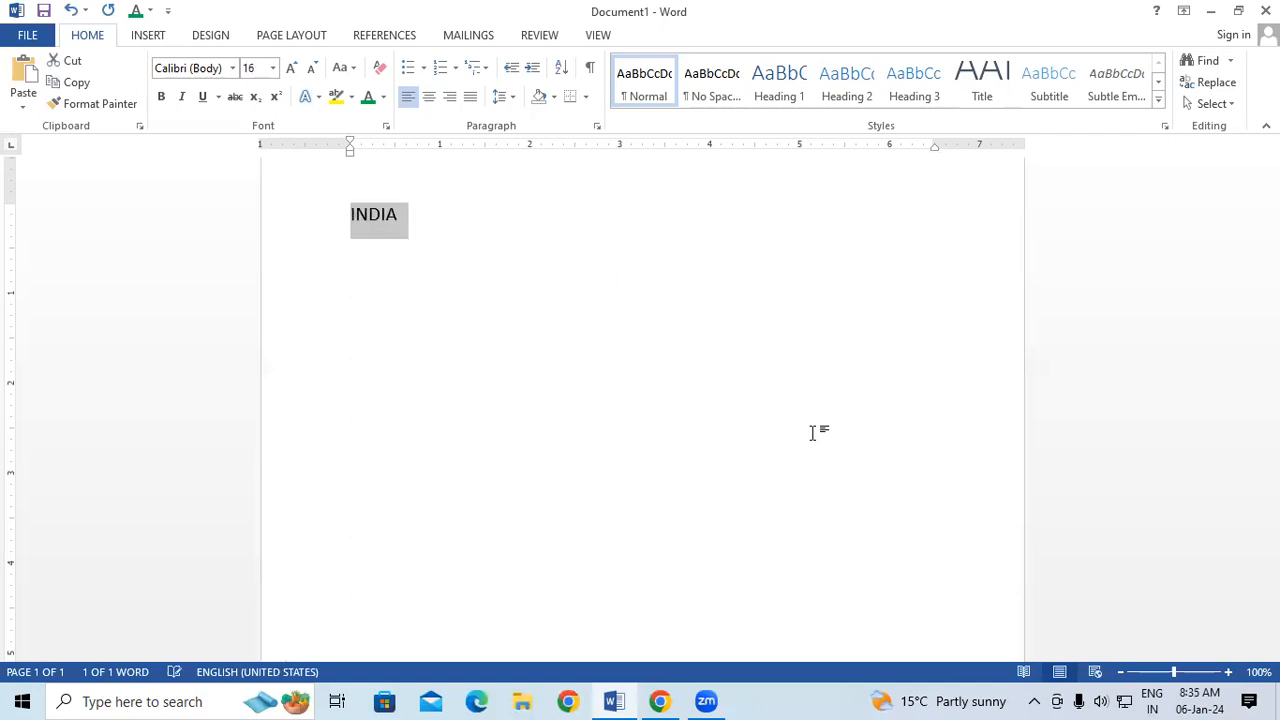
key("ctrl+shift+period")
key("ctrl+shift+period")
key("ctrl+shift+period")
key("ctrl+shift+period")
key("ctrl+shift+period")
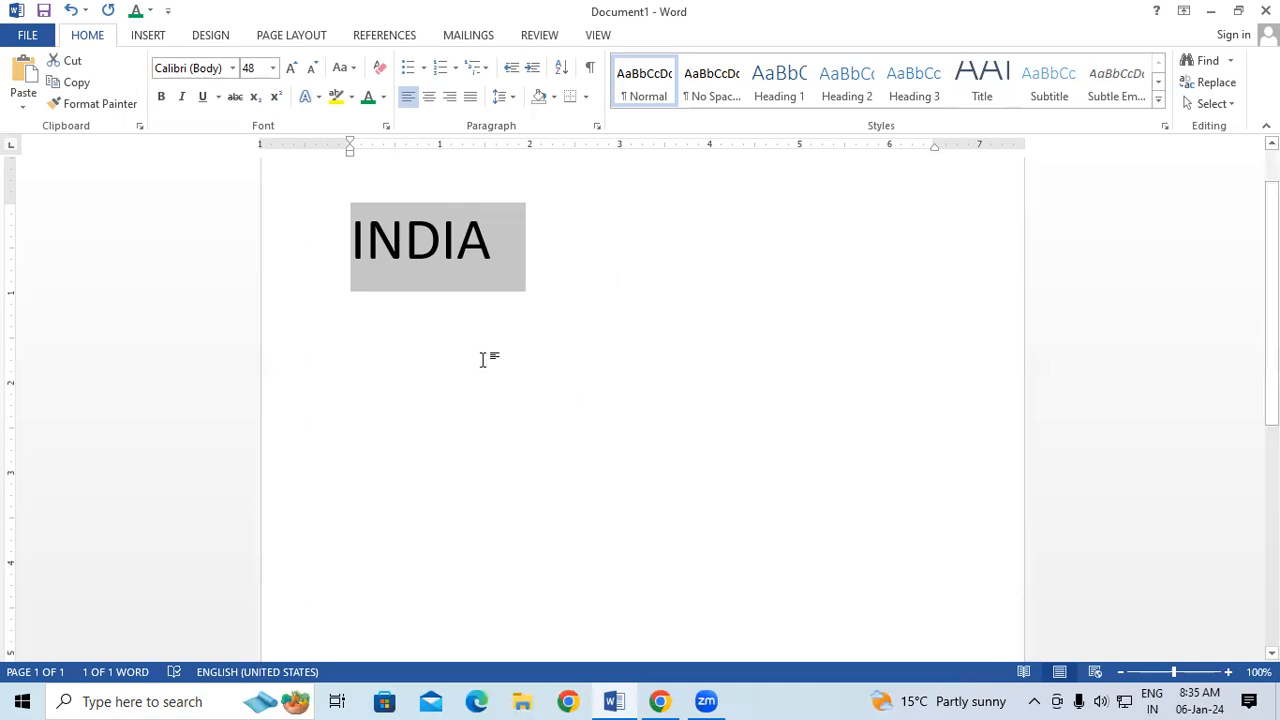
Indent "INDIA" with spaces in front of it and enlarge the whole line to font size 120
left_click(349, 255)
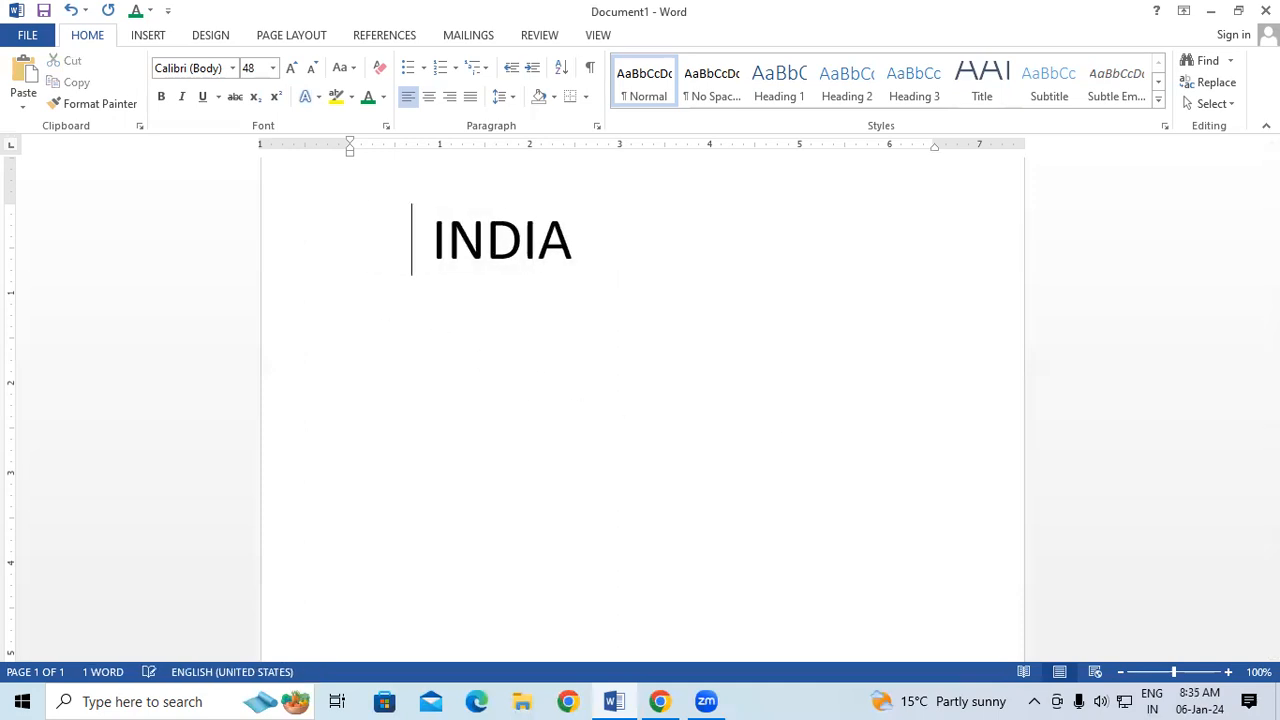
left_click_drag(669, 240, 860, 240)
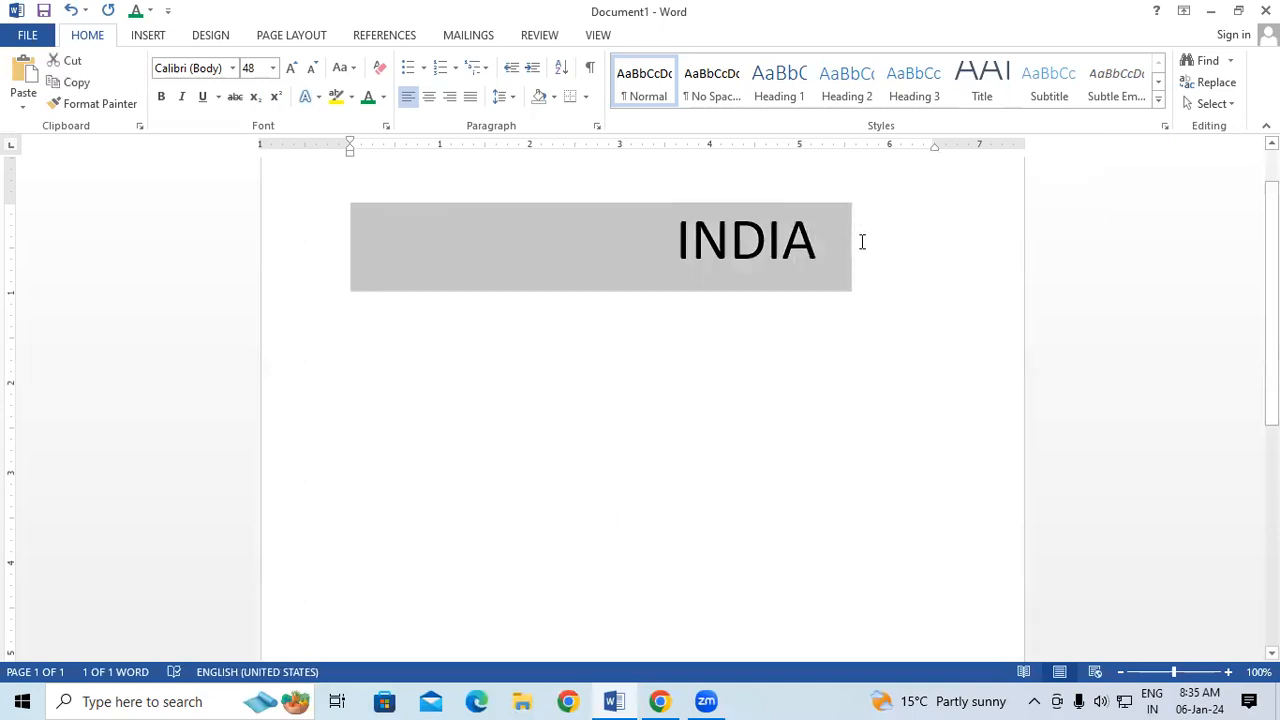
key("ctrl+shift+period")
key("ctrl+shift+period")
key("ctrl+shift+period")
key("ctrl+shift+period")
key("ctrl+shift+period")
key("ctrl+shift+period")
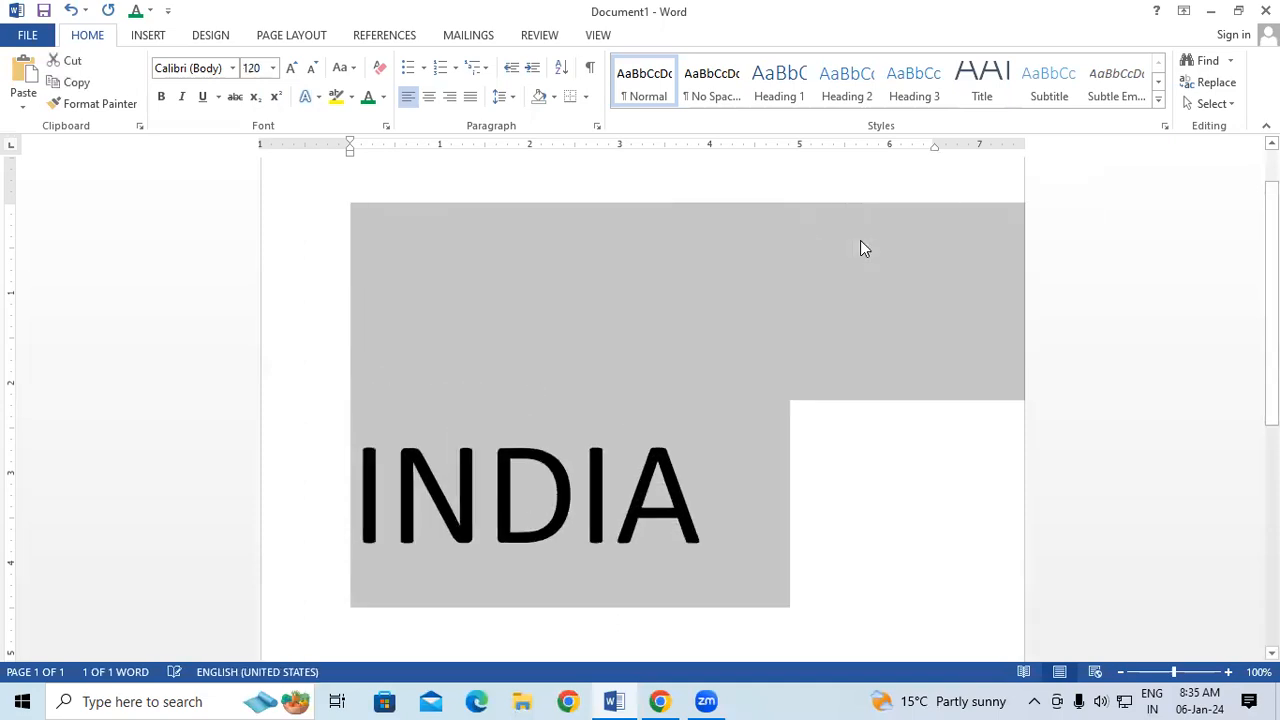
Delete the line containing "INDIA" and undo the deletion
left_click(315, 474)
key("Delete")
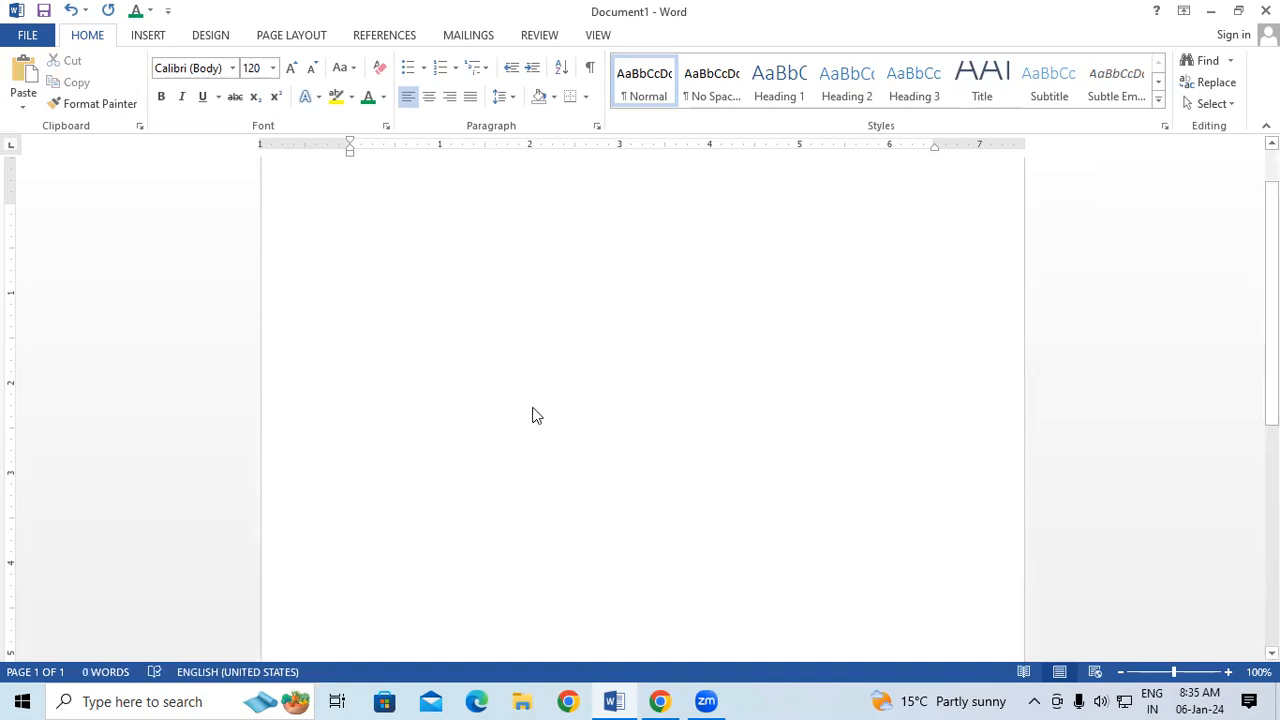
key("ctrl+z")
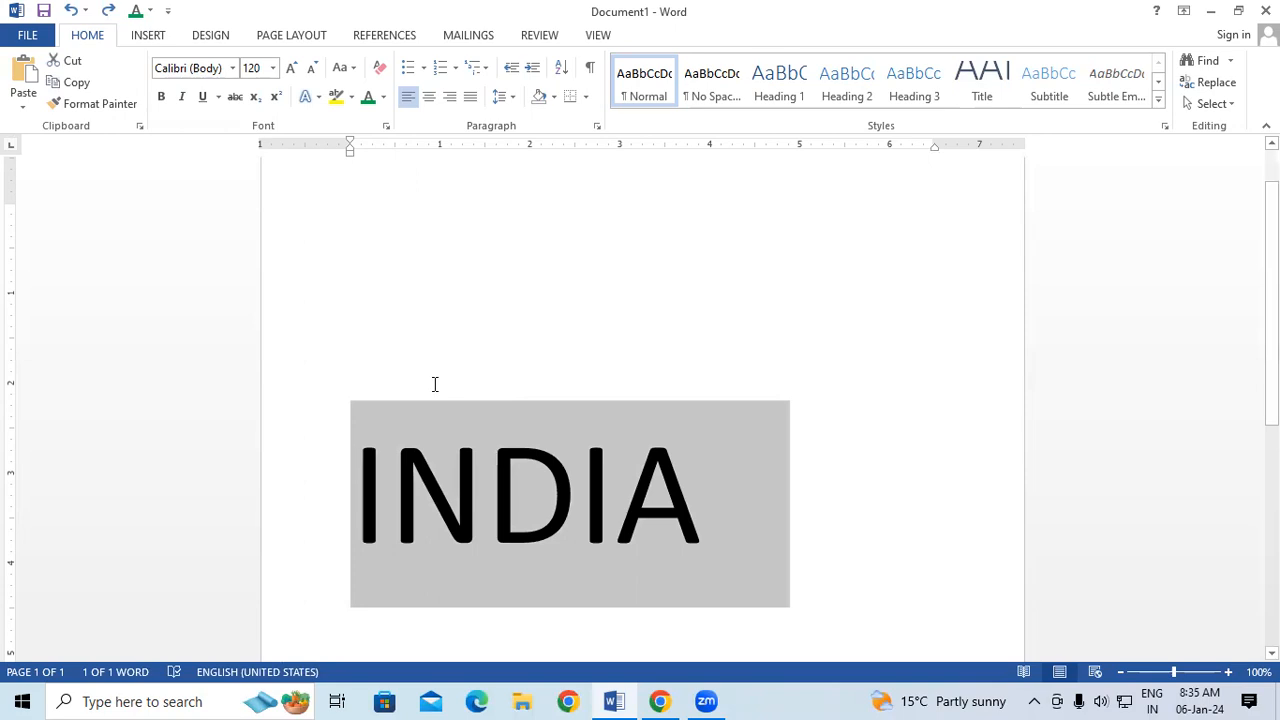
Give "INDIA" the bold black text effect with a hard grey shadow, and color its outline standard yellow
left_click(319, 97)
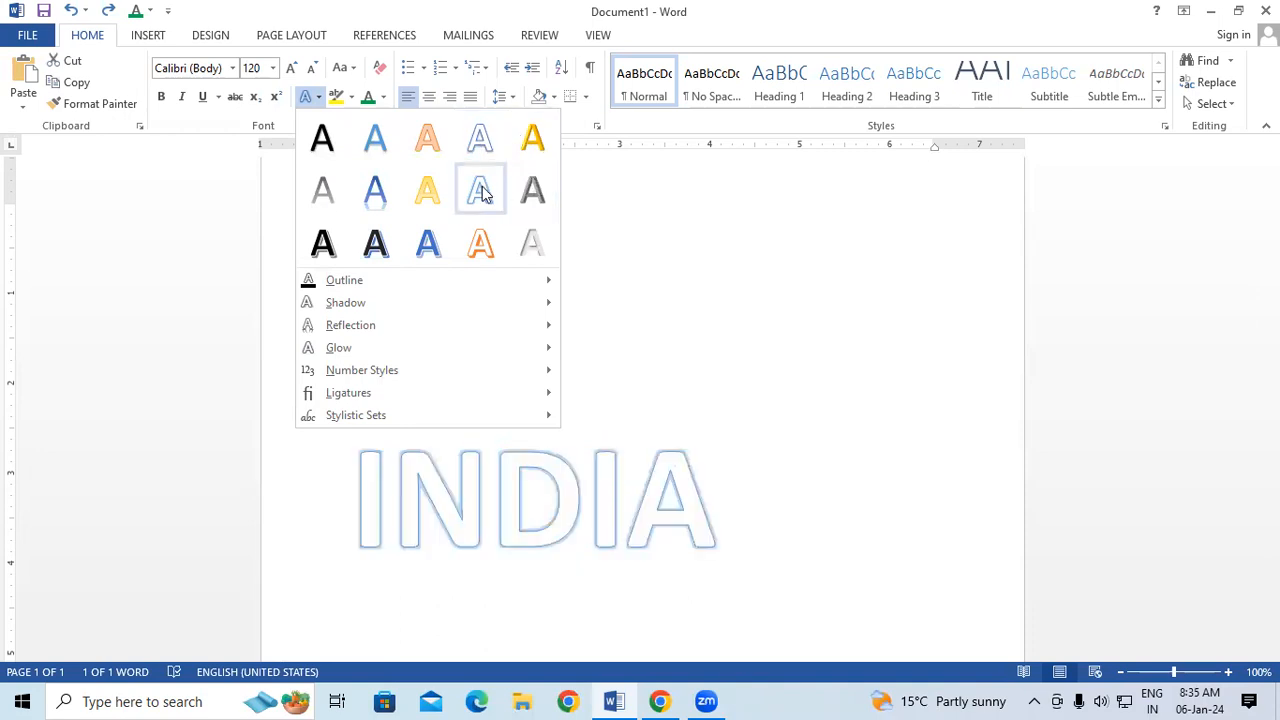
left_click(324, 250)
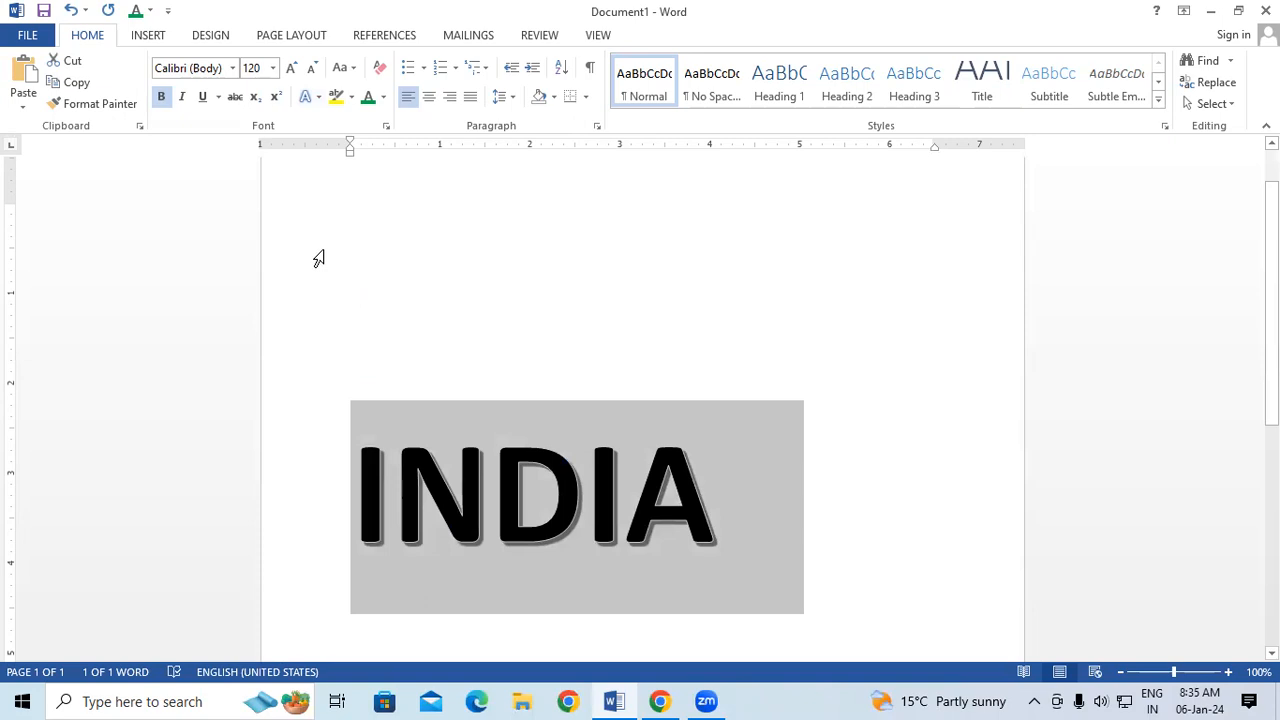
left_click(315, 97)
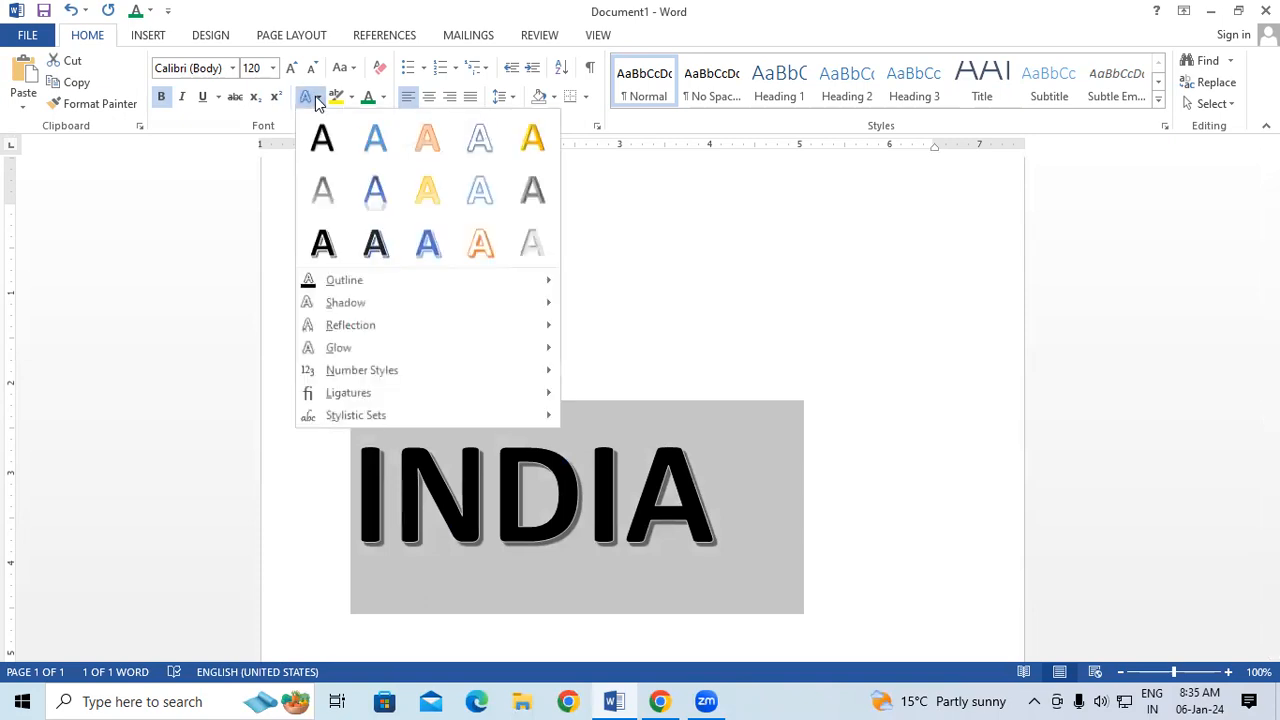
mouse_move(423, 289)
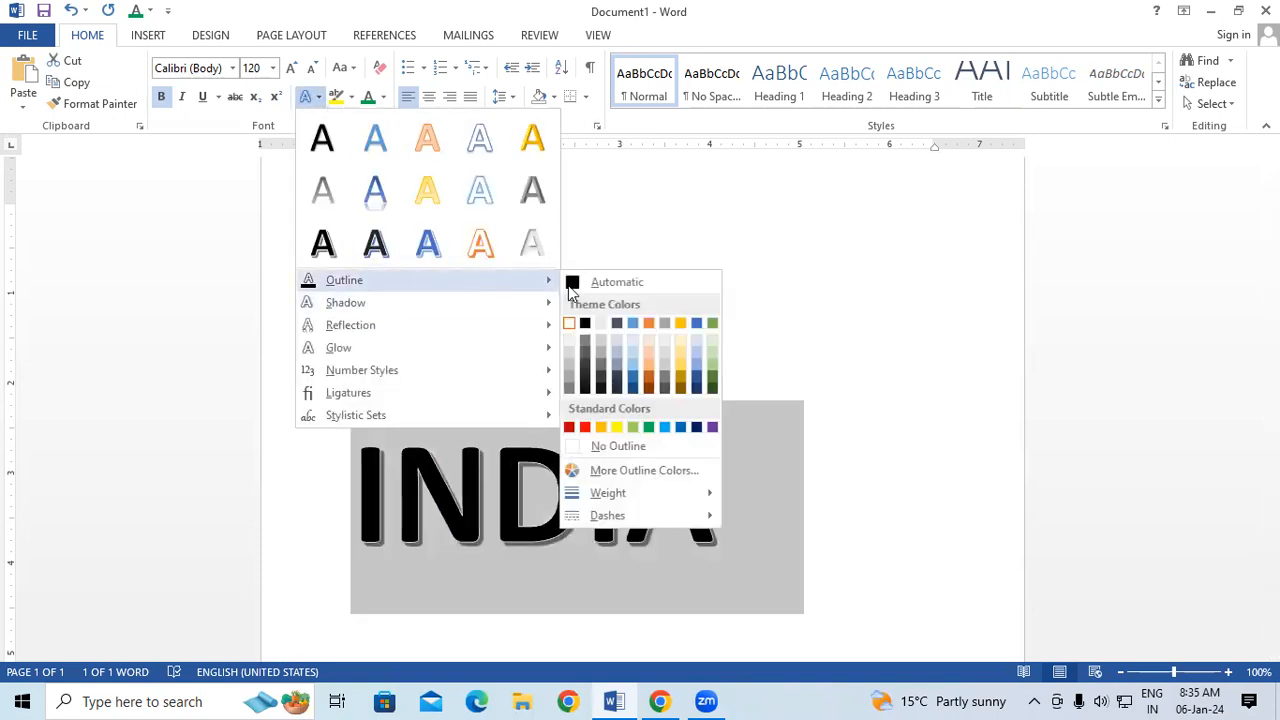
left_click(612, 433)
left_click(821, 455)
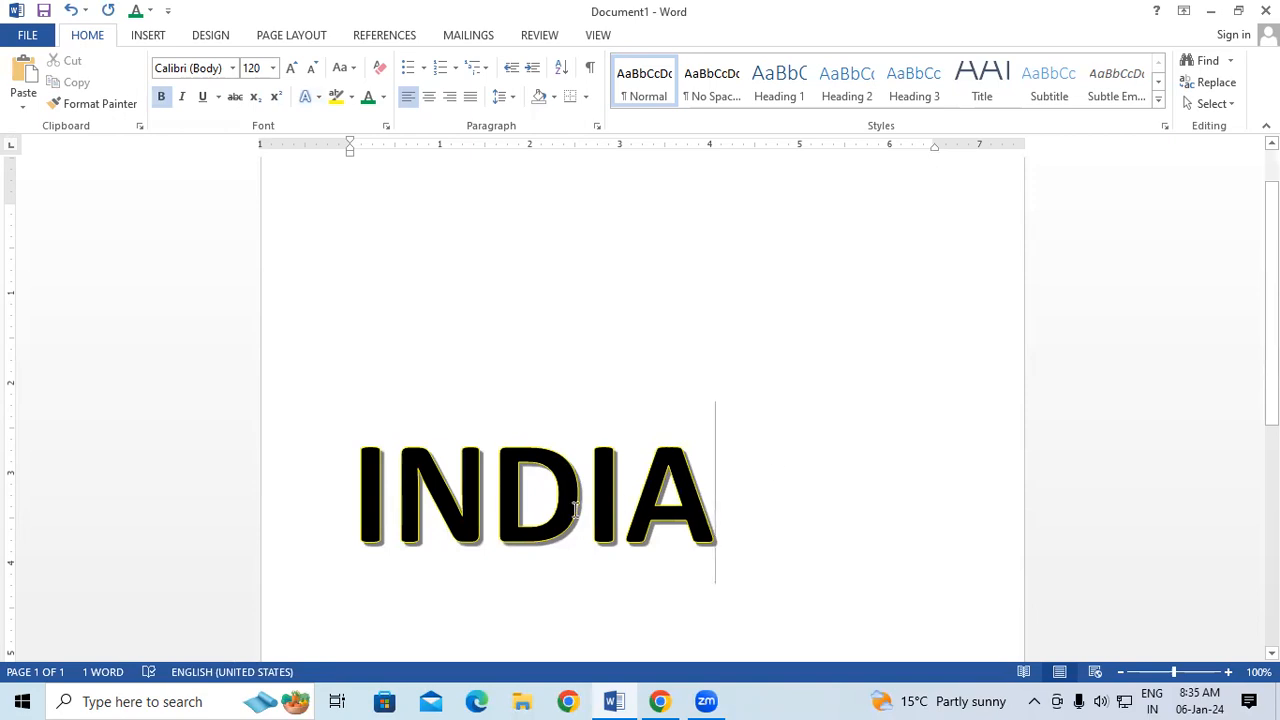
Give "INDIA" the second perspective shadow variation, cast back and to the right behind the letters
left_click_drag(355, 470, 708, 484)
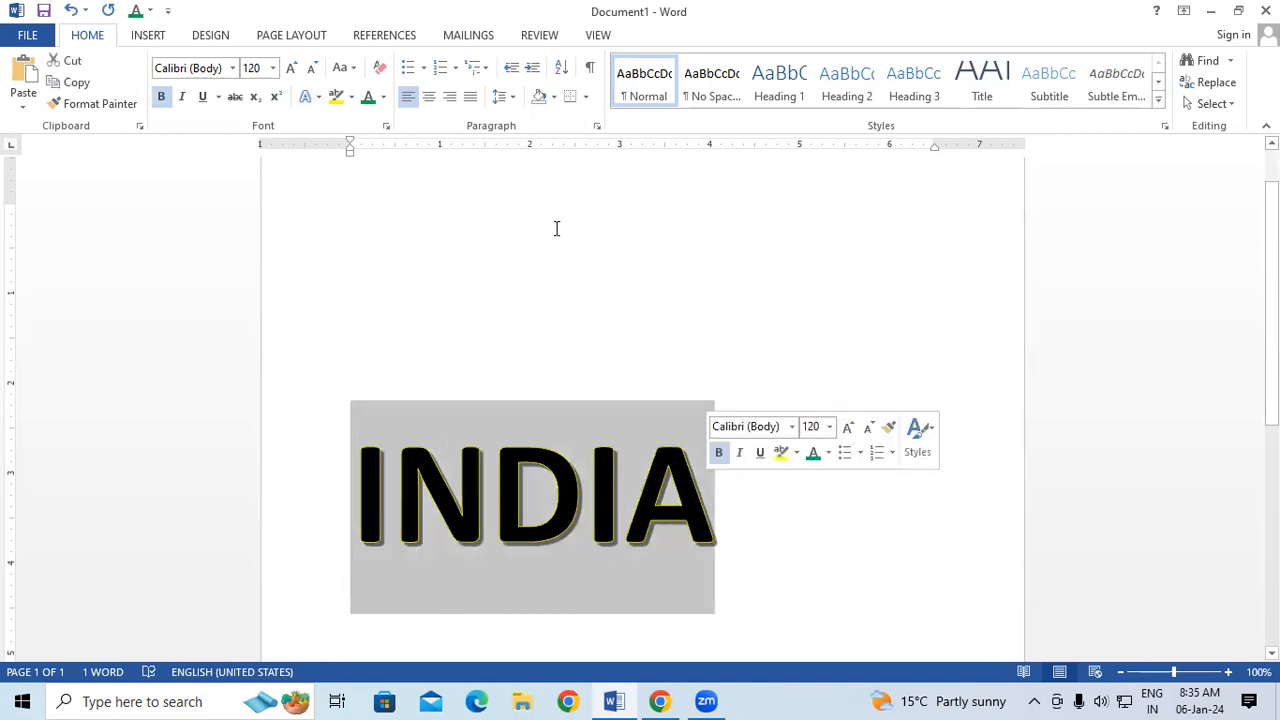
left_click(318, 97)
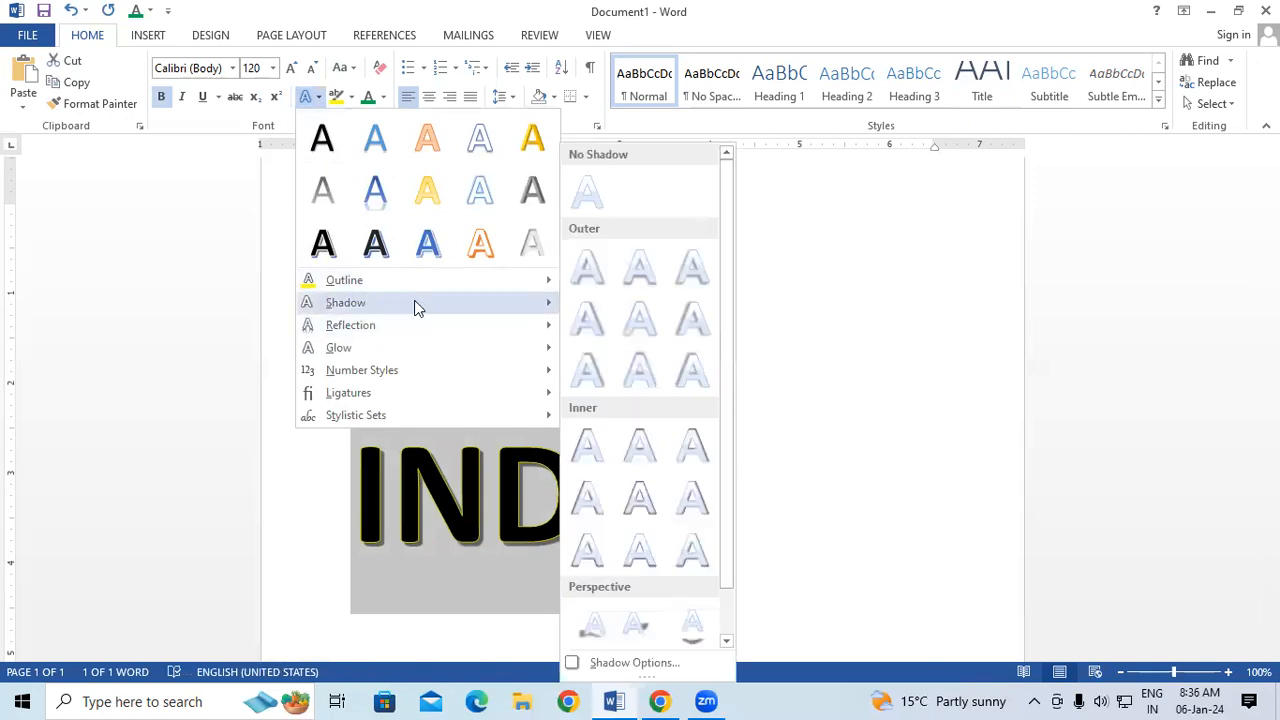
left_click(646, 621)
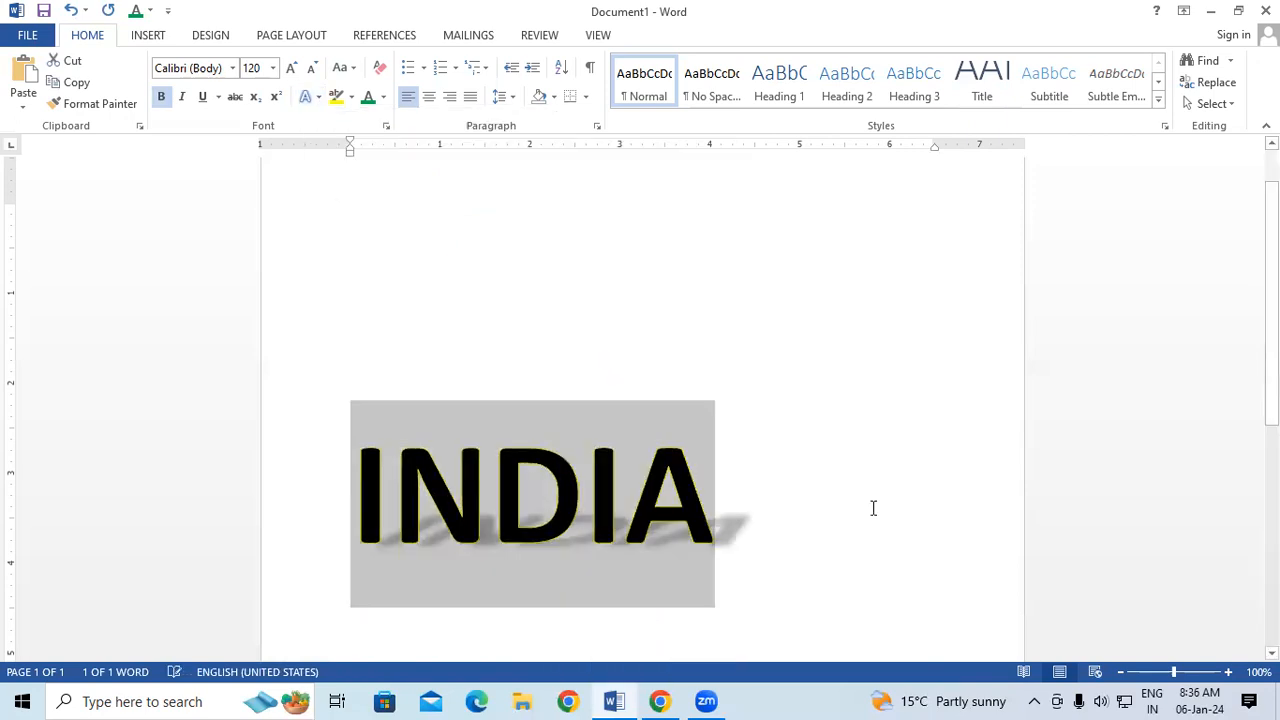
left_click(873, 508)
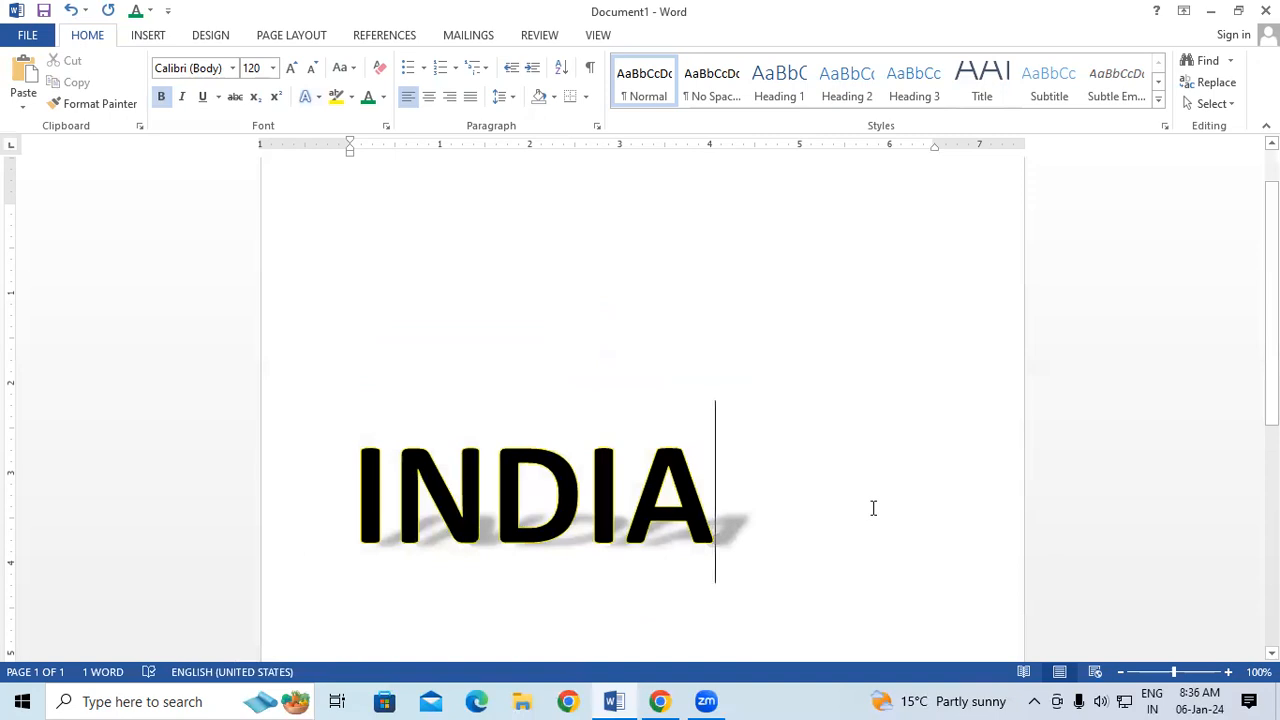
Remove the shadow from the whole word "INDIA" with the No Shadow option
key("Home")
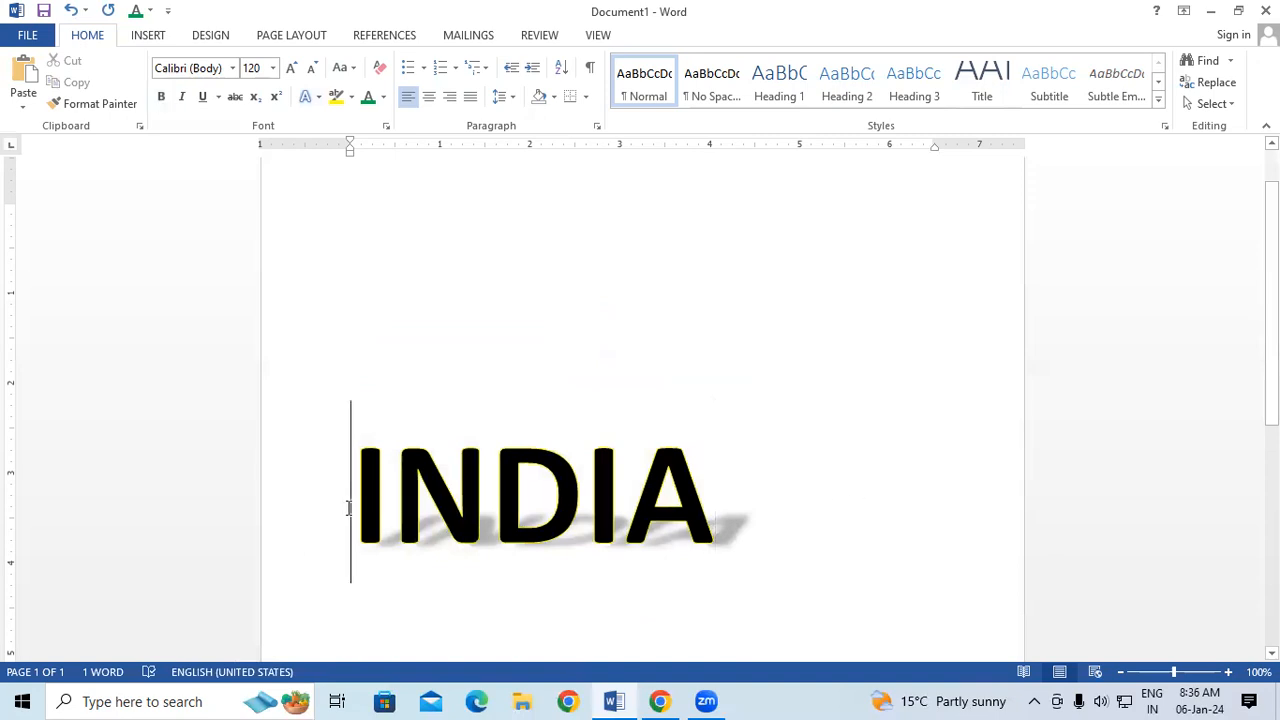
key("shift+Right")
key("shift+Right")
key("shift+Right")
key("shift+Right")
key("shift+Right")
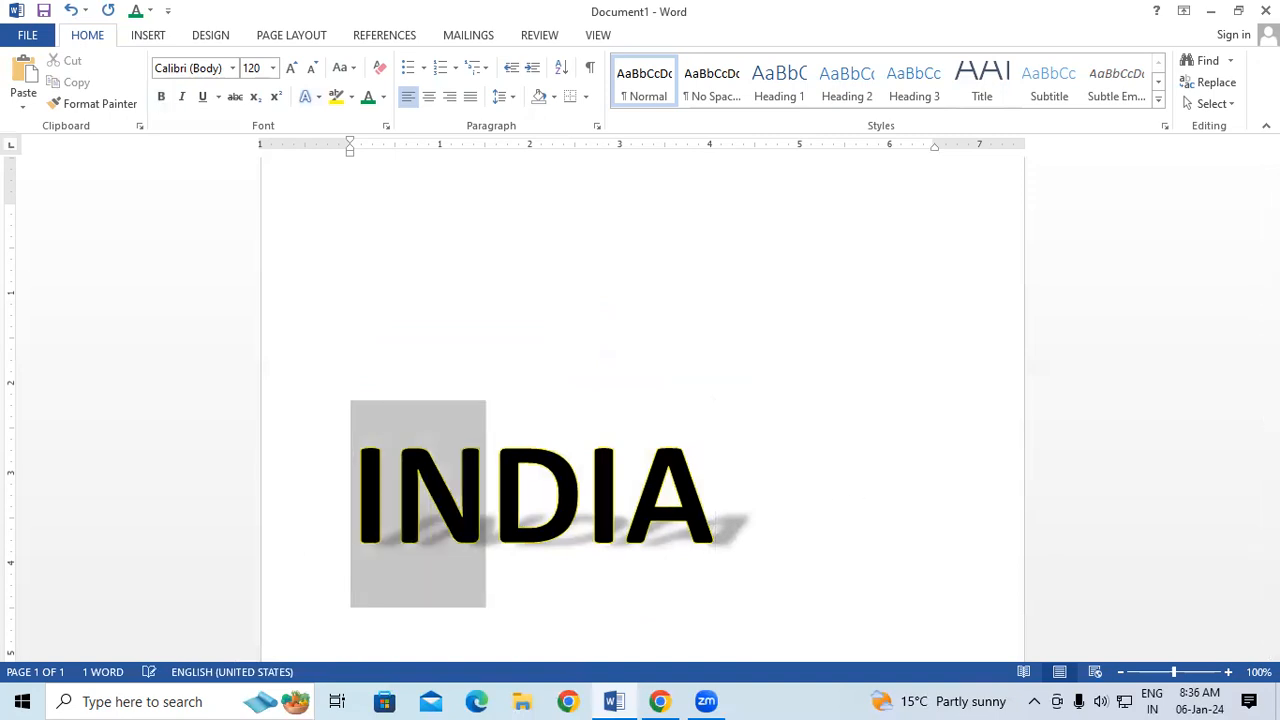
left_click(313, 105)
mouse_move(382, 338)
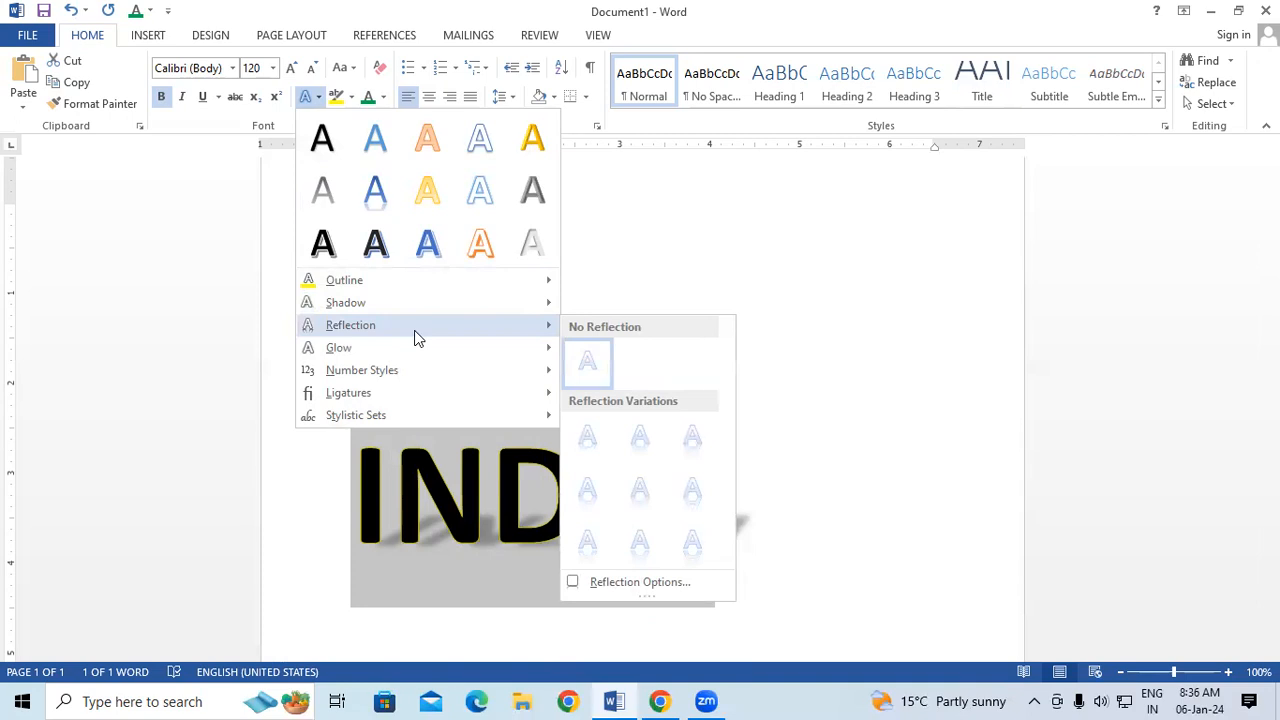
mouse_move(540, 305)
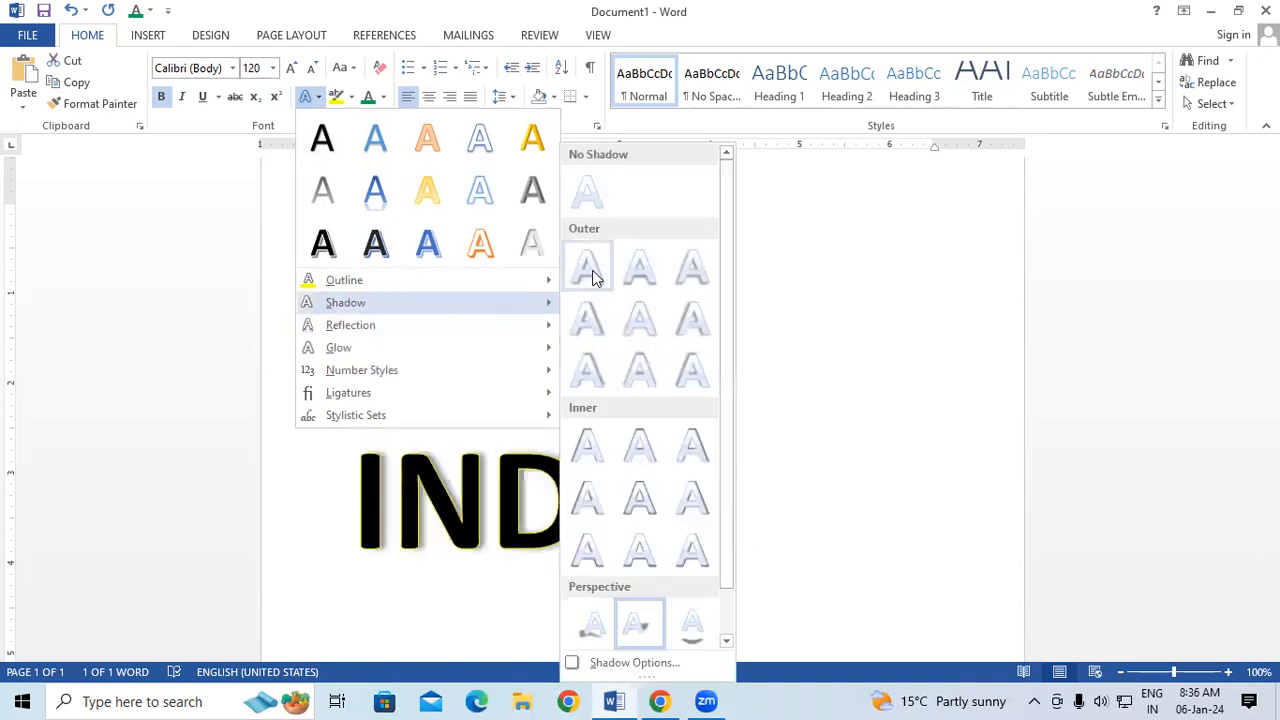
left_click(587, 190)
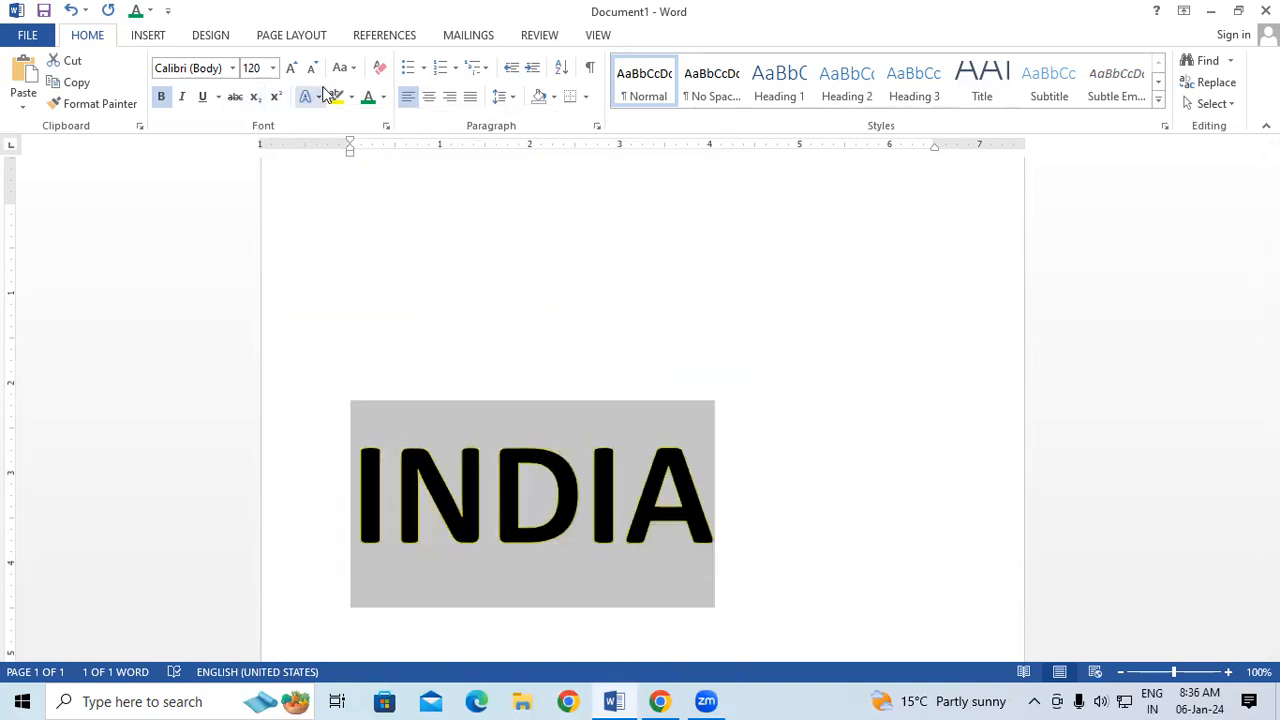
Apply the reflection variation in the middle of the Reflection Variations grid to "INDIA"
left_click(318, 105)
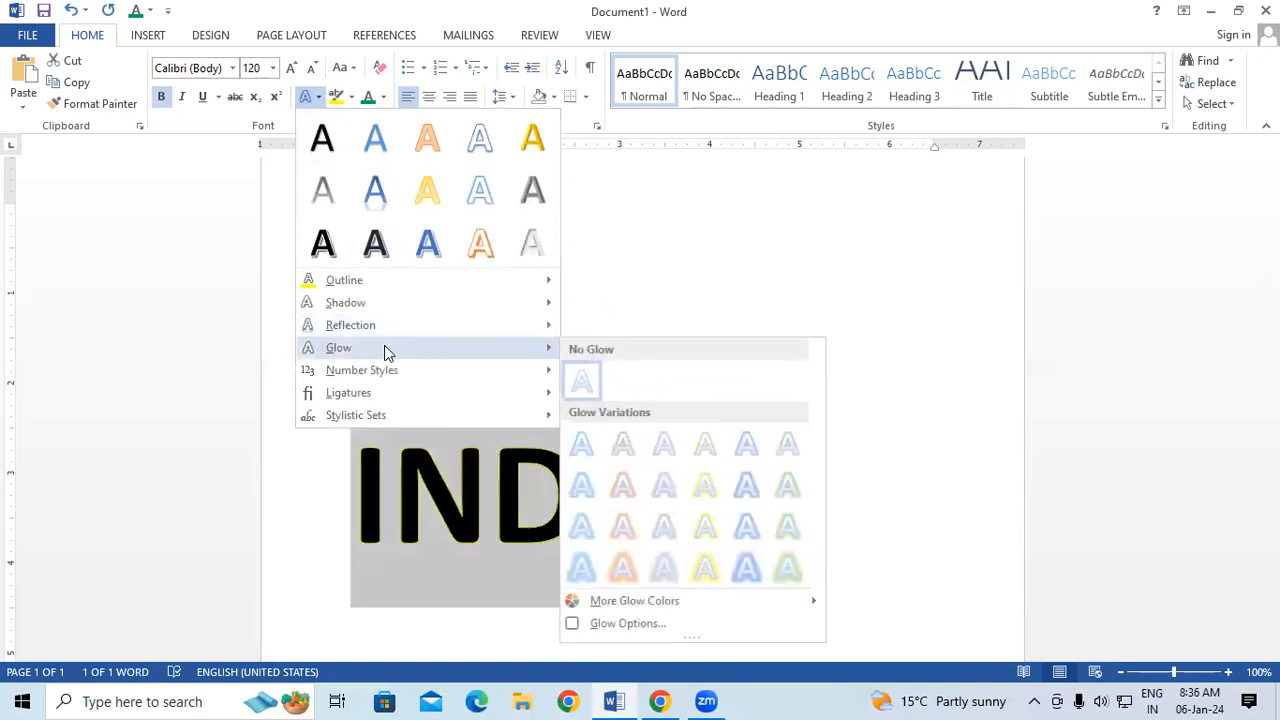
mouse_move(405, 327)
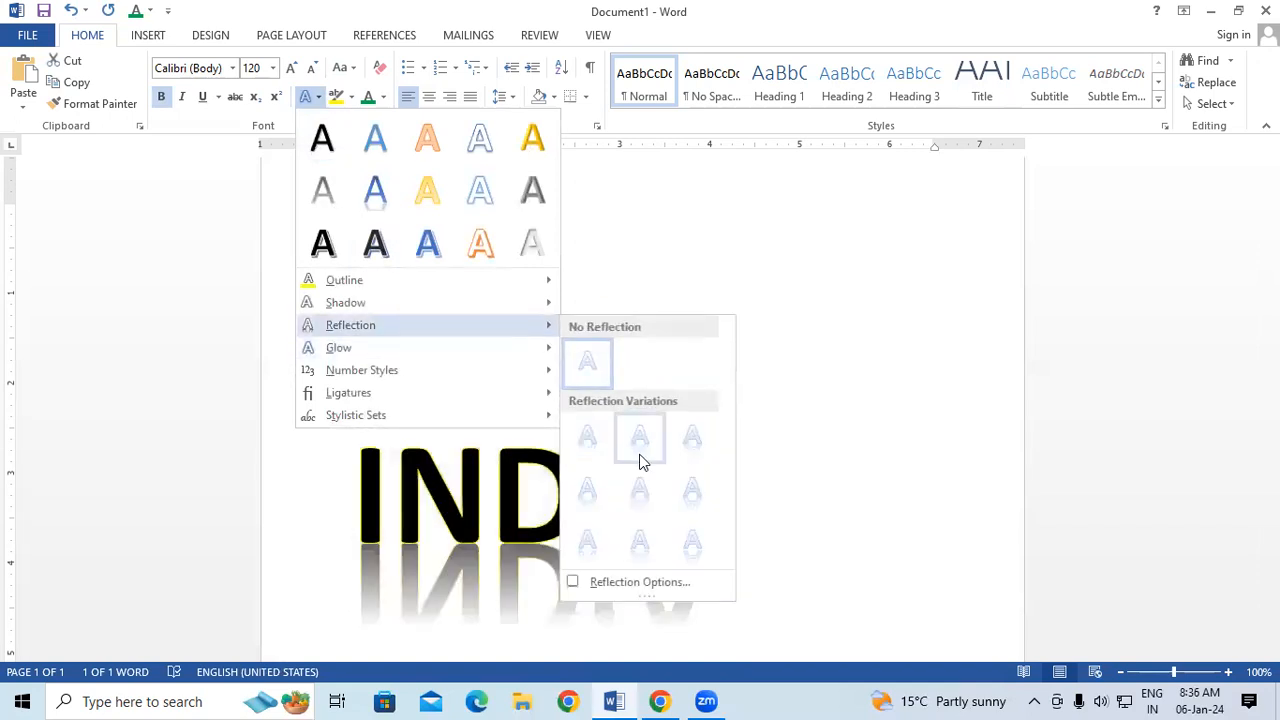
left_click(642, 480)
left_click(861, 423)
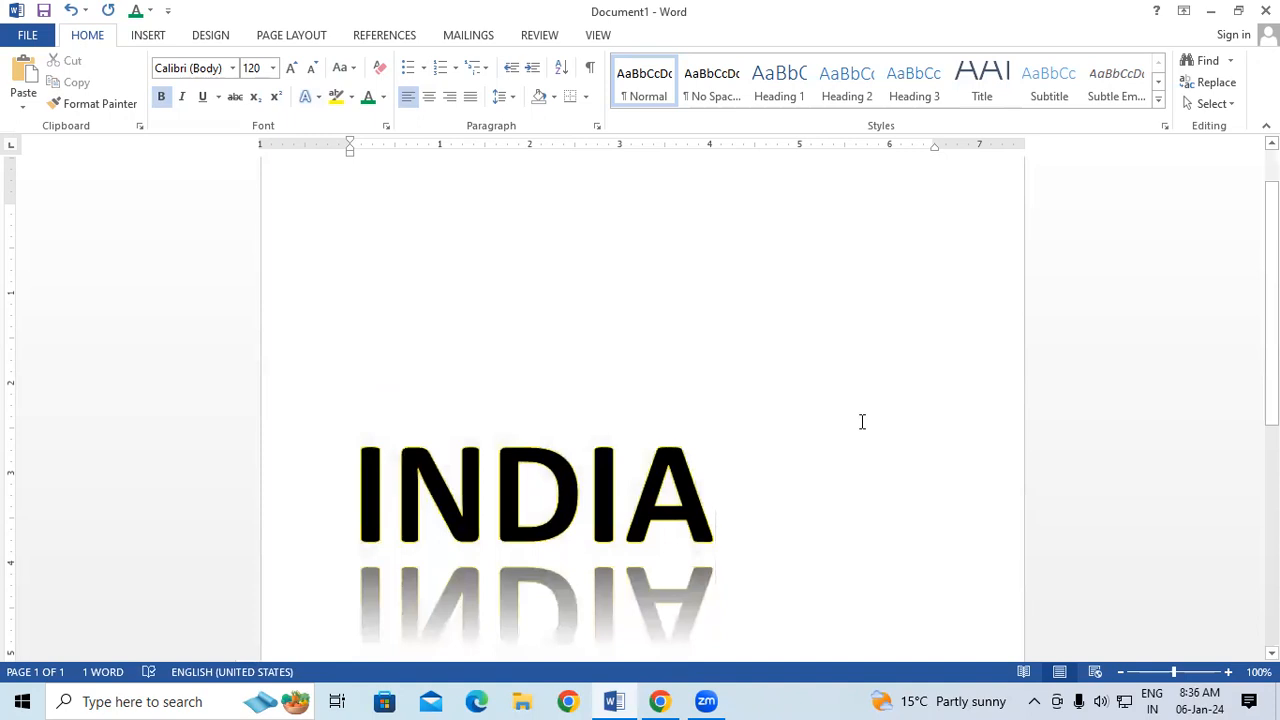
Enlarge the reflected word "INDIA" to font size 170
left_click_drag(626, 495, 717, 509)
left_click(717, 509)
left_click_drag(351, 480, 706, 543)
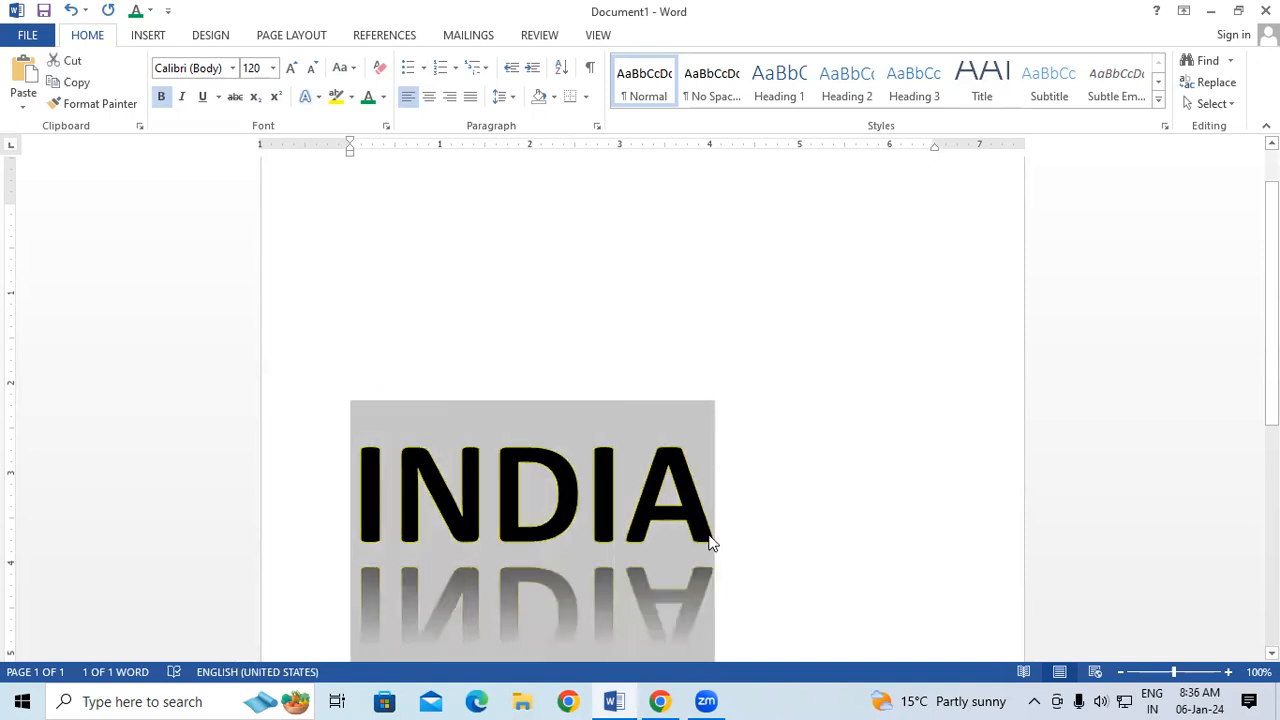
key("ctrl+shift+period")
key("ctrl+shift+period")
key("ctrl+shift+period")
key("ctrl+shift+period")
key("ctrl+shift+period")
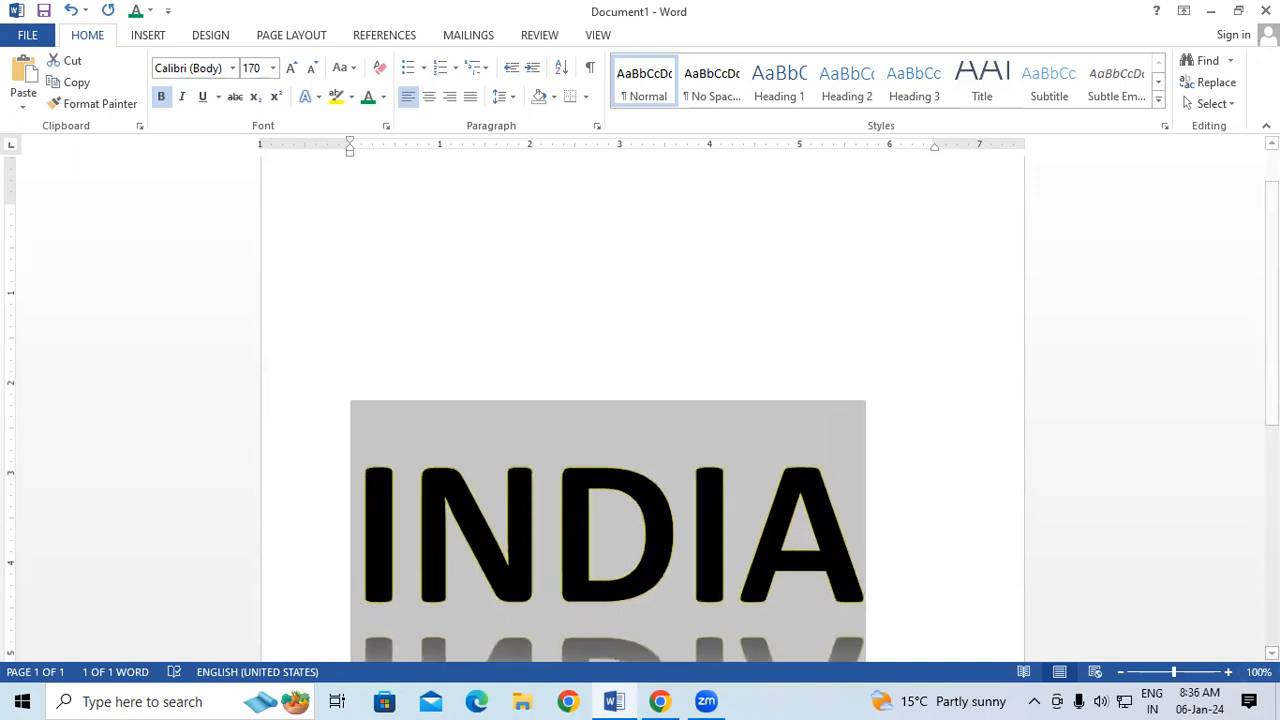
scroll(640, 420, "down", 1)
scroll(608, 450, "down", 3)
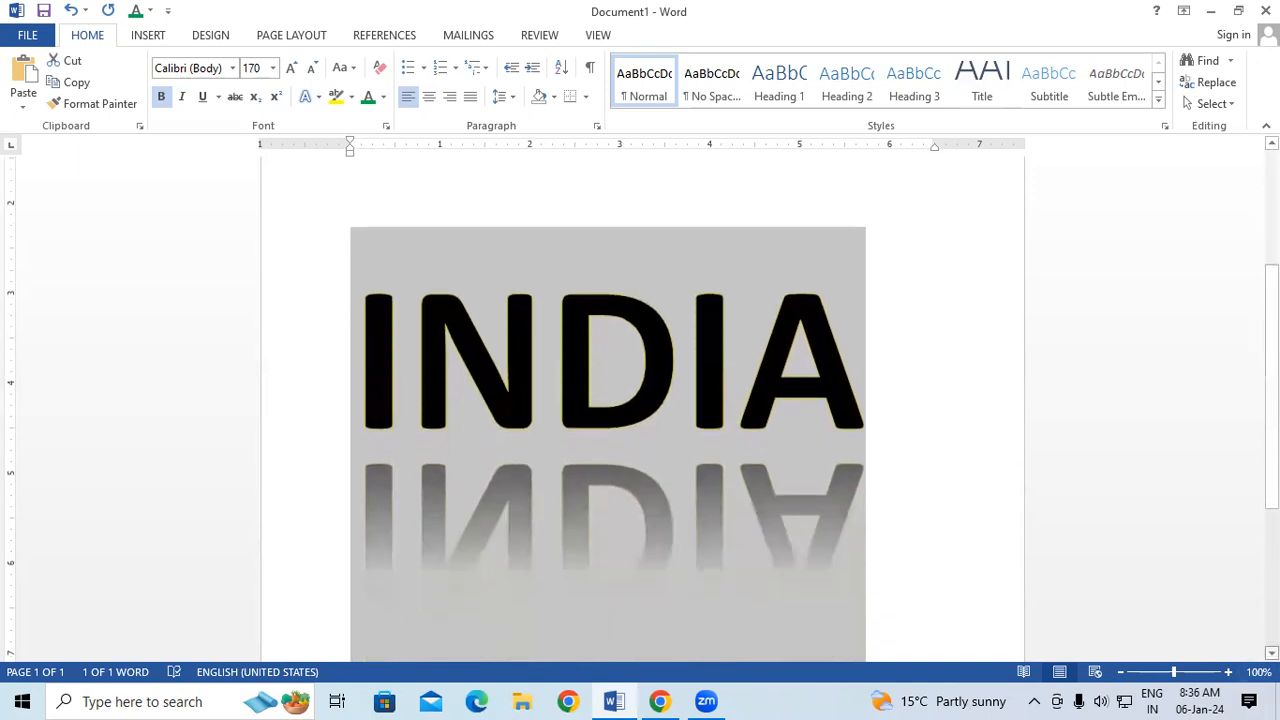
Remove the reflection from "INDIA" and give the word the largest orange glow variation
left_click(320, 97)
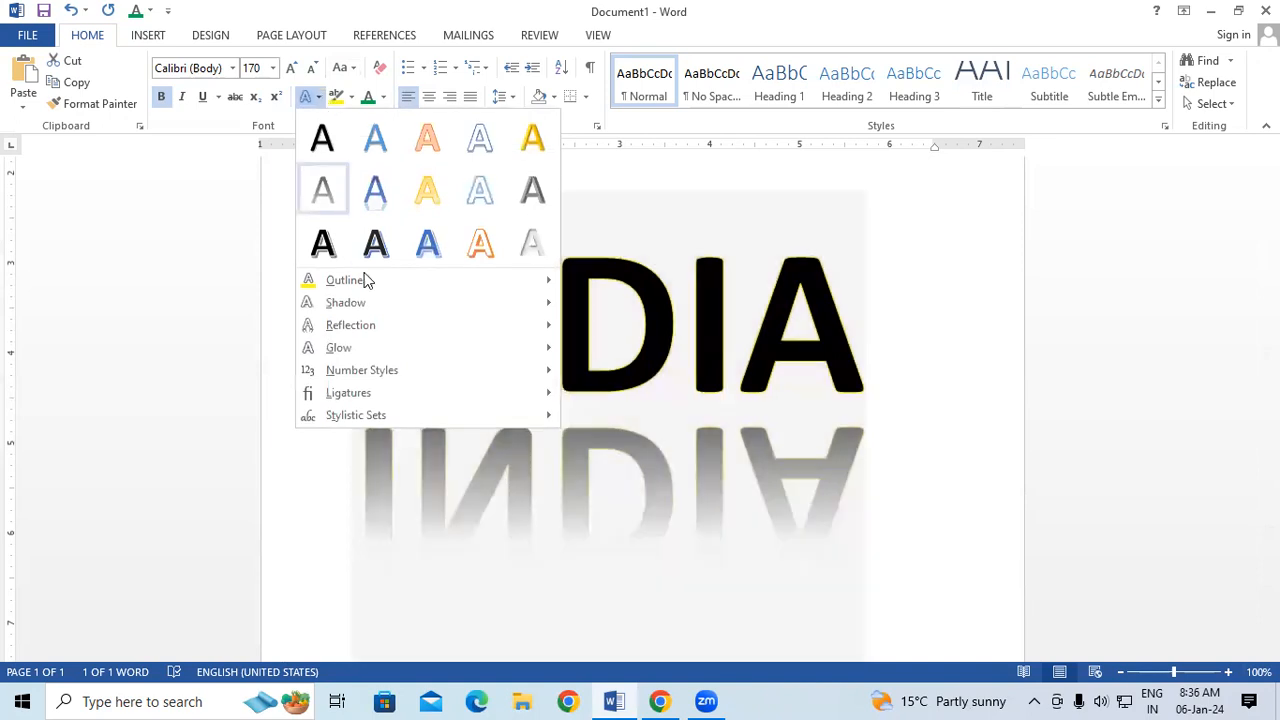
mouse_move(378, 327)
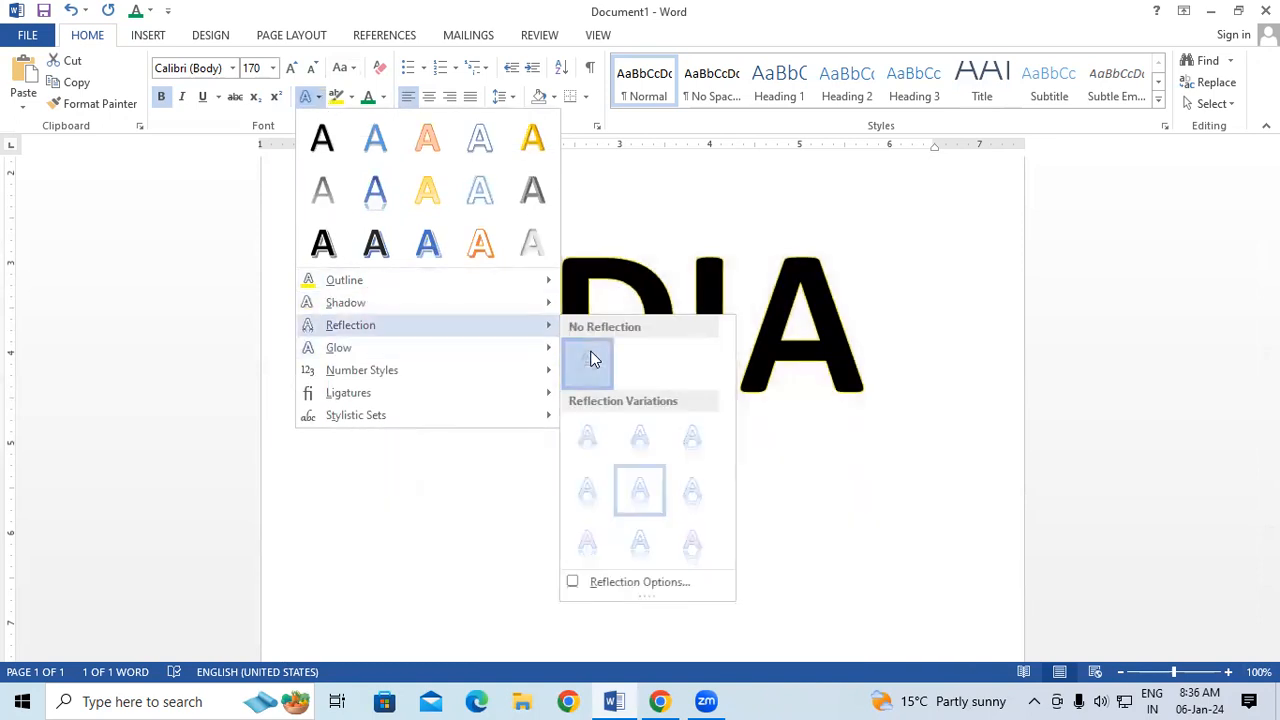
left_click(590, 360)
left_click(320, 97)
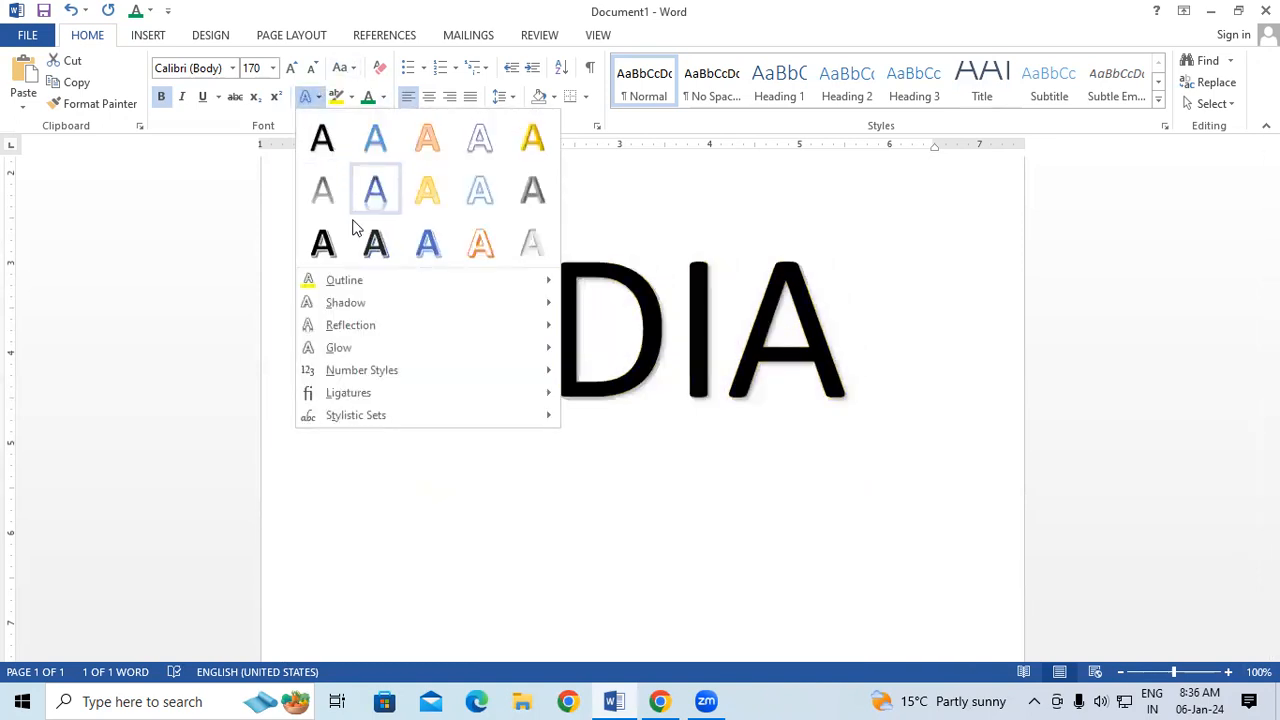
mouse_move(371, 347)
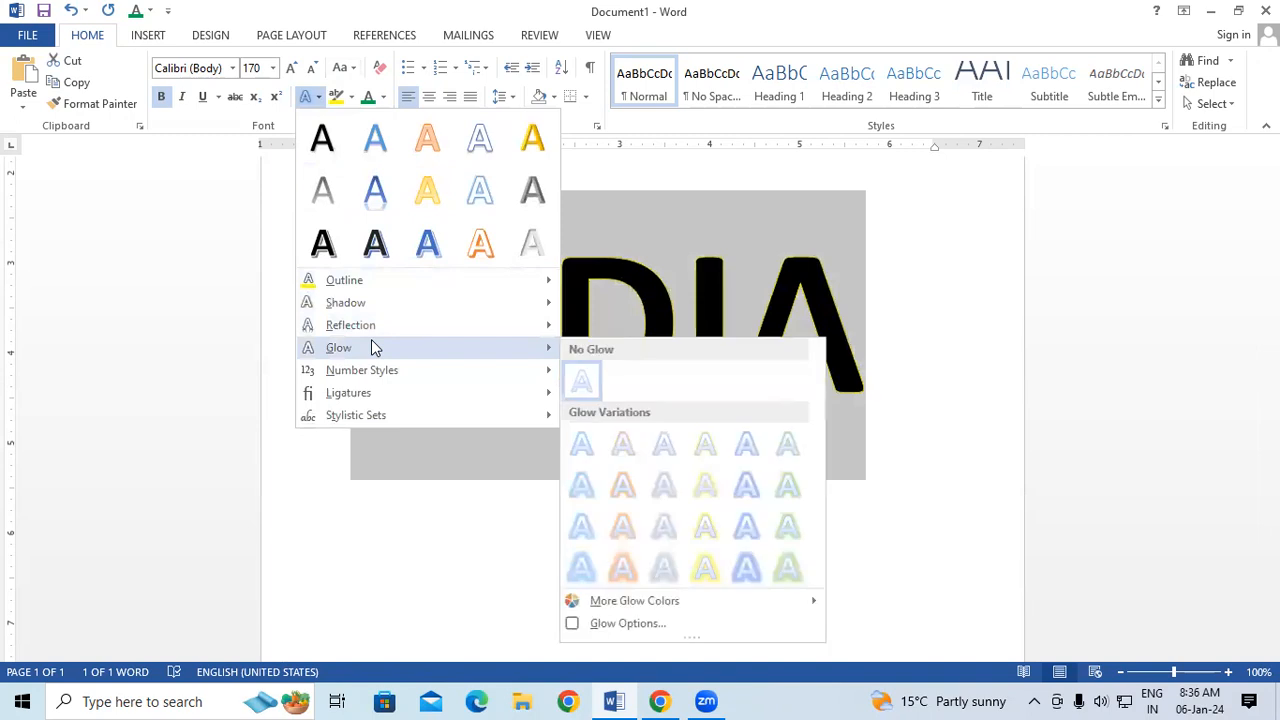
left_click(626, 570)
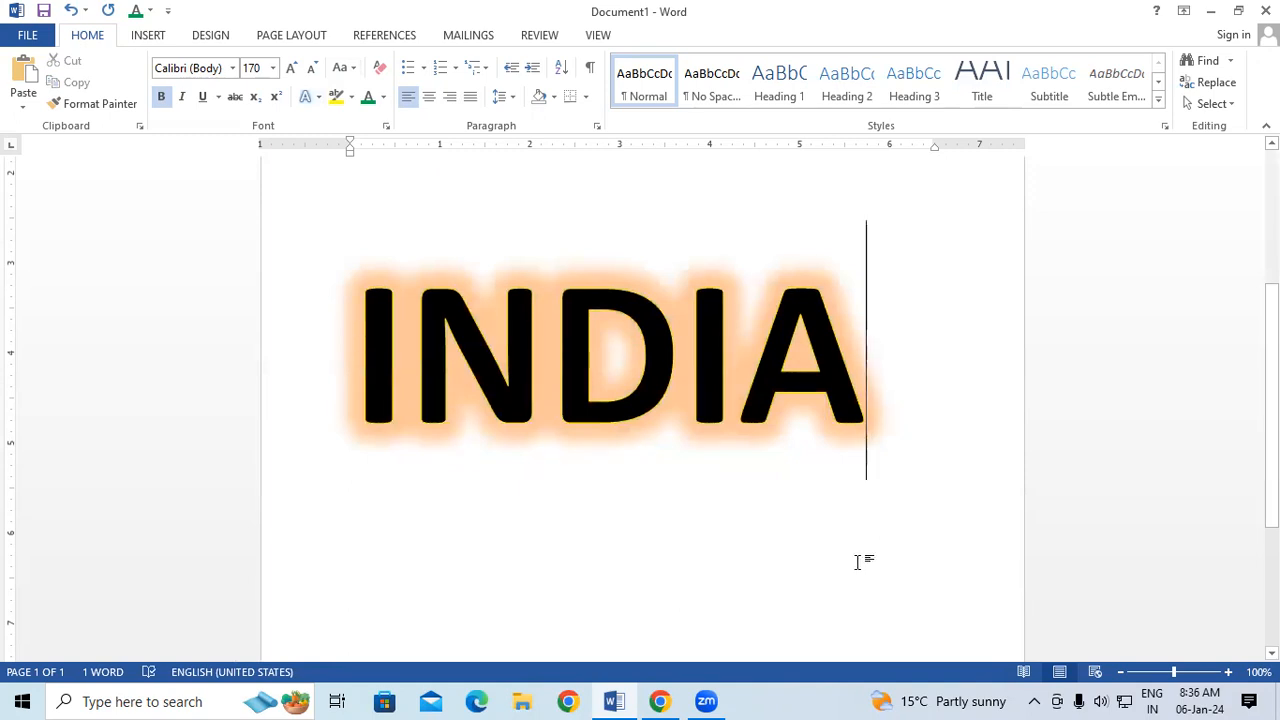
Change the font color of "INDIA" to standard red
left_click_drag(363, 343, 720, 372)
left_click(786, 377)
key("shift+Right")
left_click(603, 429)
triple_click(366, 343)
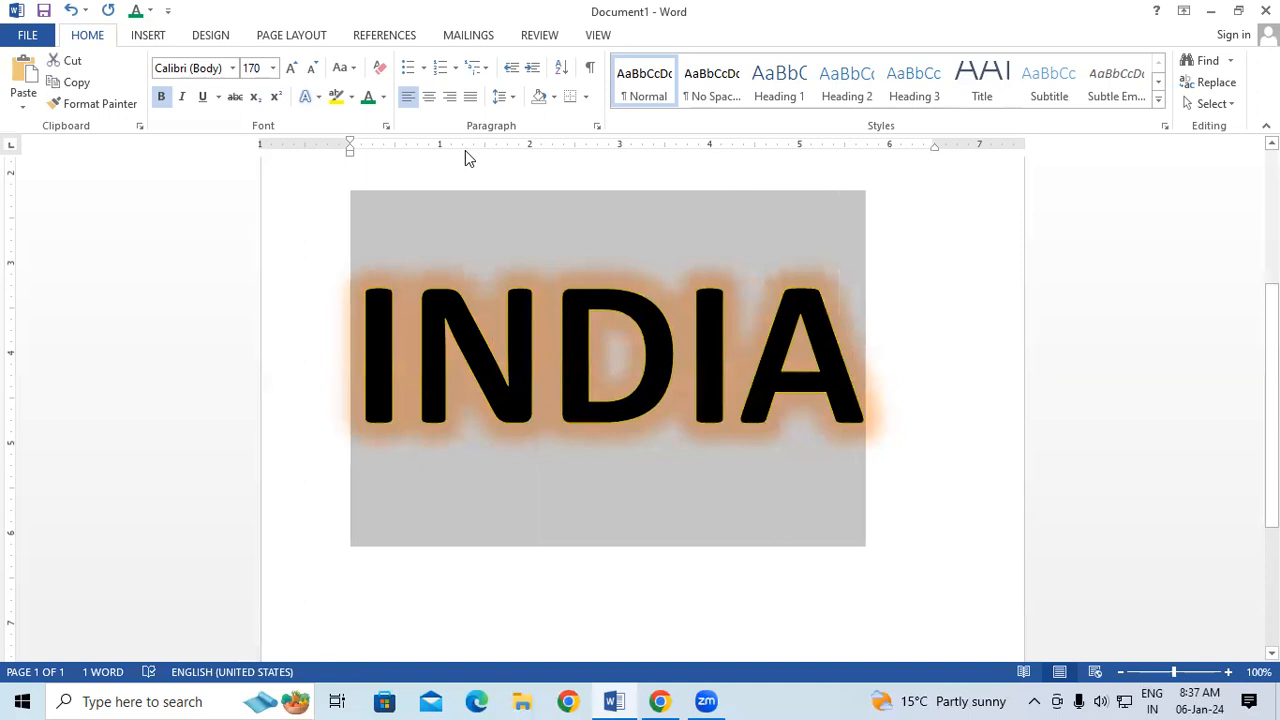
left_click(383, 97)
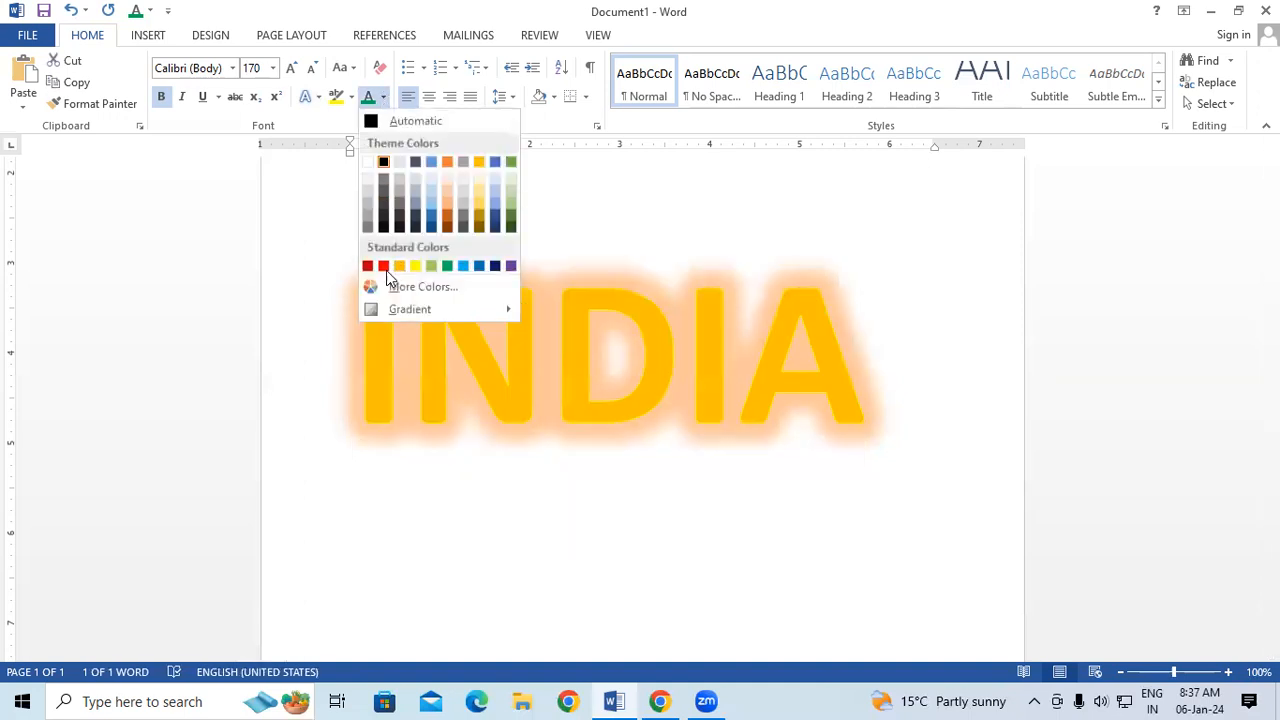
left_click(384, 266)
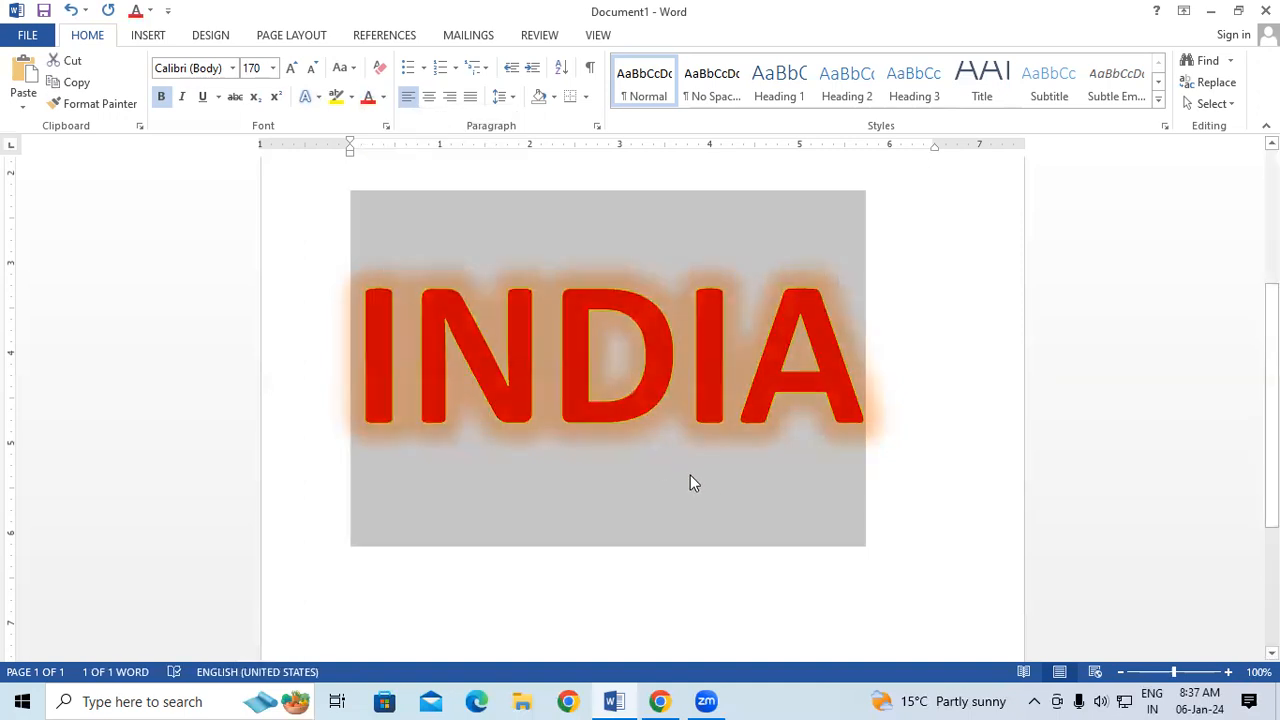
left_click(712, 489)
Give "INDIA" a gradient text fill and reduce it to three gradient stops, with the middle one near the center
mouse_move(362, 328)
left_mouse_down()
mouse_move(529, 356)
mouse_move(869, 370)
left_mouse_up()
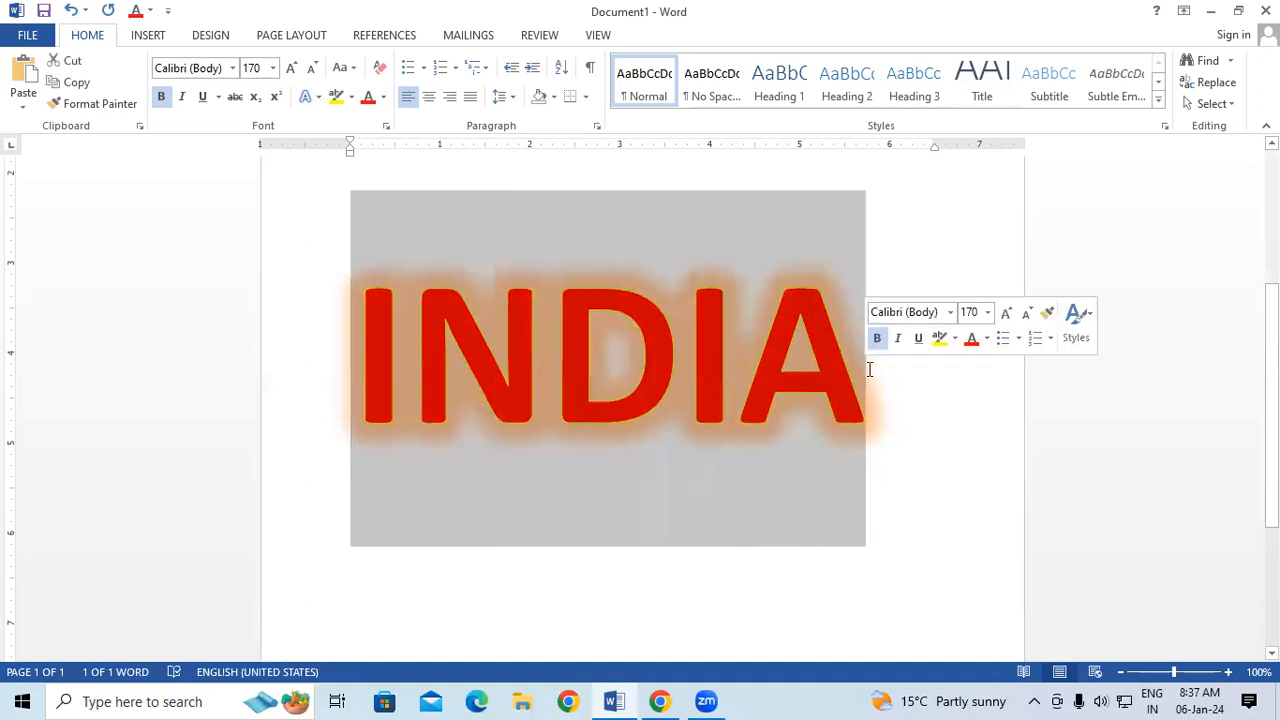
left_click(383, 97)
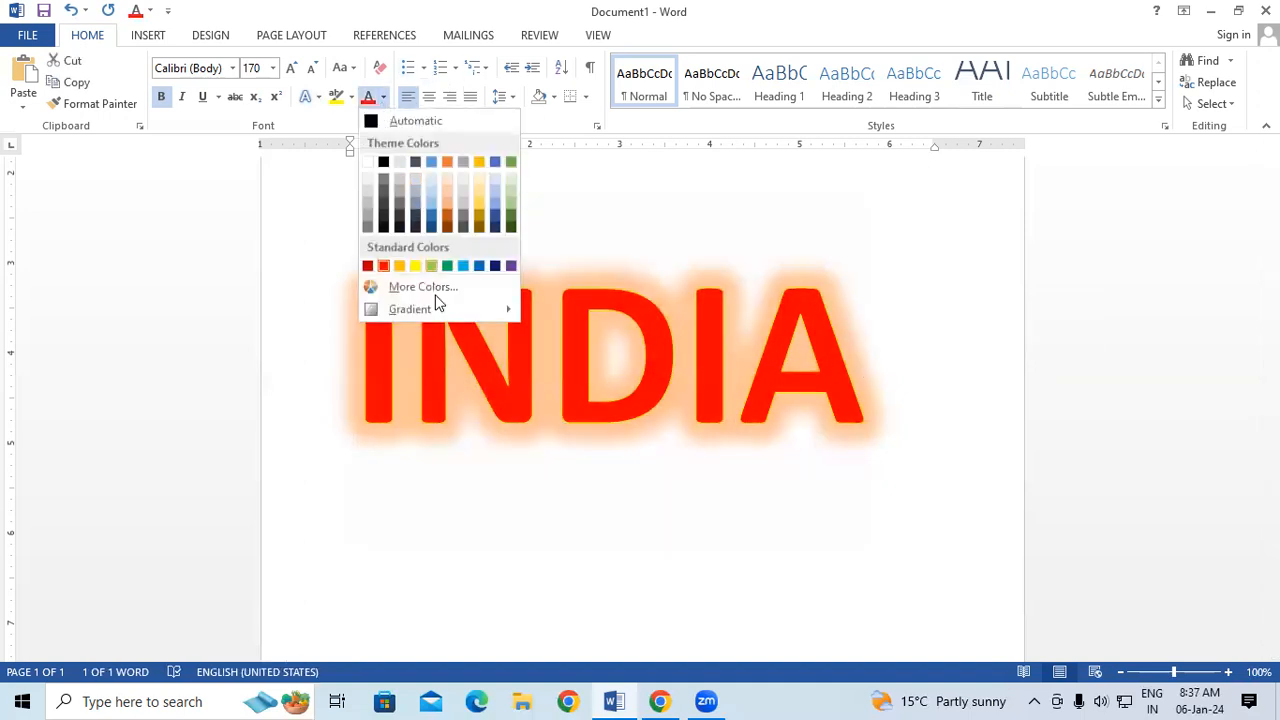
mouse_move(434, 310)
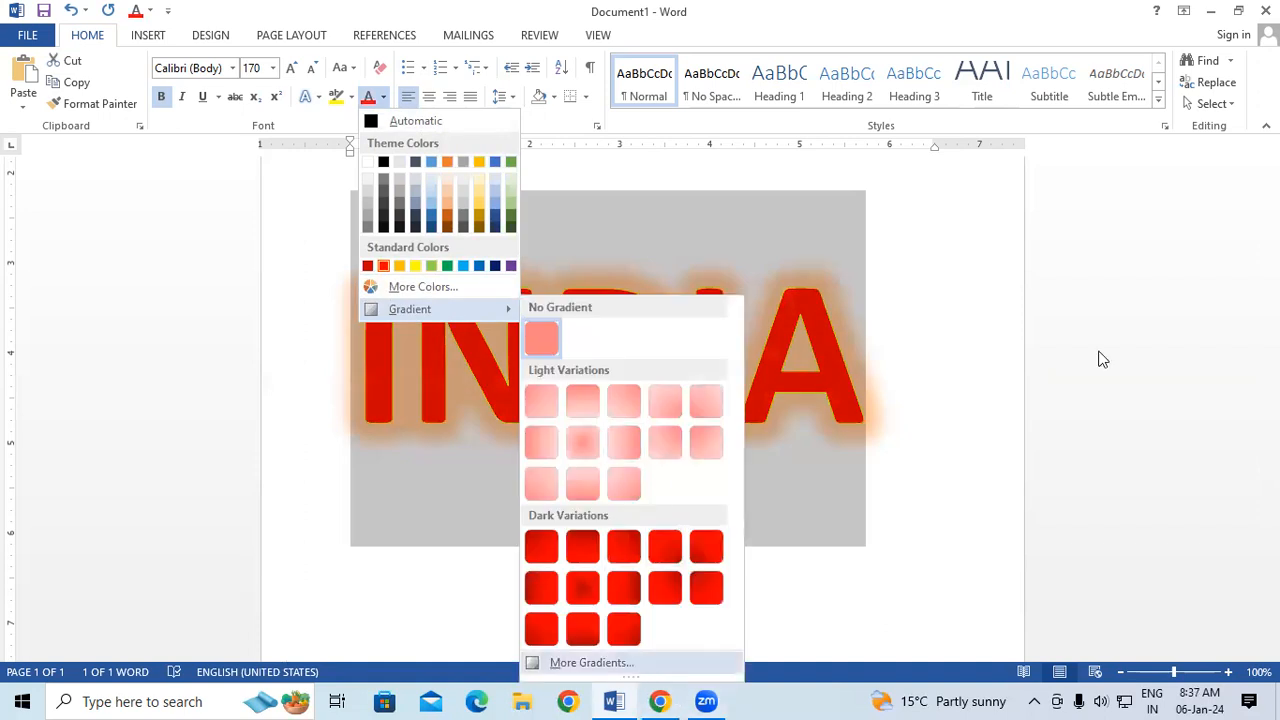
left_click(1060, 303)
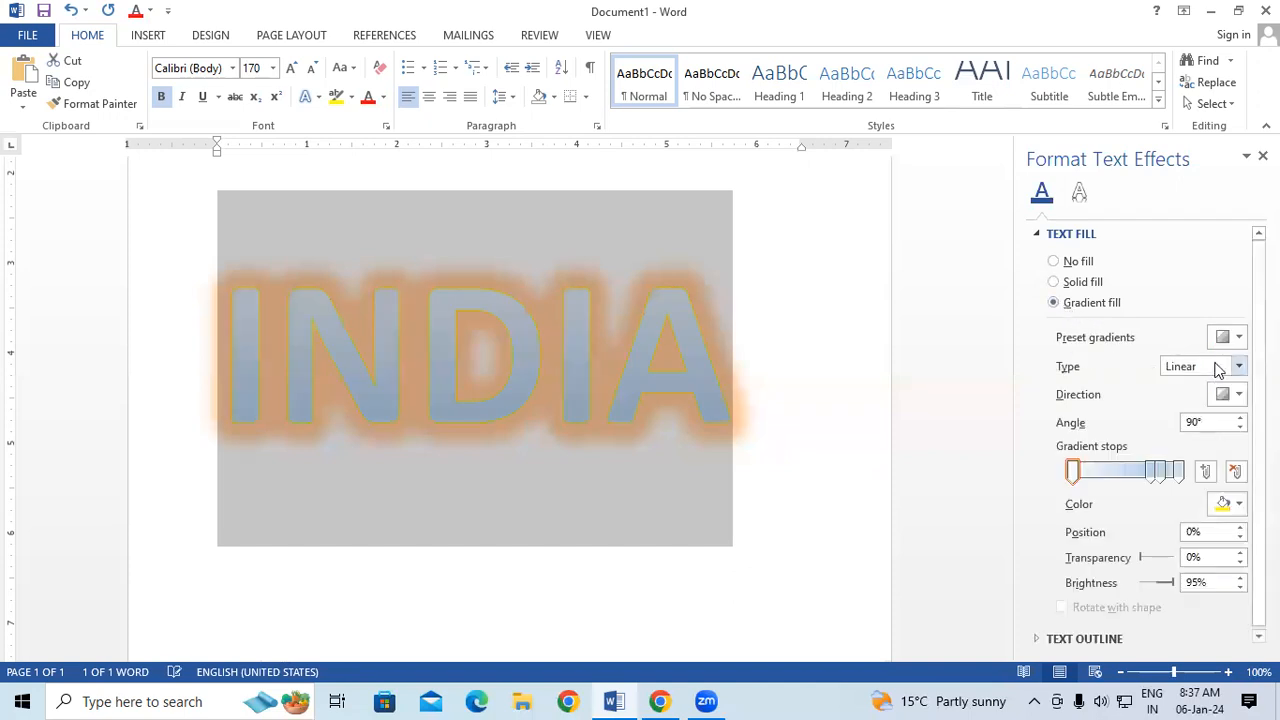
left_click(1141, 470)
mouse_move(1138, 470)
left_mouse_down()
mouse_move(1110, 470)
mouse_move(1146, 474)
left_mouse_up()
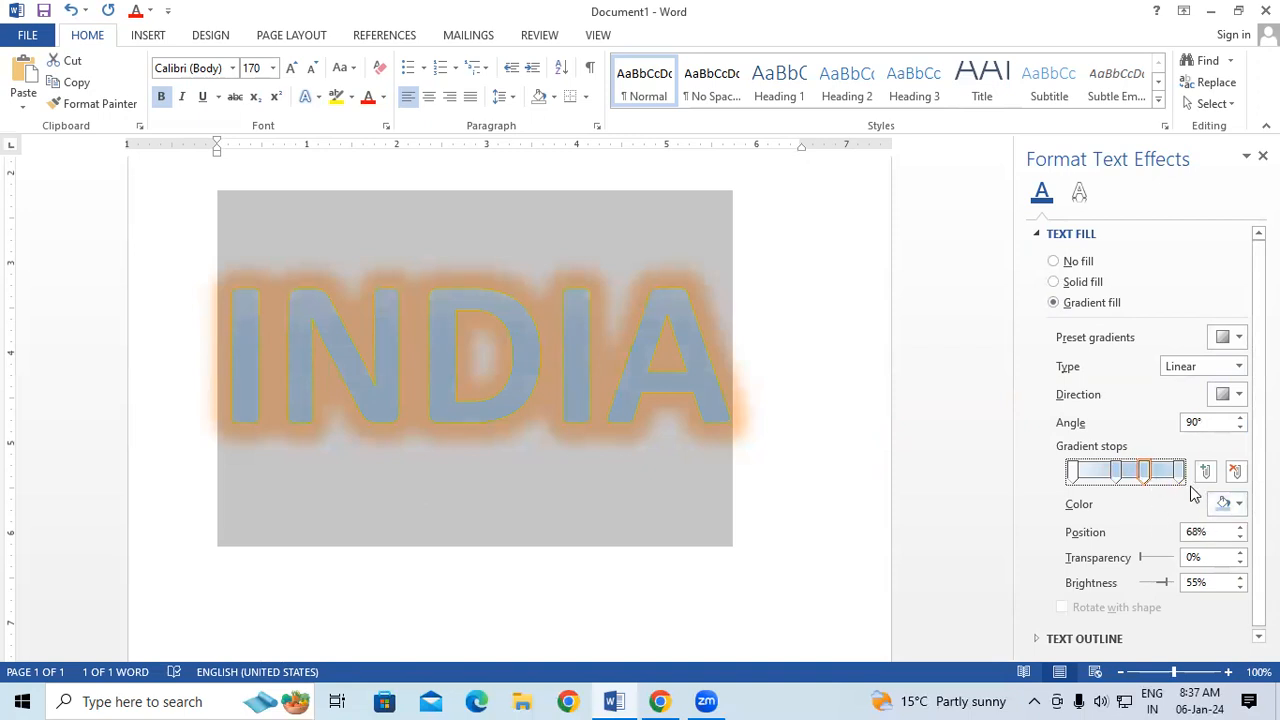
left_click(1235, 471)
left_click_drag(1116, 471, 1126, 471)
Color the three gradient stops of the "INDIA" text fill red, white and green, and close the text effects settings
left_click(1073, 472)
left_click(1236, 507)
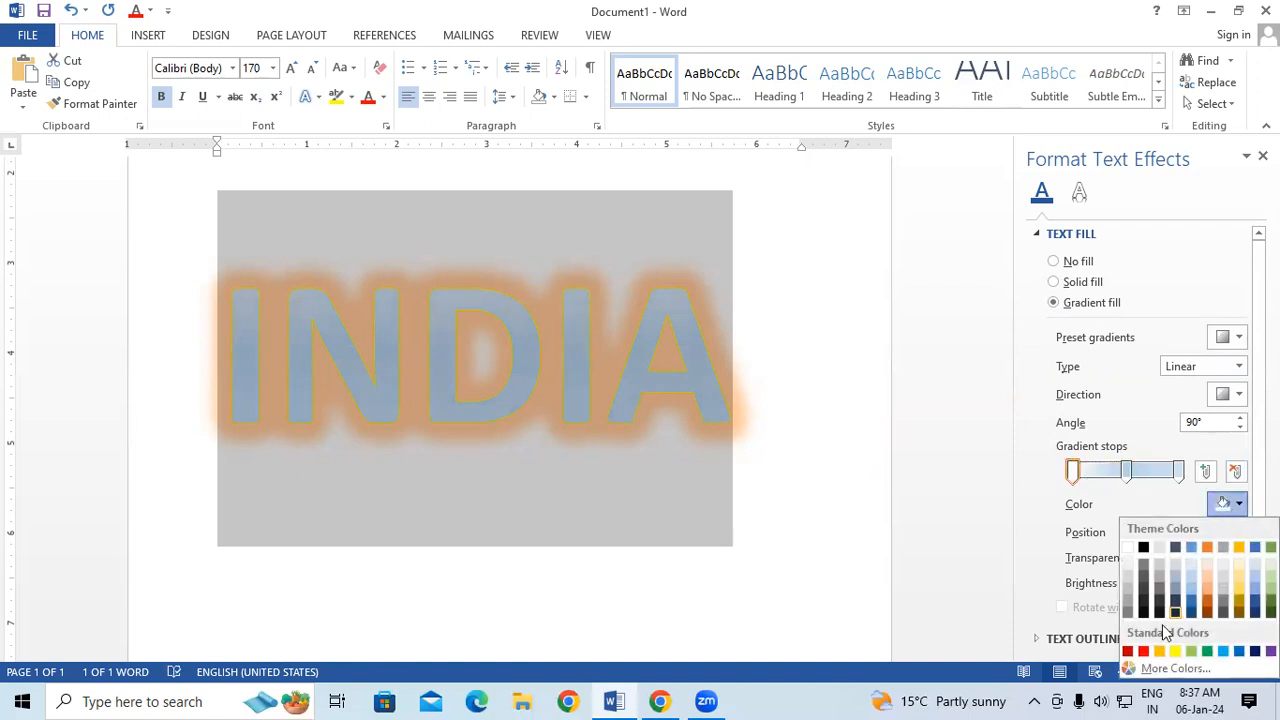
left_click(1145, 652)
left_click(1126, 471)
left_click(1237, 507)
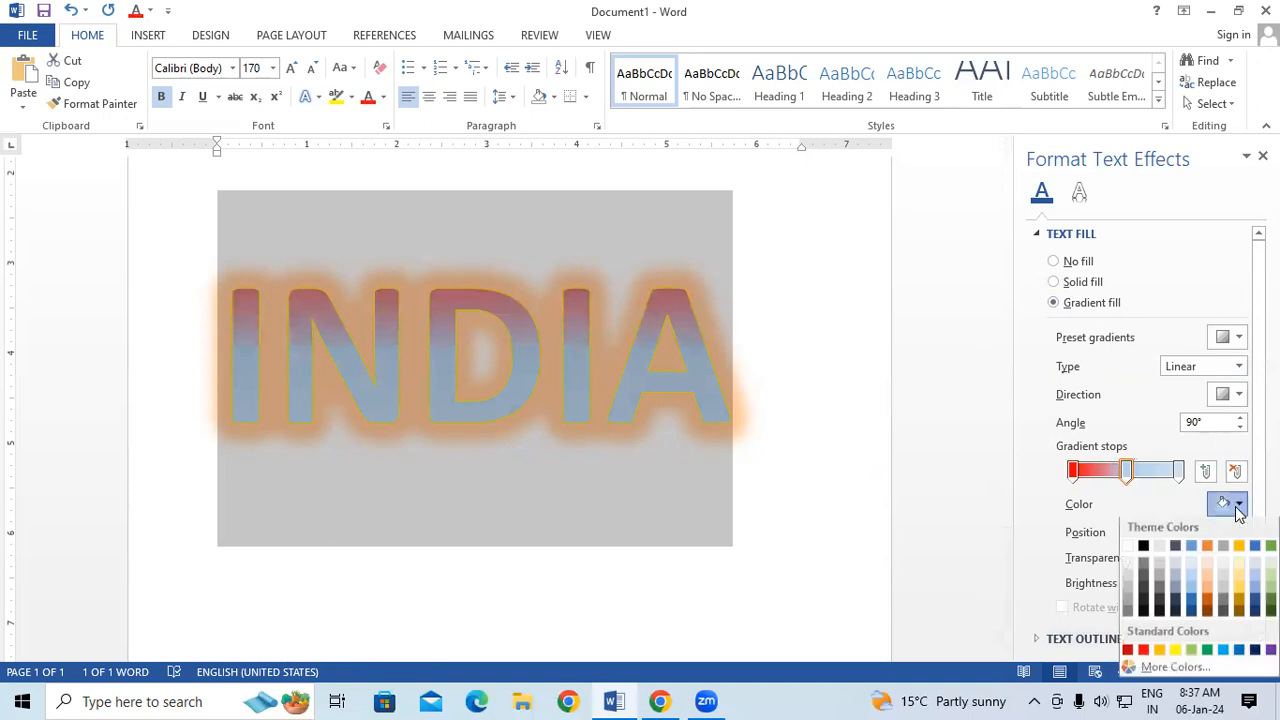
left_click(1133, 555)
left_click(1178, 470)
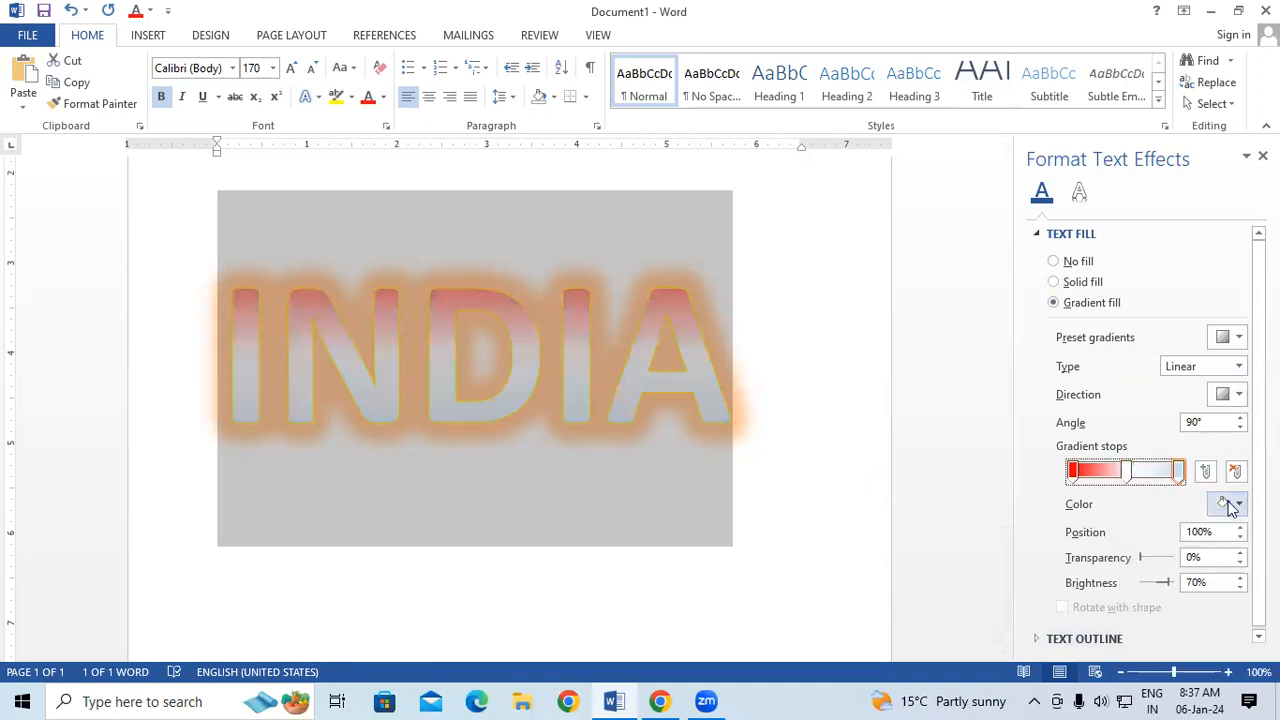
left_click(1237, 504)
left_click(1208, 652)
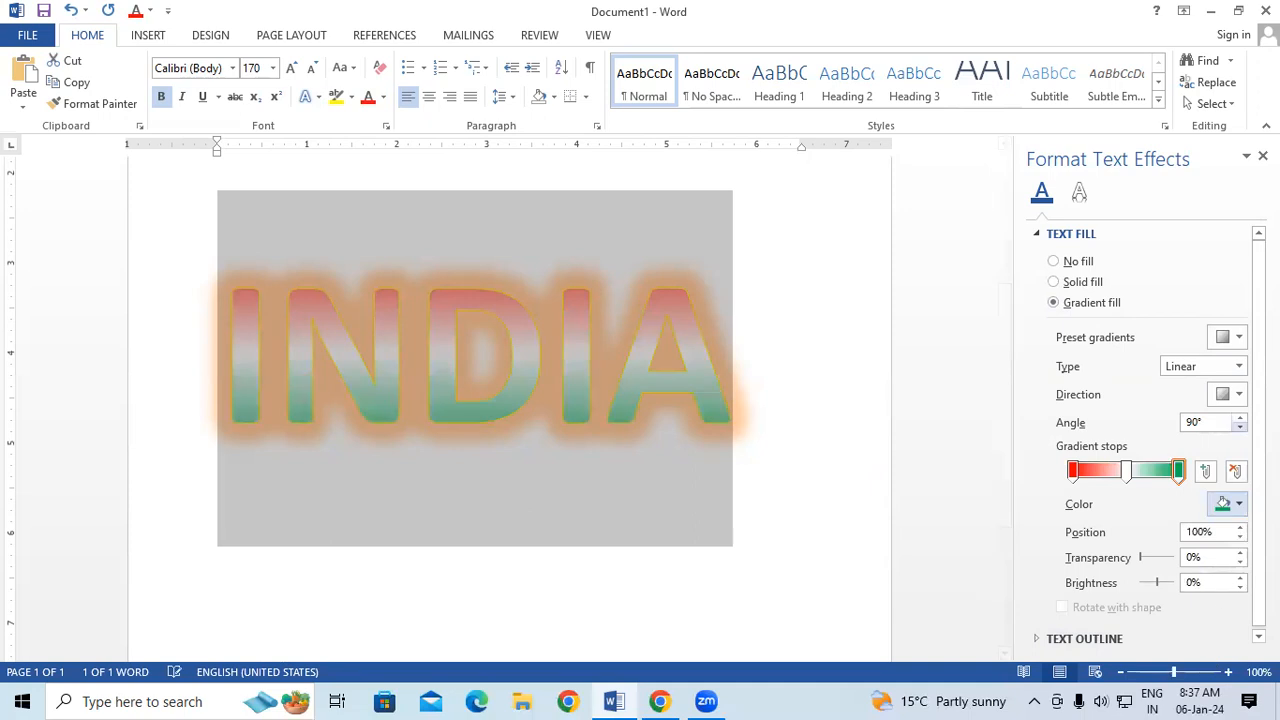
left_click(1262, 156)
left_click(983, 360)
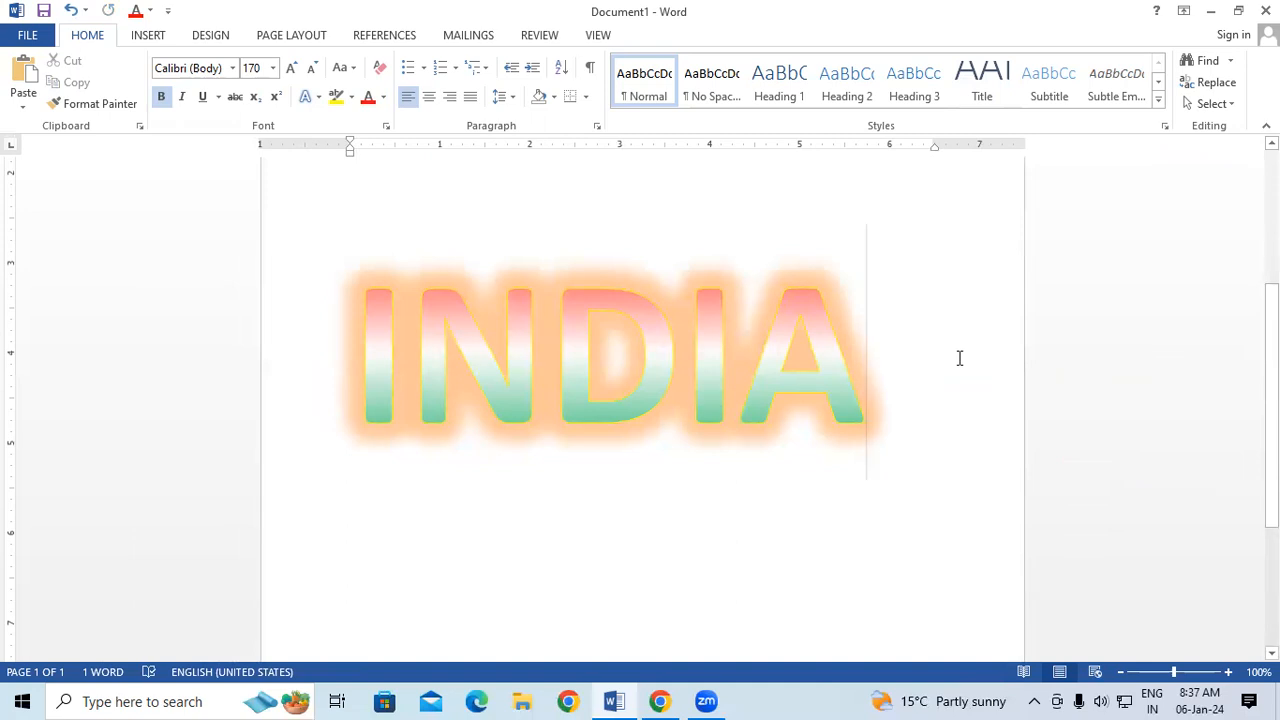
Clear all formatting from the entire document text
key("ctrl+a")
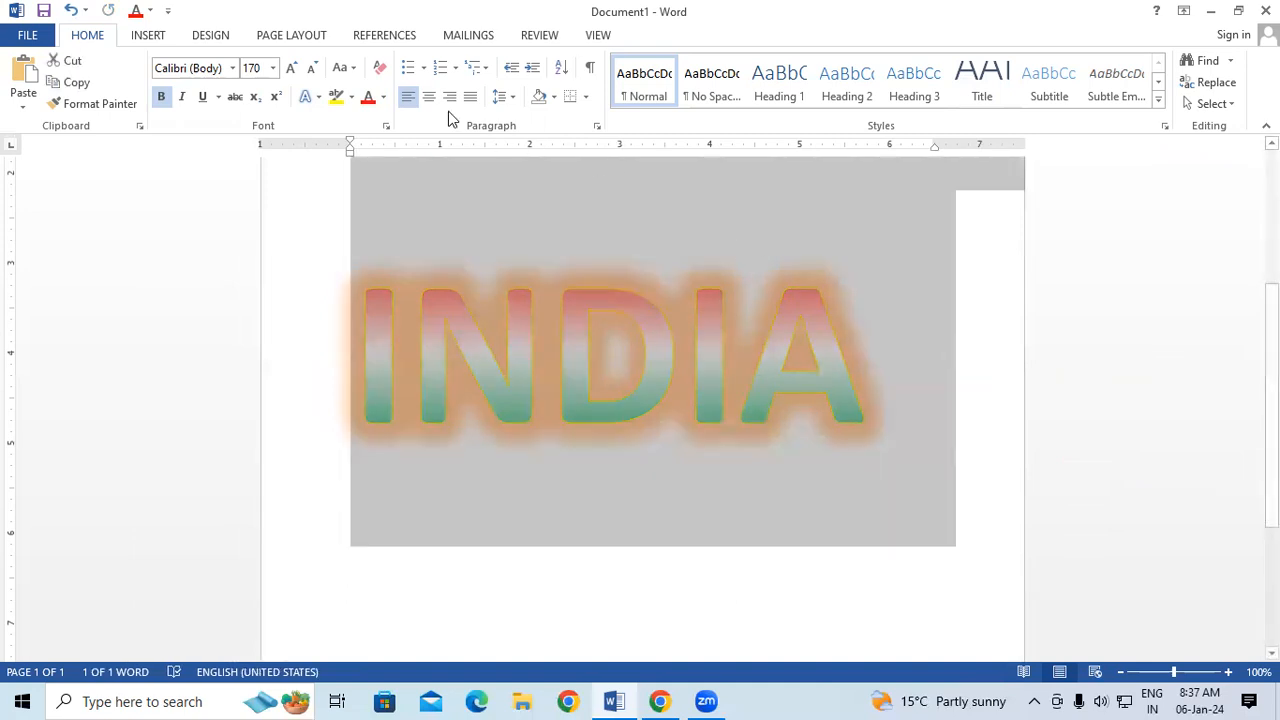
left_click(378, 70)
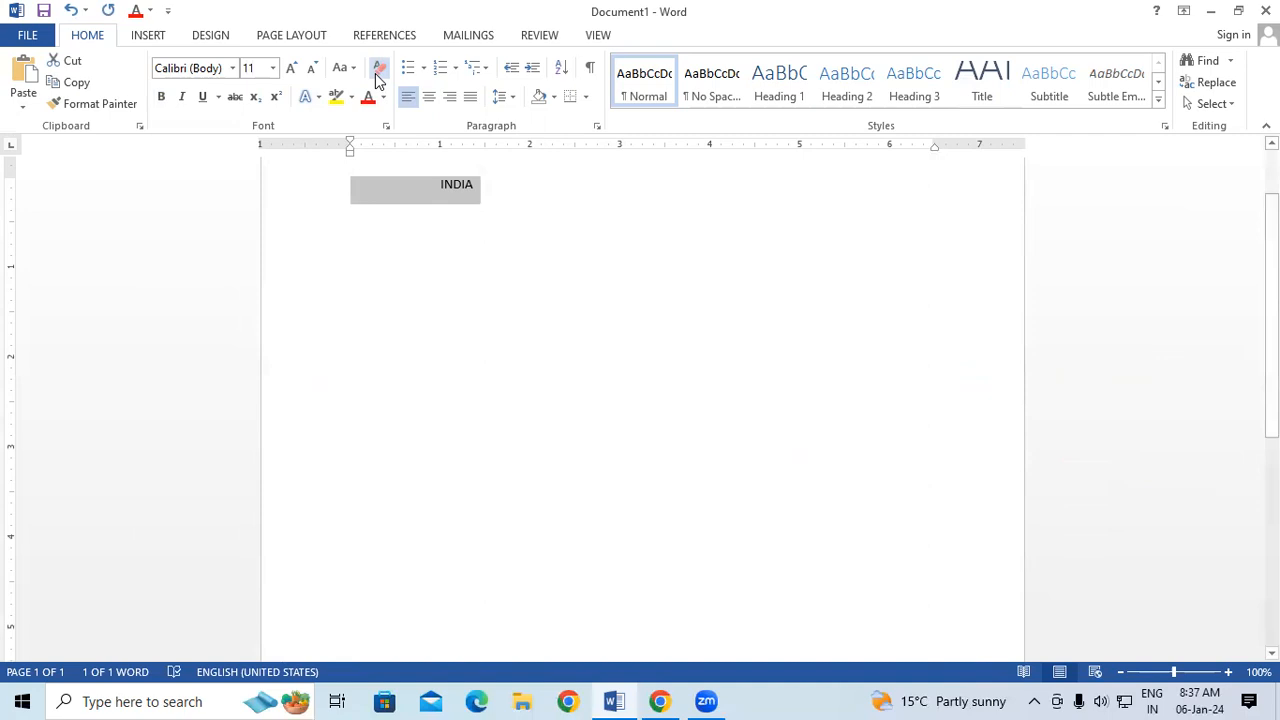
Enlarge the font size of "INDIA" to 160
left_click(450, 258)
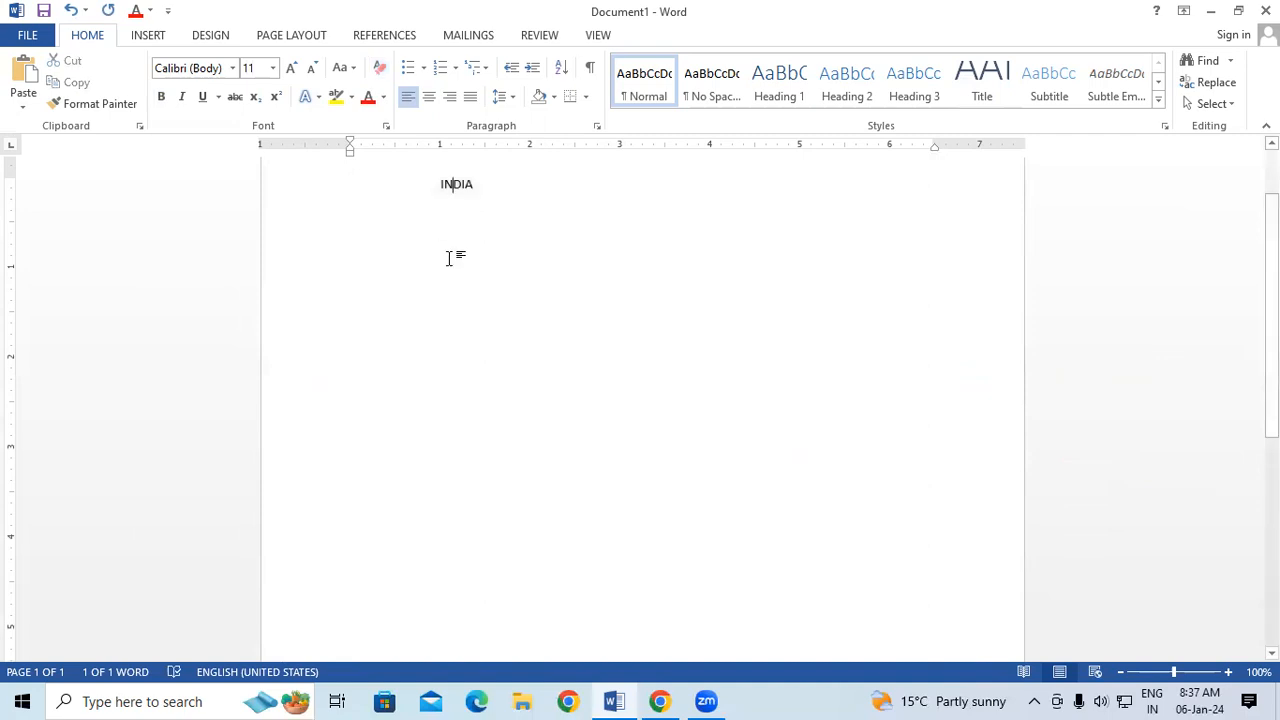
left_click_drag(443, 189, 477, 194)
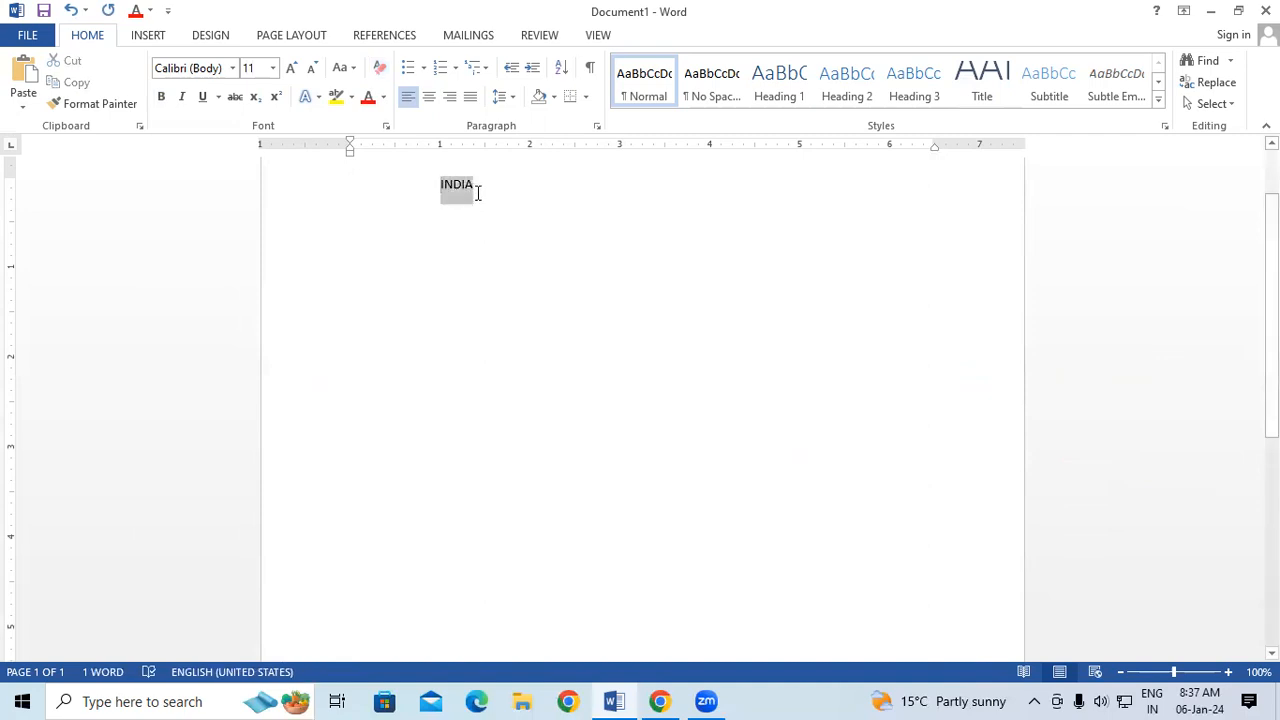
left_click(291, 68)
left_click(291, 68)
left_click(291, 68)
left_click(291, 68)
left_click(291, 68)
left_click(291, 68)
left_click(291, 68)
left_click(291, 68)
left_click(291, 68)
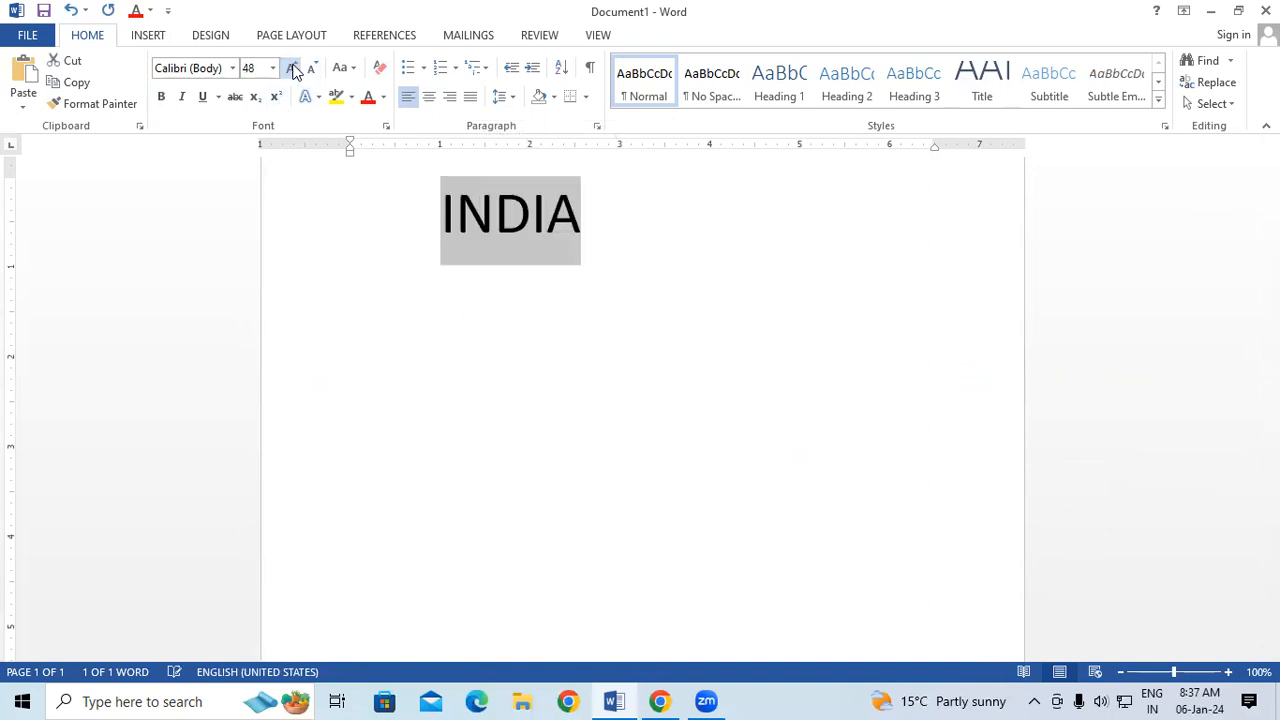
left_click(291, 68)
left_click(291, 68)
left_click(291, 68)
left_click(291, 68)
left_click(291, 68)
left_click(291, 68)
left_click(291, 68)
left_click(291, 68)
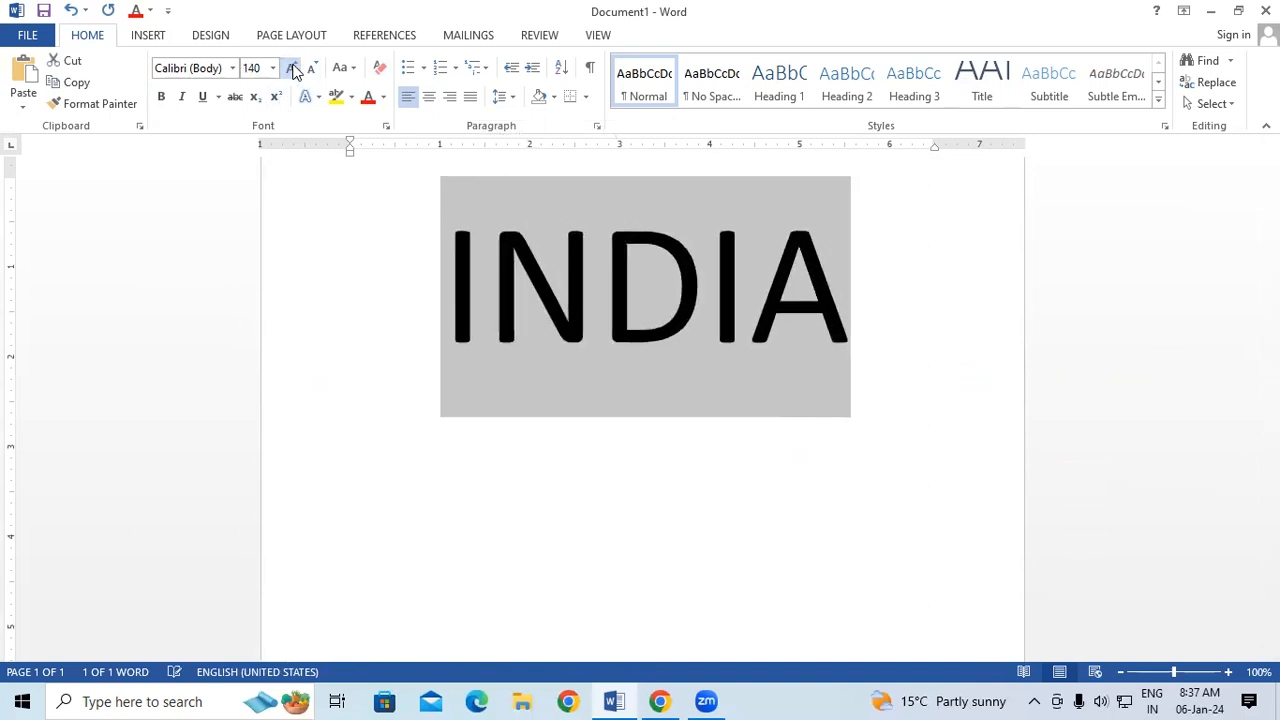
left_click(291, 68)
left_click(291, 68)
left_click(292, 68)
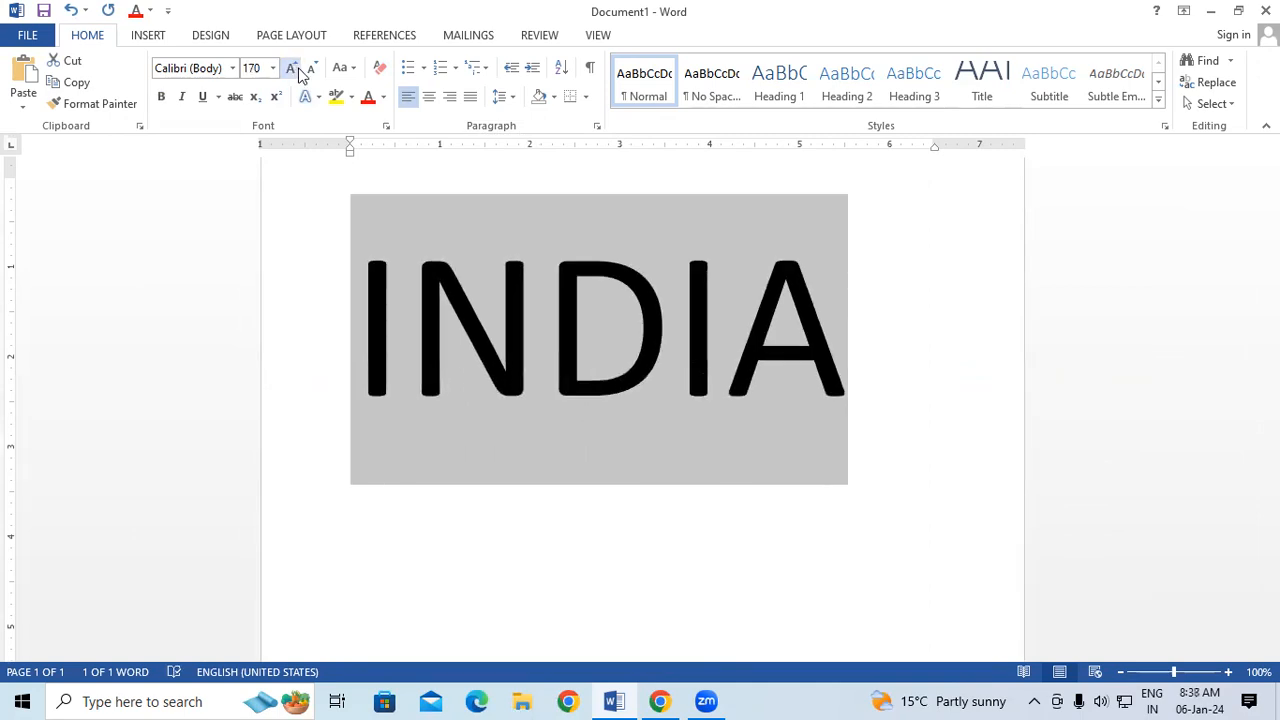
left_click(310, 68)
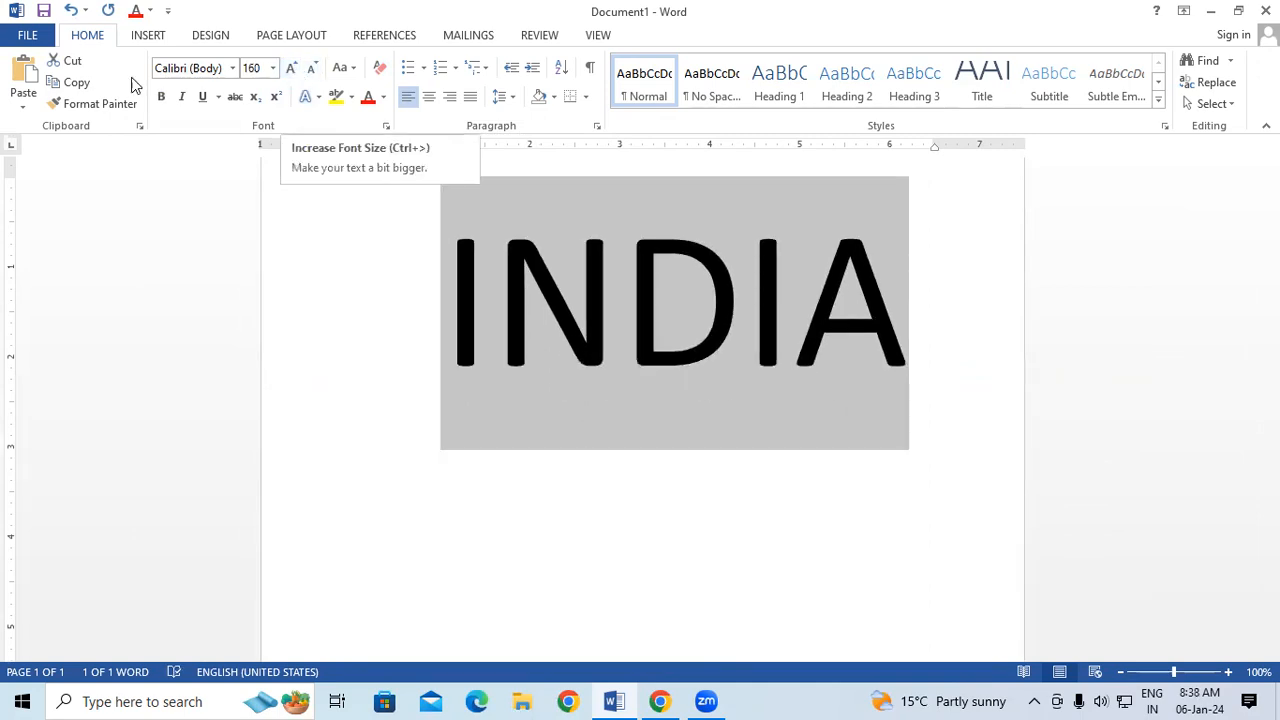
Make "INDIA" bold and apply the black preset text effect with a white outline and hard shadow
left_click(160, 97)
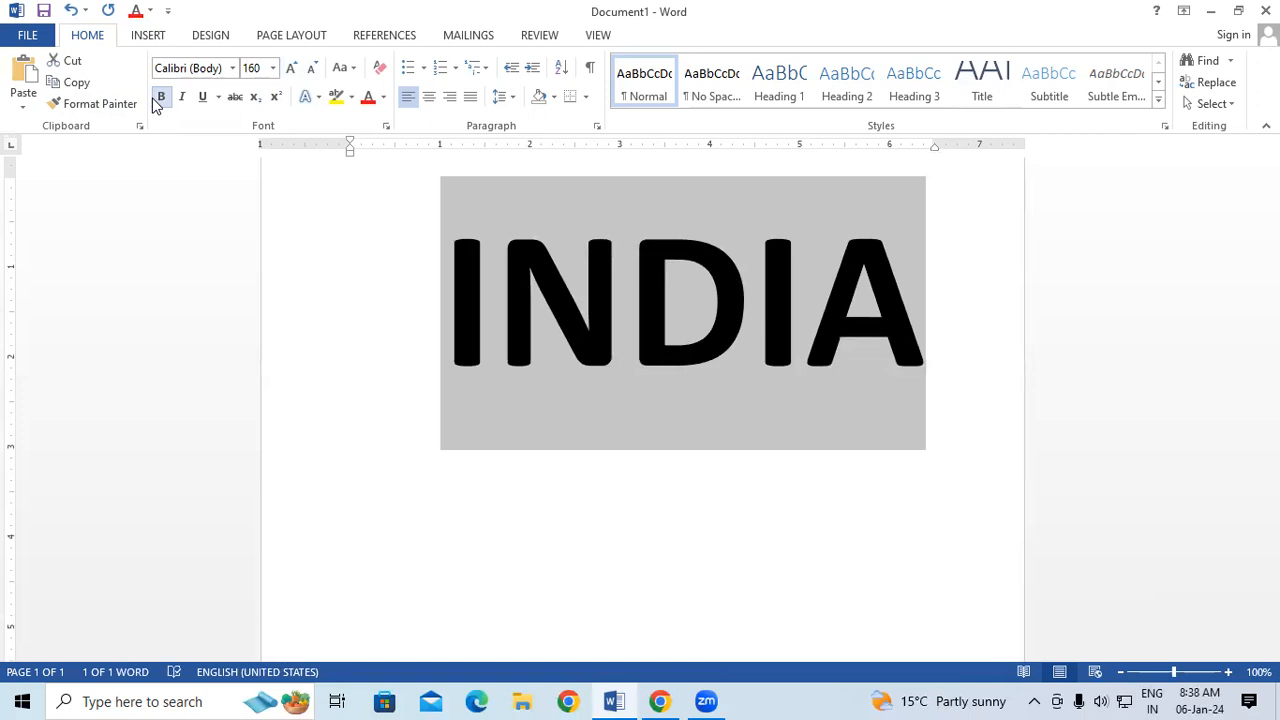
left_click(315, 100)
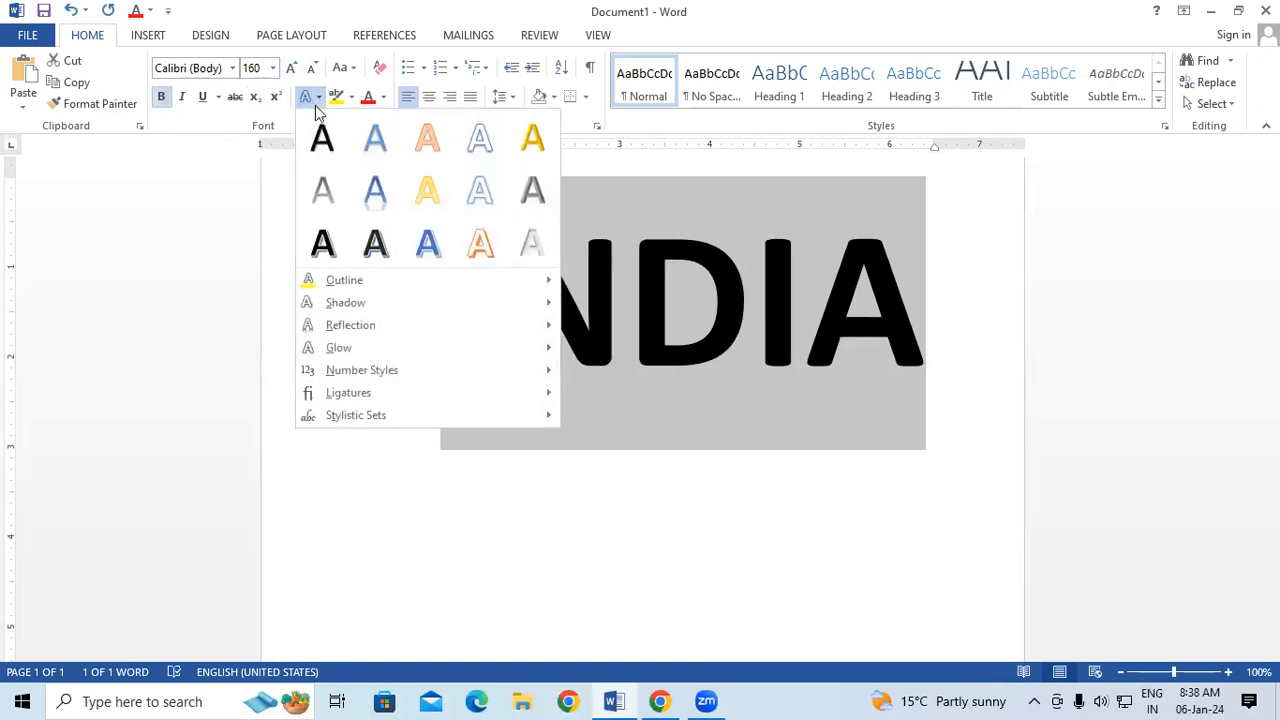
left_click(313, 242)
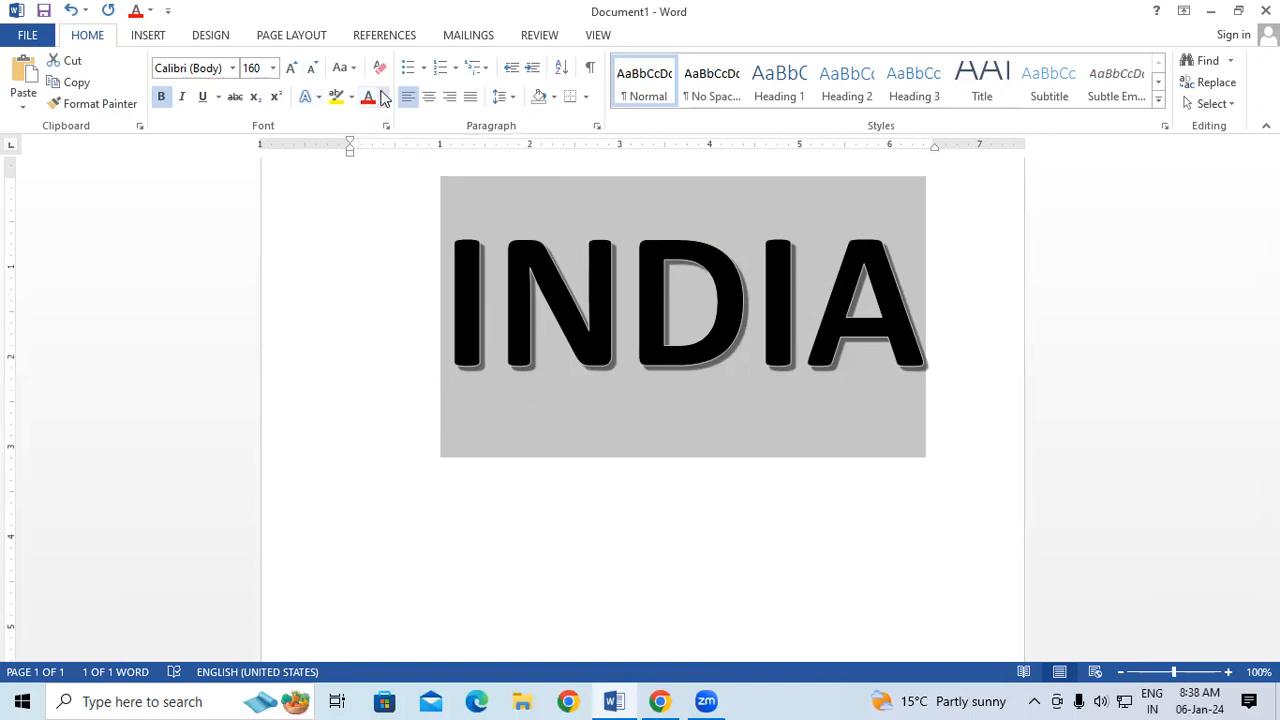
Give "INDIA" a gradient text fill, color its first gradient stop green and move that stop to the 12% position
left_click(383, 97)
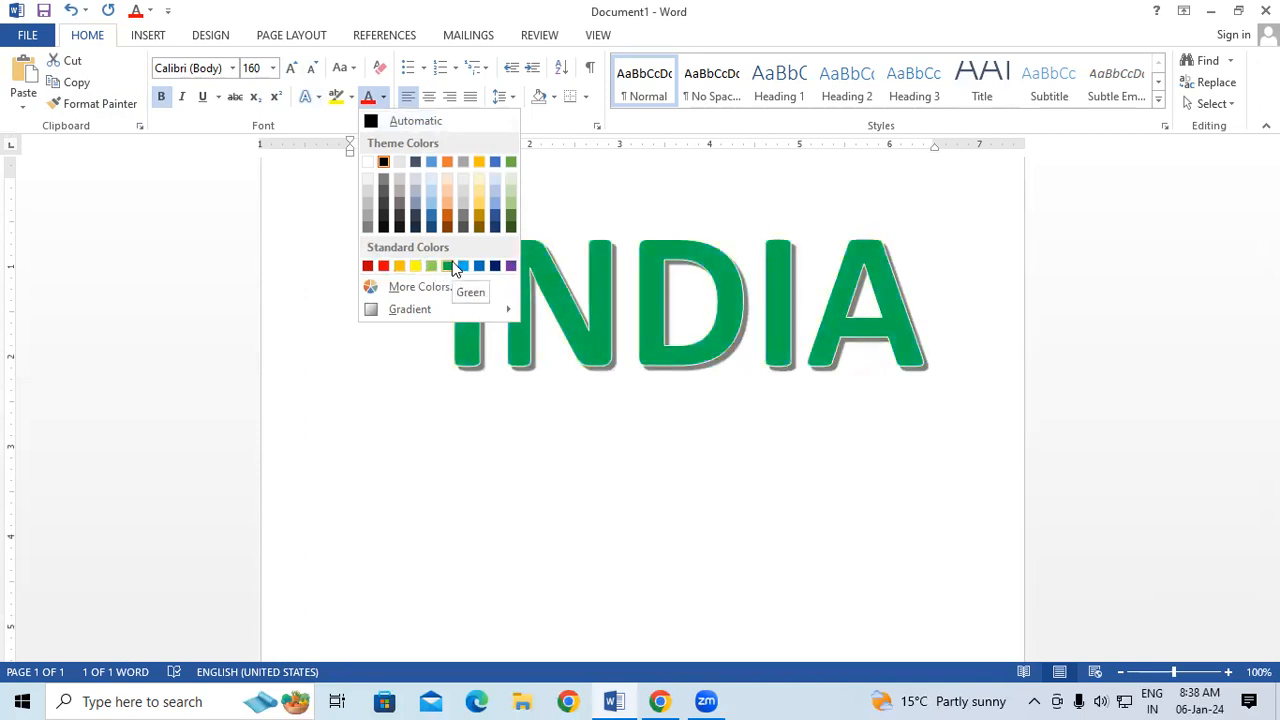
mouse_move(416, 313)
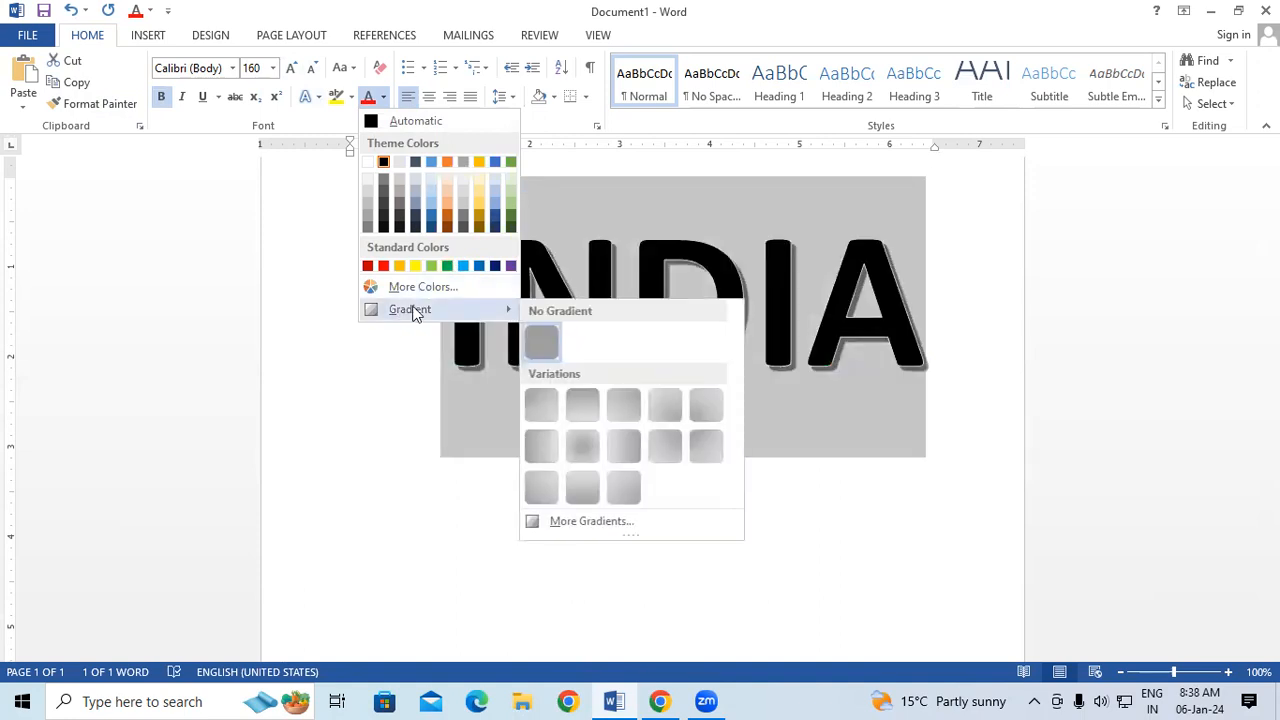
left_click(596, 521)
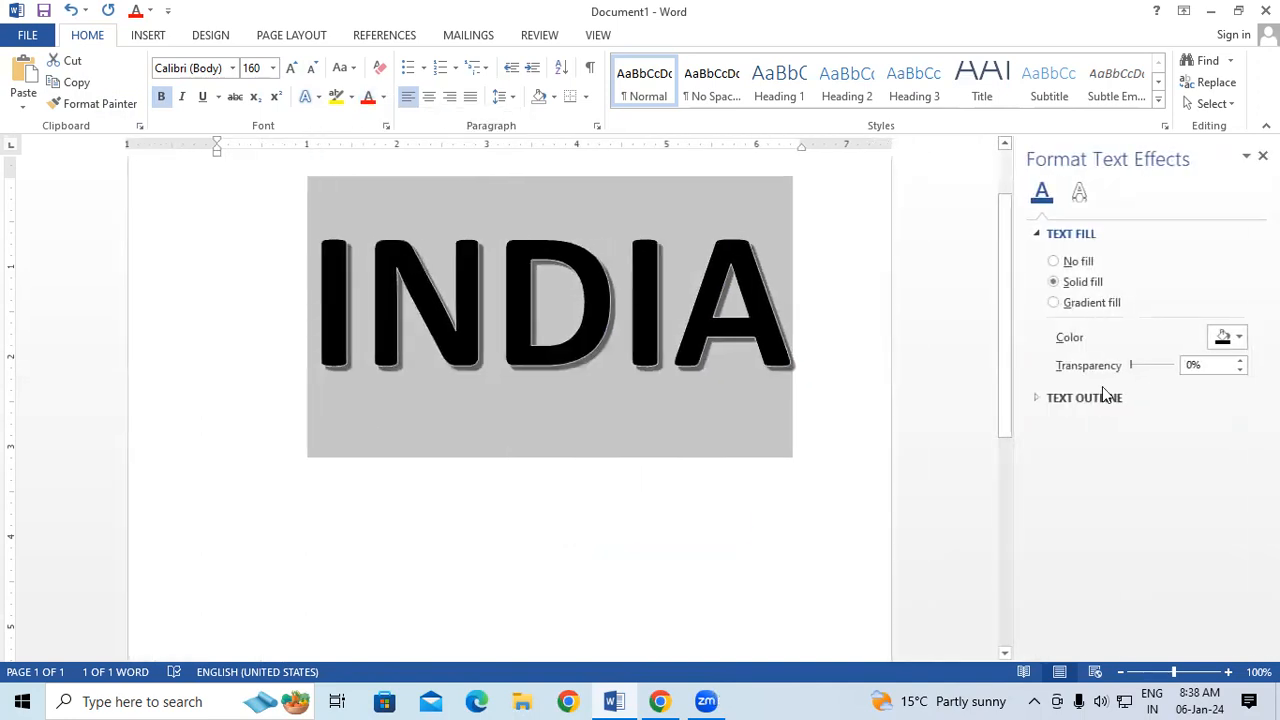
left_click(1075, 306)
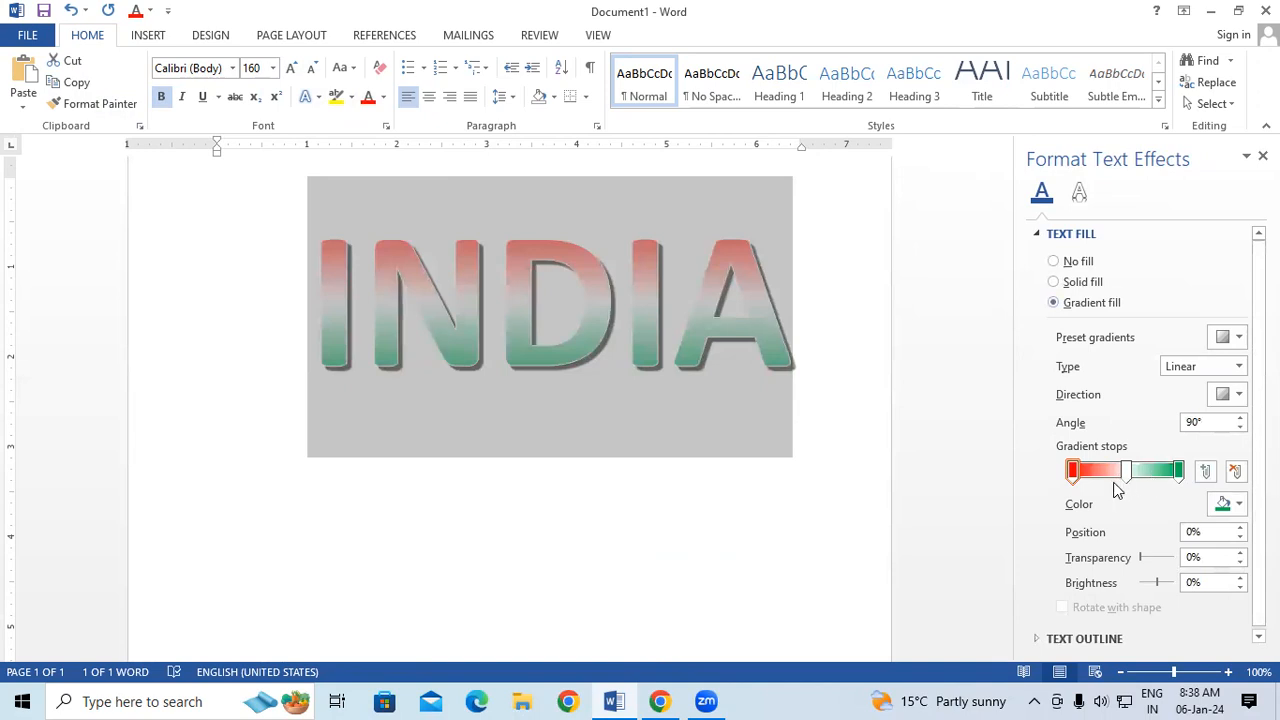
left_click(1075, 475)
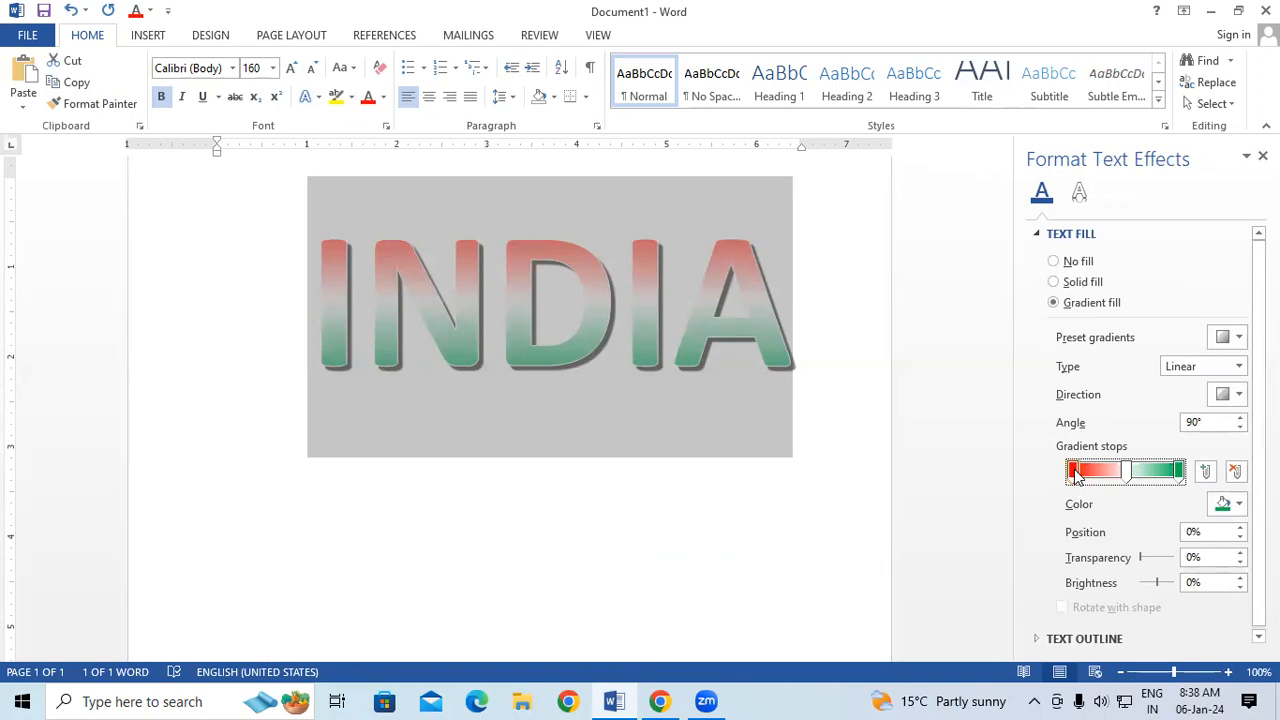
left_click(1222, 505)
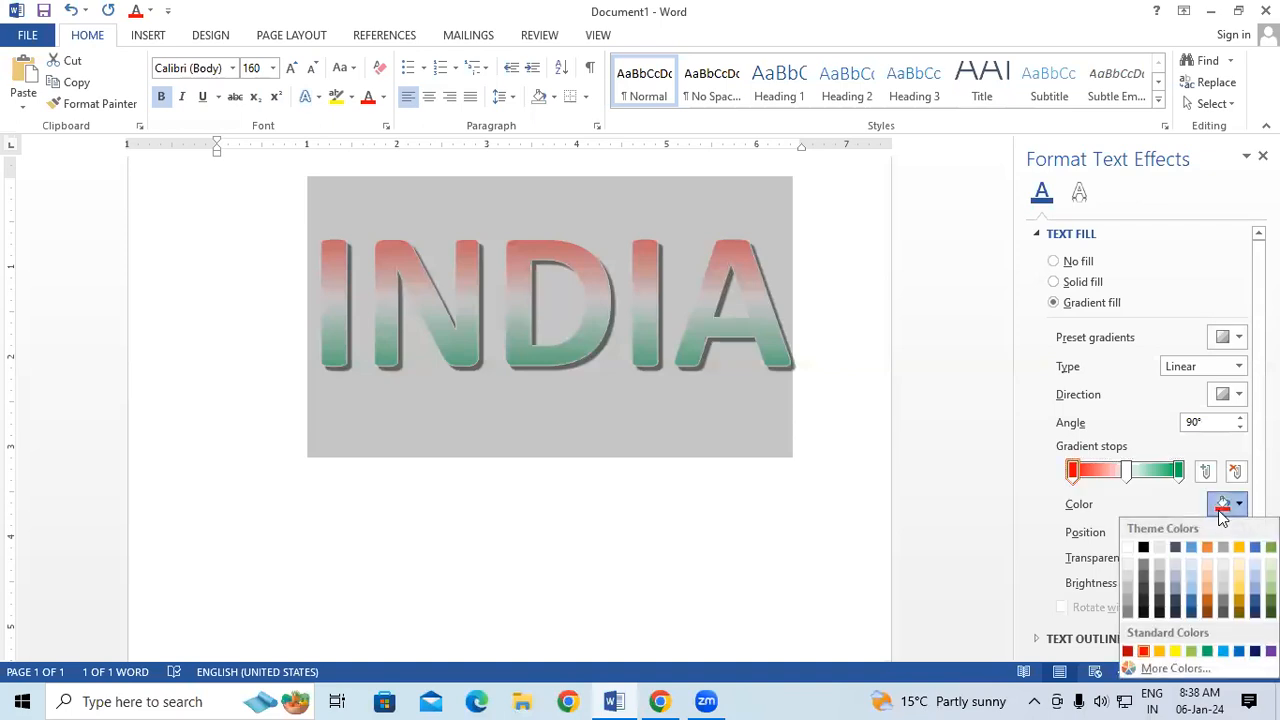
left_click(1207, 651)
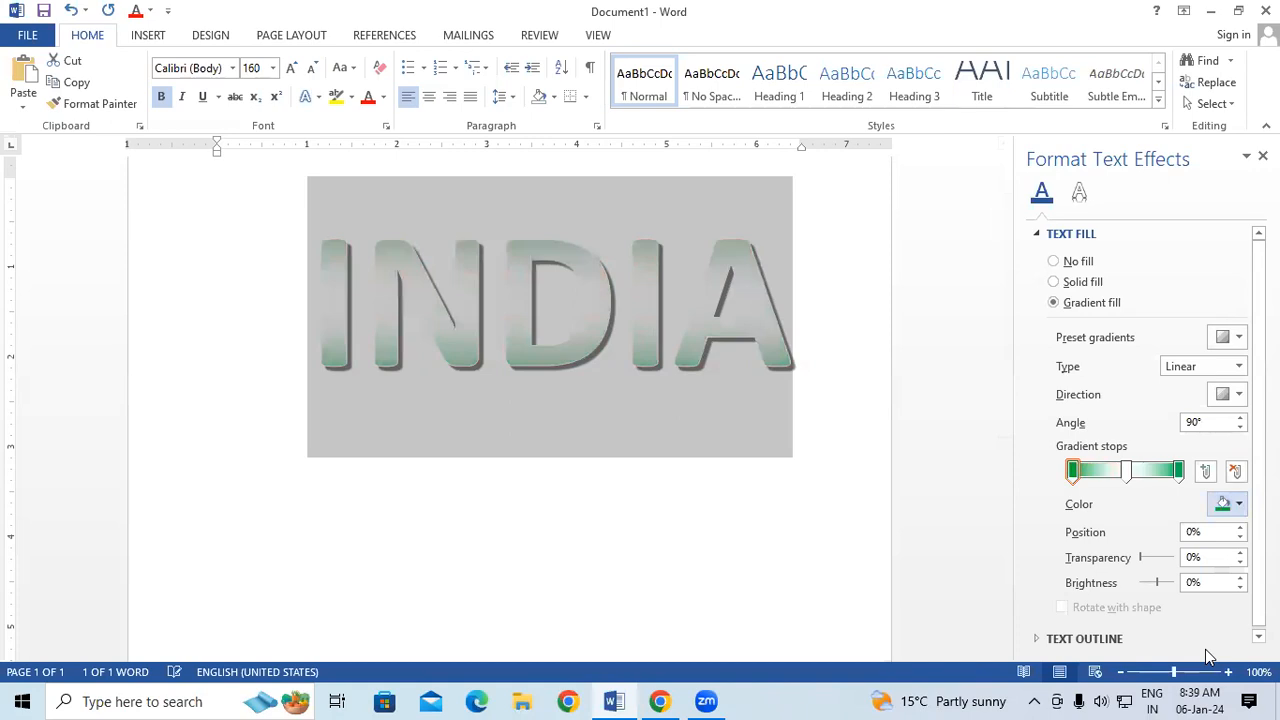
left_click(1076, 474)
left_click_drag(1078, 478, 1090, 482)
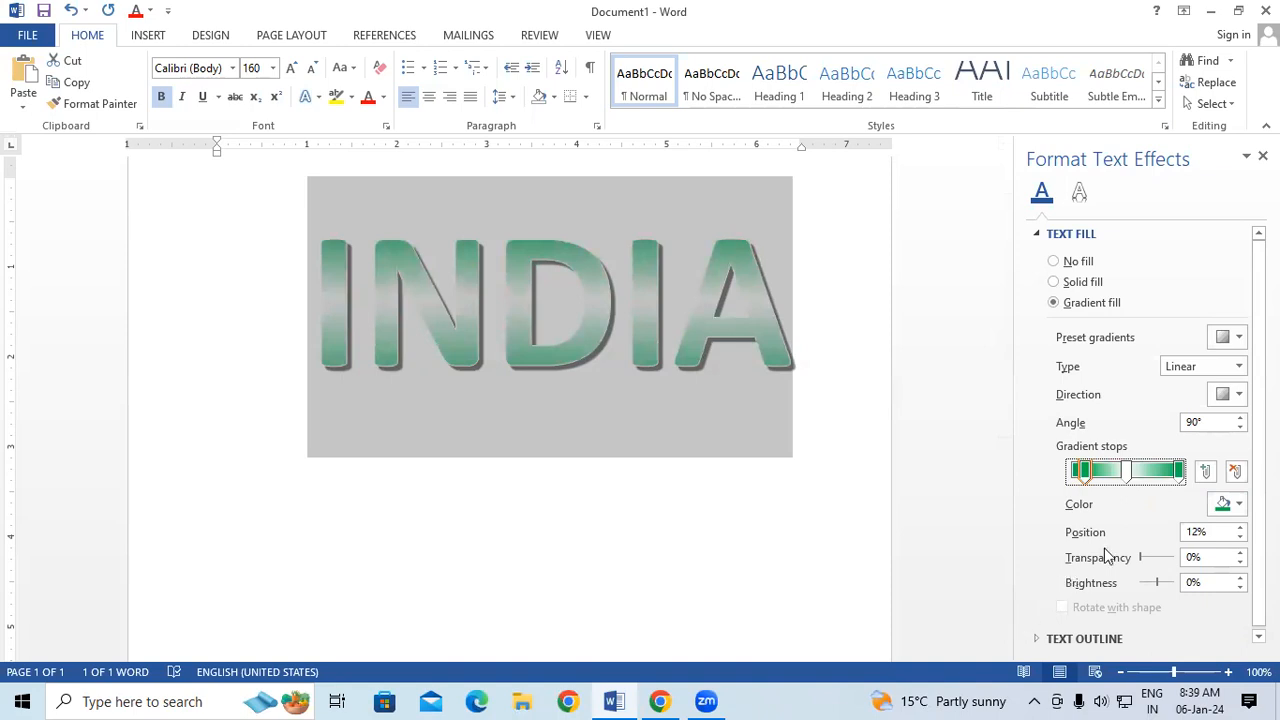
Color the last gradient stop of the "INDIA" text fill red and close the text effects settings
left_click(1128, 474)
left_click(1179, 472)
left_click(1238, 507)
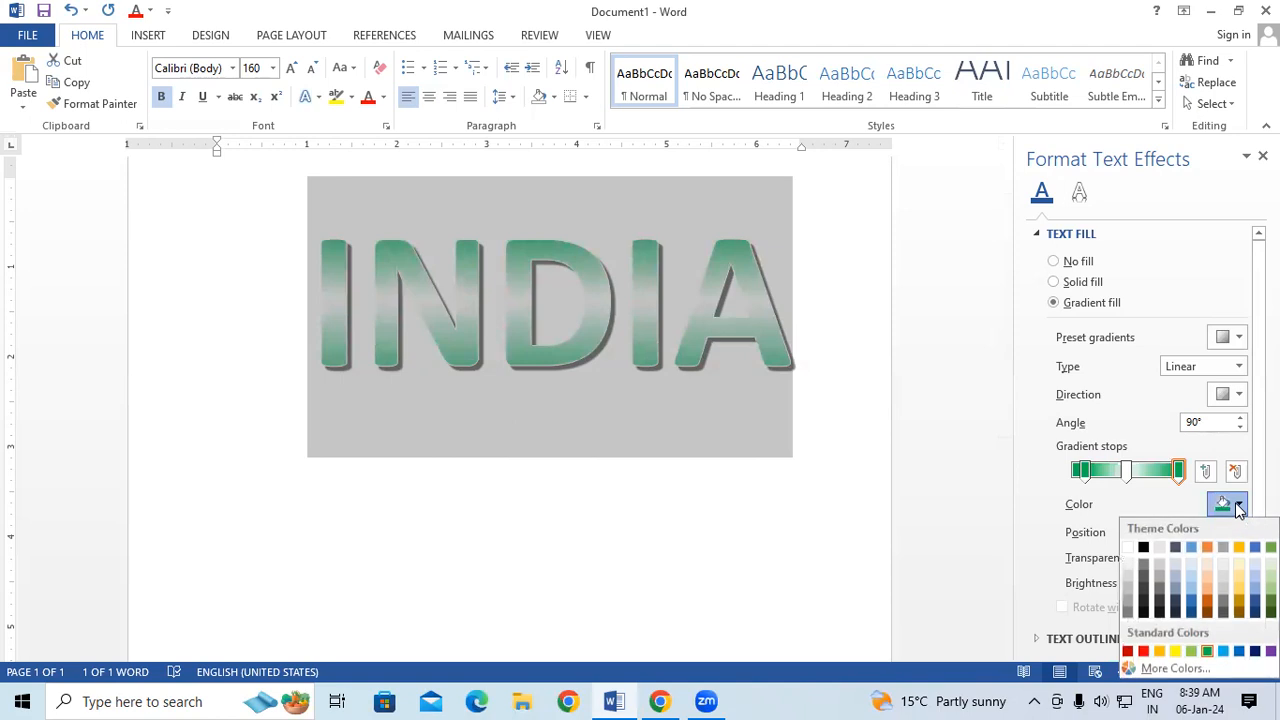
left_click(1144, 651)
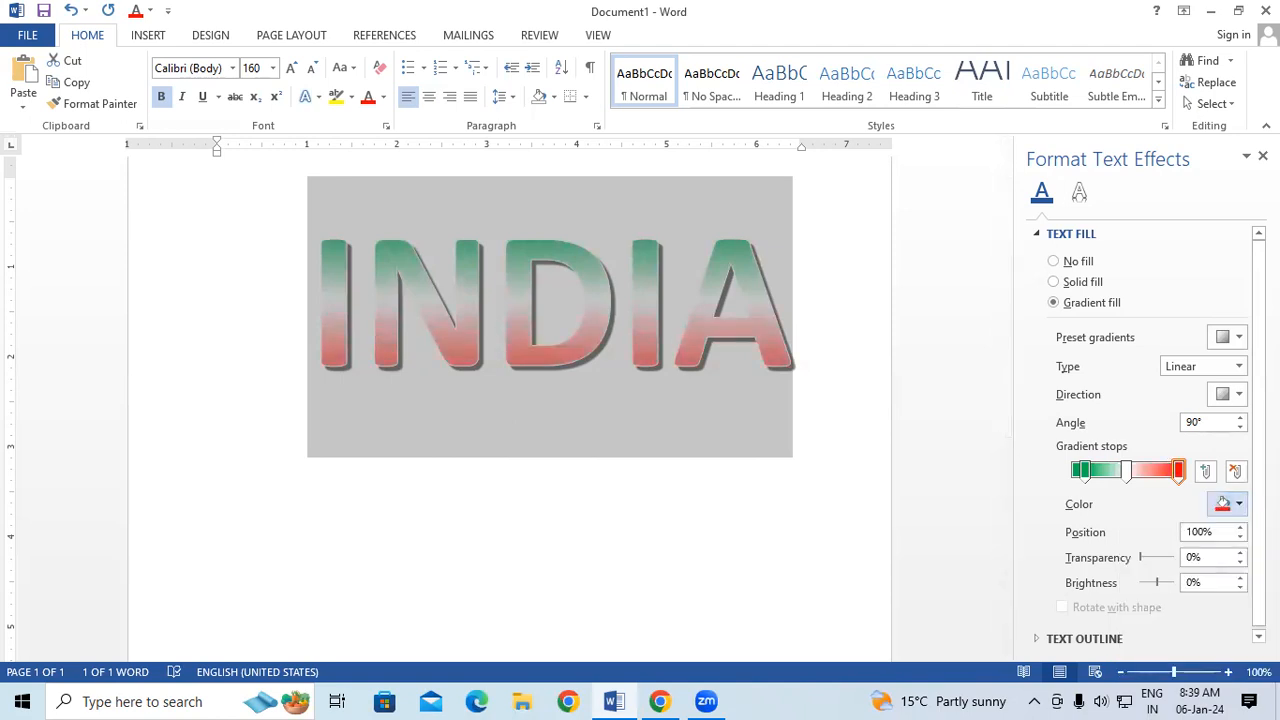
left_click(1262, 156)
left_click(813, 543)
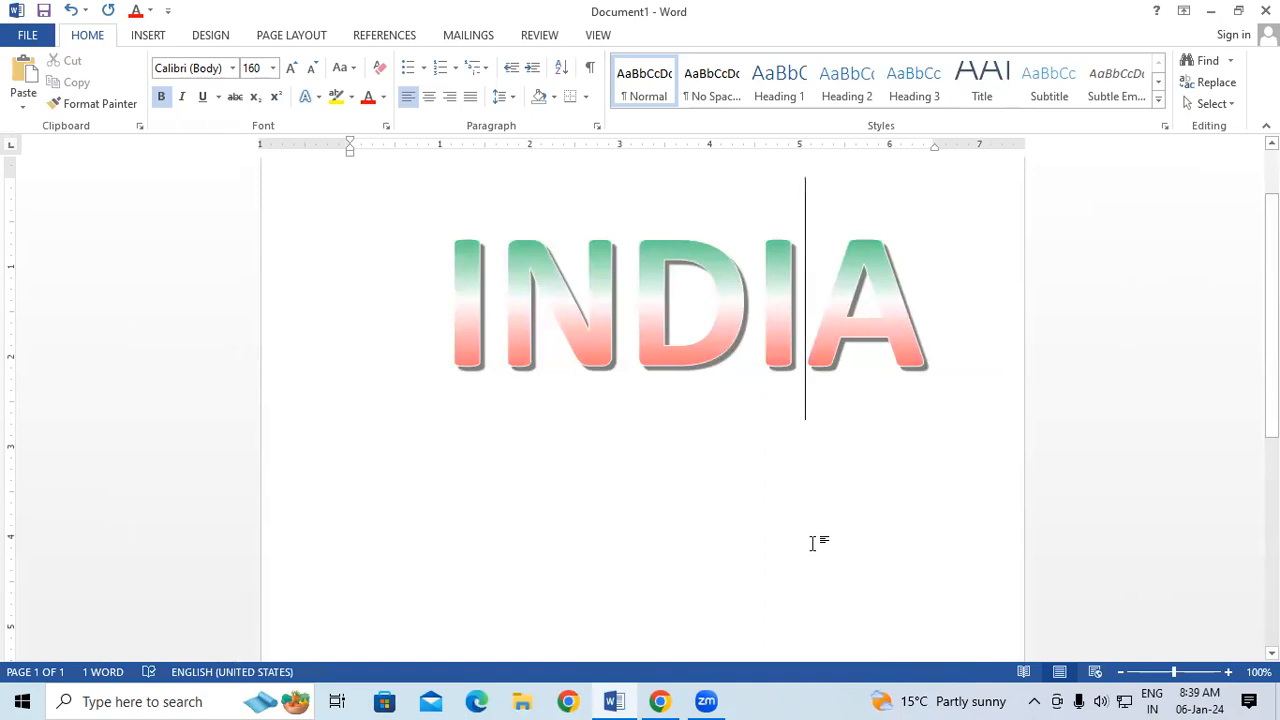
Try linear gradient directions of 0° and 135° on the "INDIA" text fill, settle on 45°, and close the text effects settings
left_click_drag(454, 319, 975, 336)
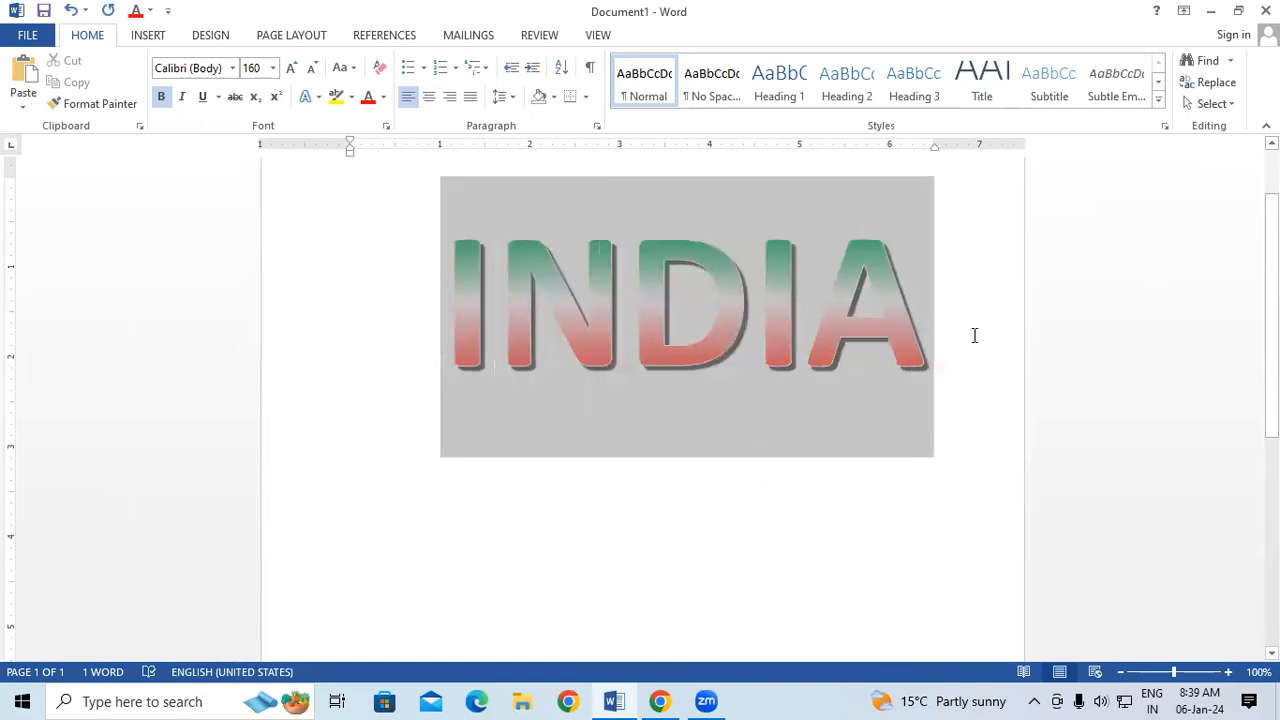
left_click(386, 99)
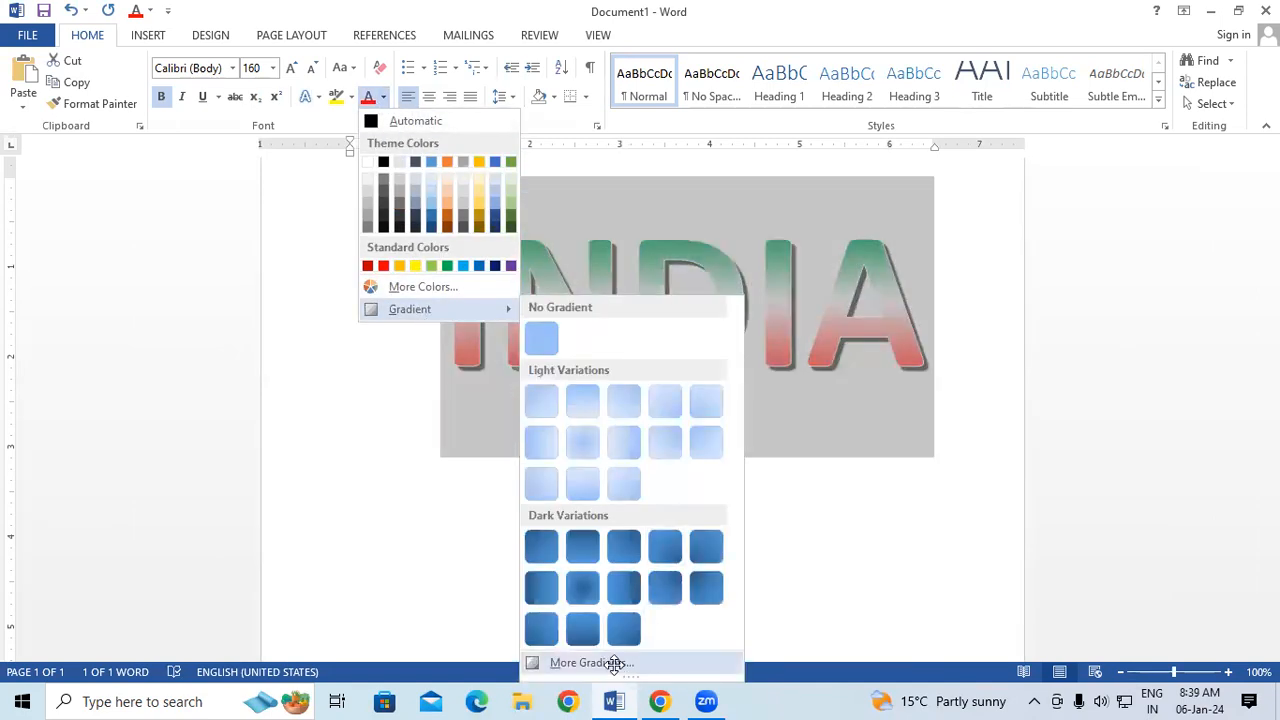
left_click(613, 665)
left_click(1053, 302)
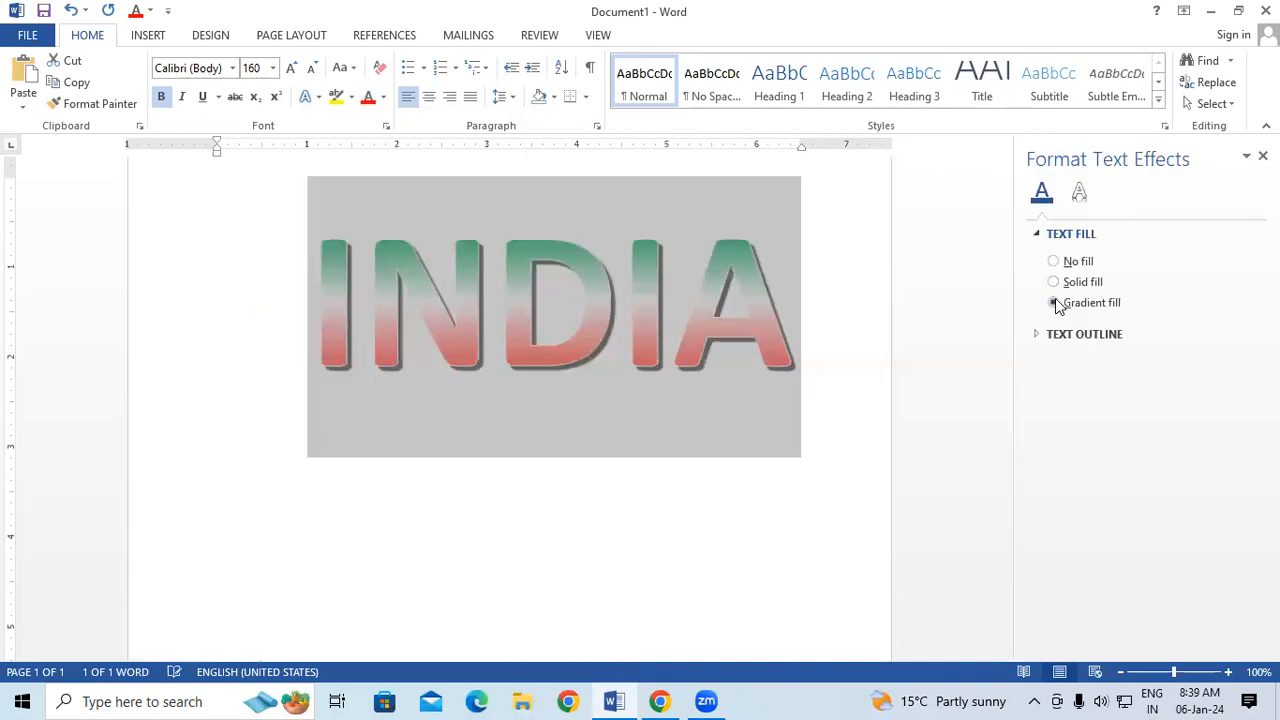
left_click(1230, 395)
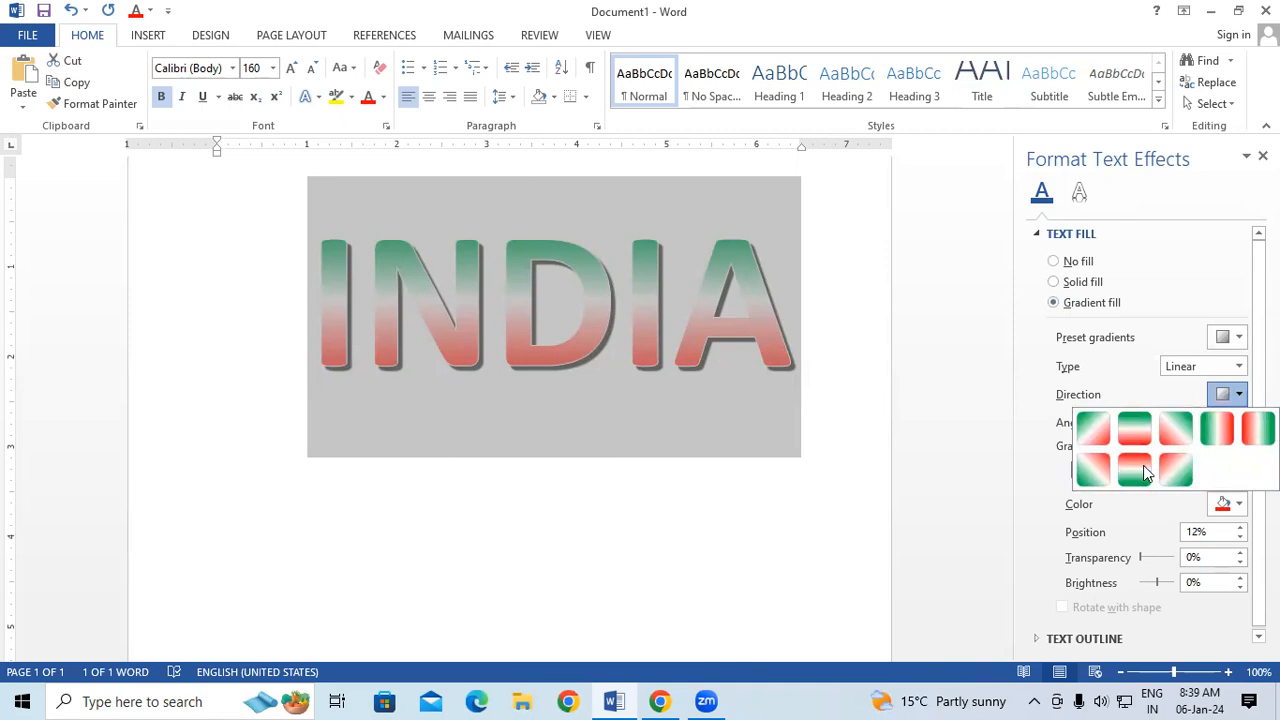
left_click(1214, 424)
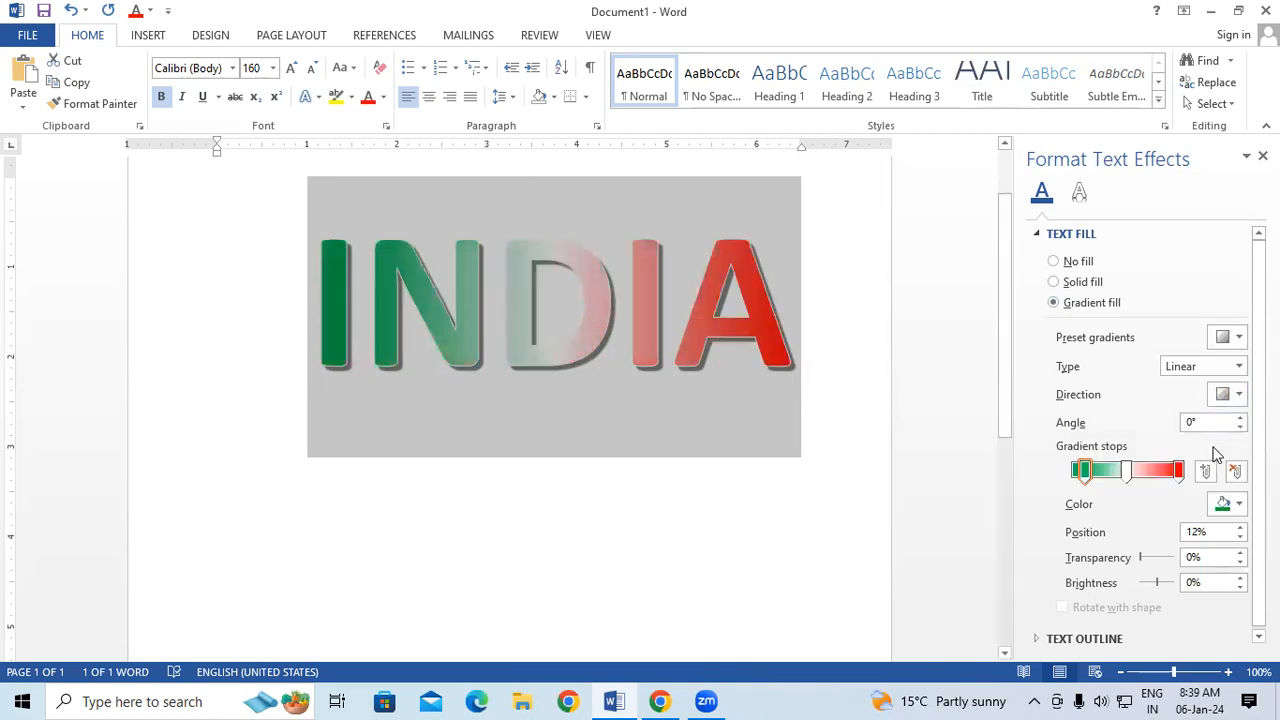
left_click(1230, 394)
left_click(1176, 430)
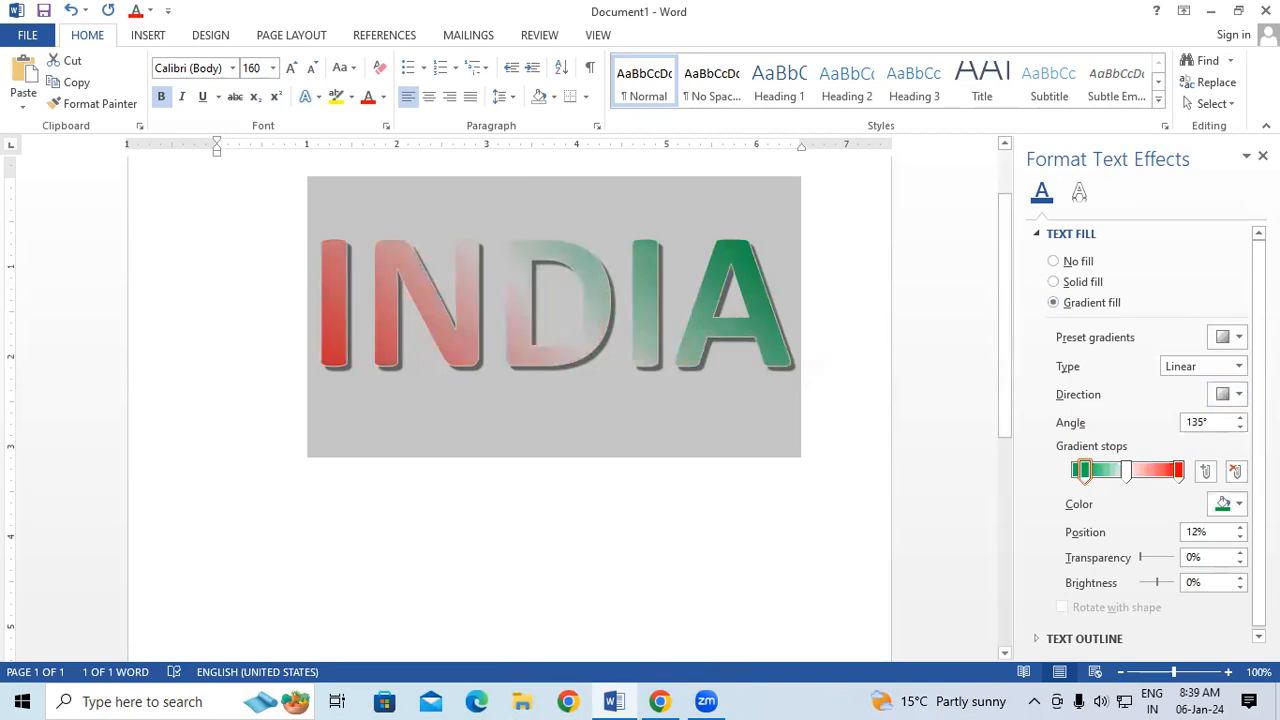
left_click(1226, 395)
left_click(1095, 432)
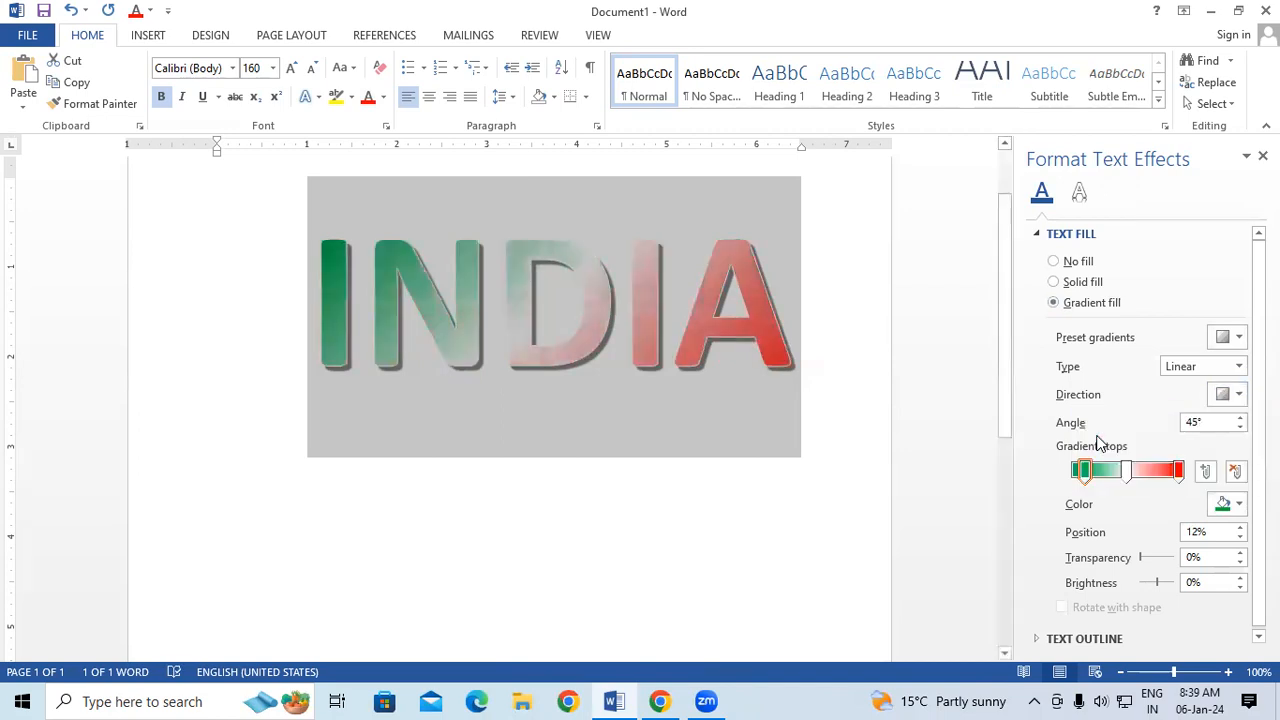
left_click(1262, 156)
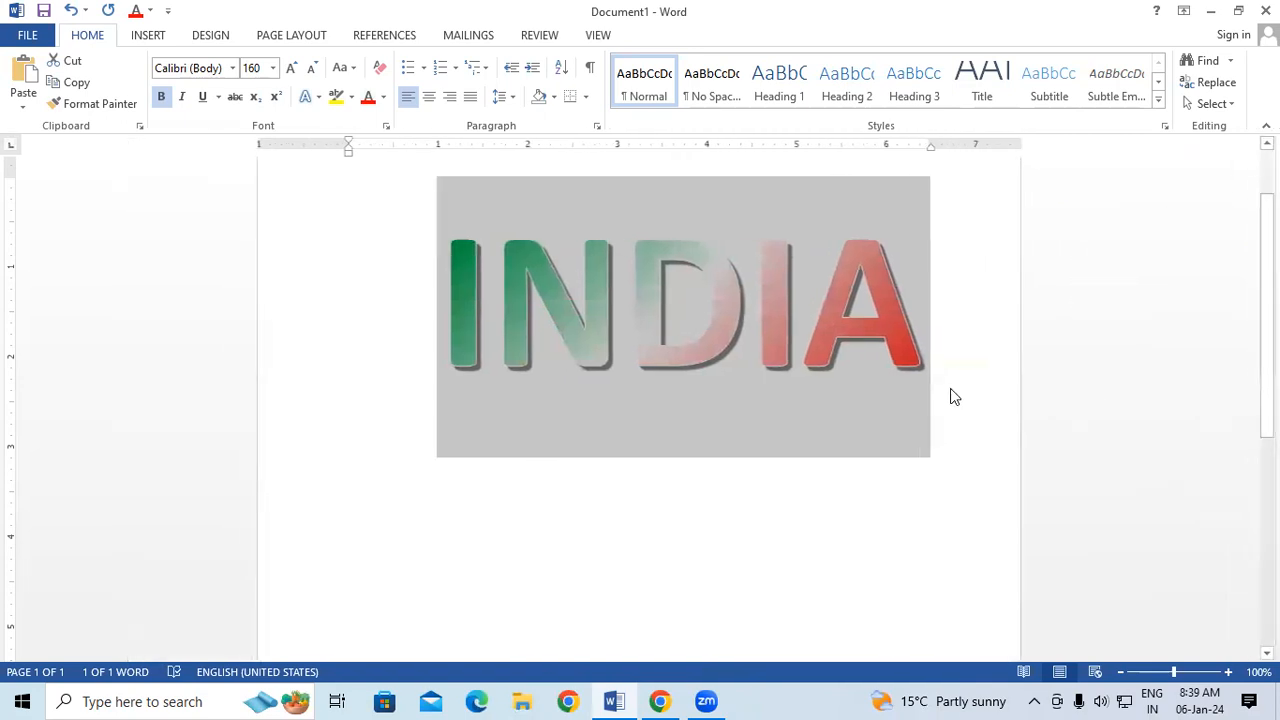
left_click(925, 450)
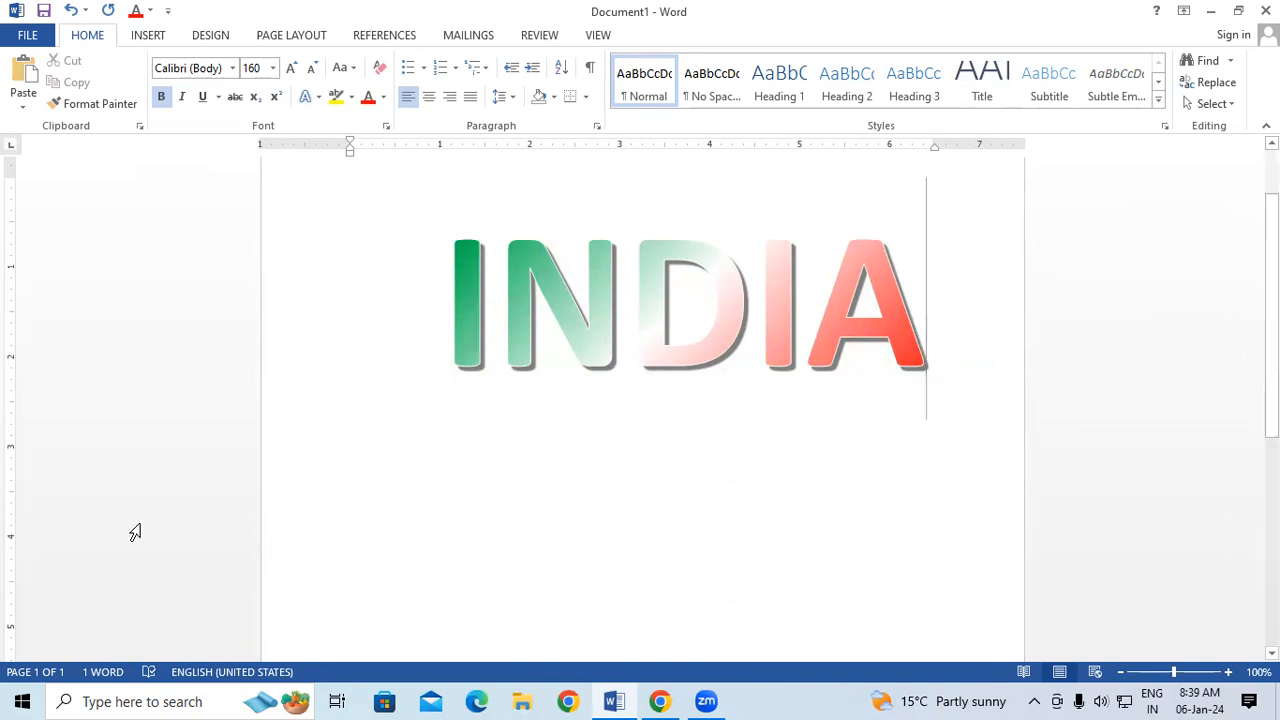
Apply the largest yellow glow variation to "INDIA" and deselect the text
left_click_drag(440, 297, 929, 294)
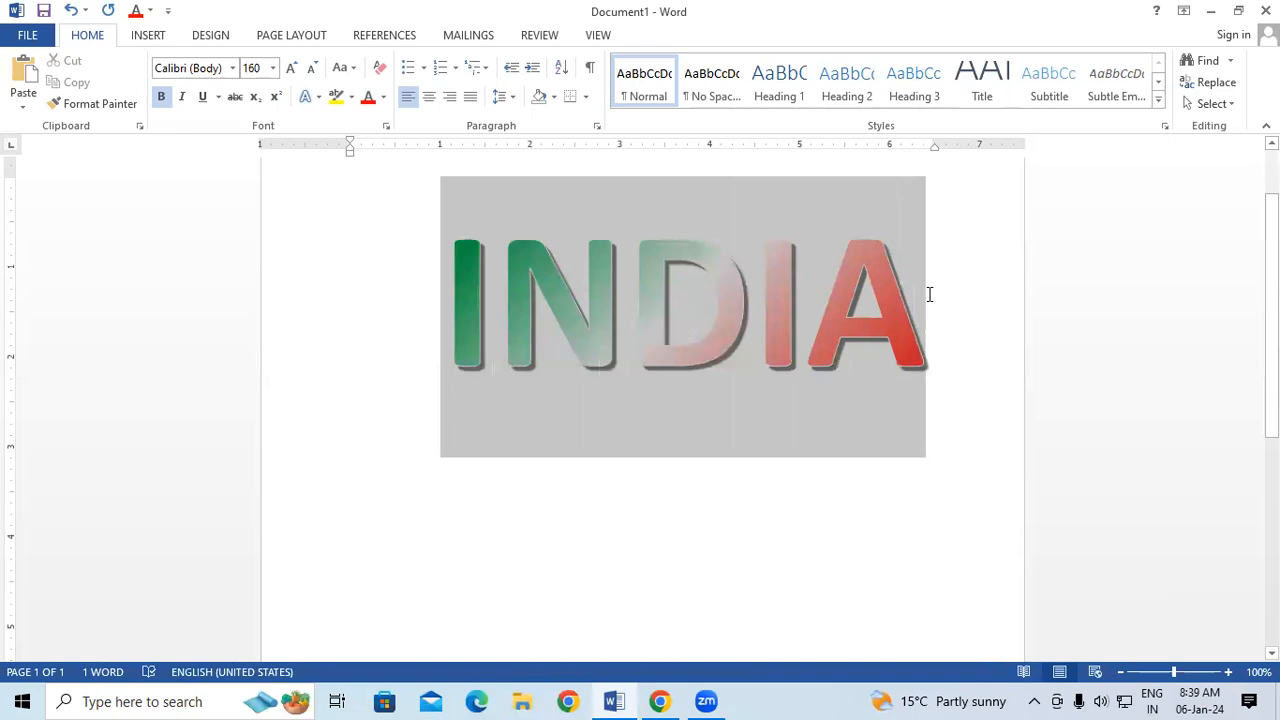
left_click(317, 99)
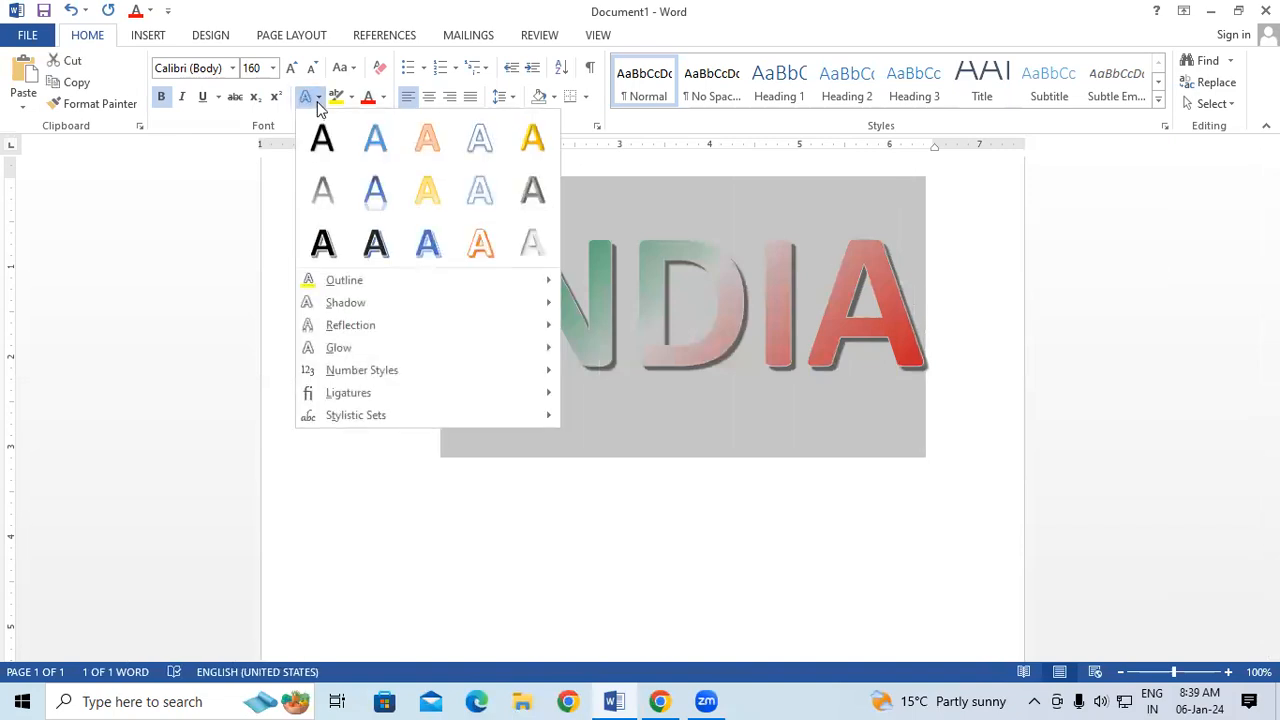
mouse_move(350, 350)
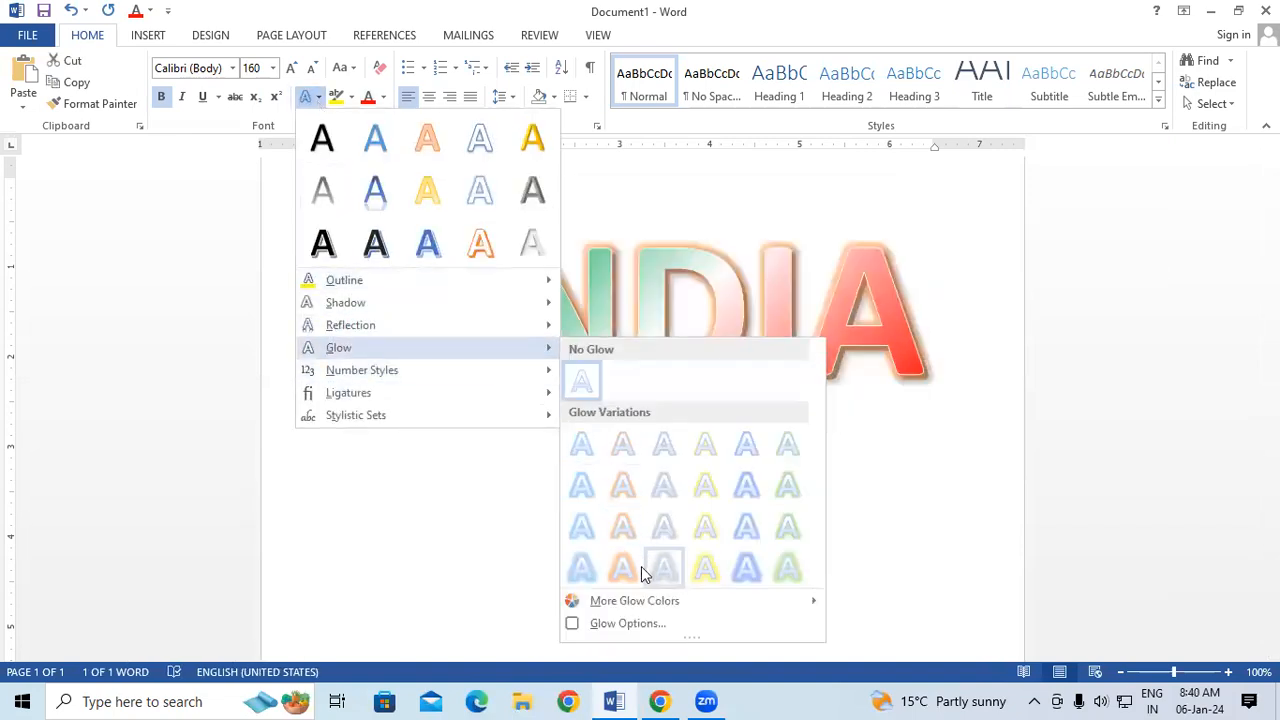
left_click(703, 570)
left_click(851, 528)
left_click(891, 528)
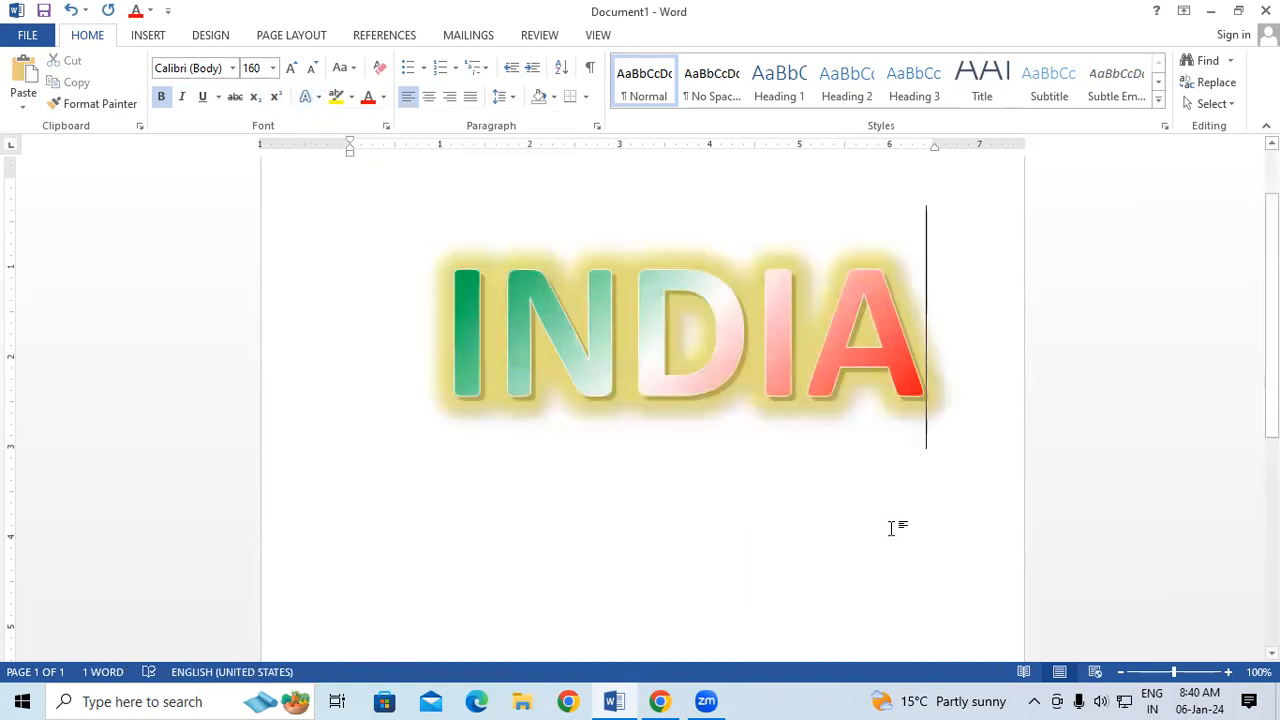
Remove the glow effect from "INDIA" and deselect the text
left_click(436, 300)
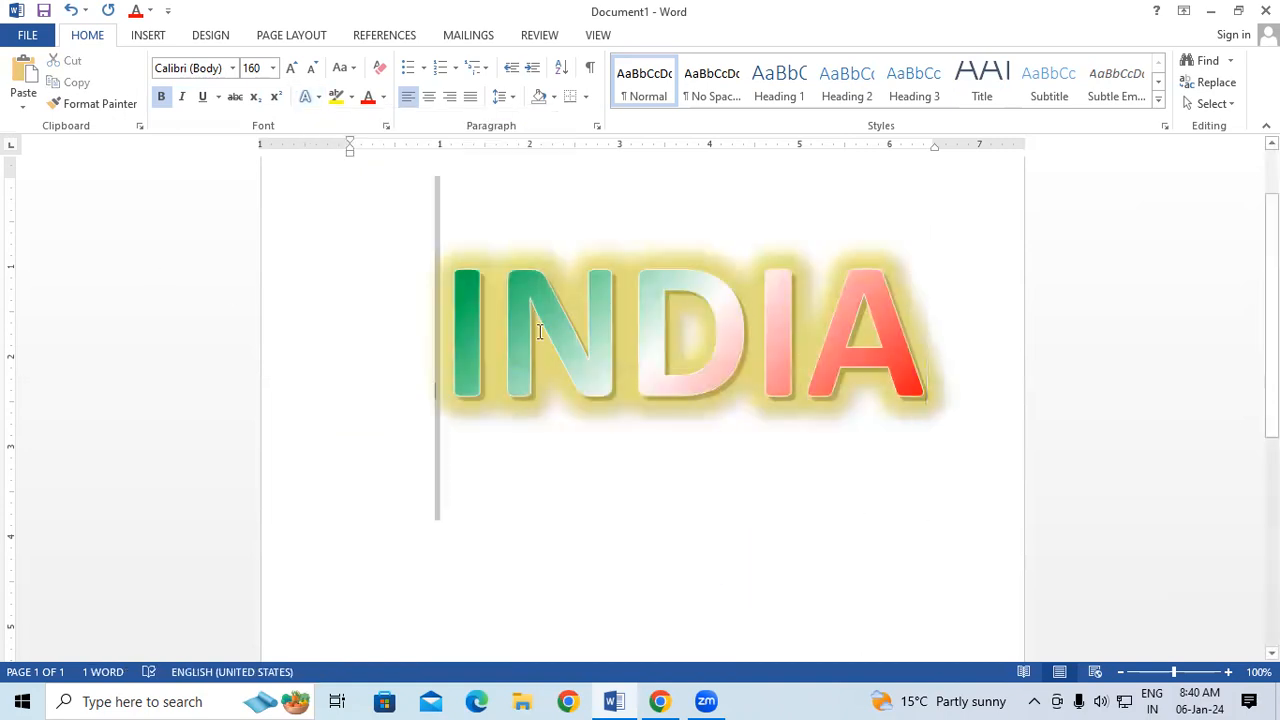
triple_click(539, 332)
left_click(308, 100)
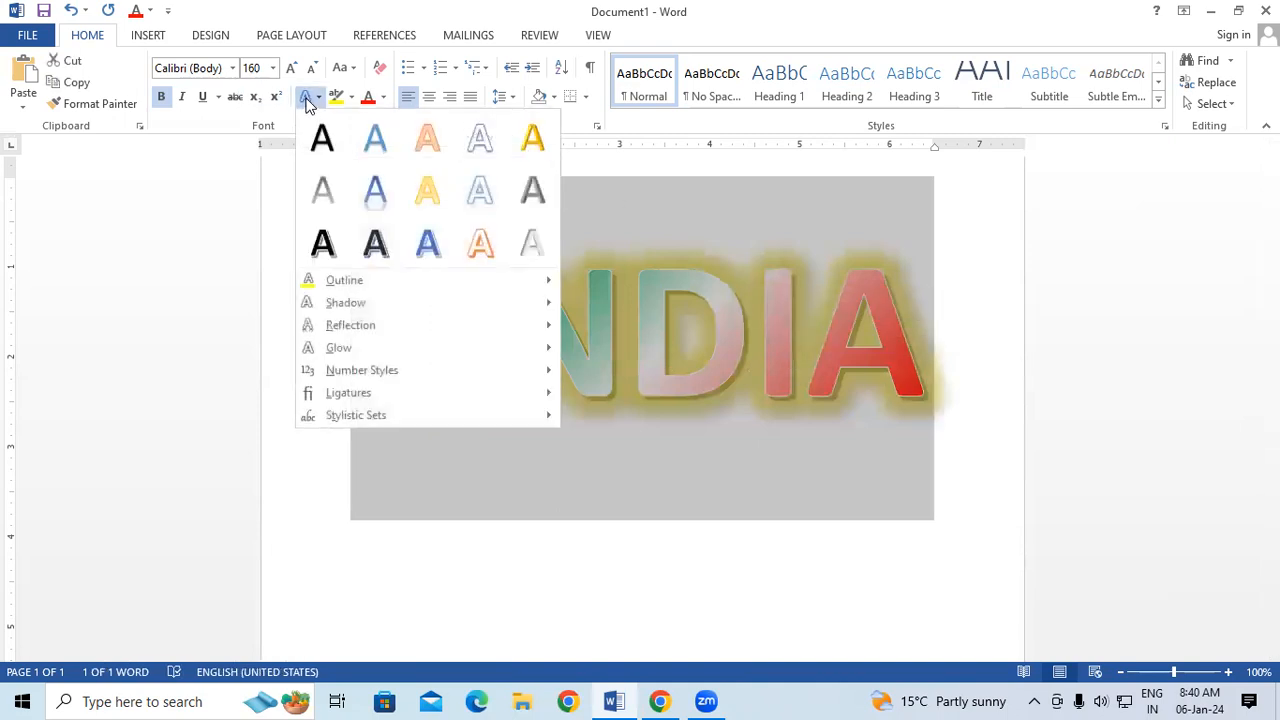
mouse_move(338, 356)
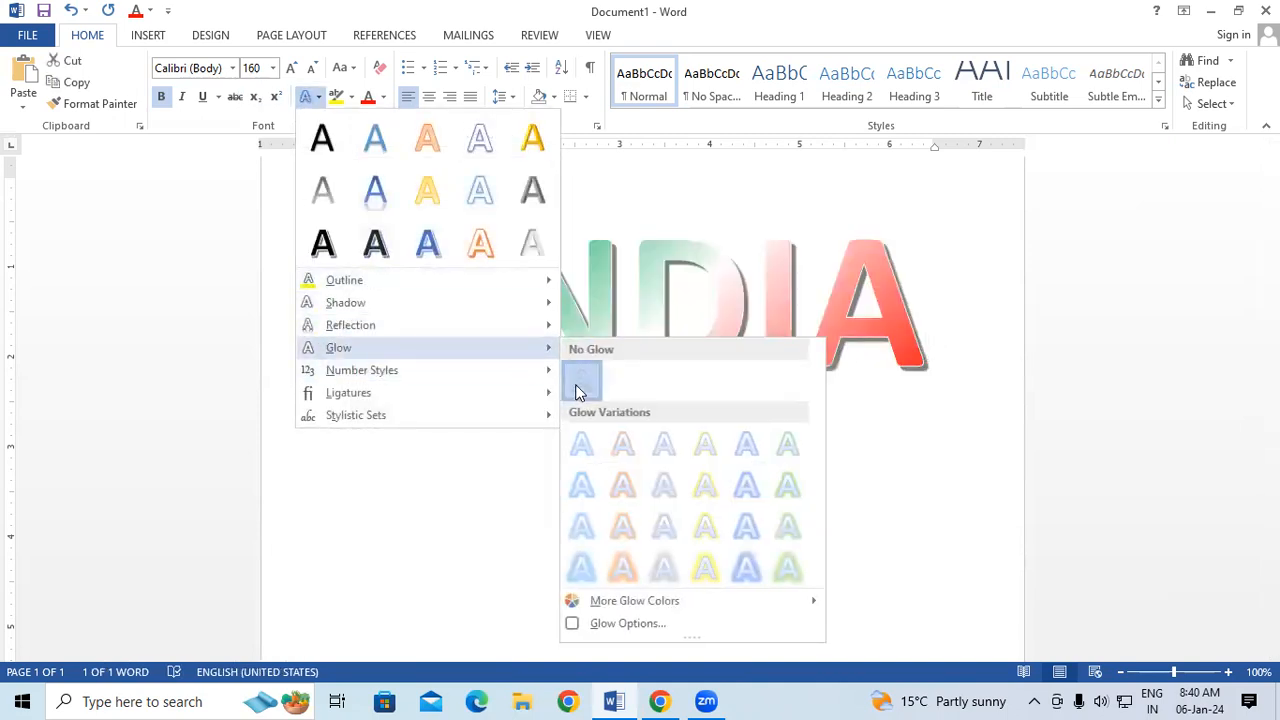
left_click(577, 390)
left_click(308, 97)
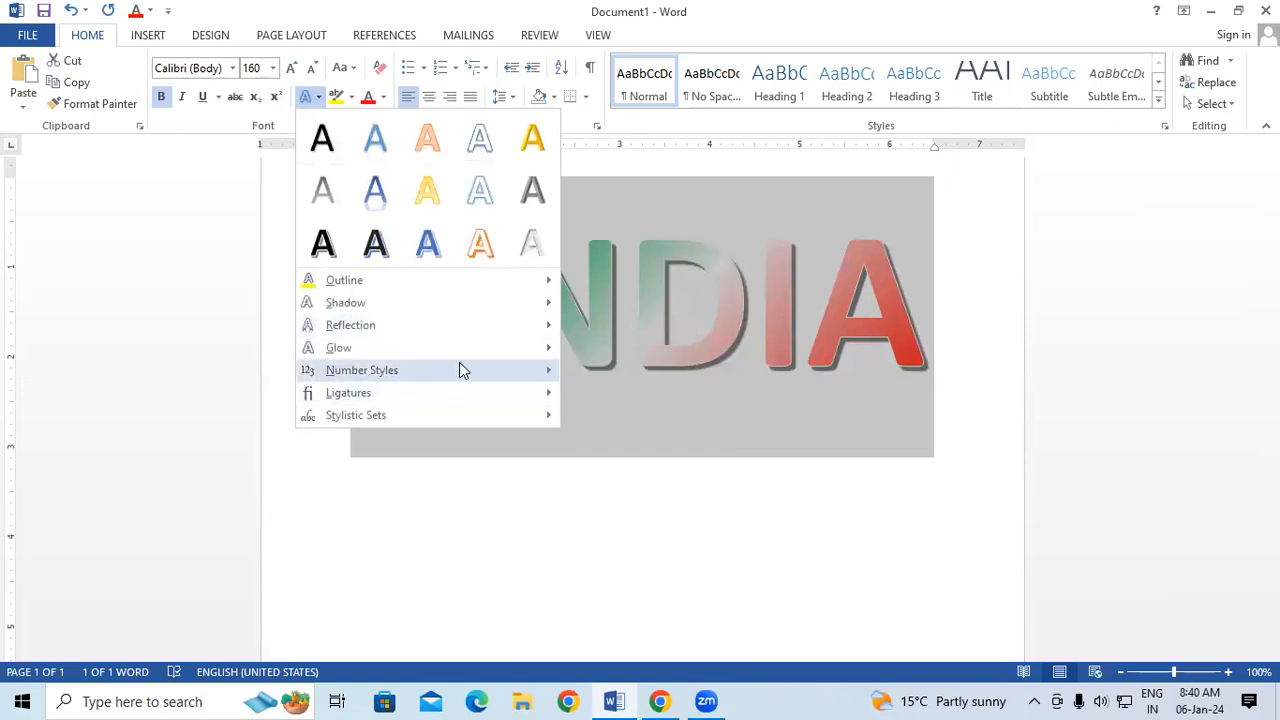
left_click(858, 523)
left_click(743, 503)
Add the number 123 on a new line below "INDIA"
left_click(919, 330)
key("Return")
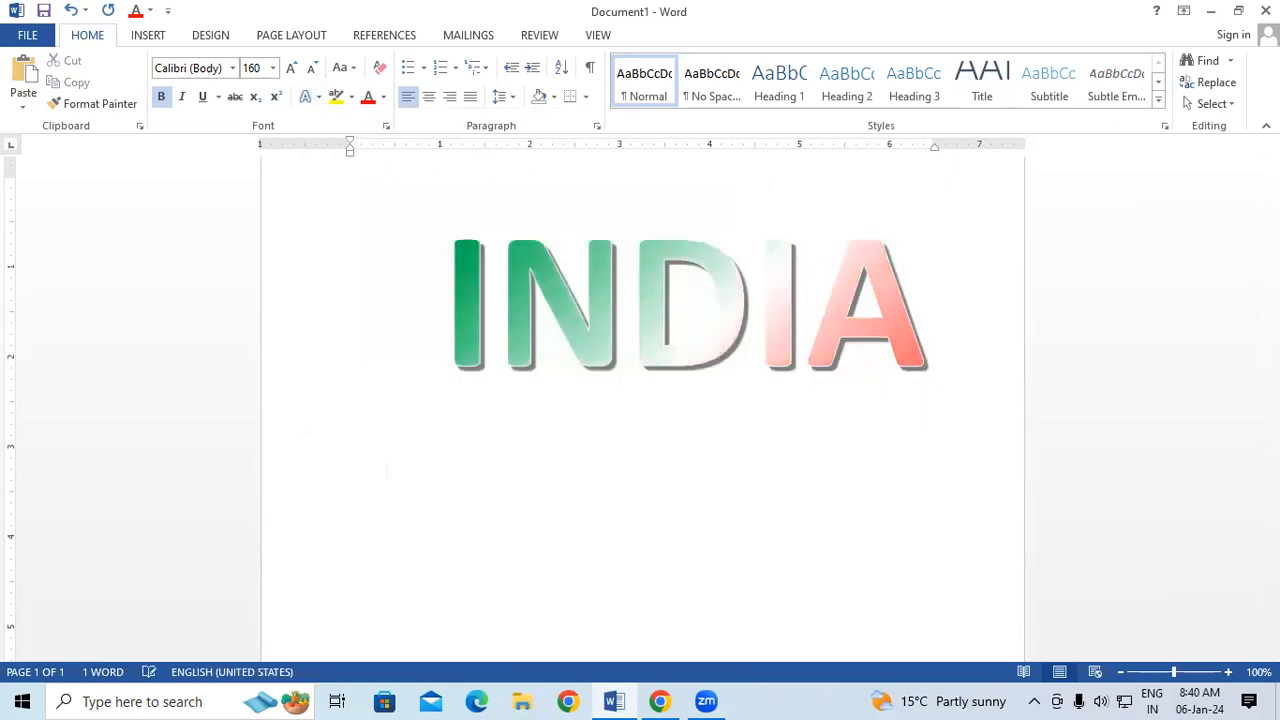
type("123")
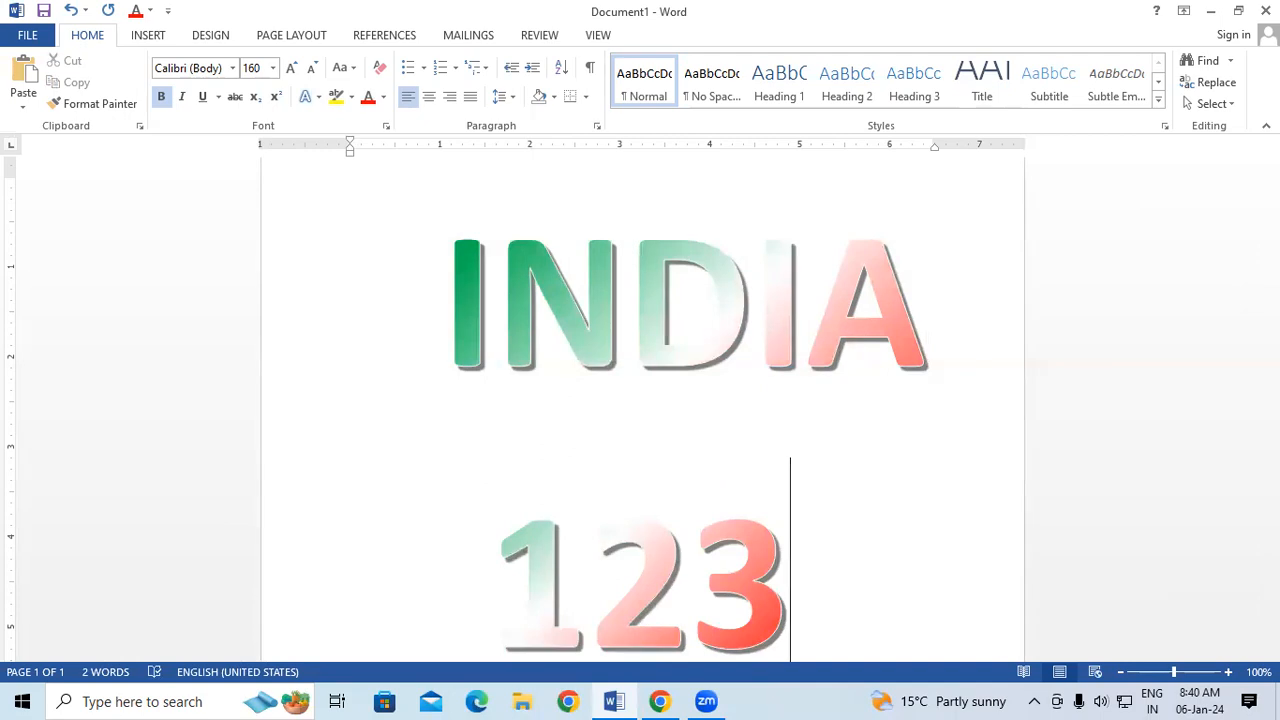
Apply the Proportional Old-style number style to "123"
key("shift+Left")
key("shift+Left")
key("shift+Left")
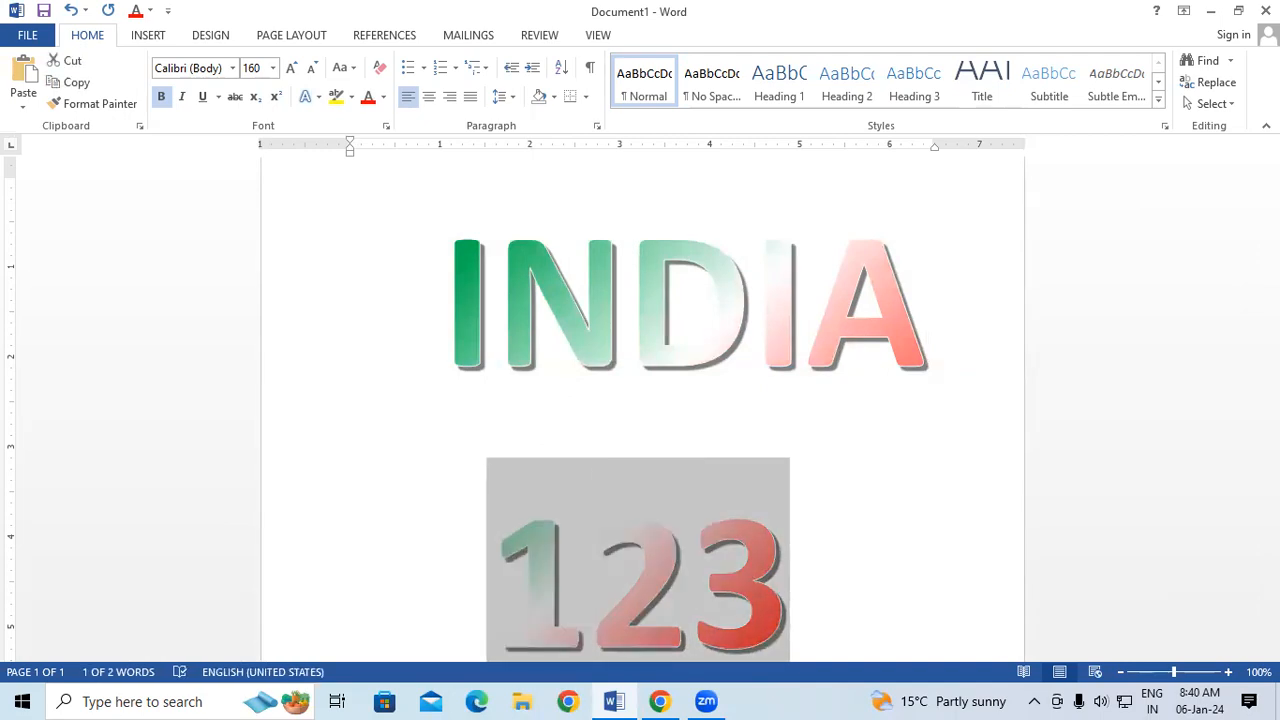
scroll(960, 212, "down", 1)
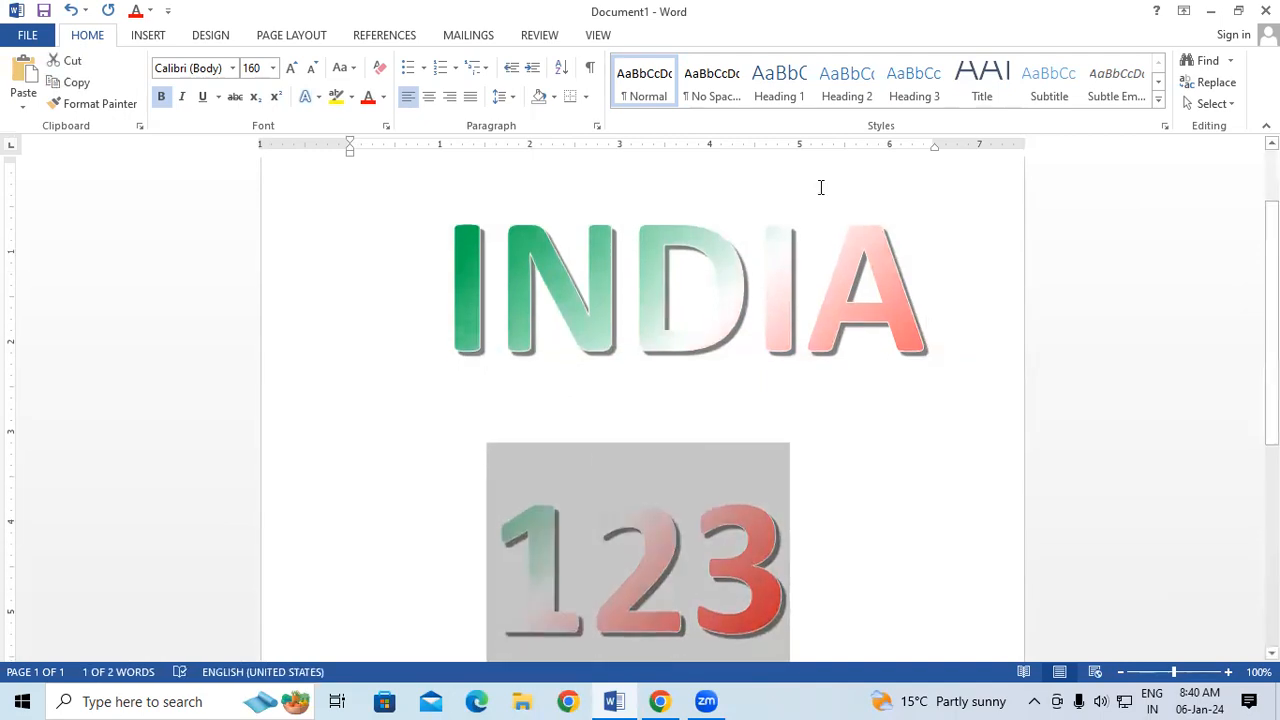
left_click(319, 96)
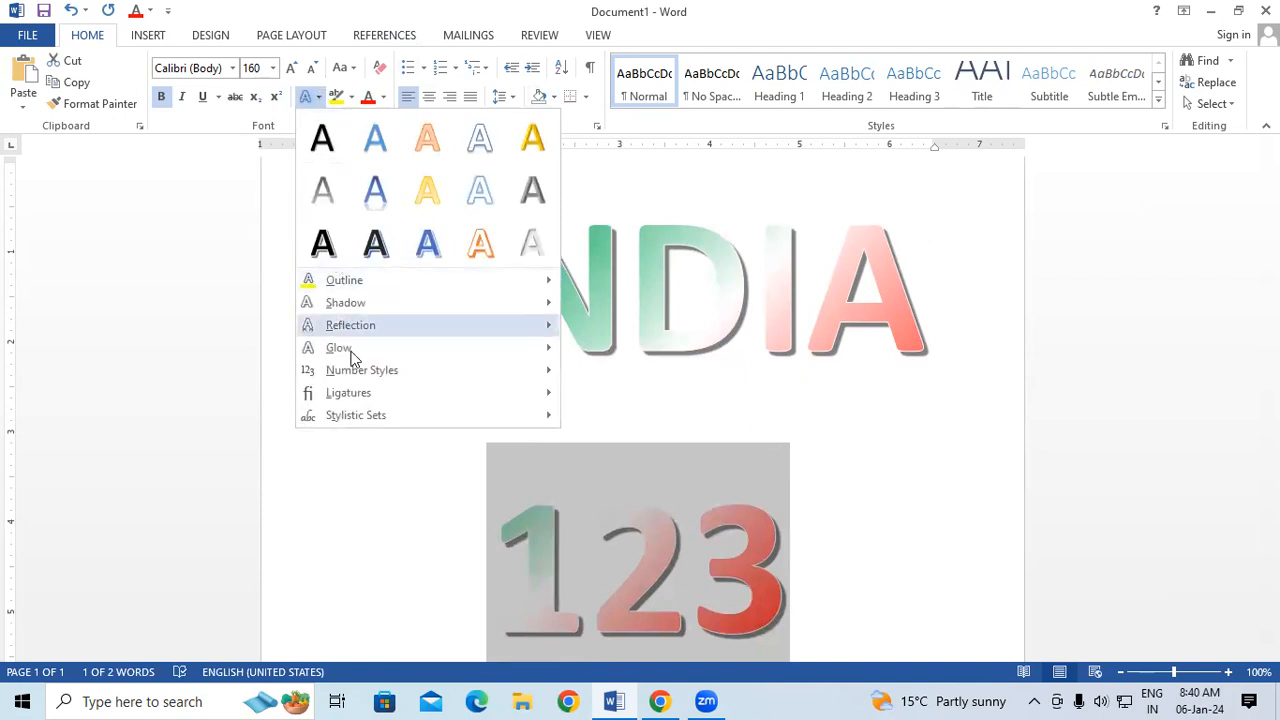
mouse_move(491, 373)
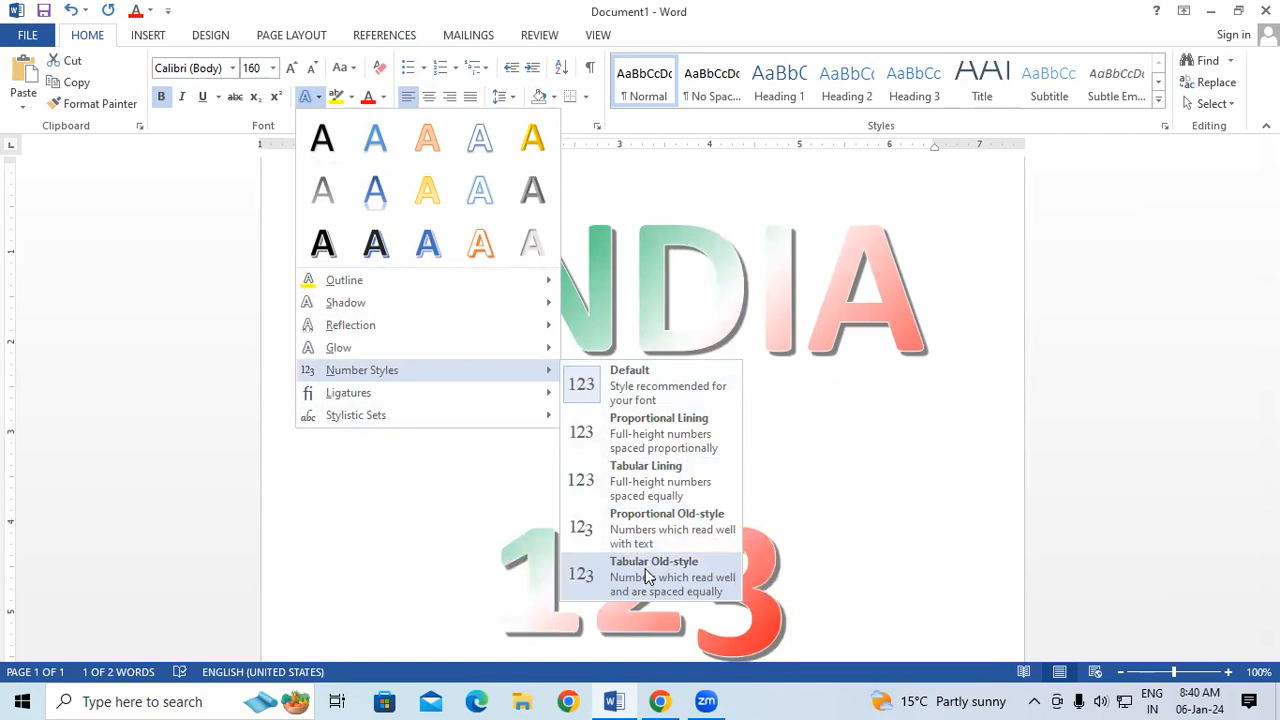
left_click(647, 543)
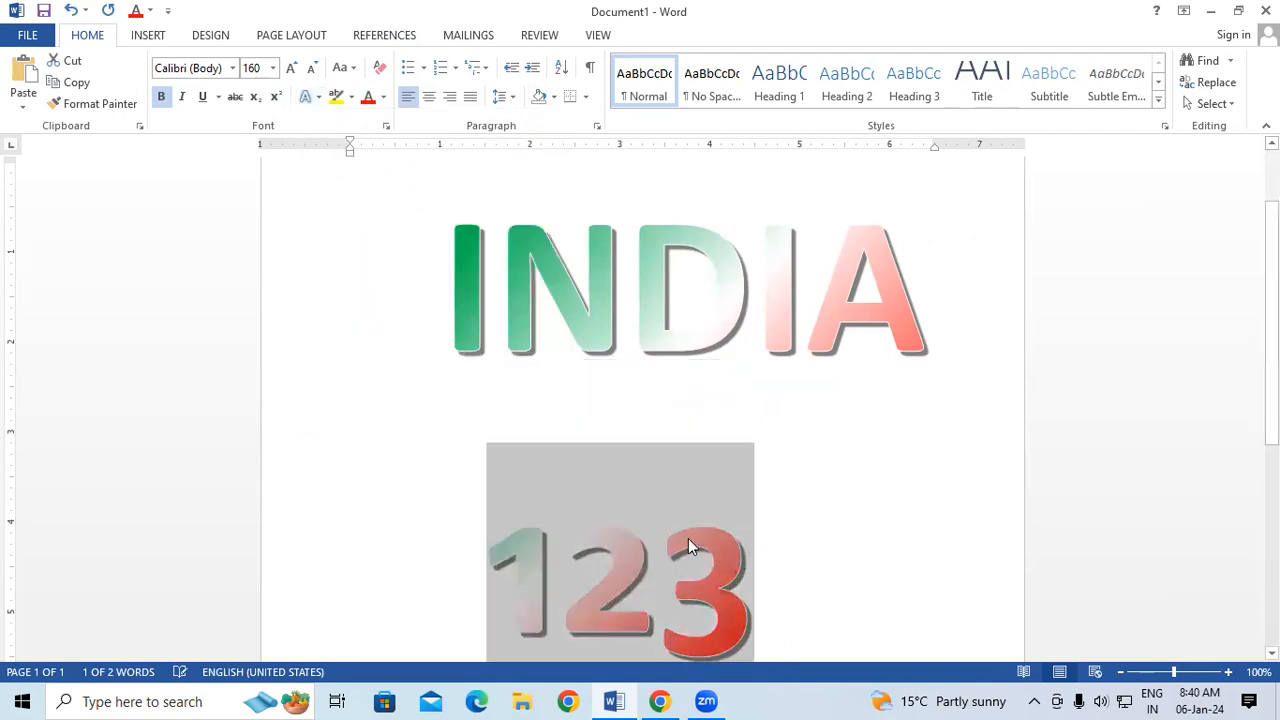
left_click(317, 96)
mouse_move(394, 395)
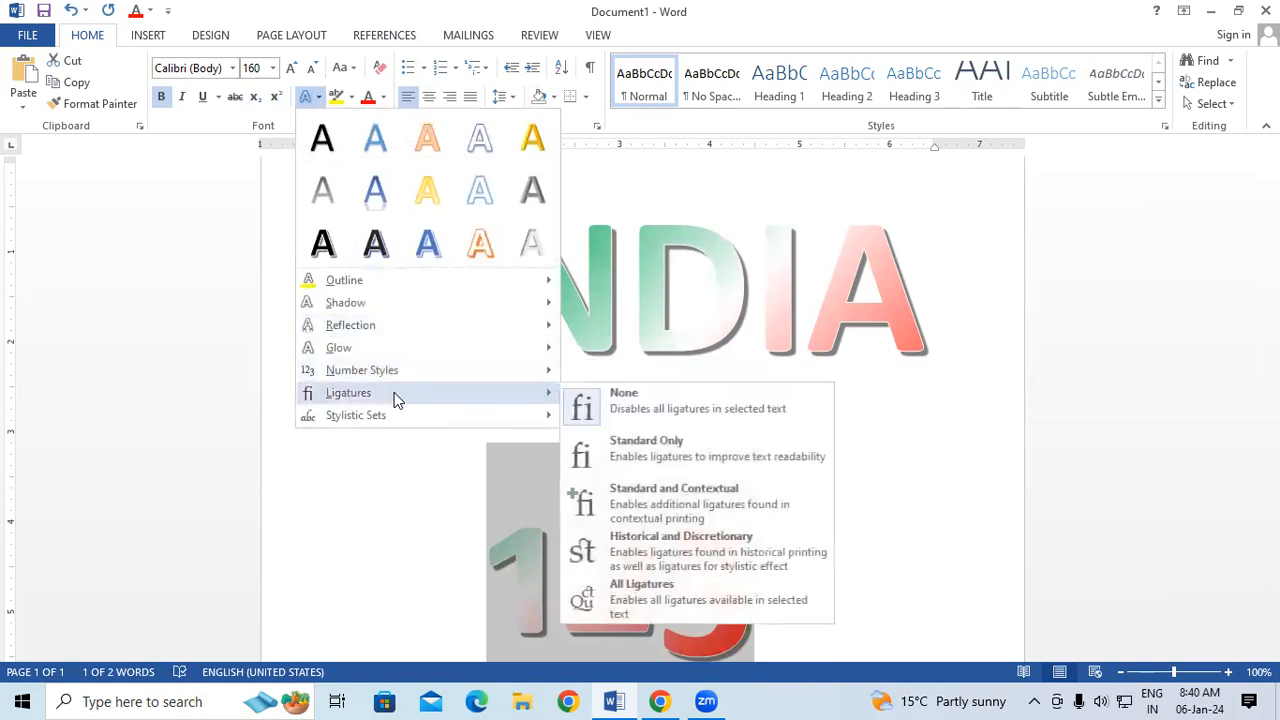
left_click(940, 520)
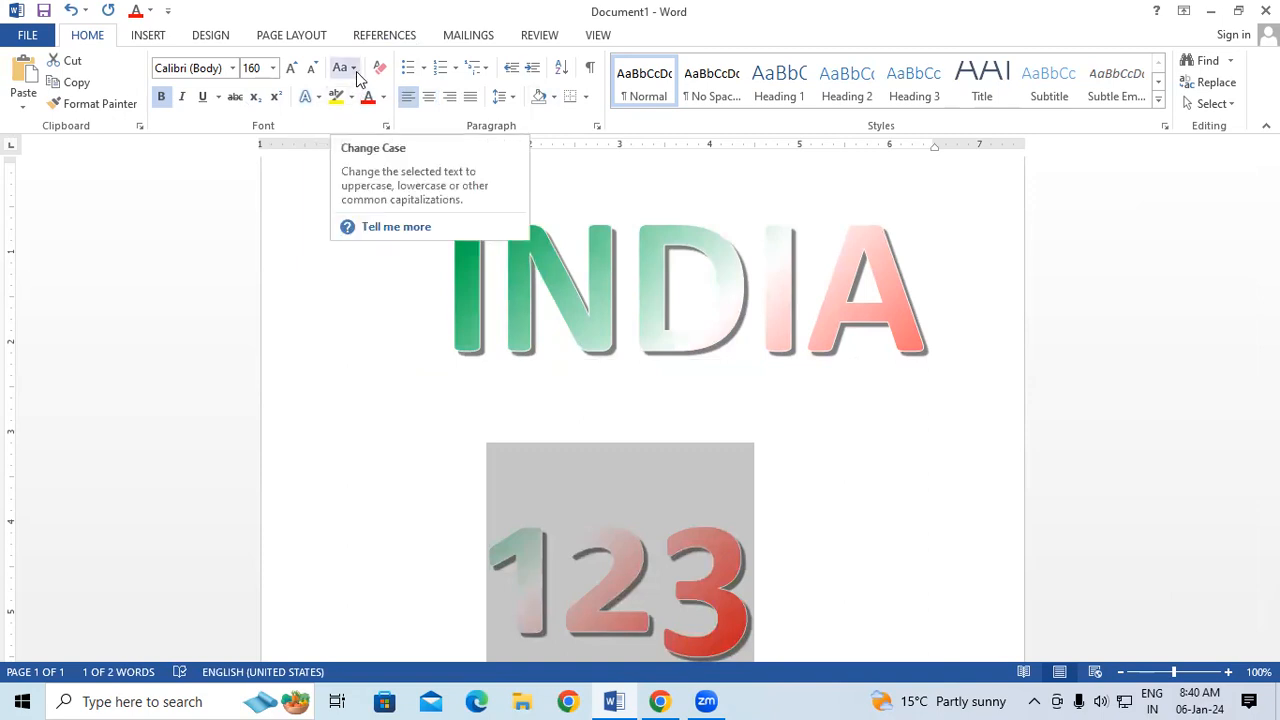
Delete all the text in the document
left_click(787, 390)
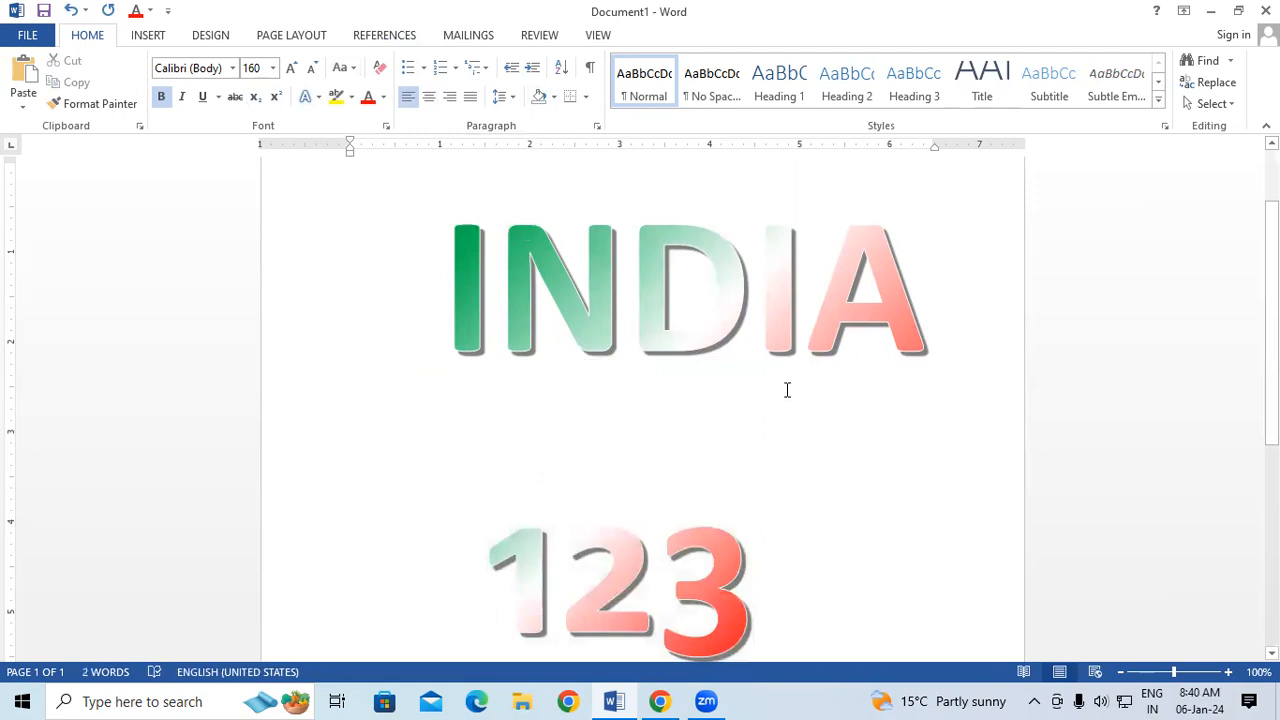
key("ctrl+a")
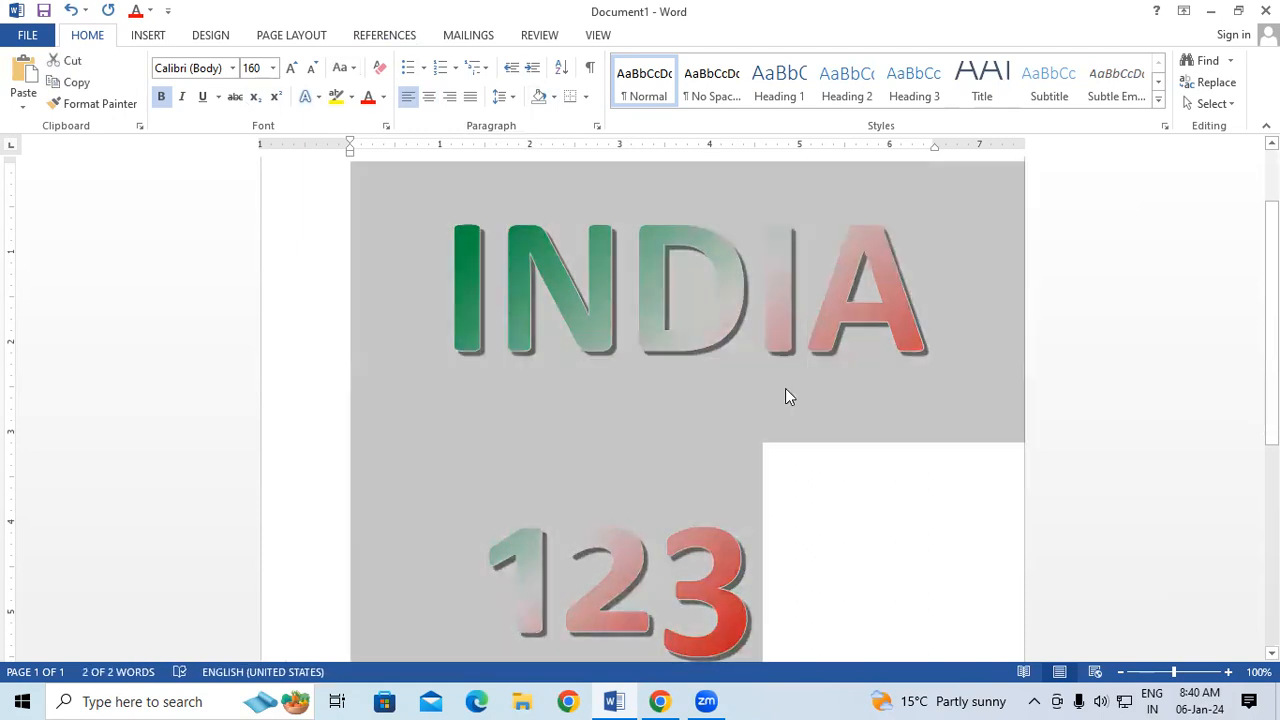
key("Delete")
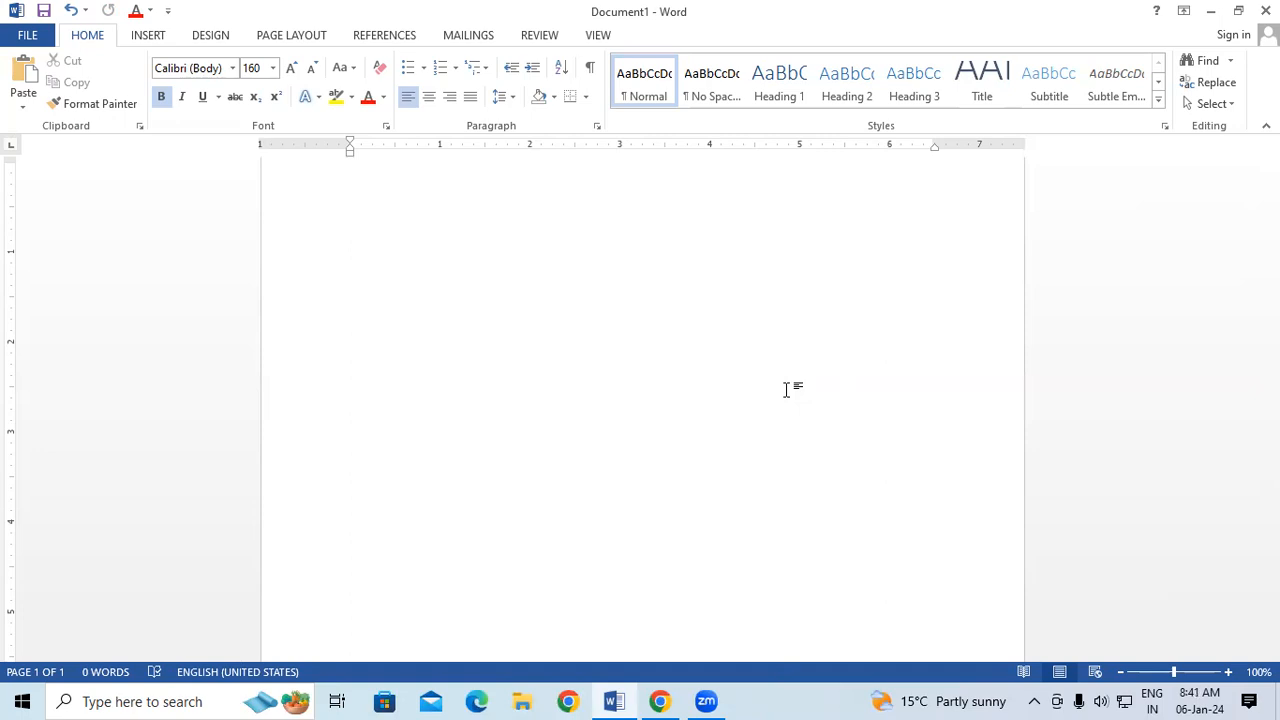
Generate sample paragraphs in the empty document with the formula =RAND()
type("=RA")
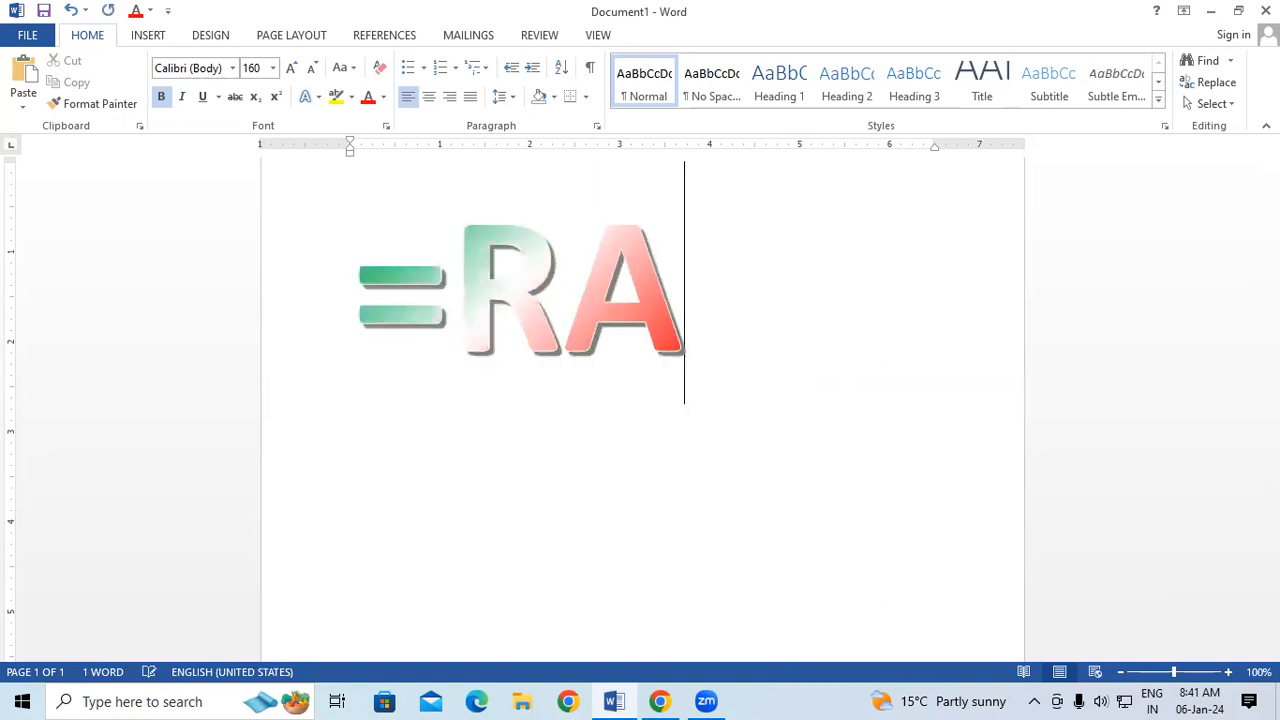
type("ND(")
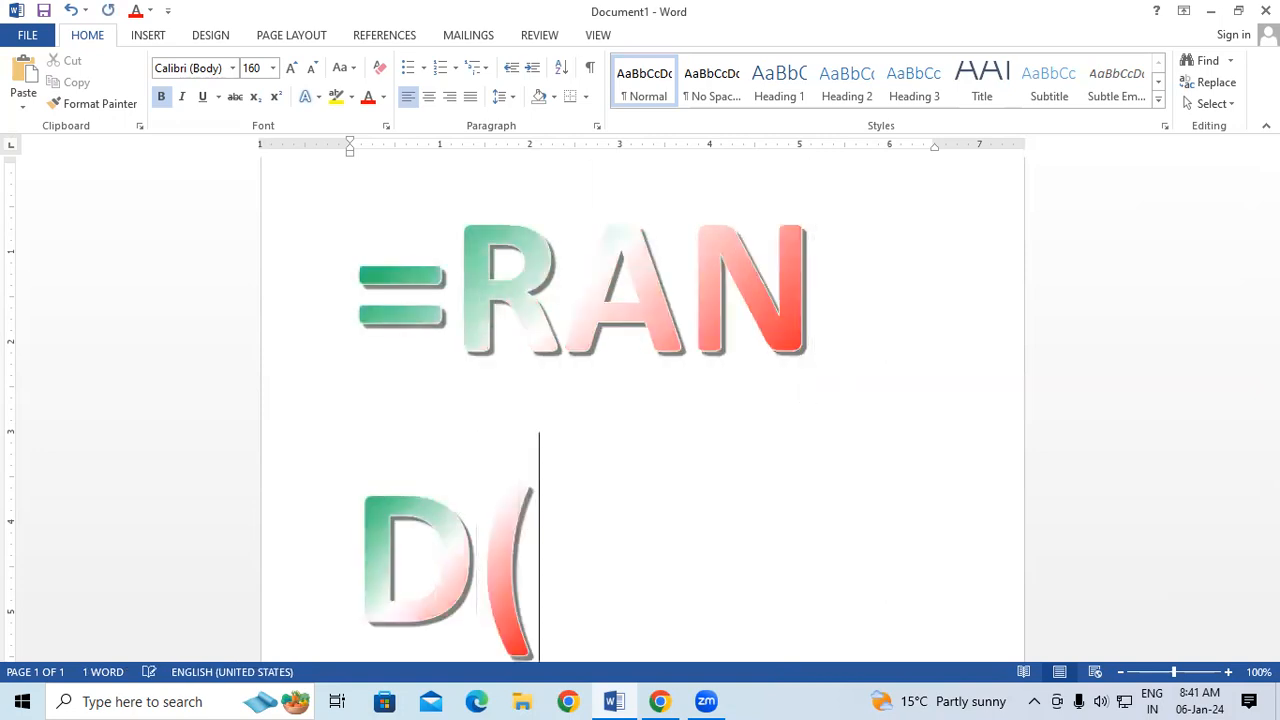
type("-")
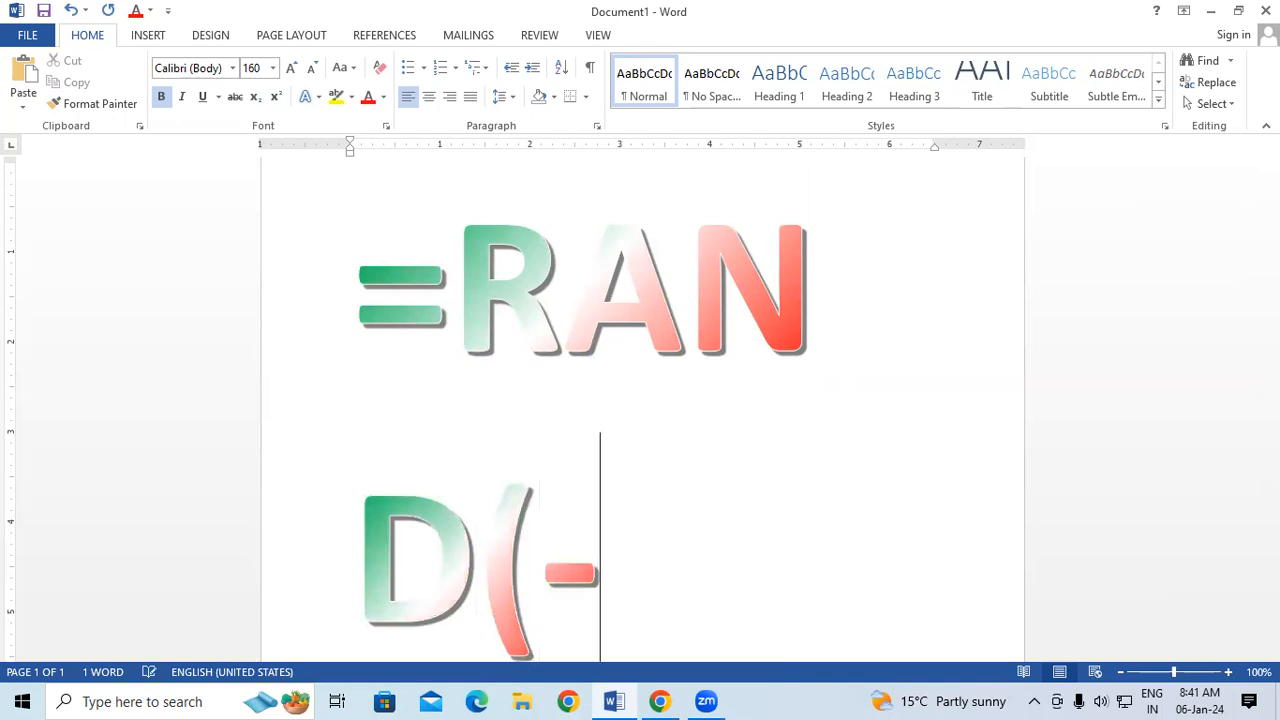
key("BackSpace")
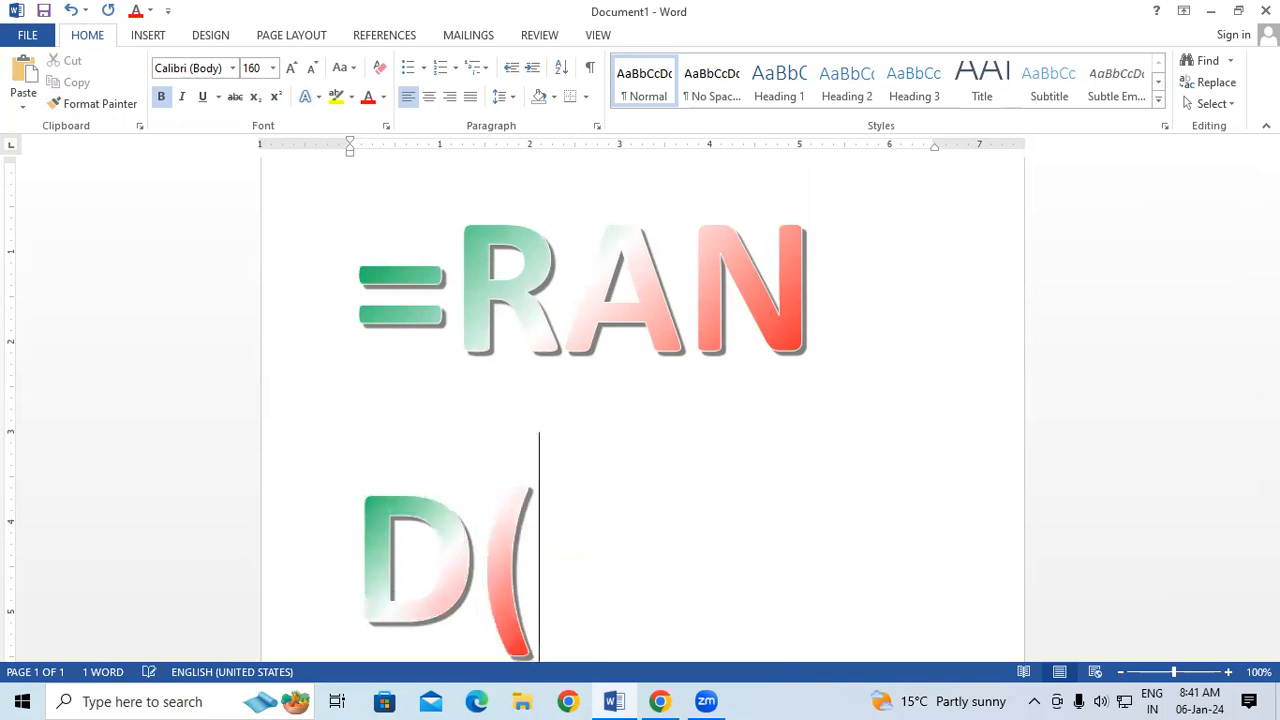
type(")")
key("Return")
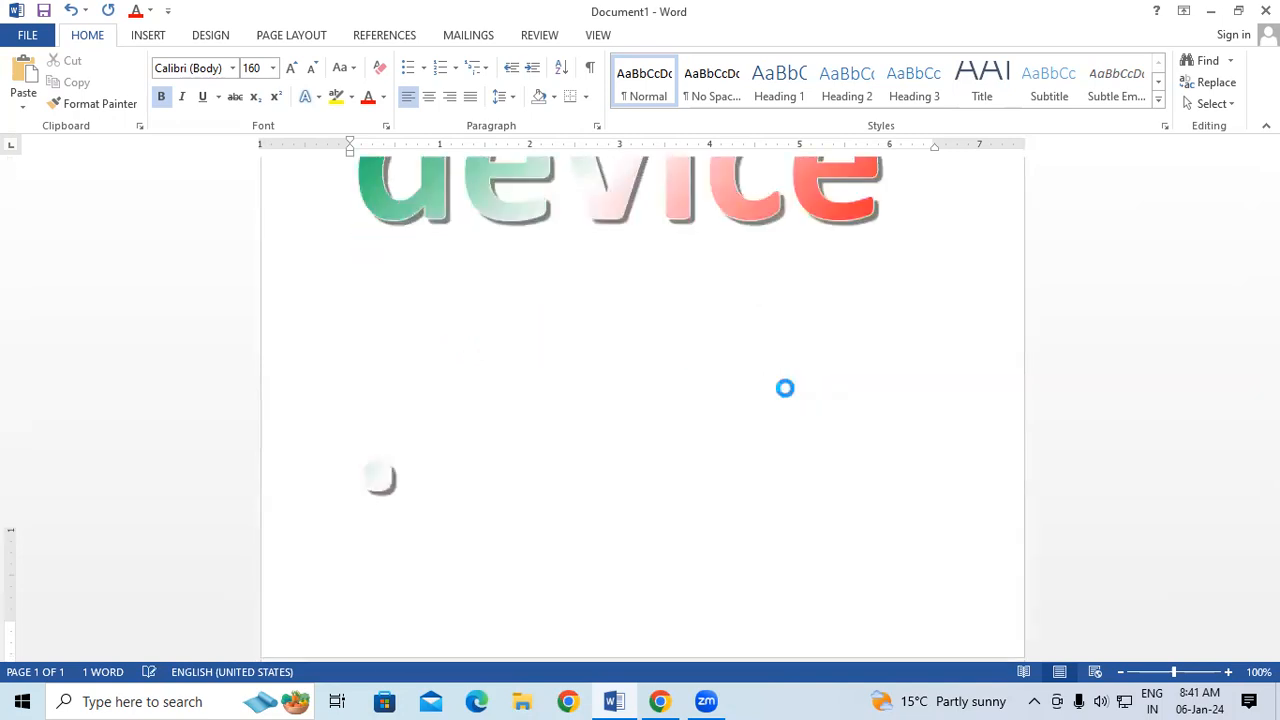
Reduce the font size of all the generated sample text to 16
key("ctrl+a")
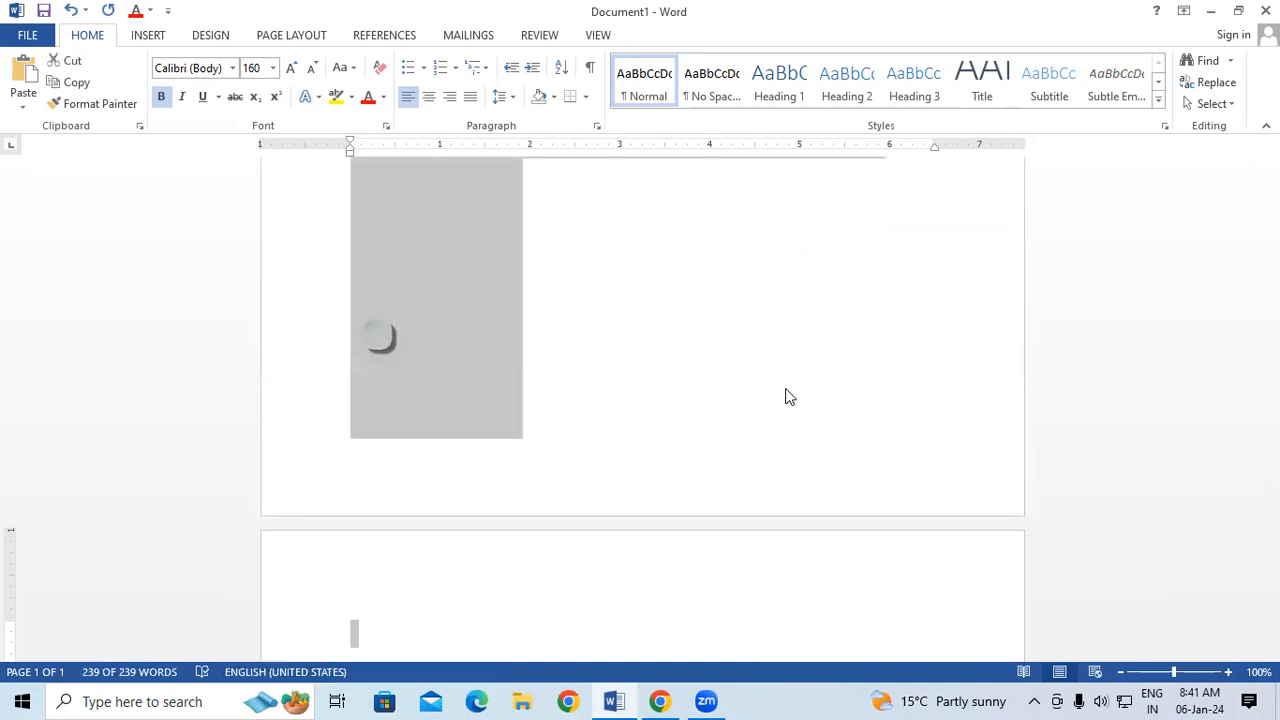
key("ctrl+shift+comma")
key("ctrl+shift+comma")
key("ctrl+shift+comma")
key("ctrl+shift+comma")
key("ctrl+shift+comma")
key("ctrl+shift+comma")
key("ctrl+shift+comma")
key("ctrl+shift+comma")
key("ctrl+shift+comma")
key("ctrl+shift+comma")
key("ctrl+shift+comma")
key("ctrl+shift+comma")
key("ctrl+shift+comma")
key("ctrl+shift+comma")
key("ctrl+shift+comma")
key("ctrl+shift+comma")
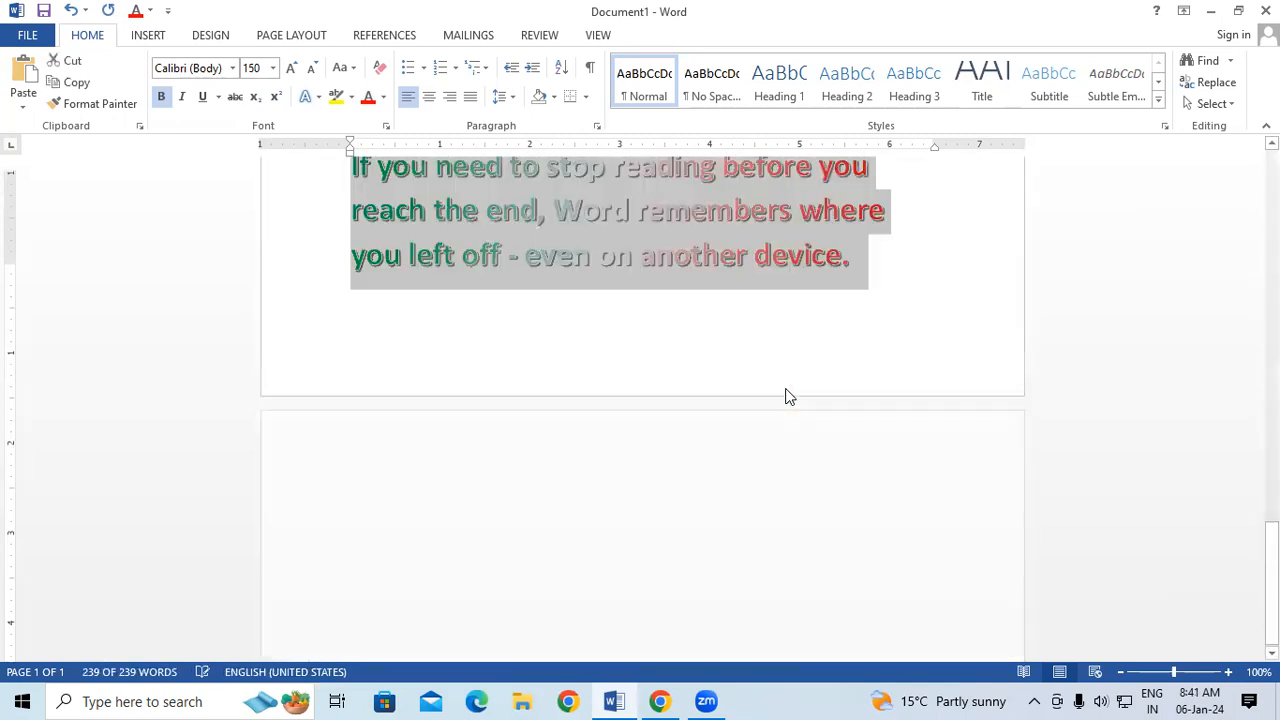
key("ctrl+shift+comma")
key("ctrl+shift+comma")
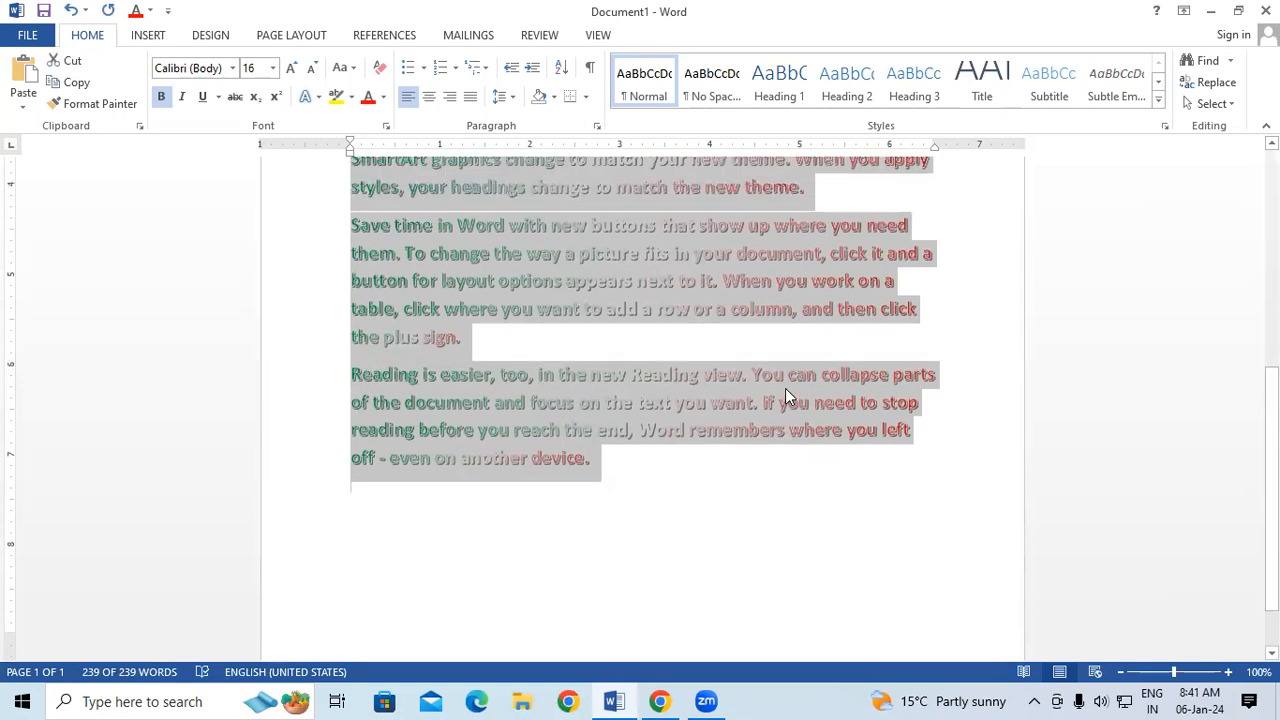
Color all the sample text black, apply the first, plain black preset text effect to it, and deselect the text
left_click(382, 99)
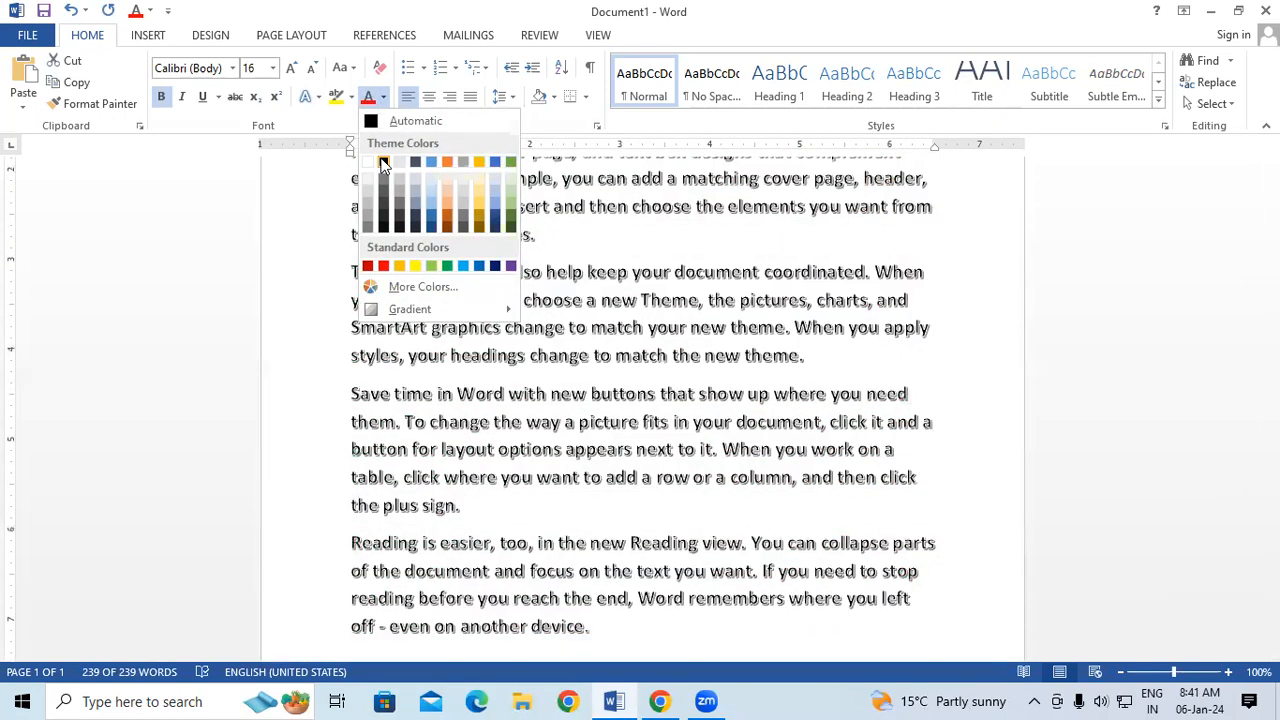
left_click(383, 161)
left_click(316, 97)
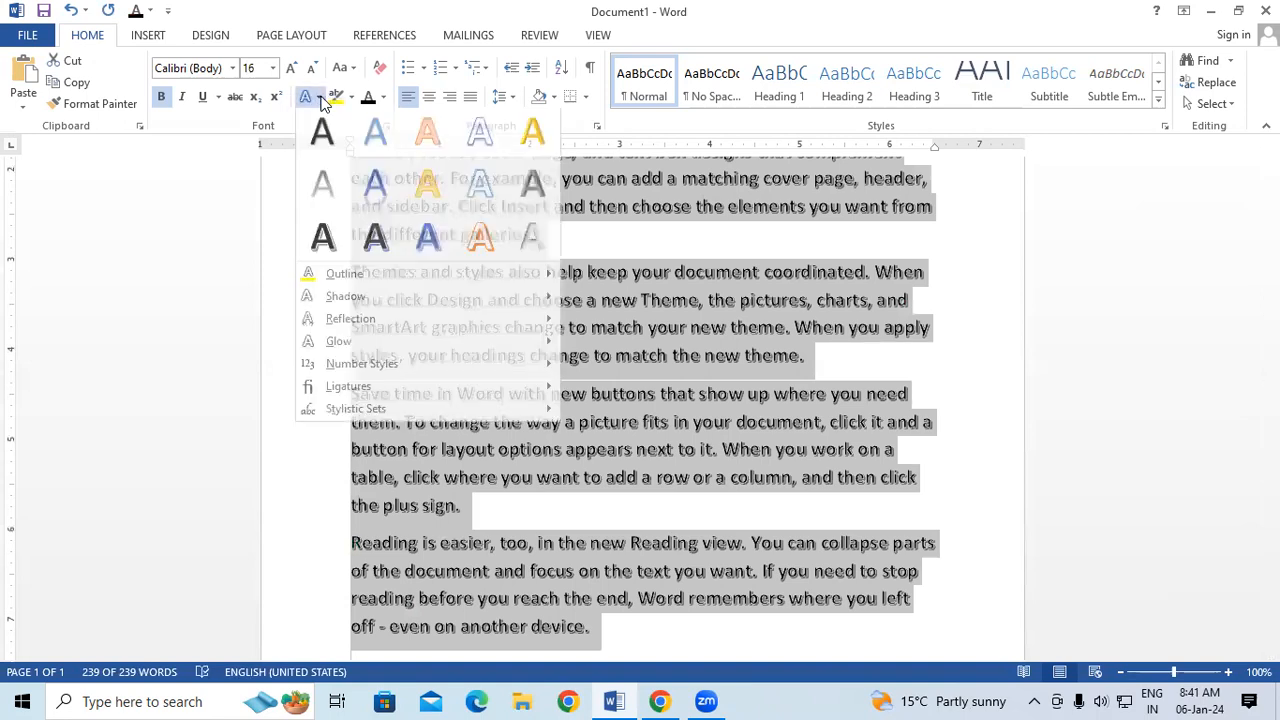
left_click(313, 147)
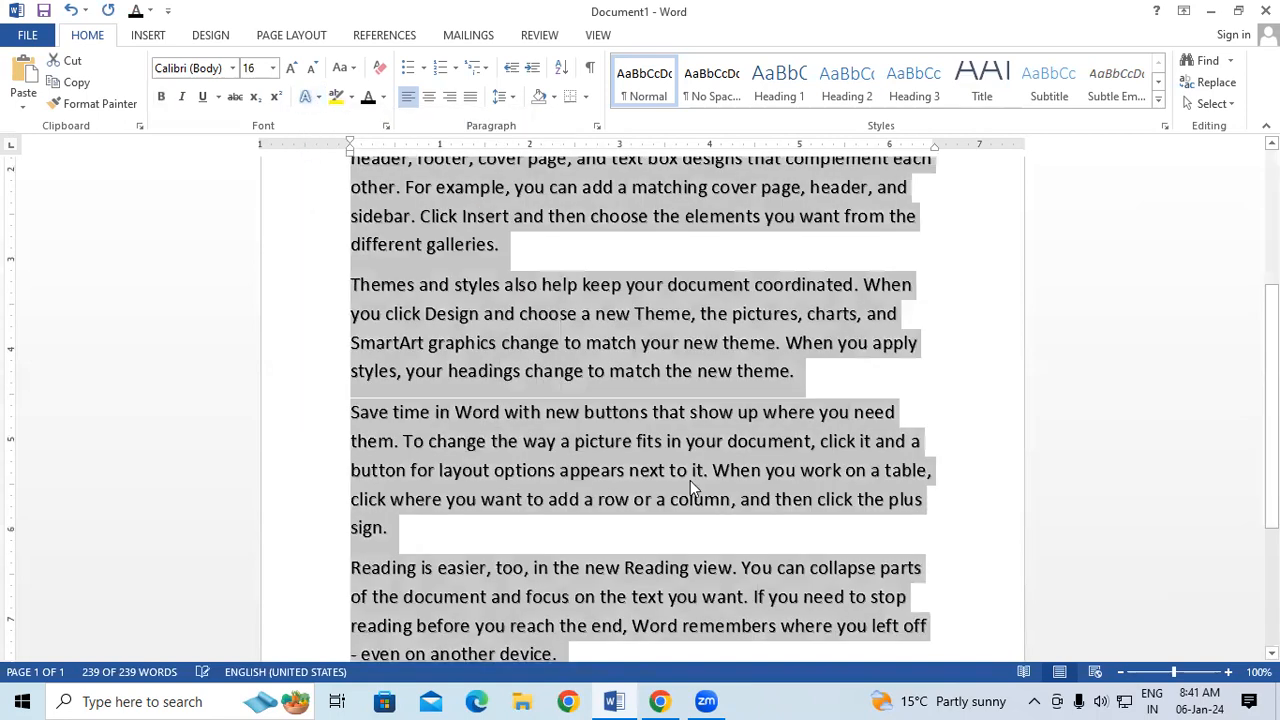
scroll(691, 487, "up", 1)
scroll(690, 487, "up", 3)
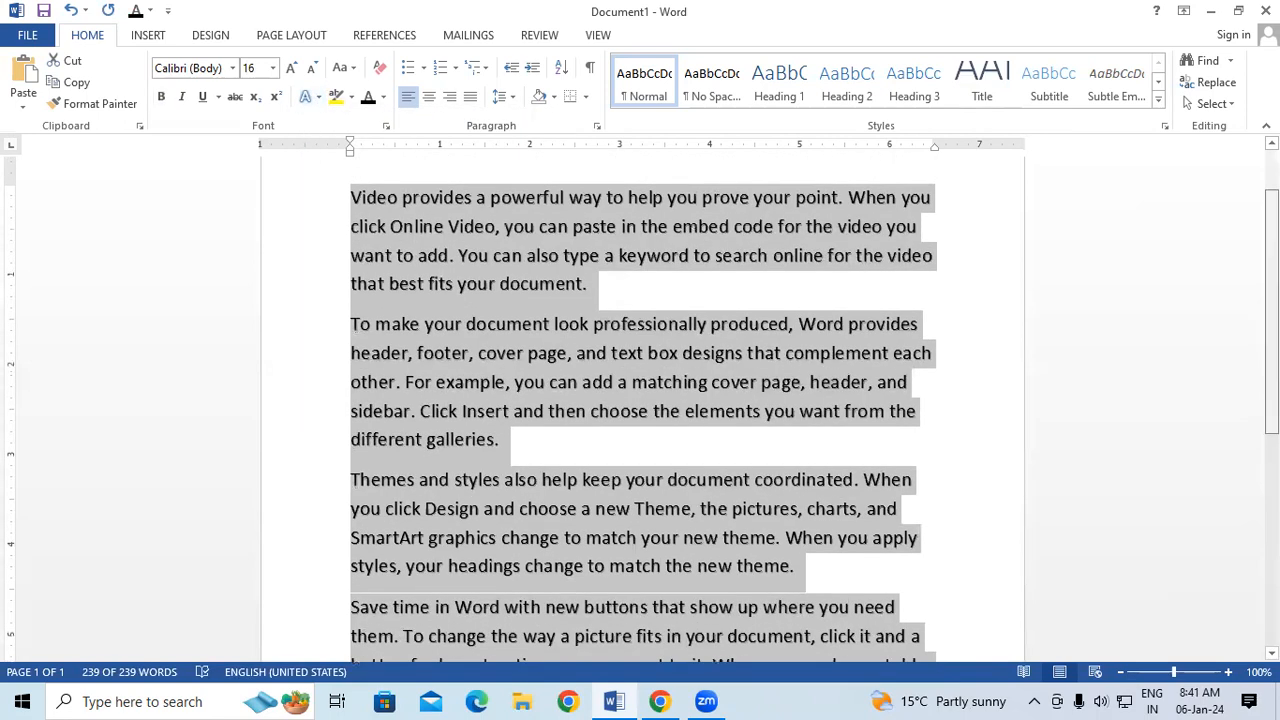
left_click(821, 386)
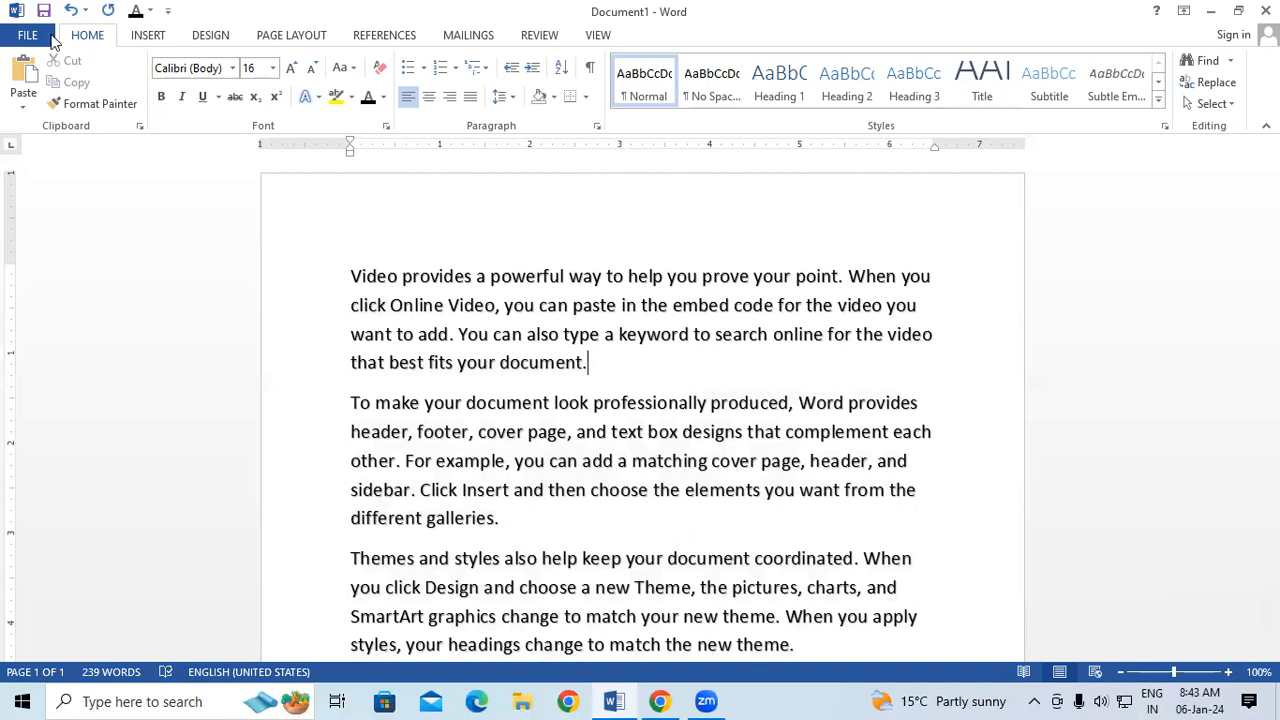
Cycle the first paragraph through uppercase and lowercase to sentence case, then look over the Change Case options without choosing one
left_click(353, 276)
left_click_drag(367, 282, 670, 374)
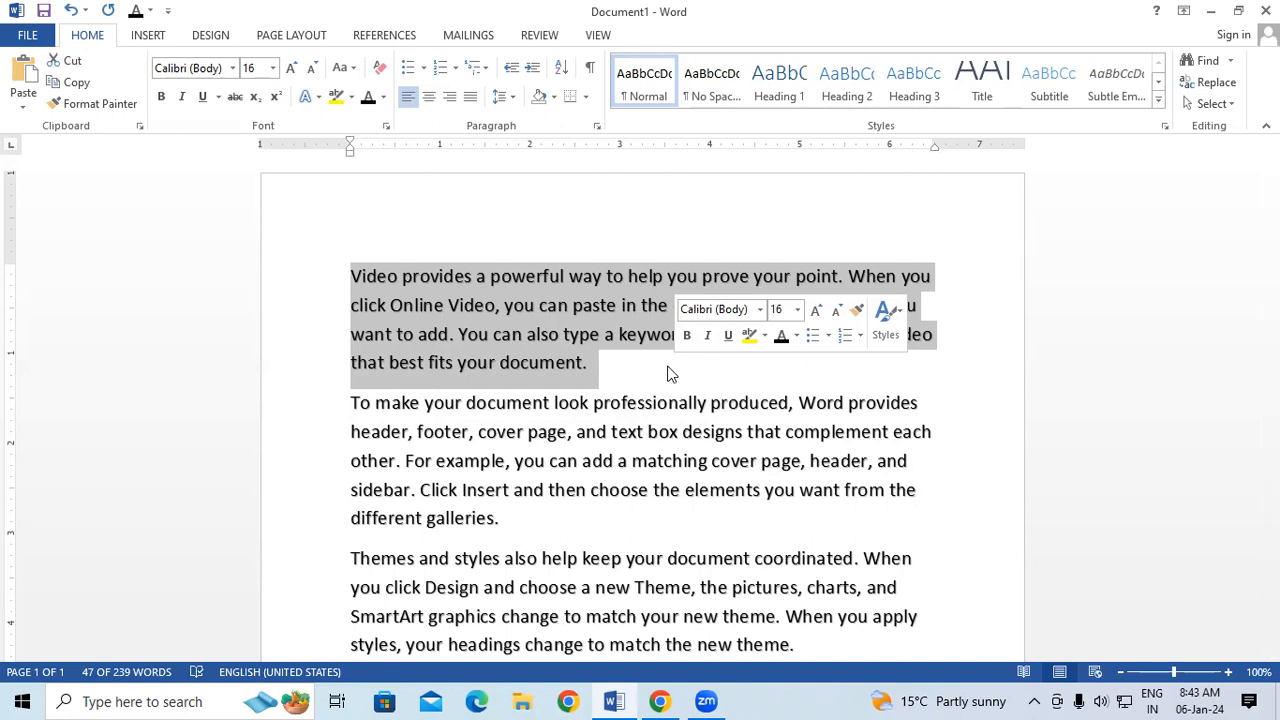
key("shift+F3")
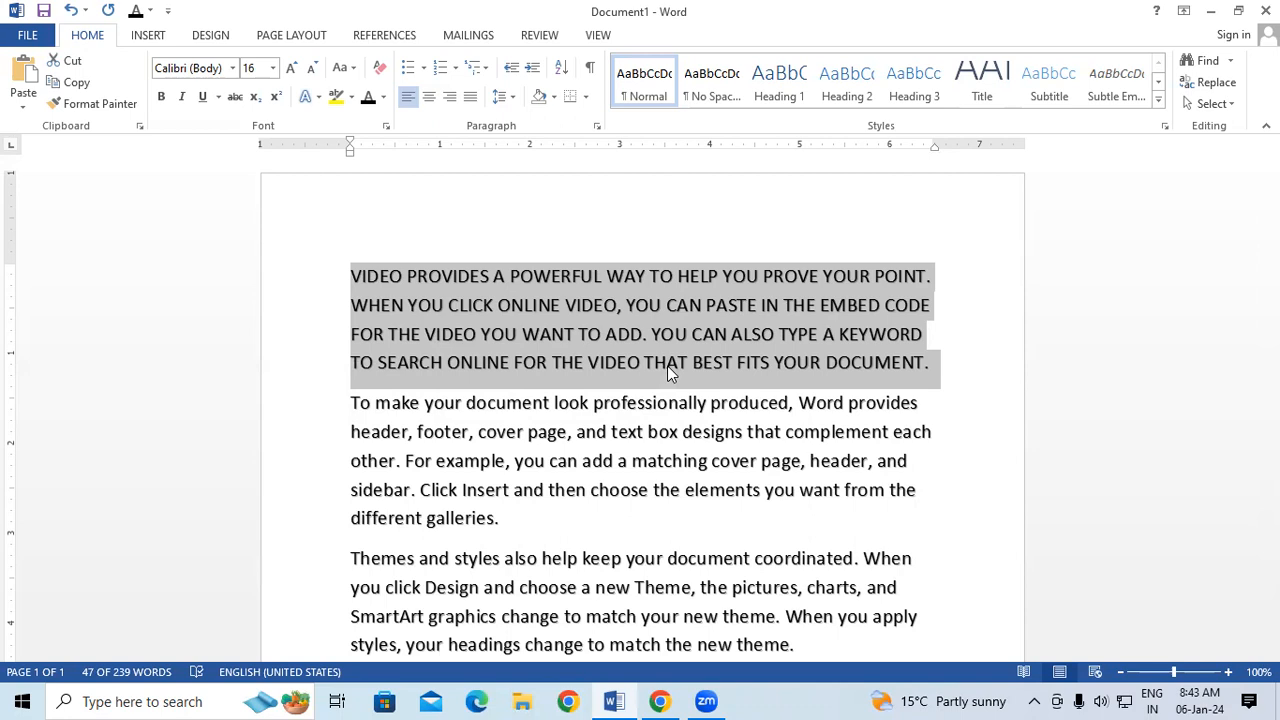
key("shift+F3")
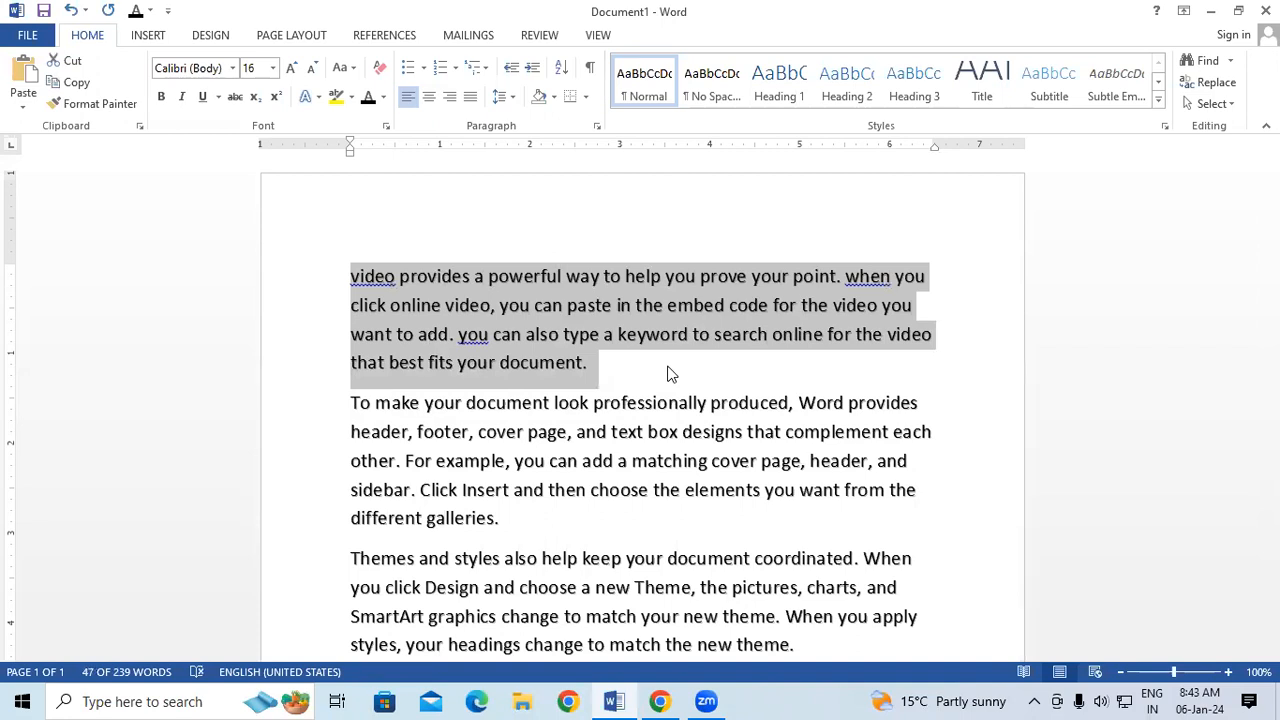
key("shift+F3")
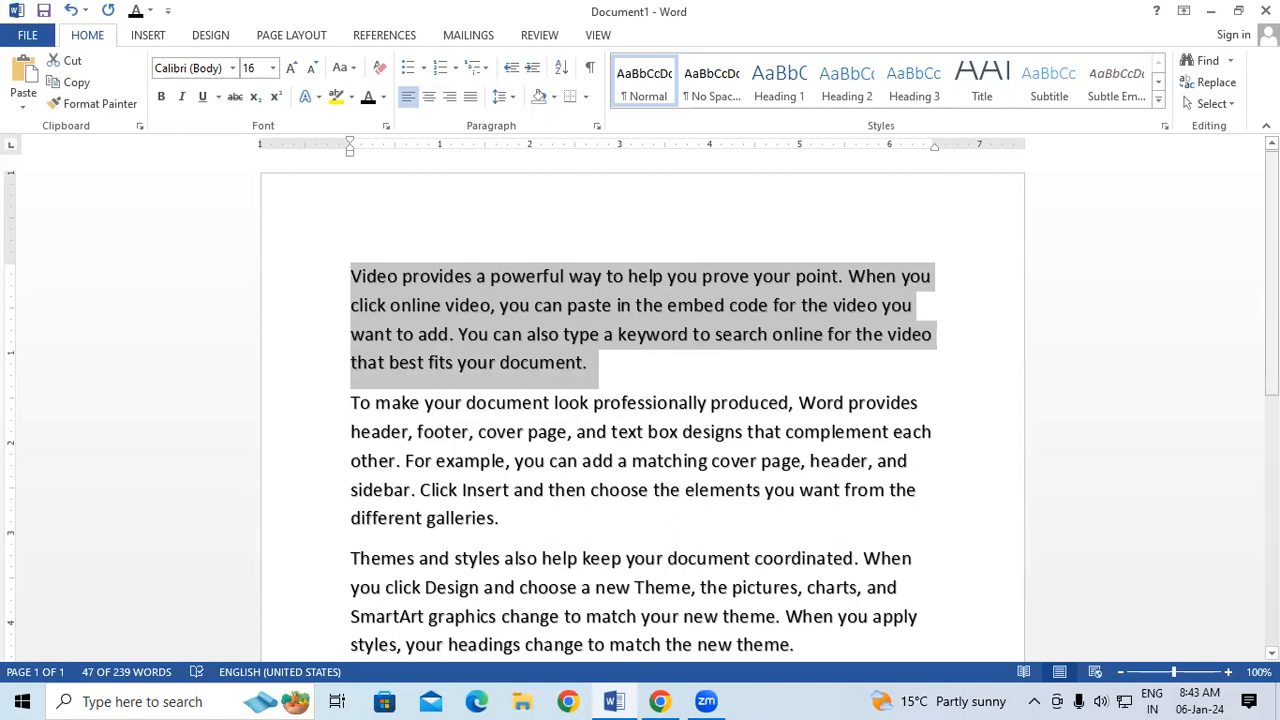
left_click(341, 70)
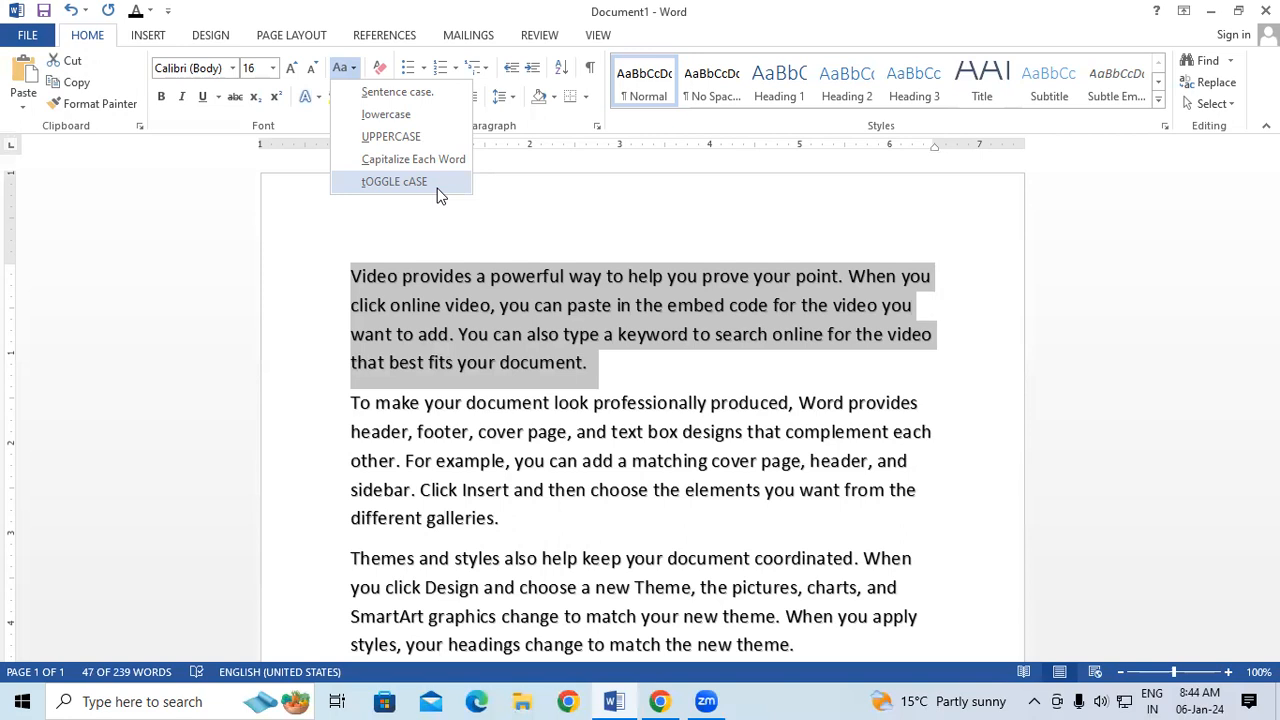
left_click(571, 489)
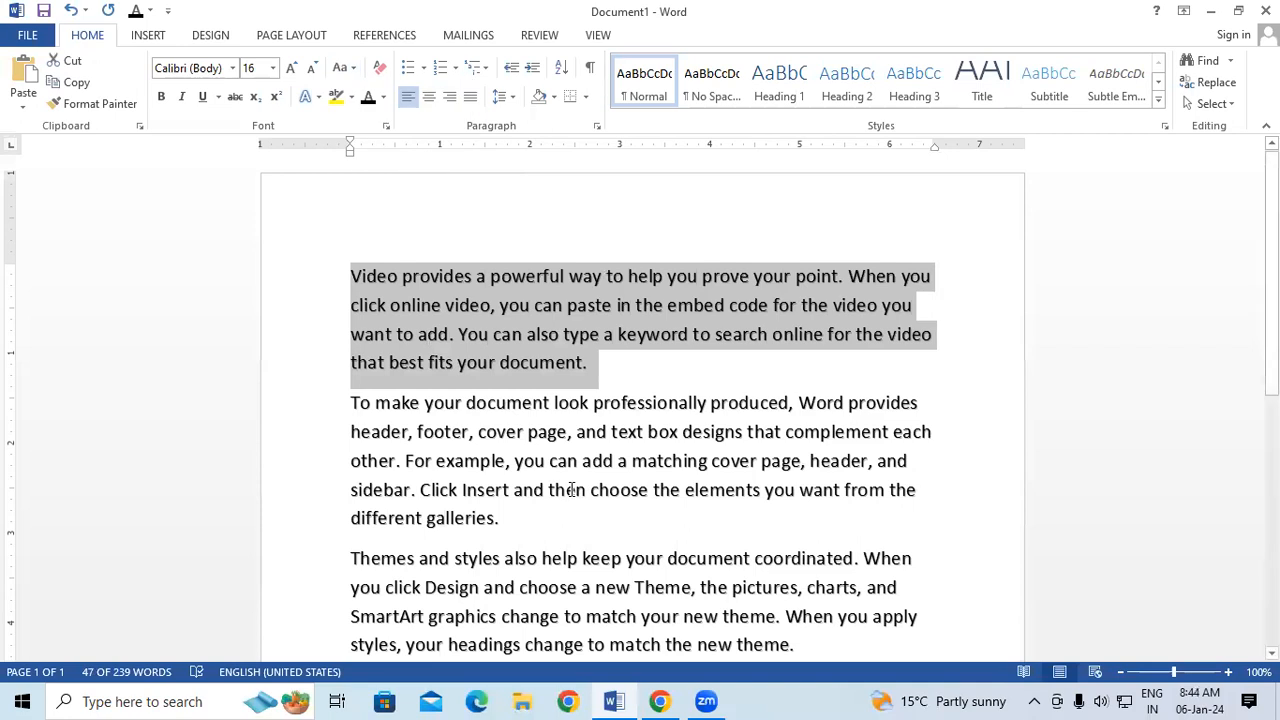
Change all the sample text to Capitalize Each Word, deselect it and look through the result down to the last paragraph
key("ctrl+a")
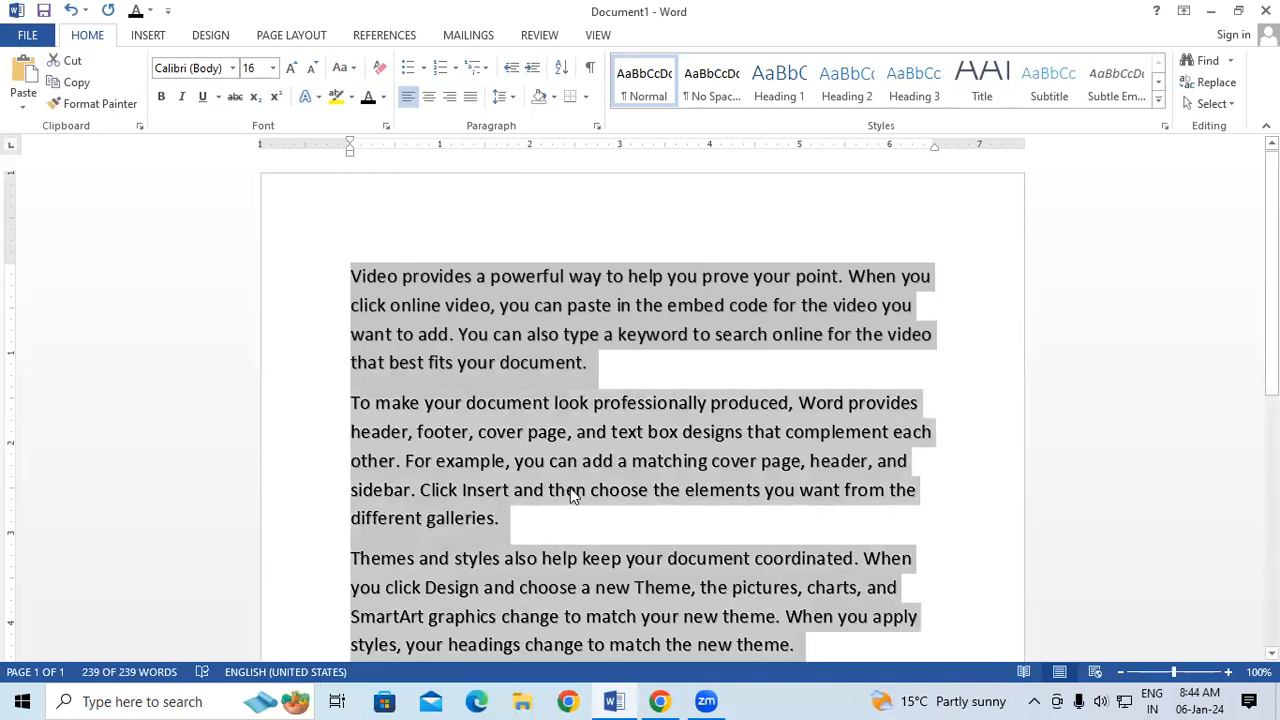
left_click(349, 72)
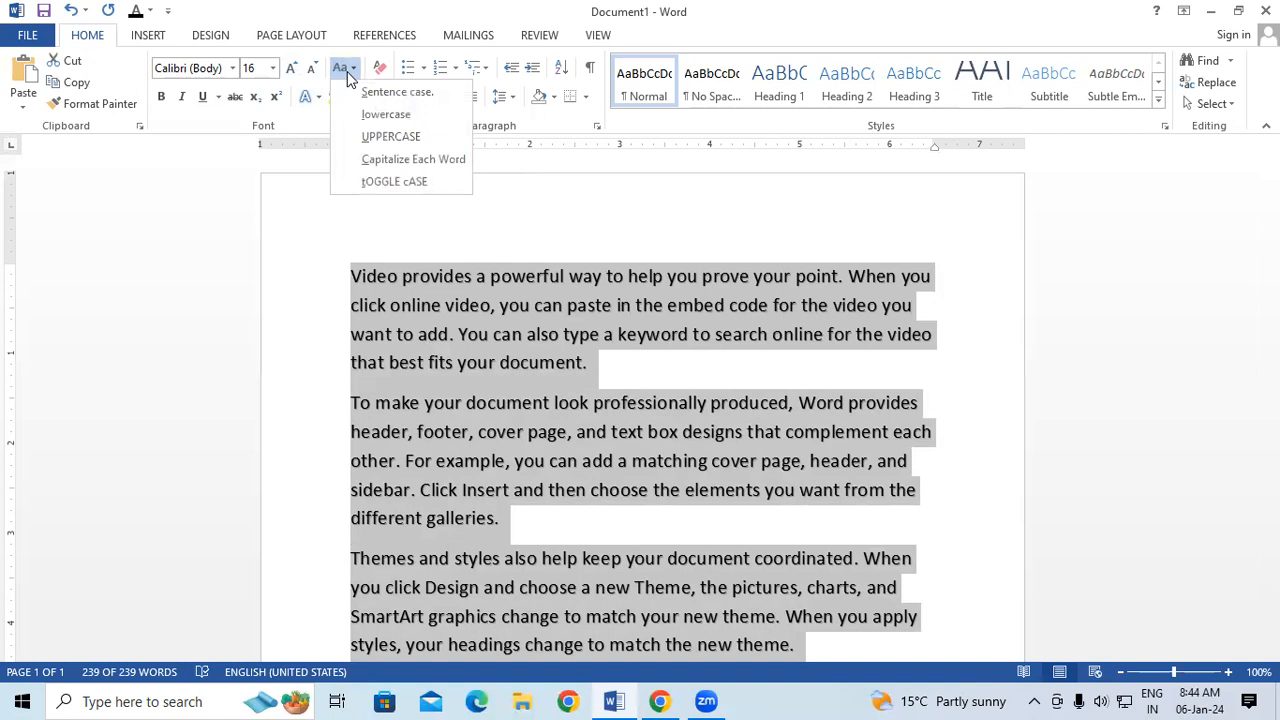
left_click(401, 160)
left_click(755, 553)
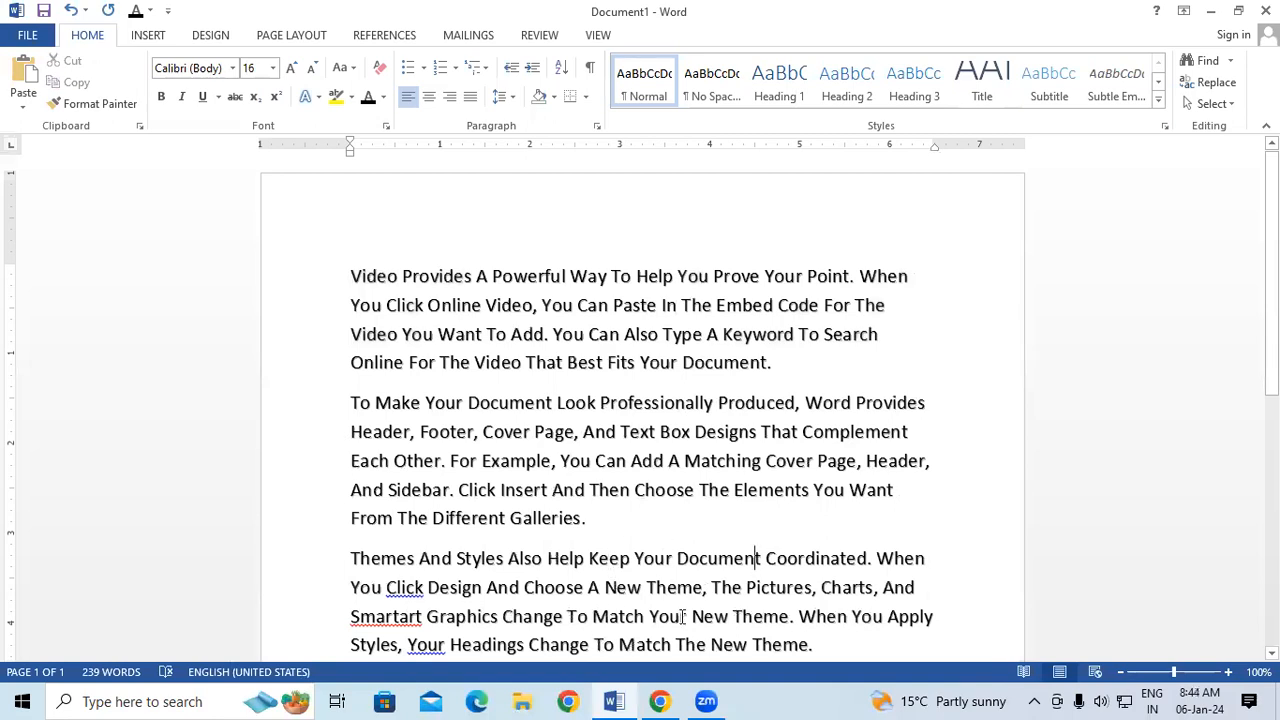
scroll(682, 616, "down", 1)
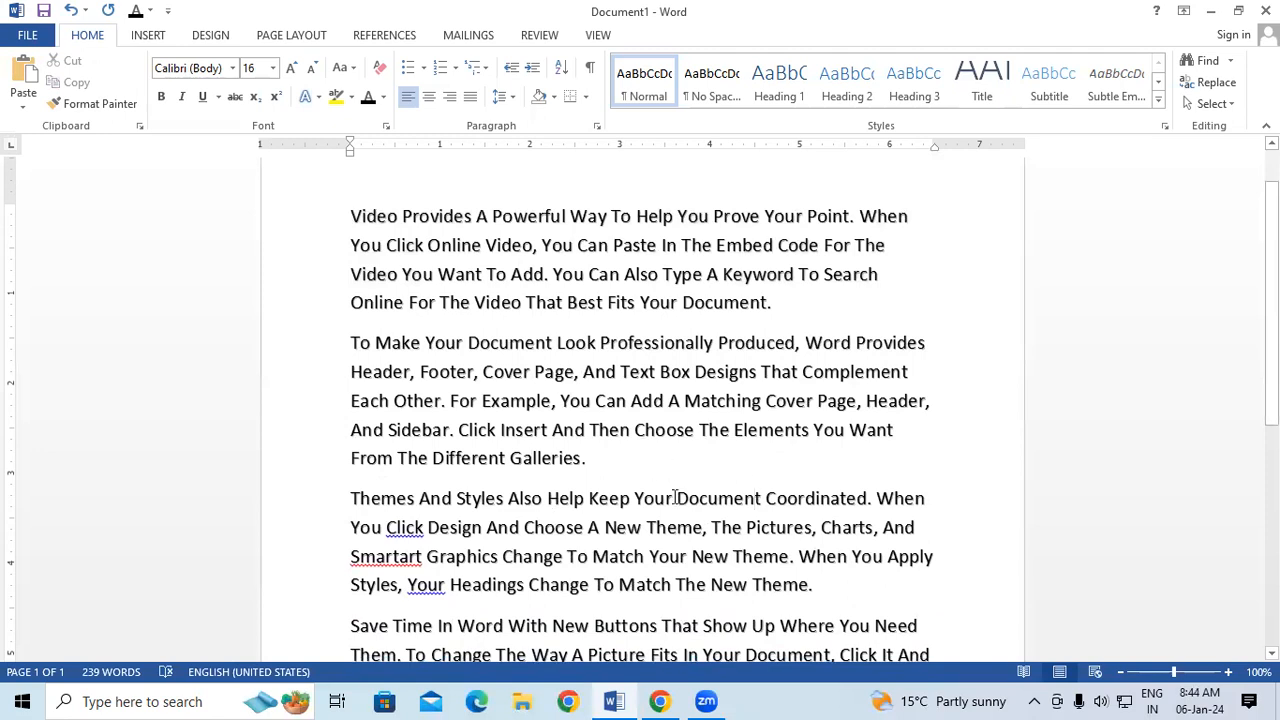
scroll(675, 497, "down", 1)
scroll(675, 497, "down", 3)
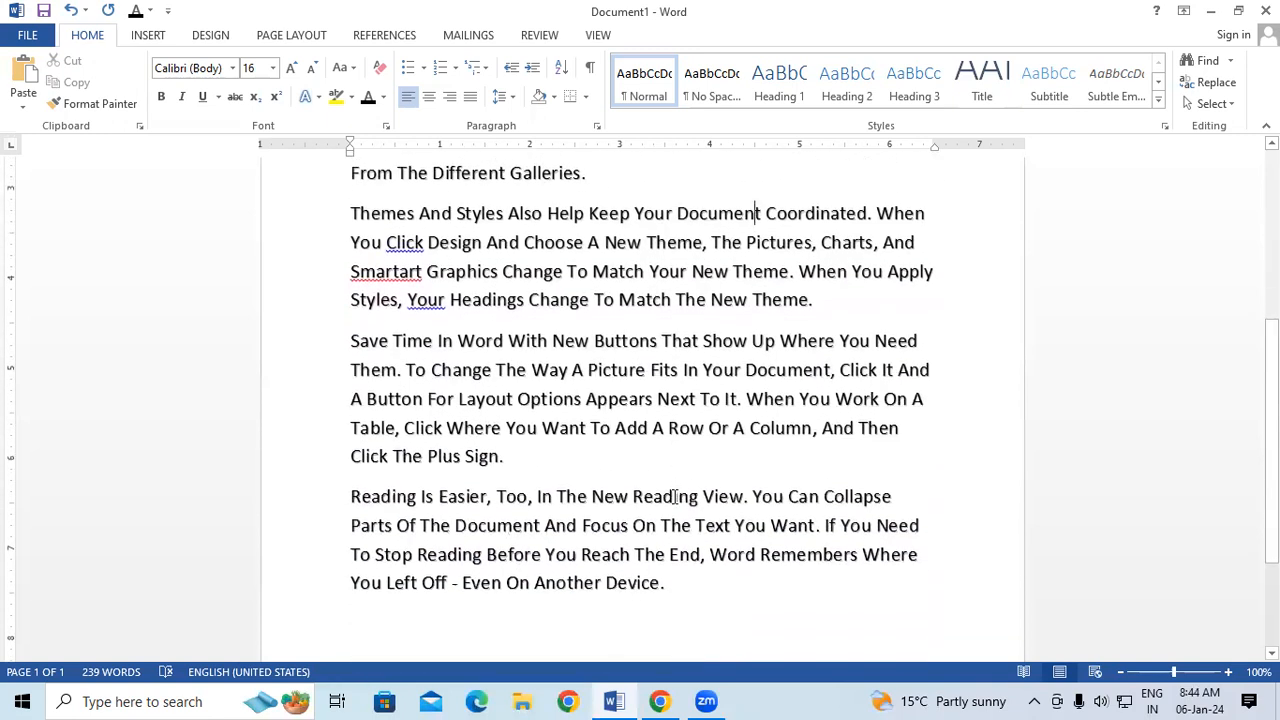
scroll(675, 497, "down", 1)
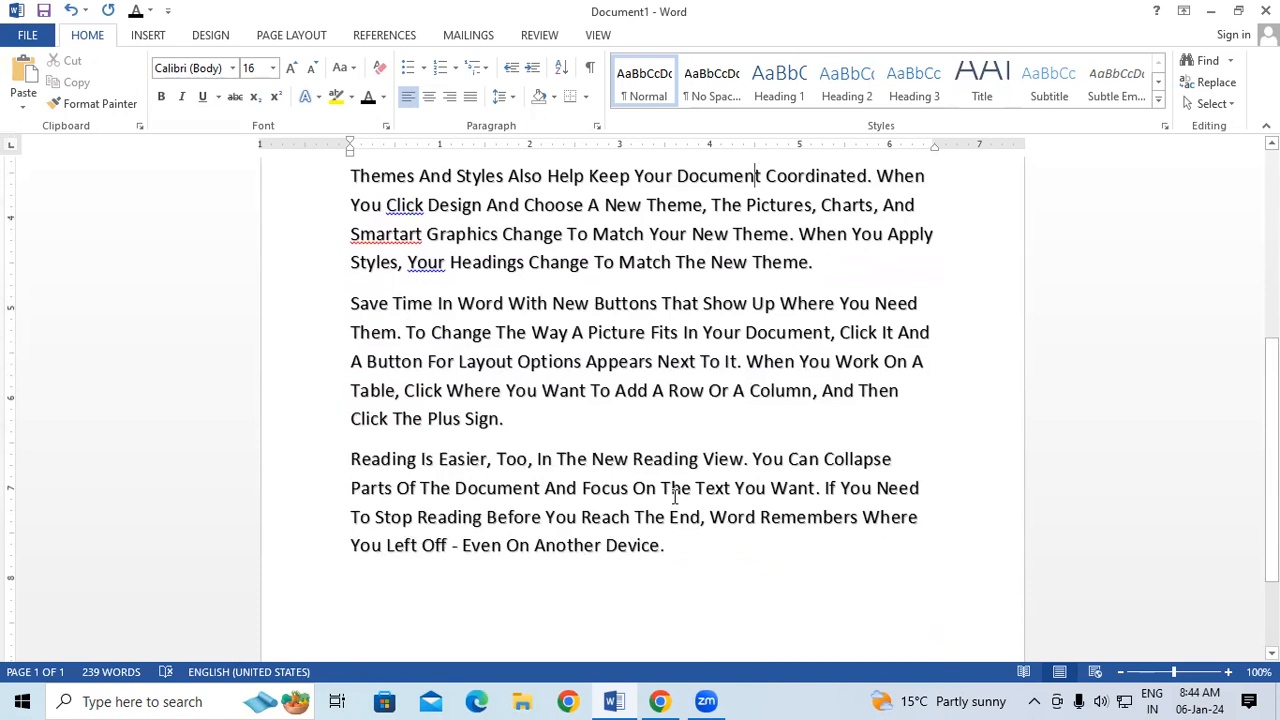
scroll(675, 497, "down", 1)
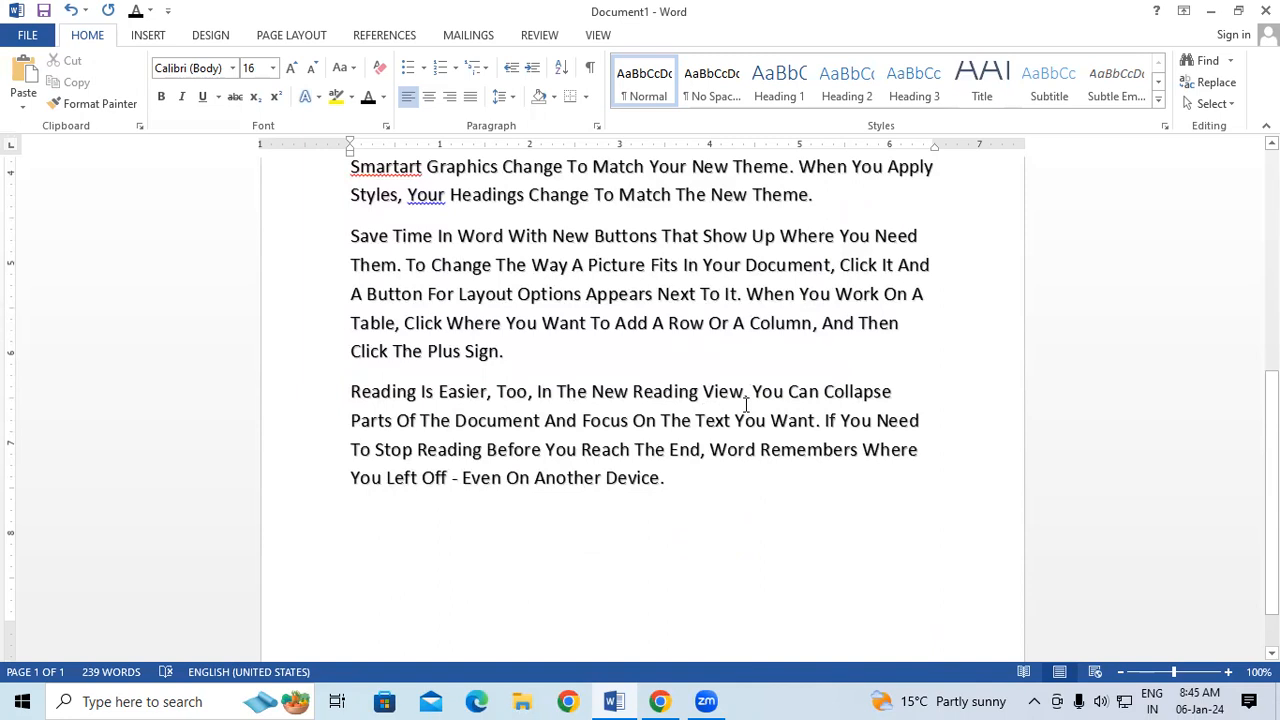
Apply tOGGLE cASE to all the sample text, deselect it and look through the paragraphs
key("ctrl+a")
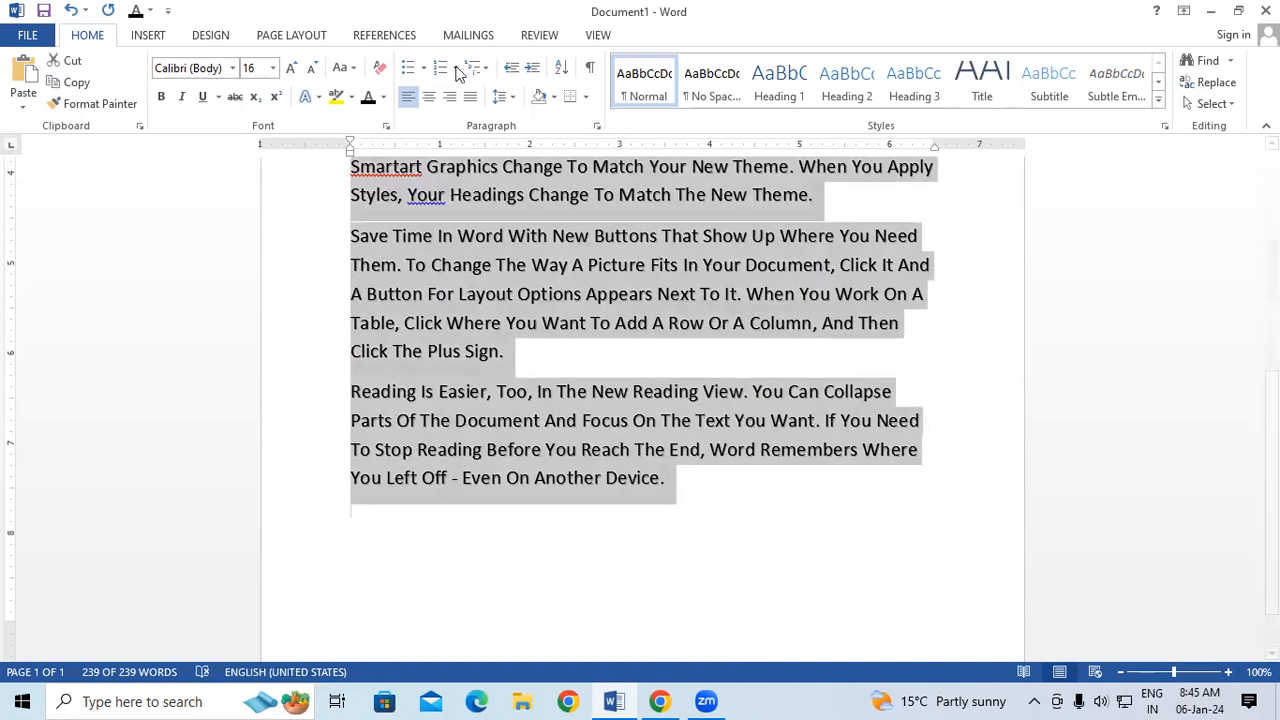
left_click(343, 69)
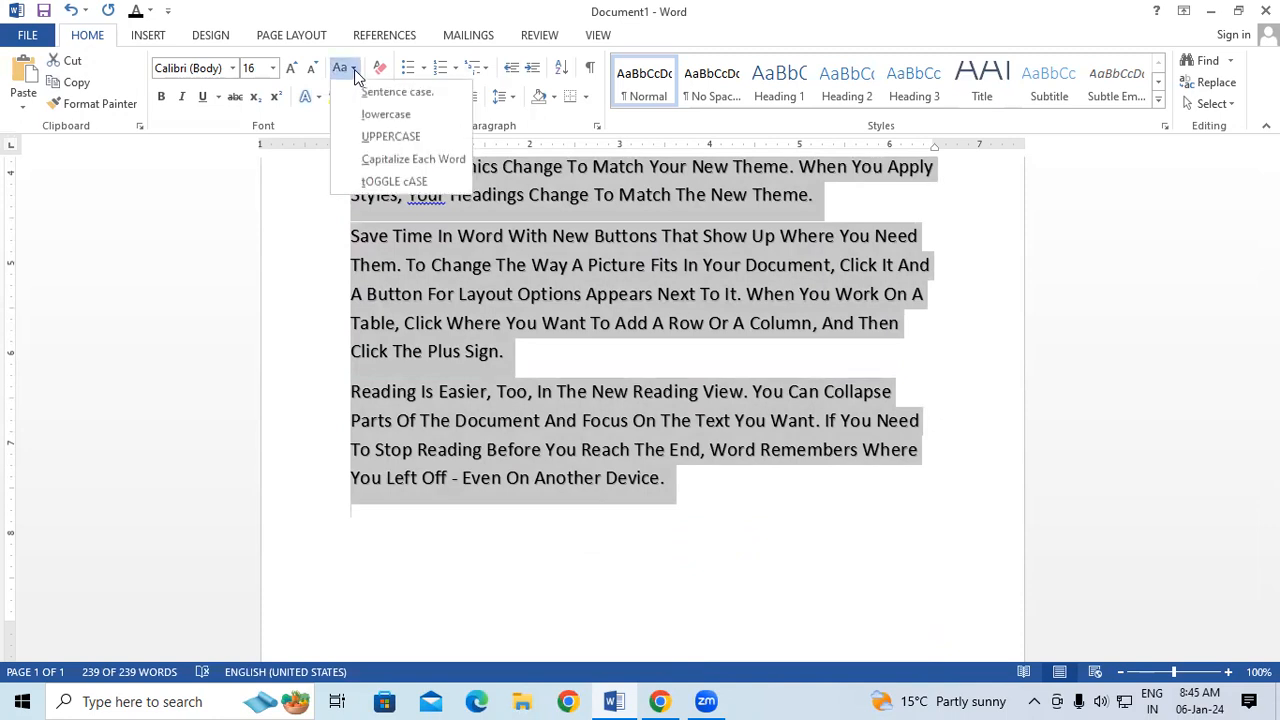
left_click(394, 182)
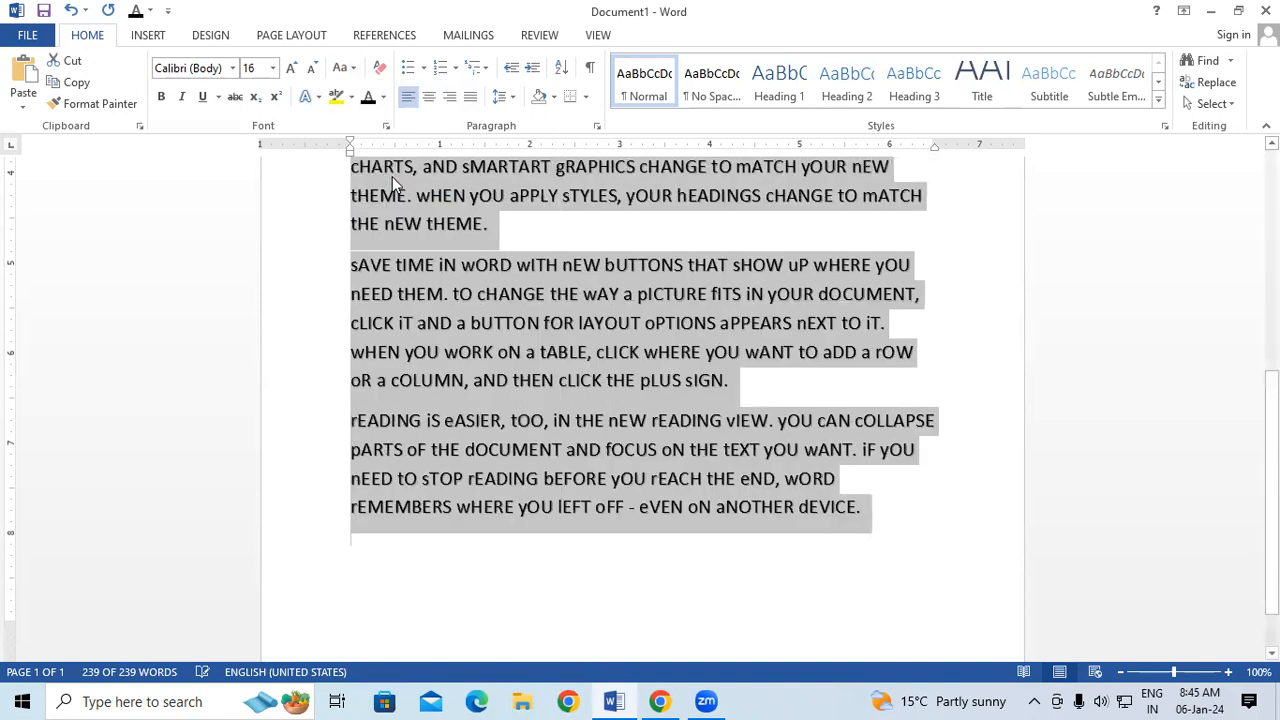
scroll(527, 426, "up", 2)
scroll(527, 426, "up", 3)
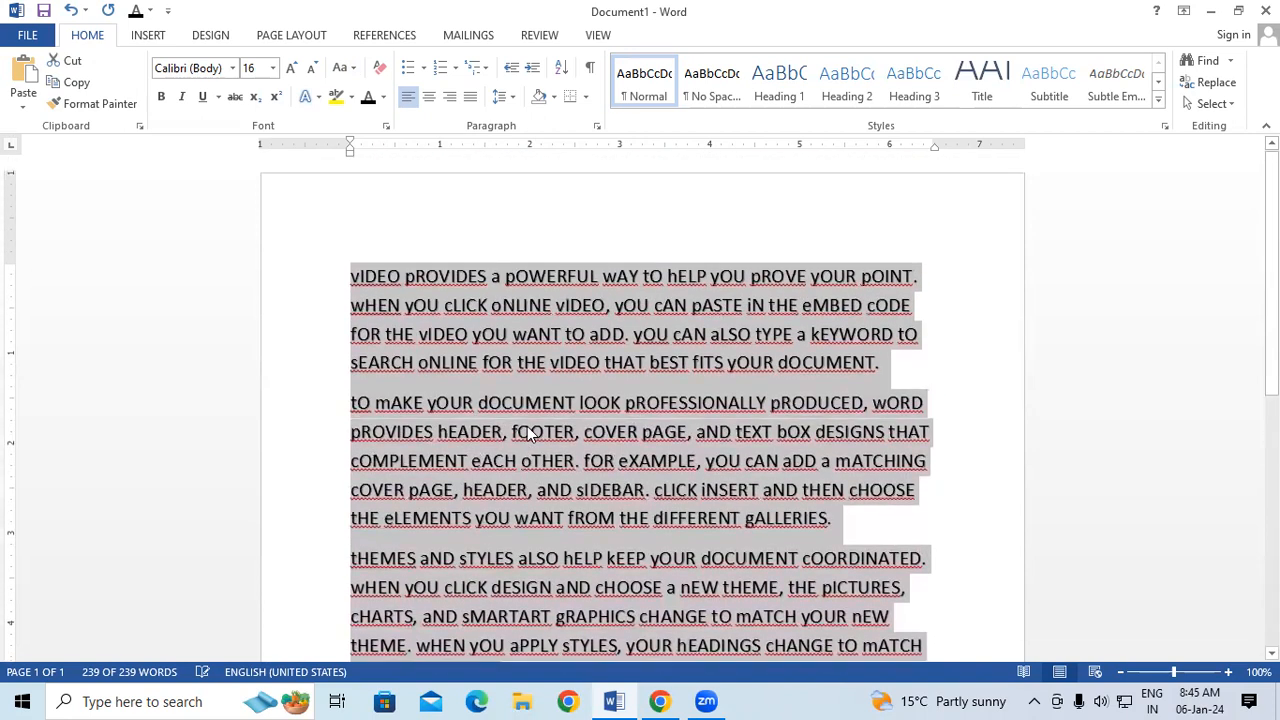
left_click(527, 426)
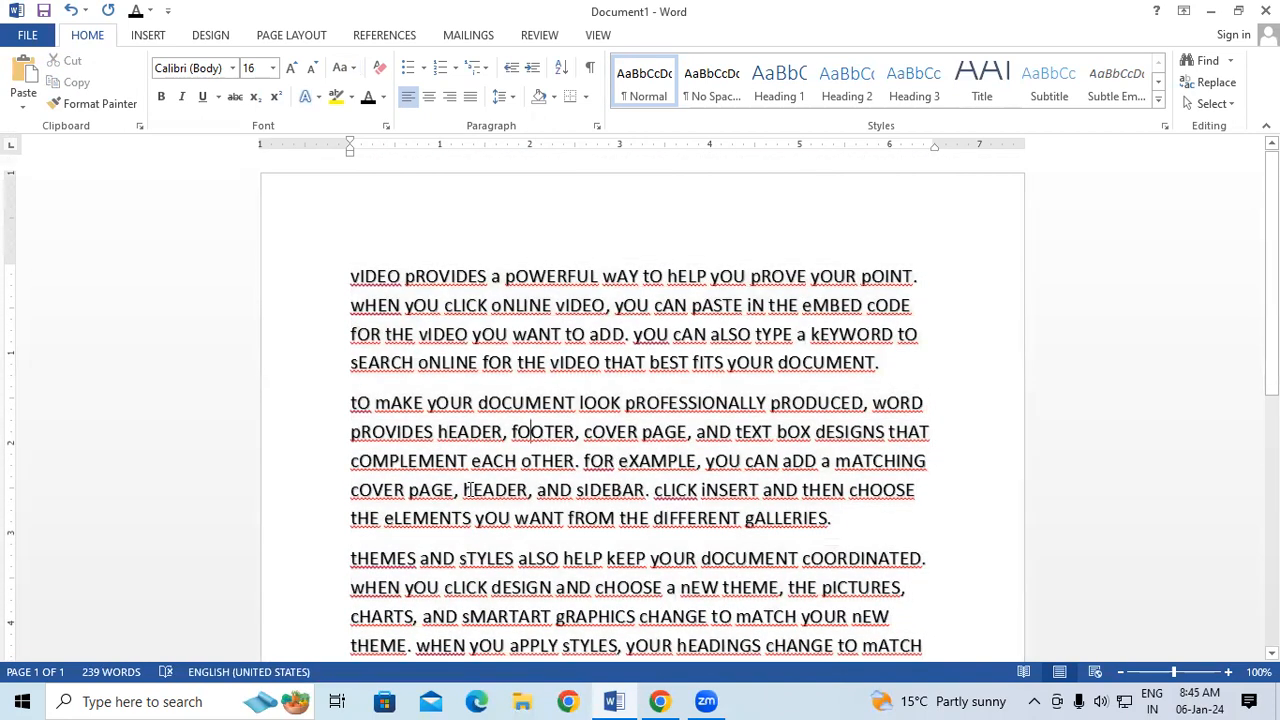
scroll(482, 458, "down", 3)
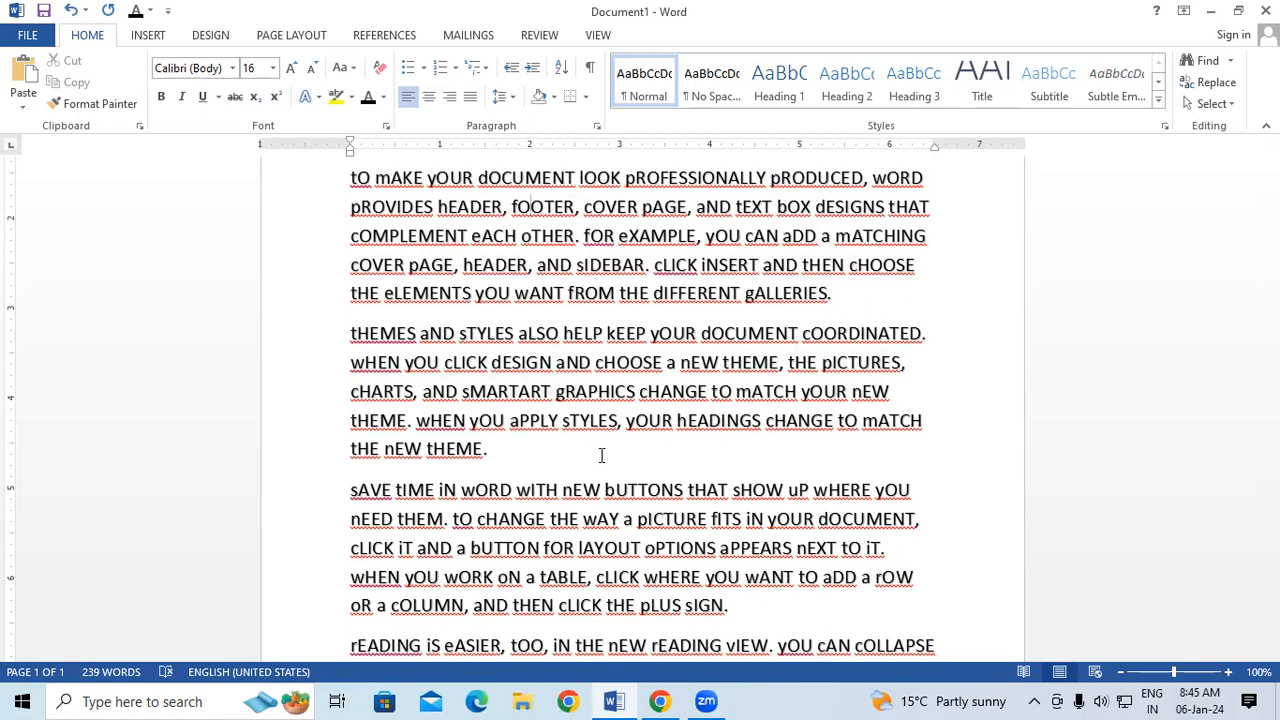
scroll(601, 455, "down", 2)
scroll(601, 455, "up", 3)
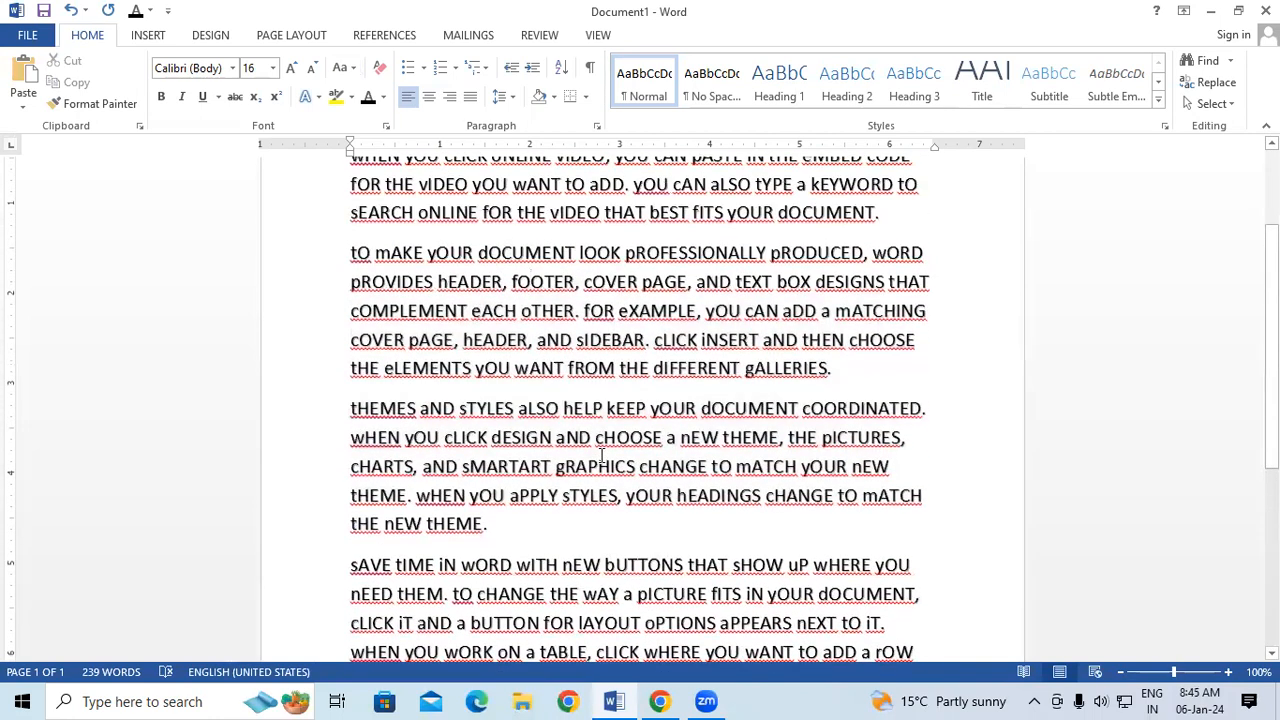
scroll(601, 455, "up", 3)
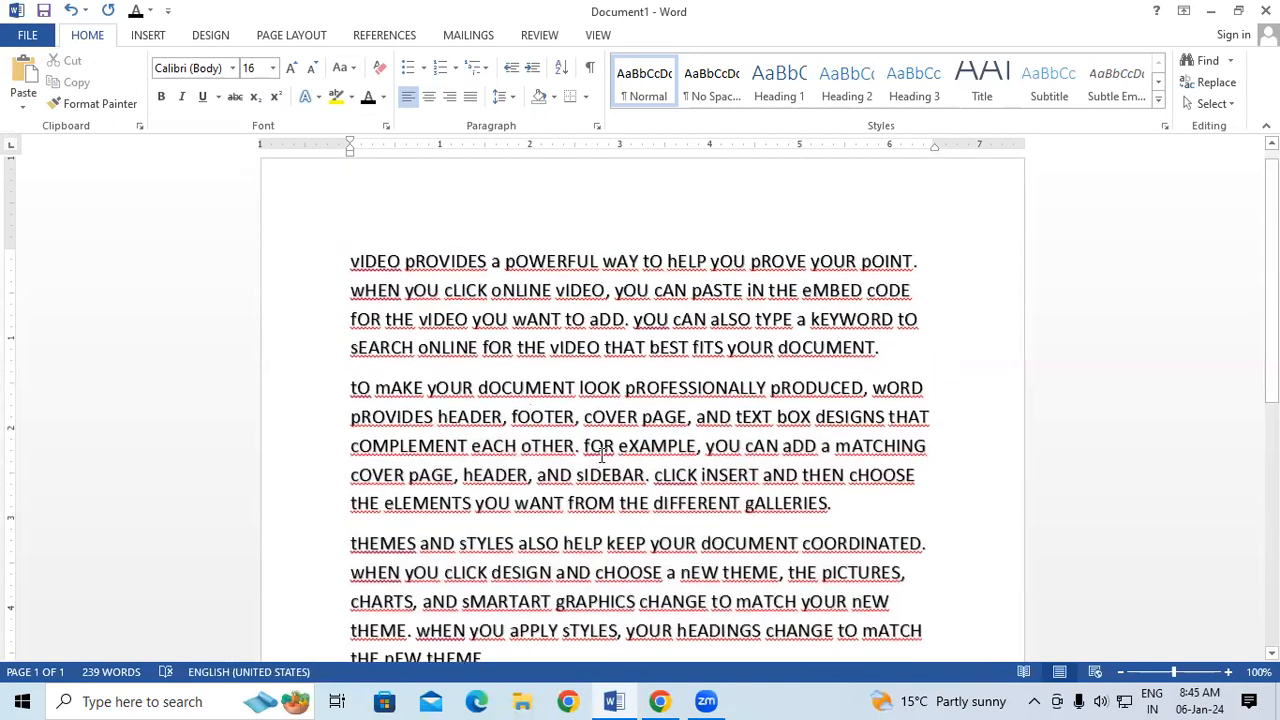
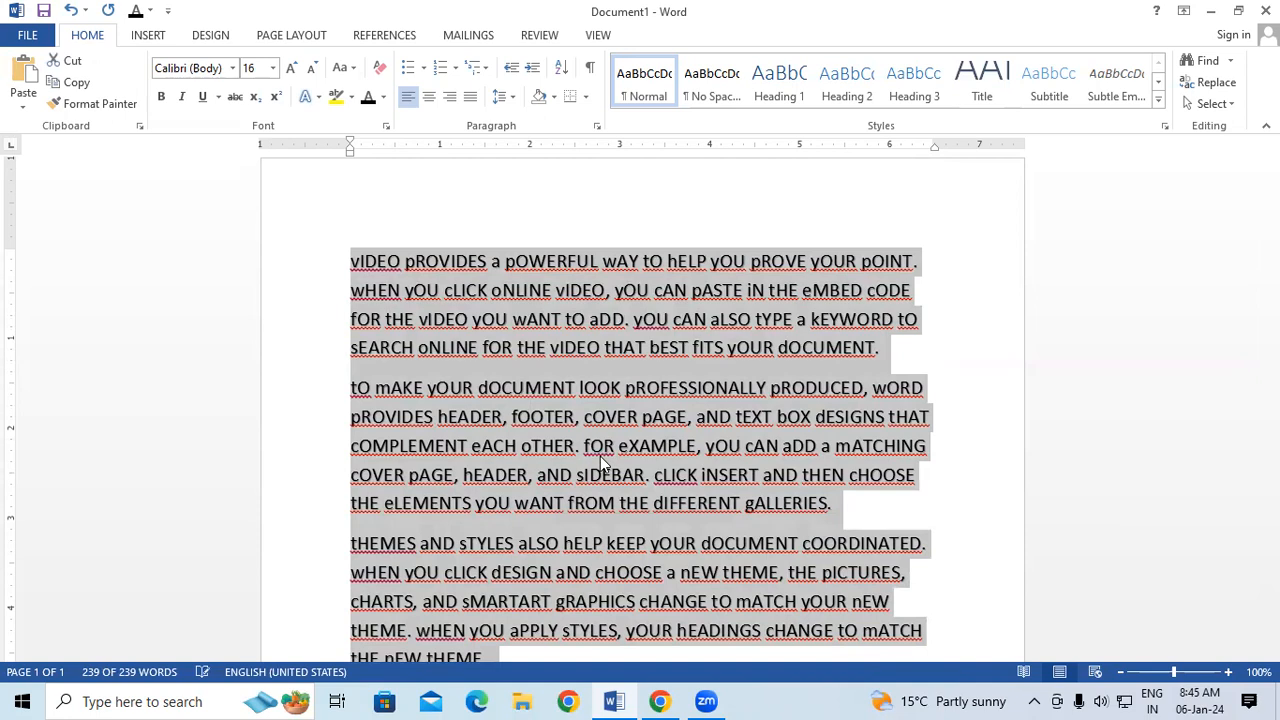
Select all the sample text and cycle its case repeatedly through lowercase, sentence case and uppercase, ending in uppercase
key("shift+F3")
key("shift+F3")
key("shift+F3")
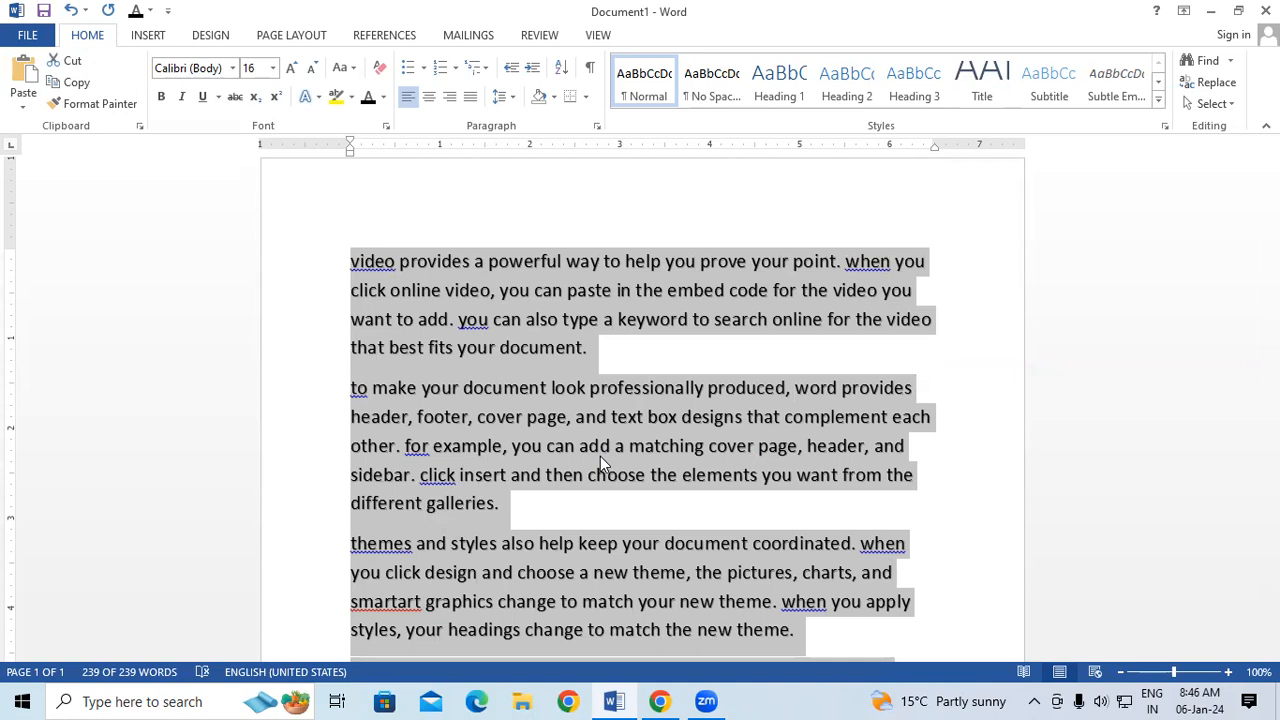
key("shift+F3")
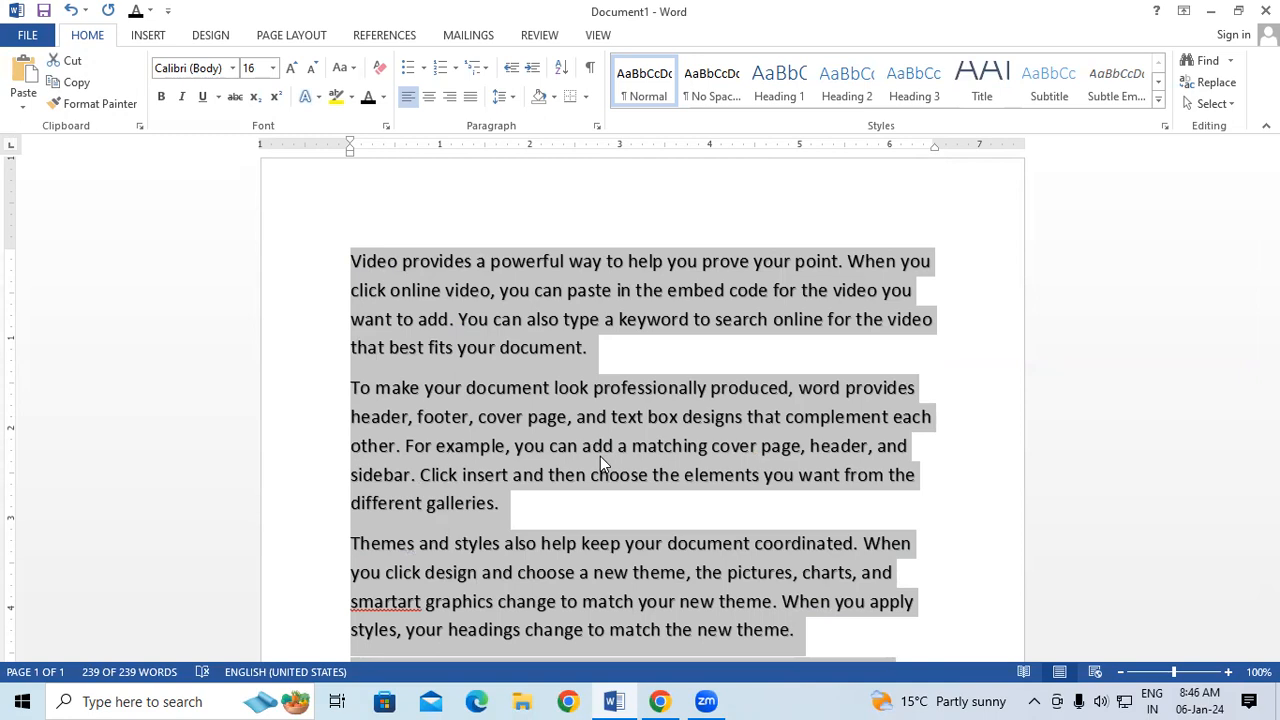
key("shift+F3")
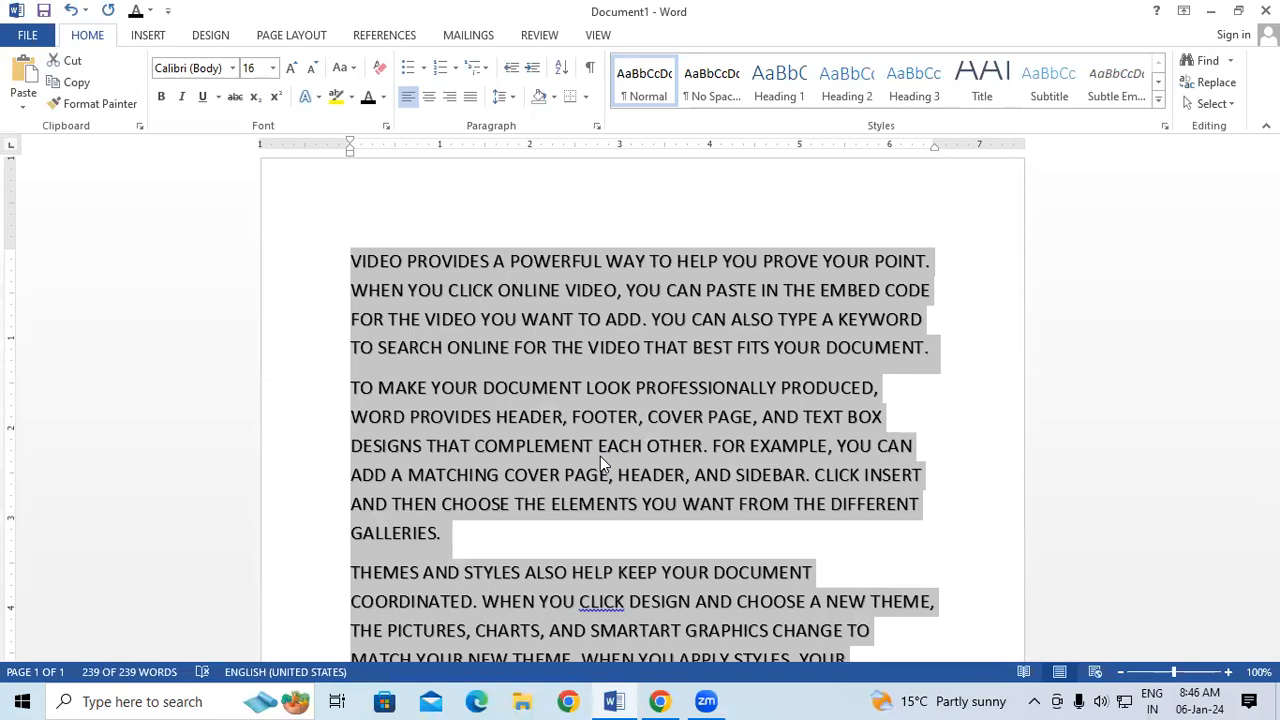
key("shift+F3")
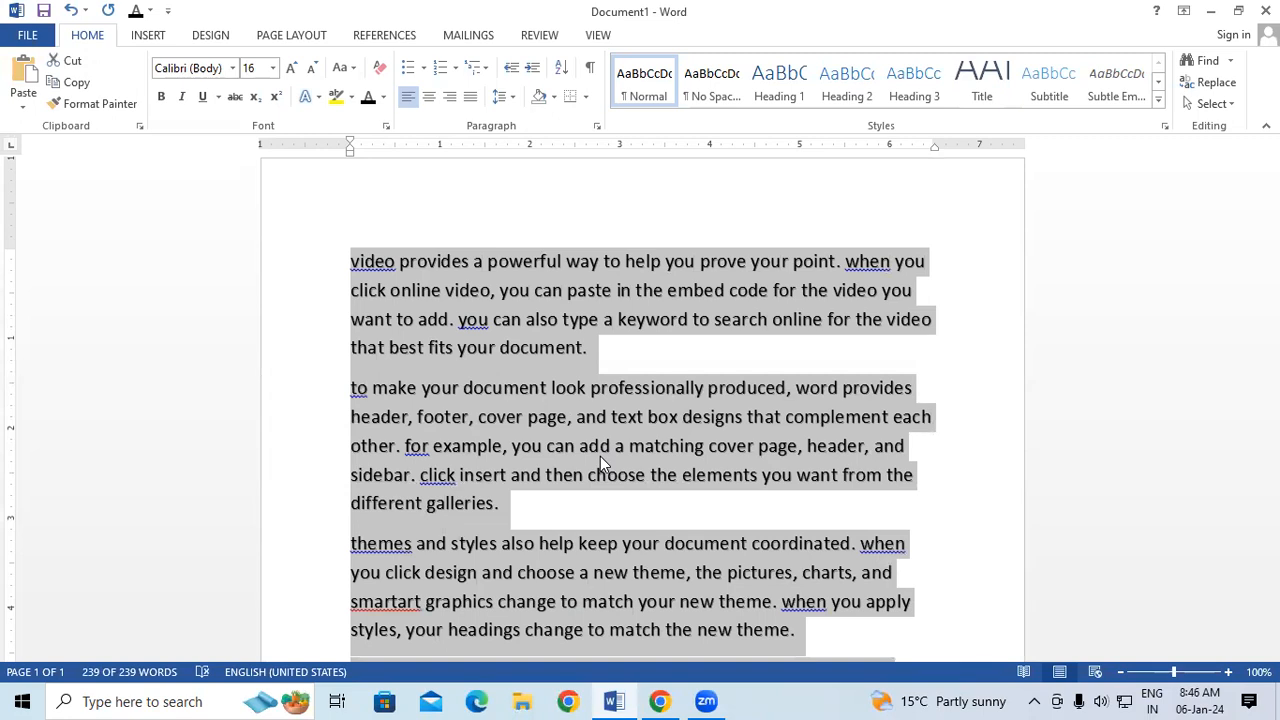
key("F3")
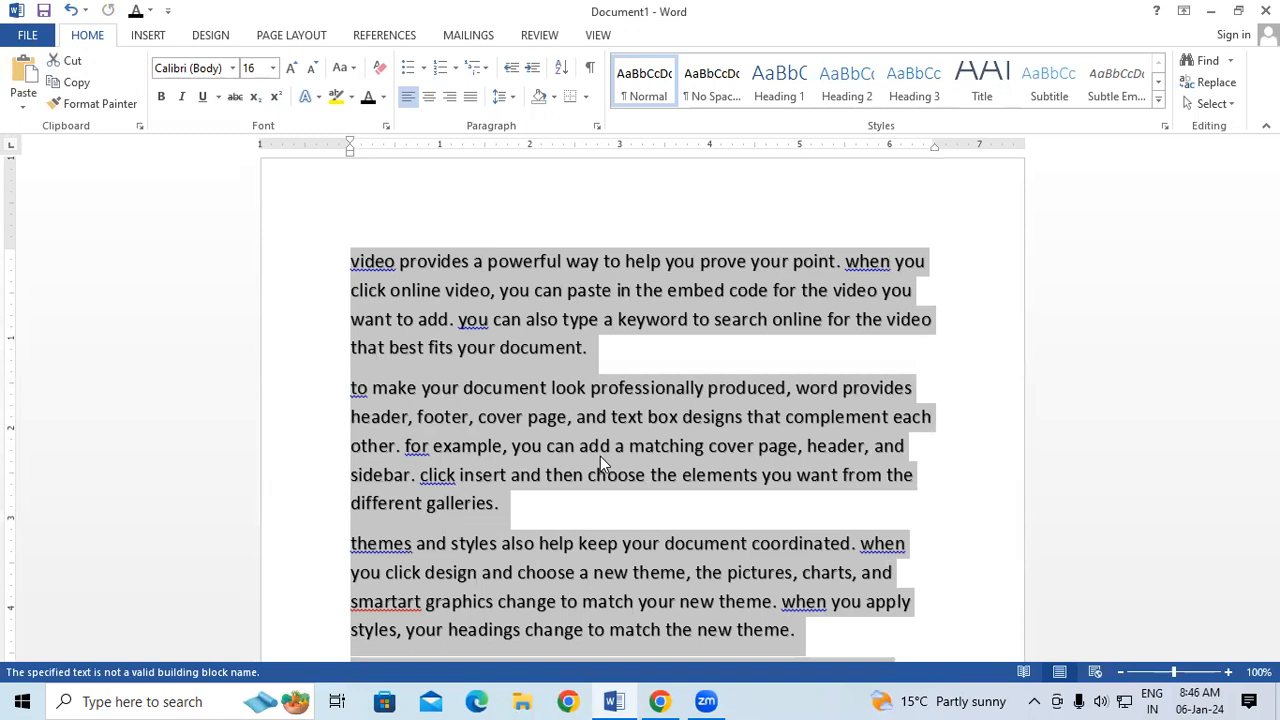
key("shift+F3")
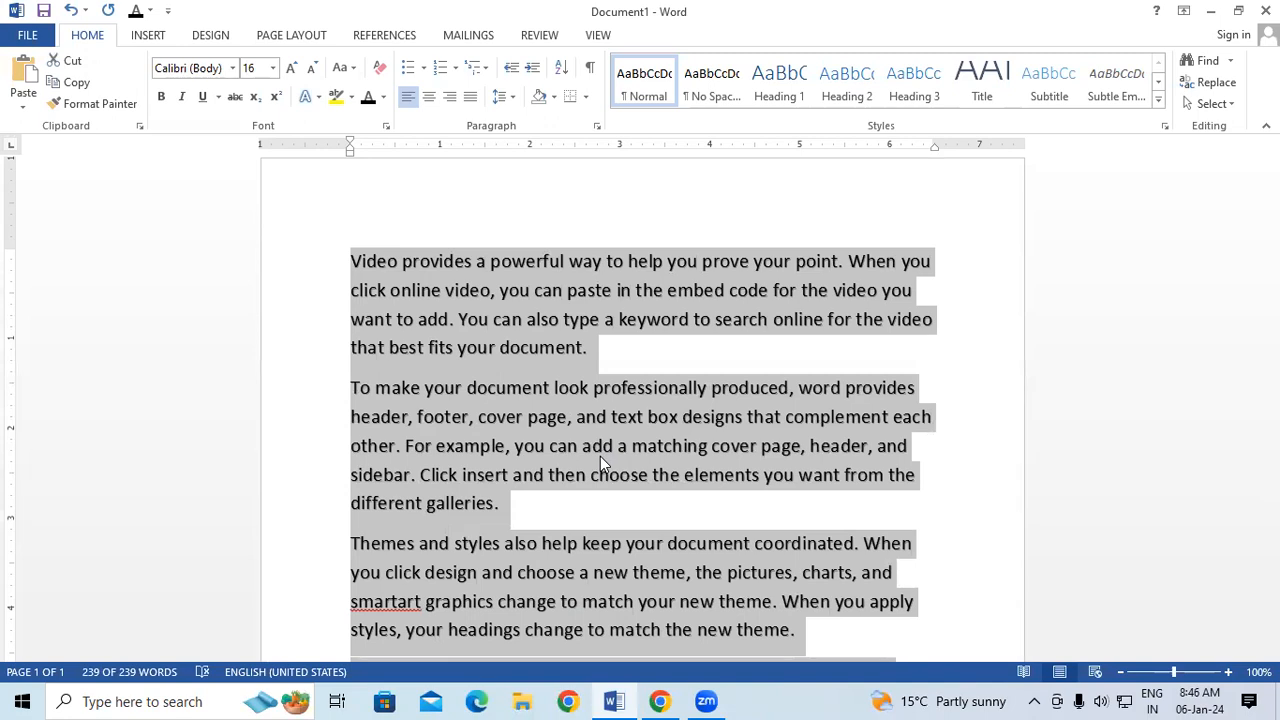
key("shift+F3")
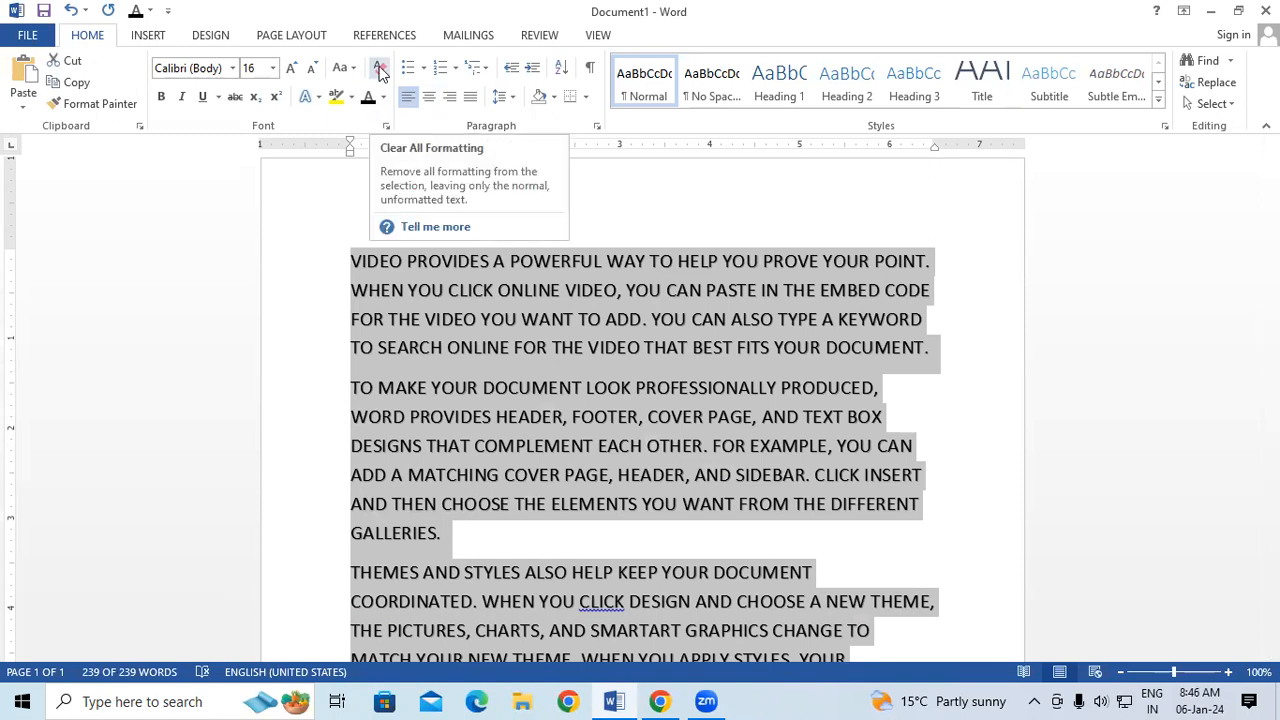
Undo the recent edits back to the version with underlined red headings and bold green paragraphs, and deselect the text
left_click(532, 345)
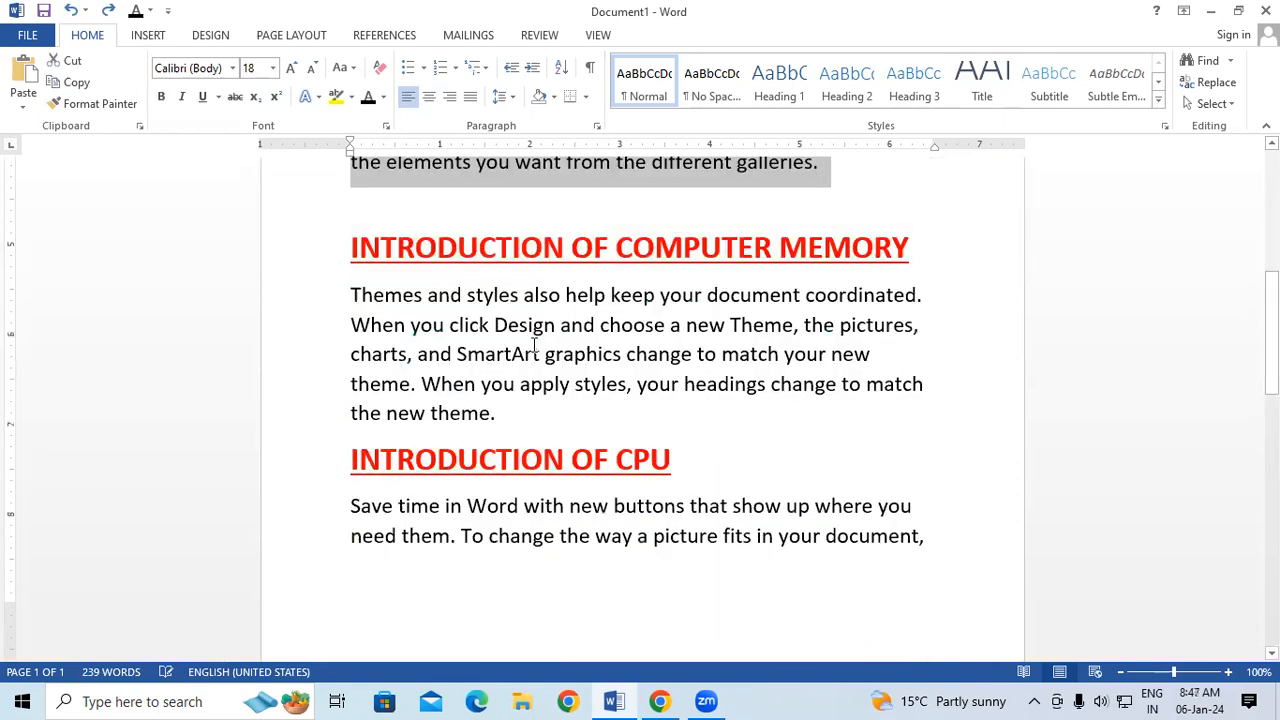
scroll(534, 347, "up", 1)
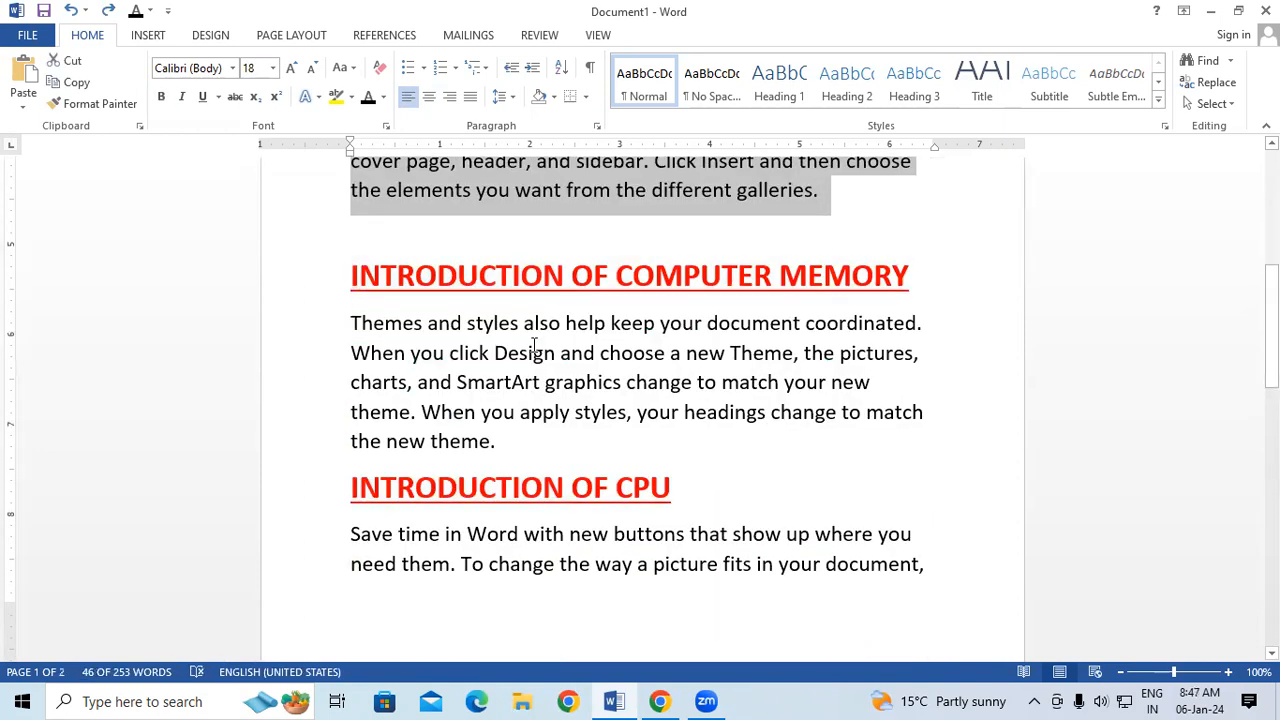
scroll(534, 347, "up", 3)
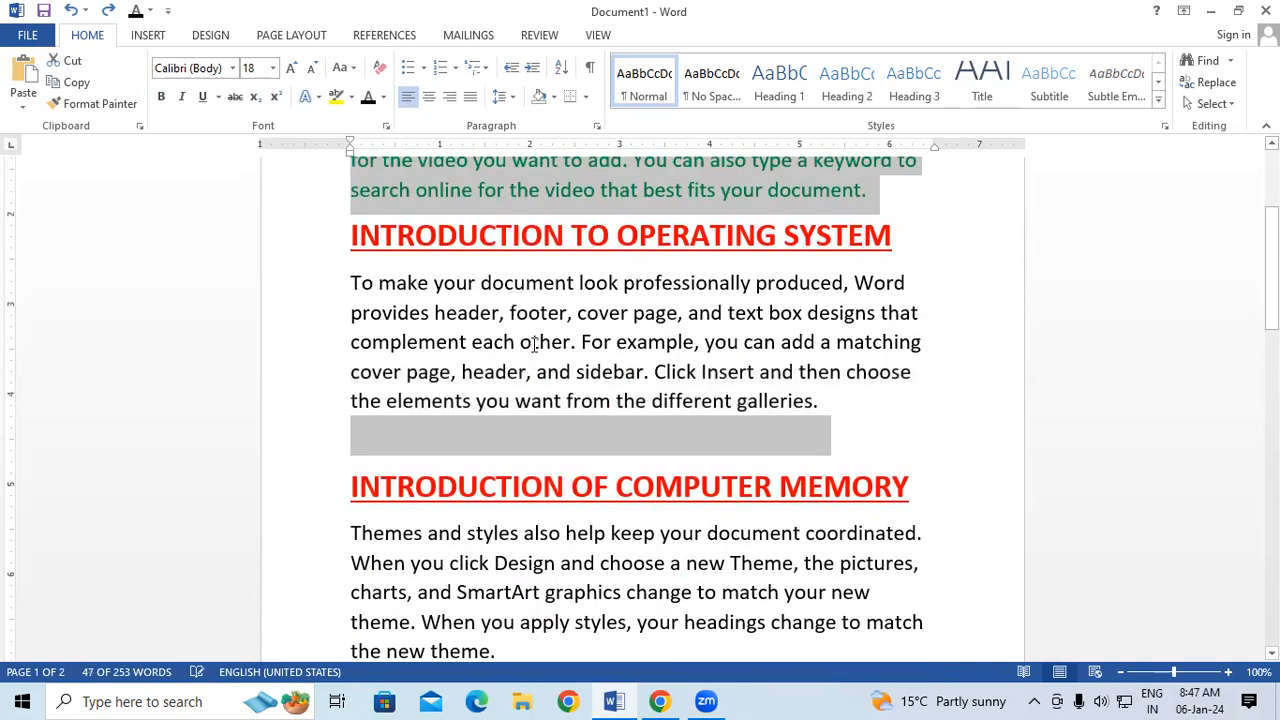
left_click(534, 344)
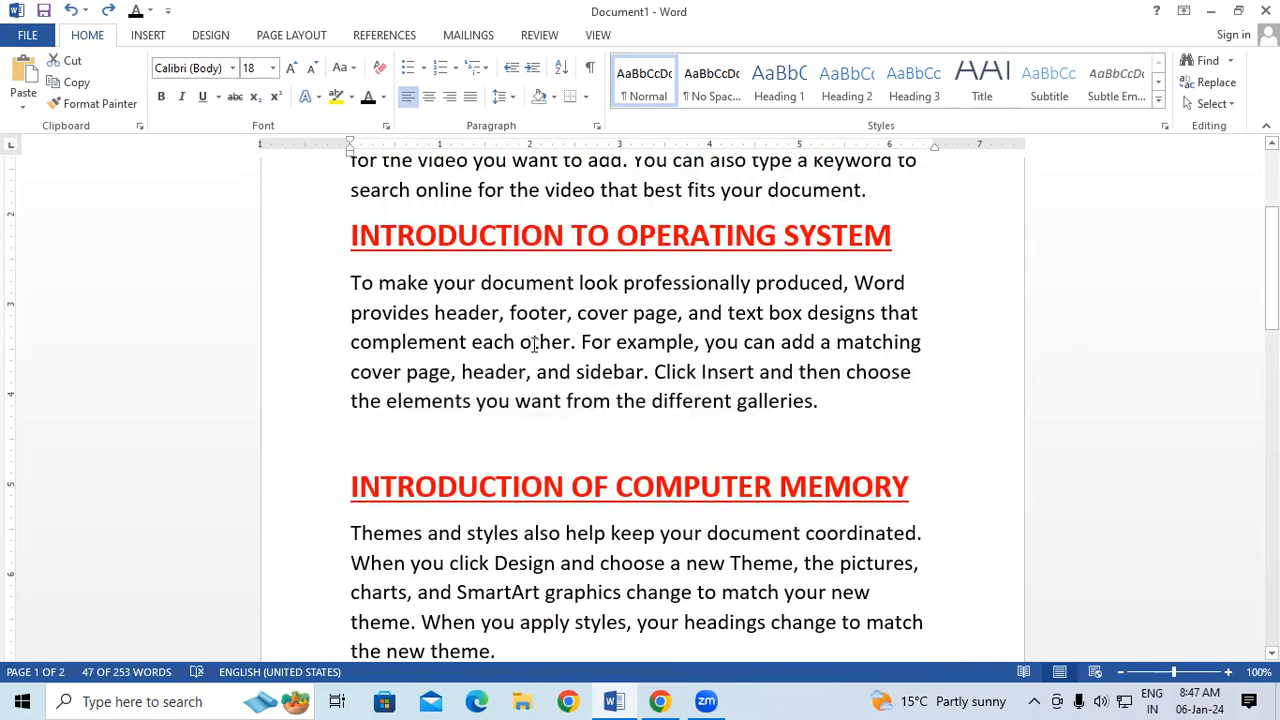
key("ctrl+y")
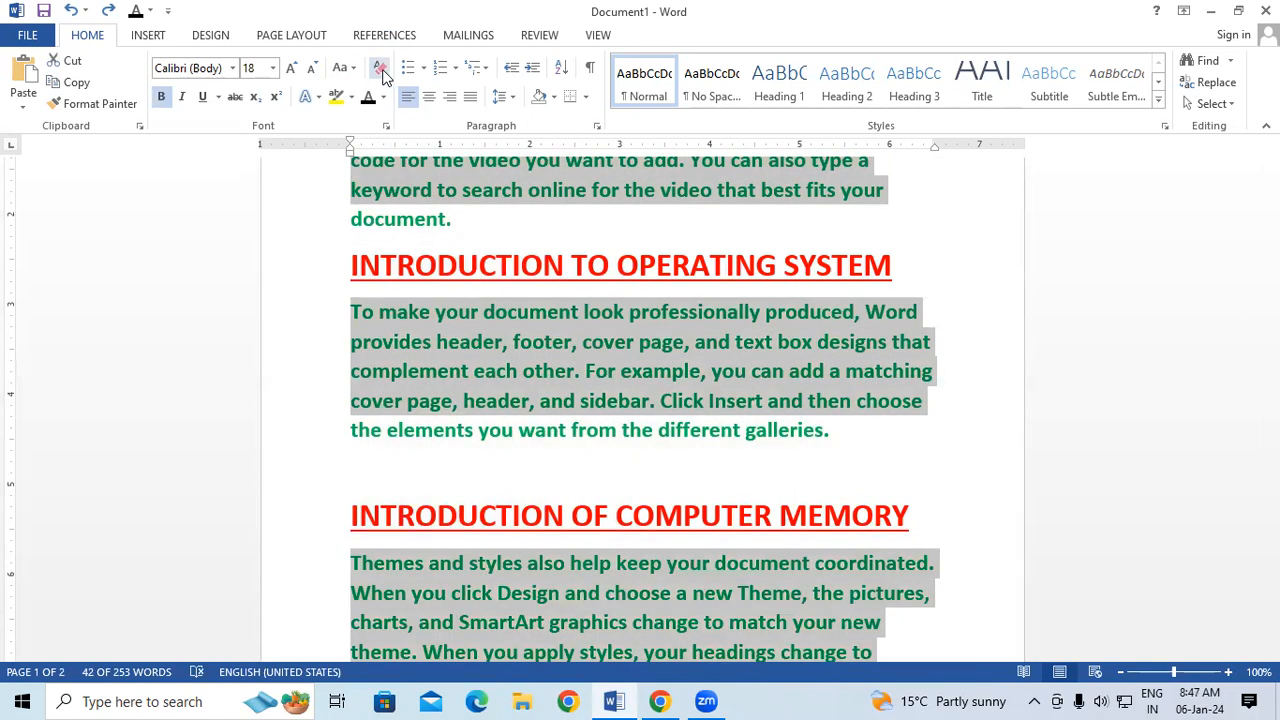
left_click(591, 345)
scroll(591, 350, "up", 5)
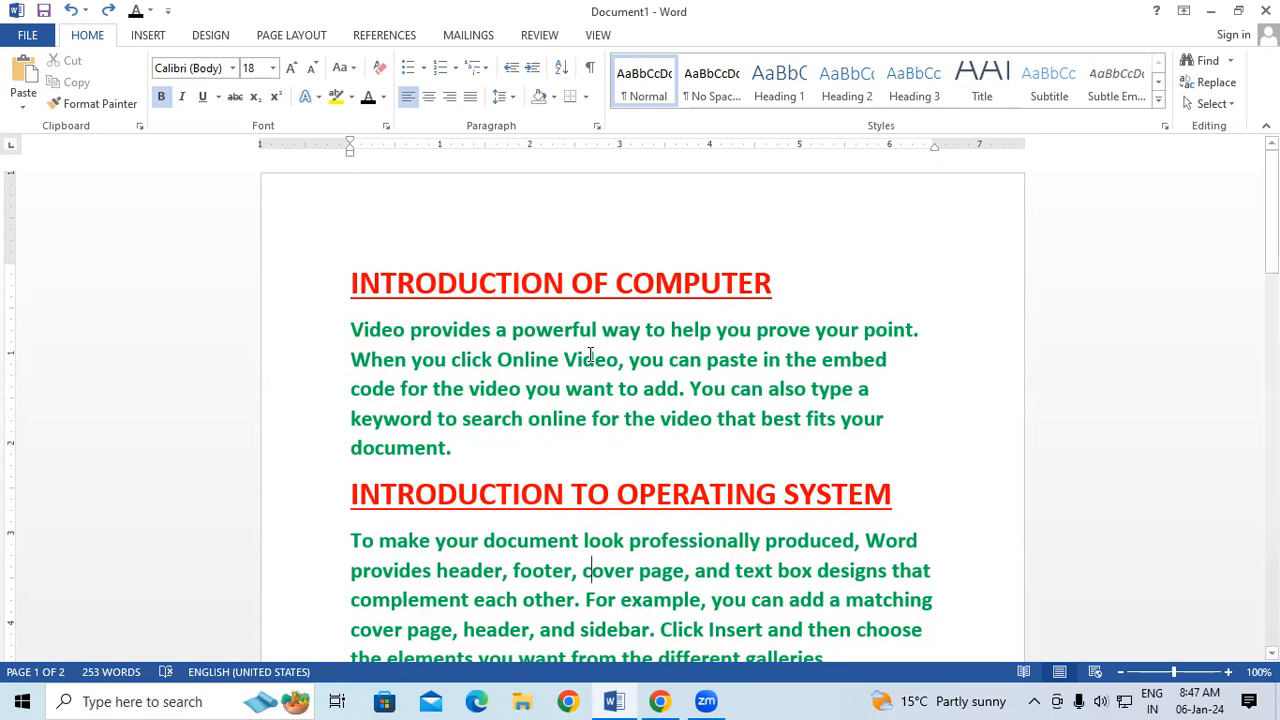
Give the heading INTRODUCTION OF COMPUTER a double underline and remove its bold
left_click_drag(418, 284, 450, 284)
left_click_drag(401, 389, 440, 389)
left_click_drag(351, 284, 790, 284)
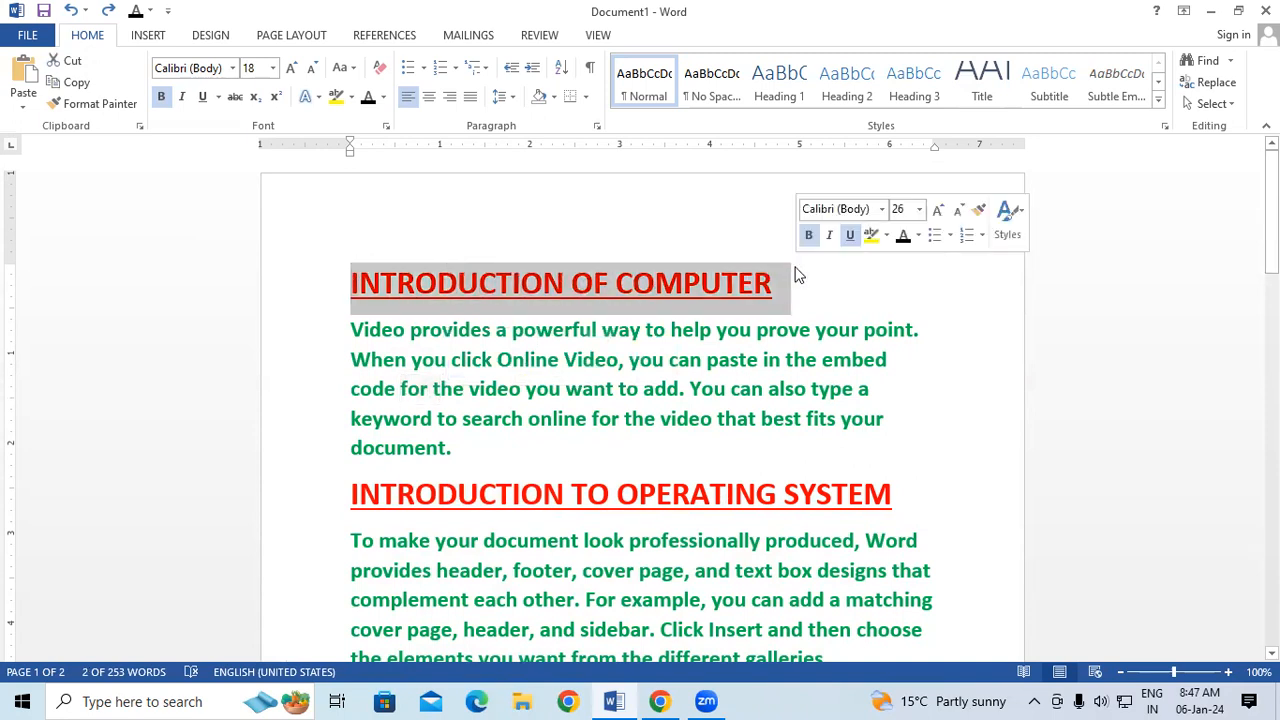
left_click(202, 96)
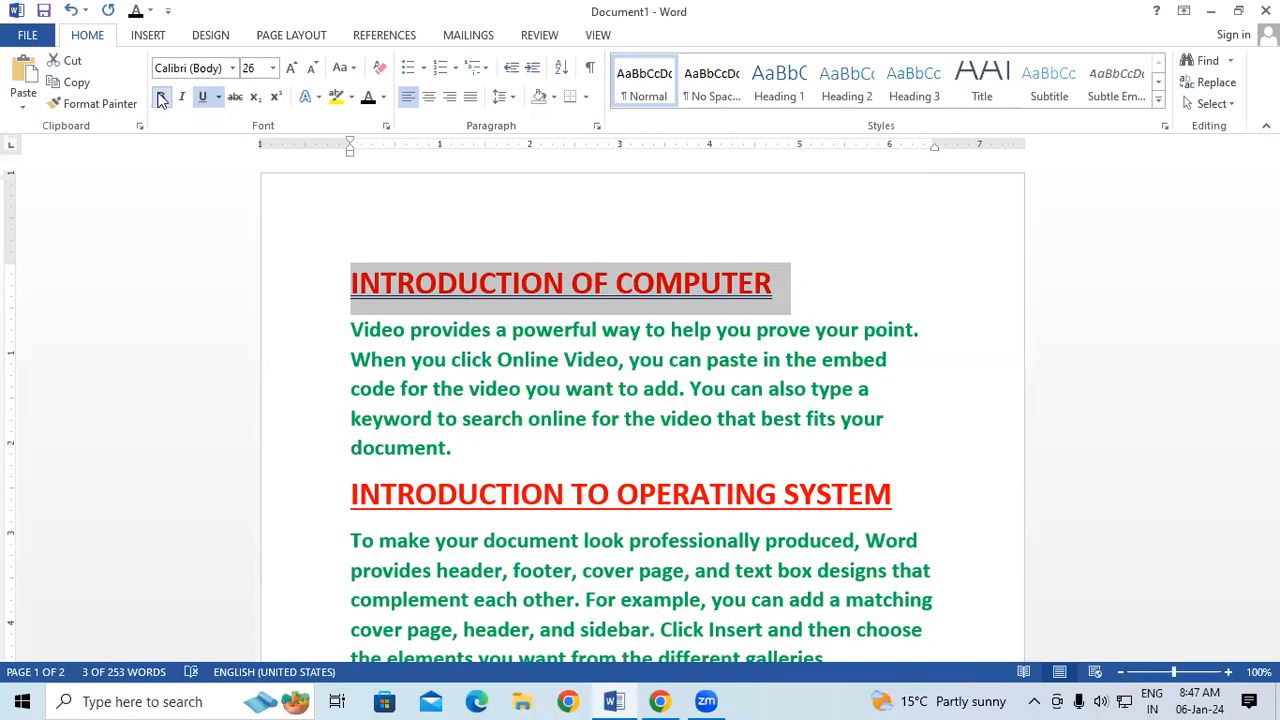
left_click(160, 97)
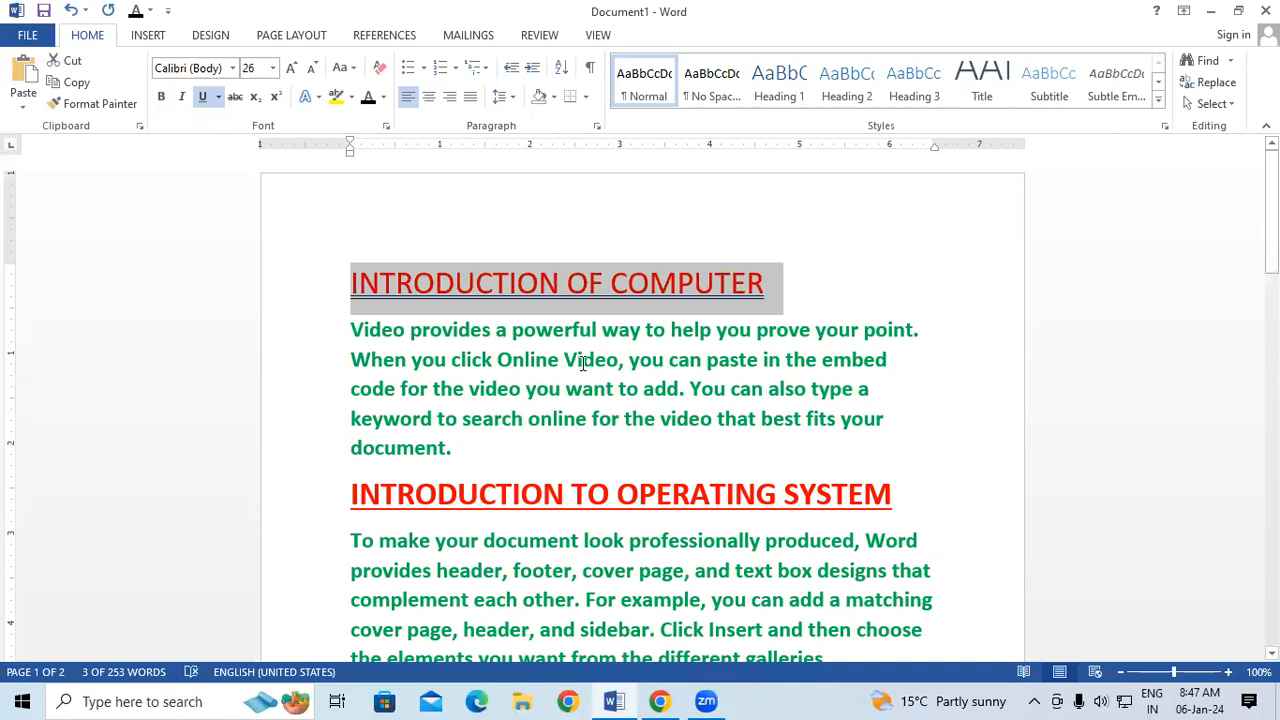
Clear all formatting from the entire document's headings and paragraphs
left_click_drag(565, 360, 595, 360)
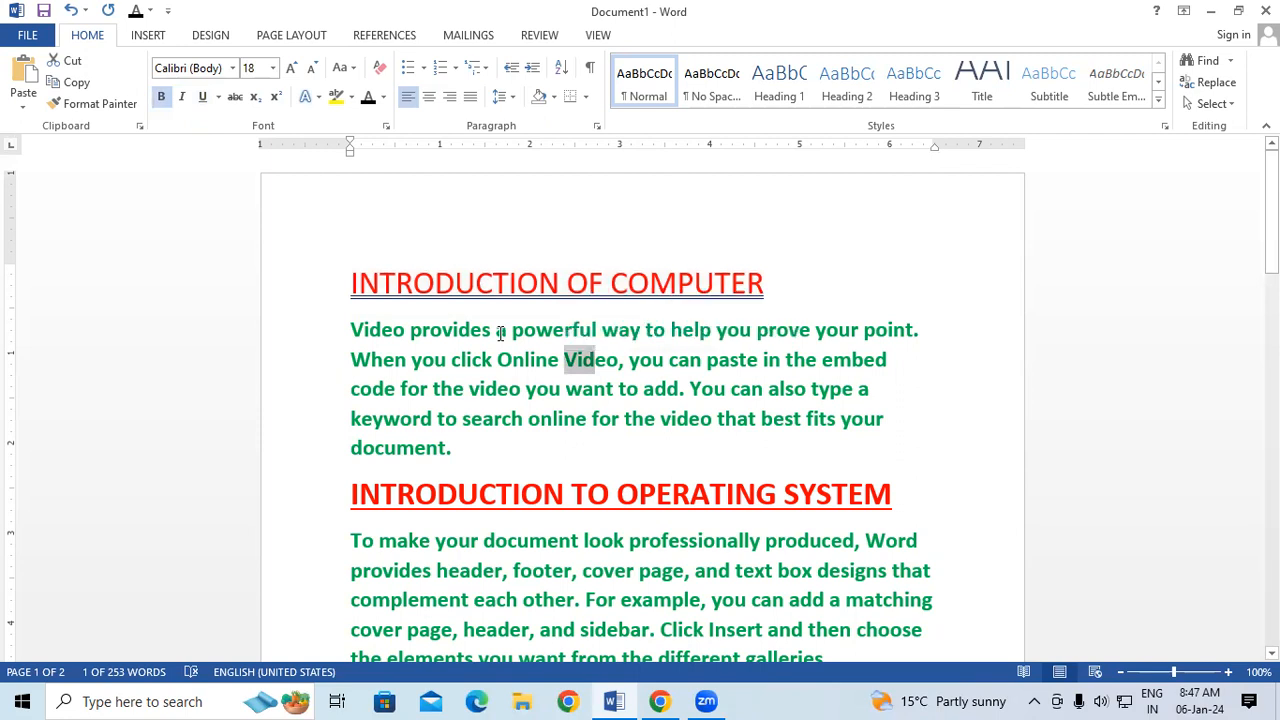
key("ctrl+a")
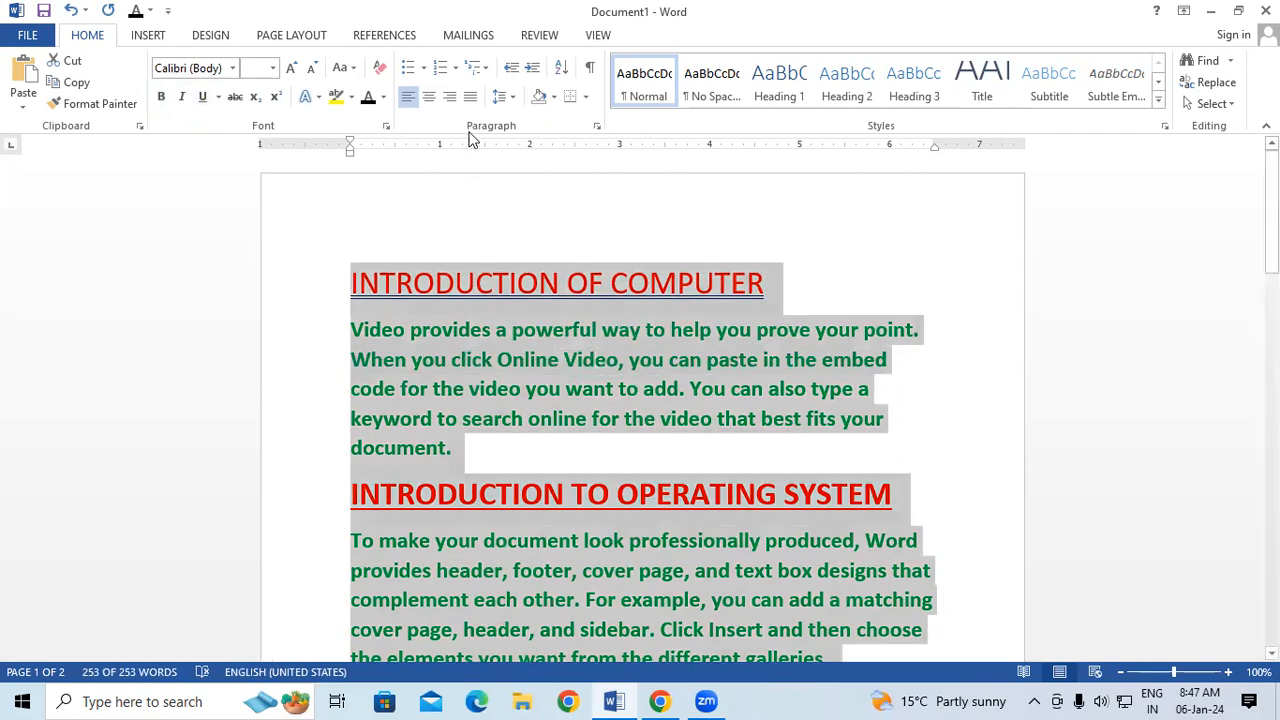
left_click(379, 70)
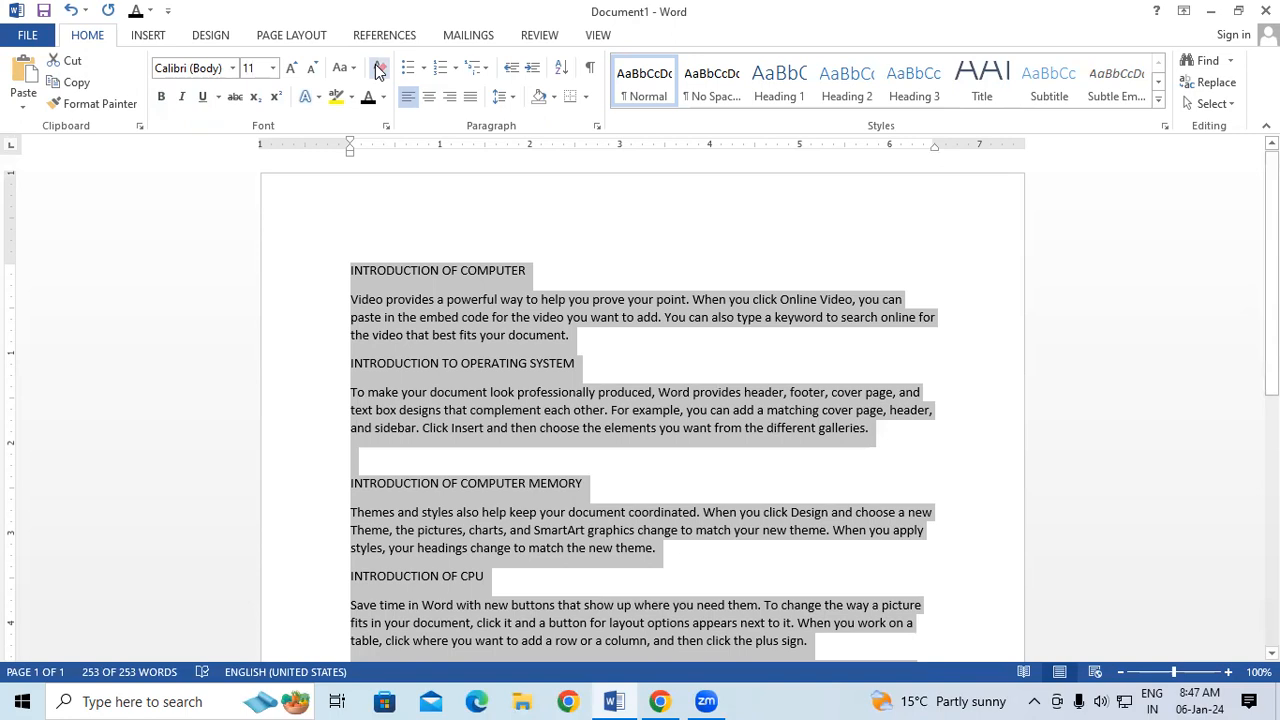
Undo the clearing of all formatting, and clear the formatting from the whole selected text once more
scroll(641, 360, "down", 2)
scroll(641, 354, "down", 2)
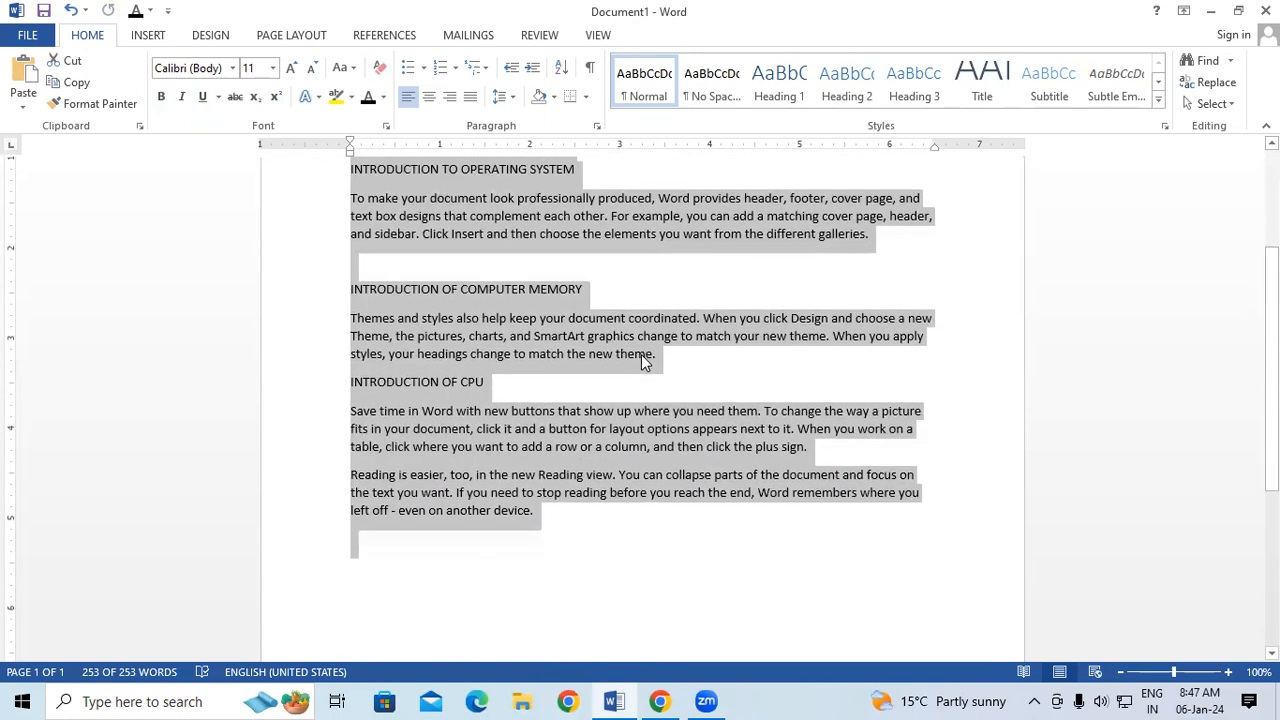
scroll(641, 354, "up", 4)
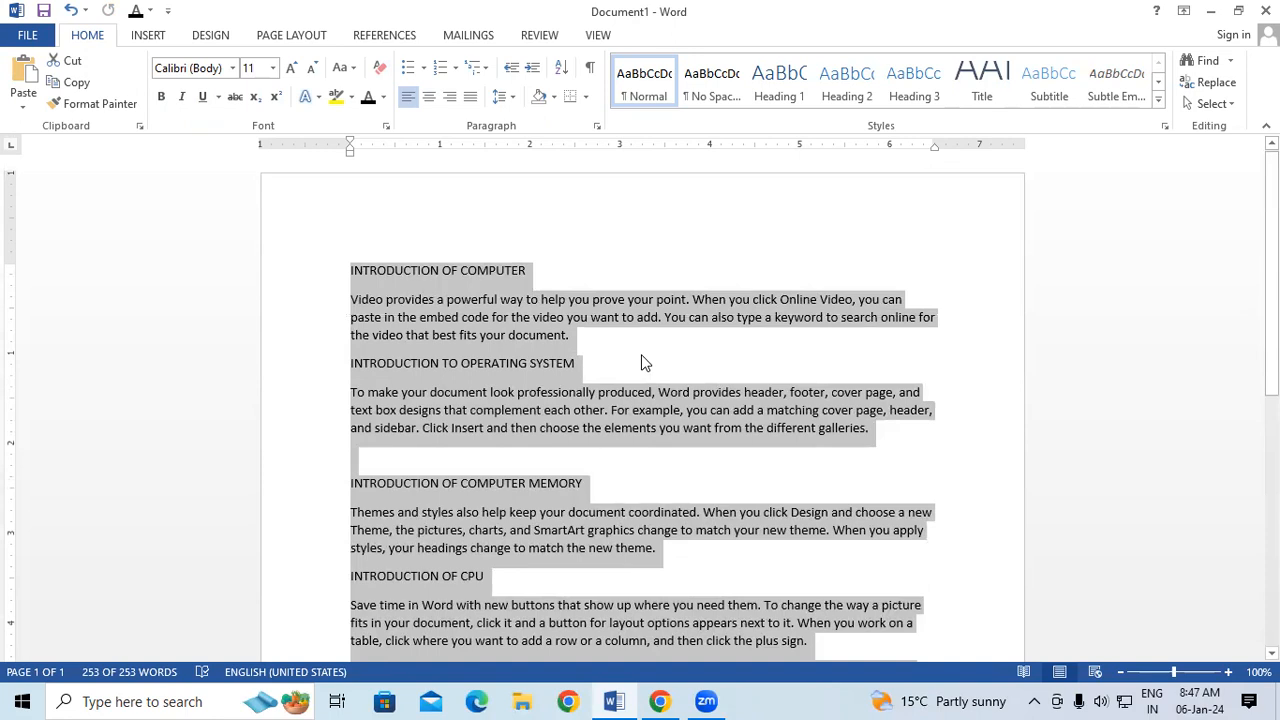
key("ctrl+z")
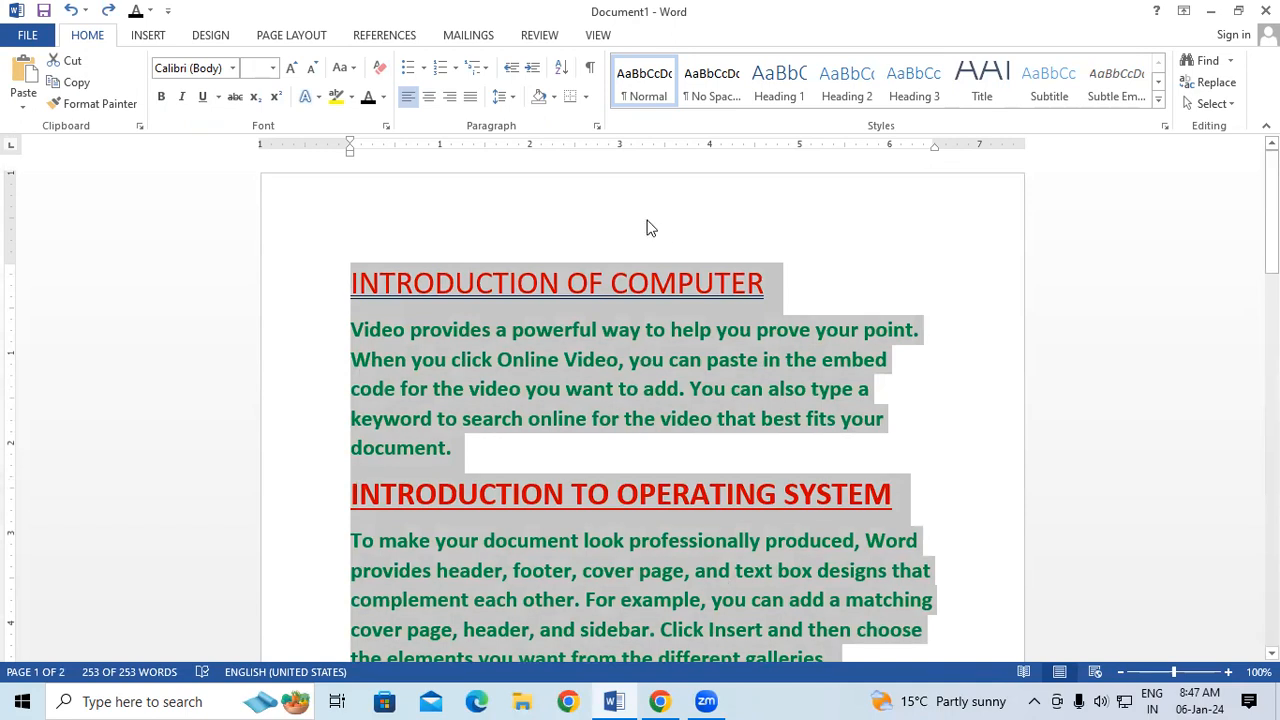
left_click(380, 68)
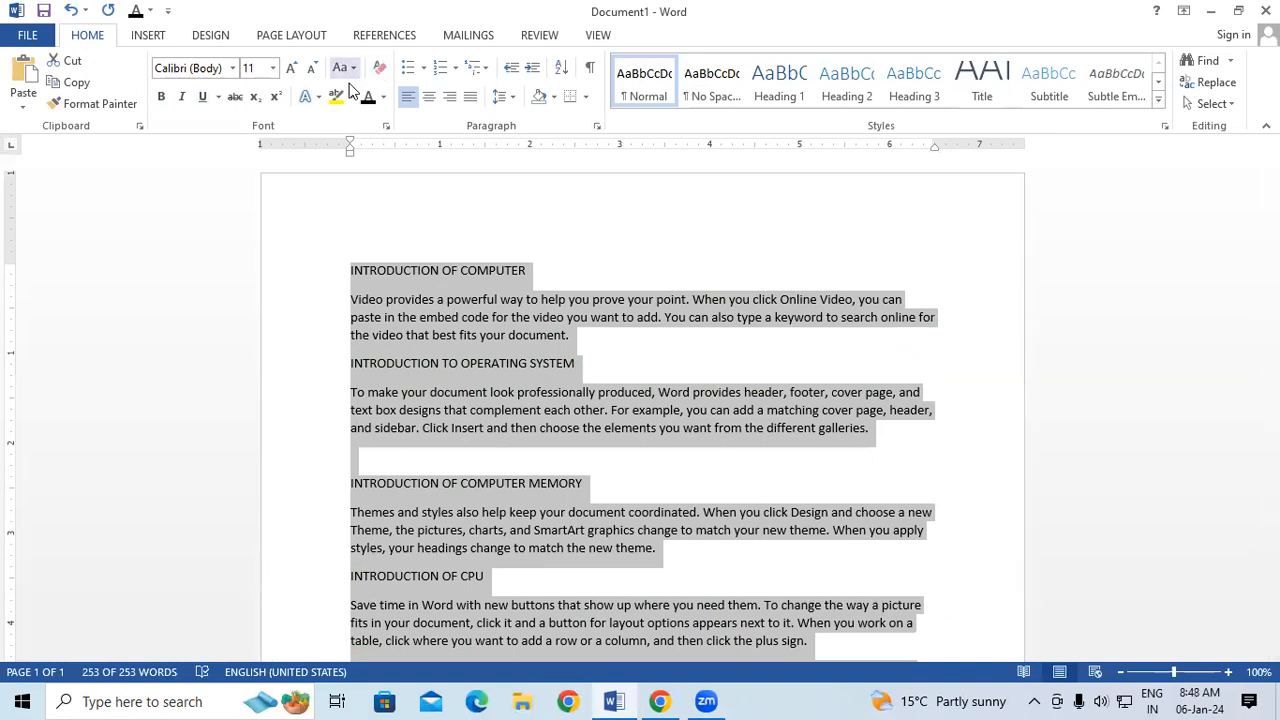
left_click(352, 98)
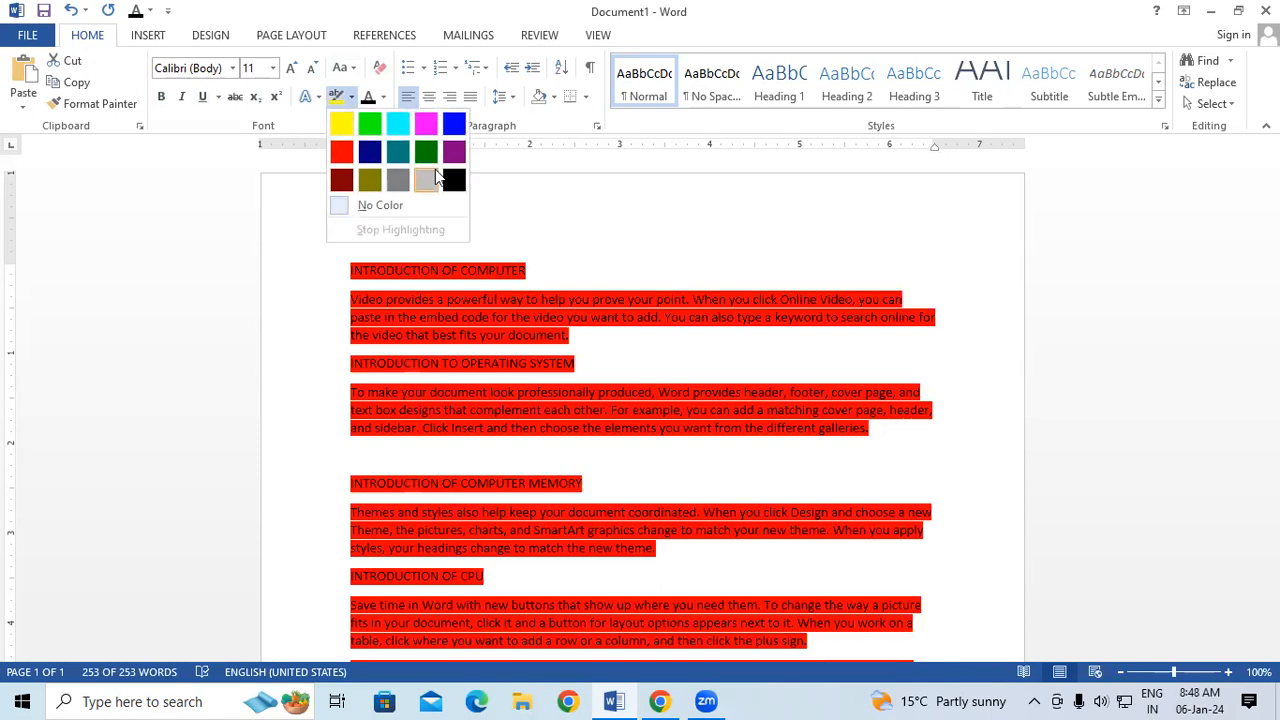
left_click(600, 307)
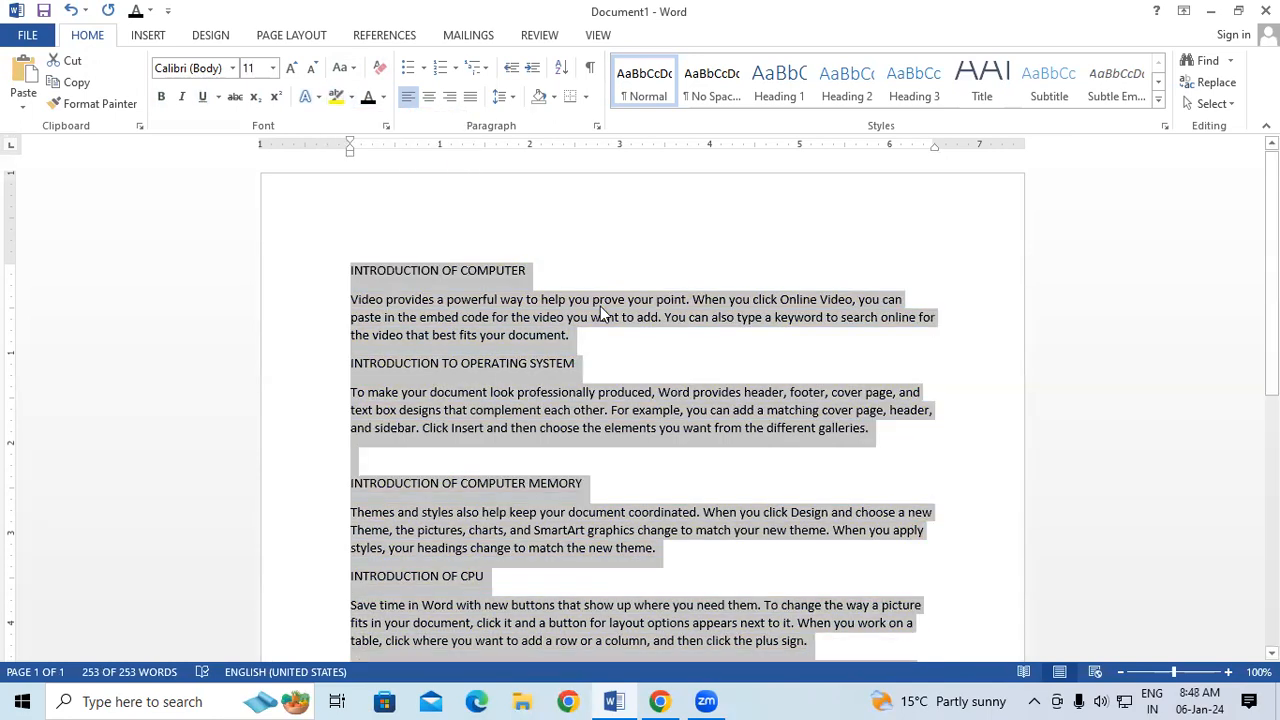
left_click(529, 337)
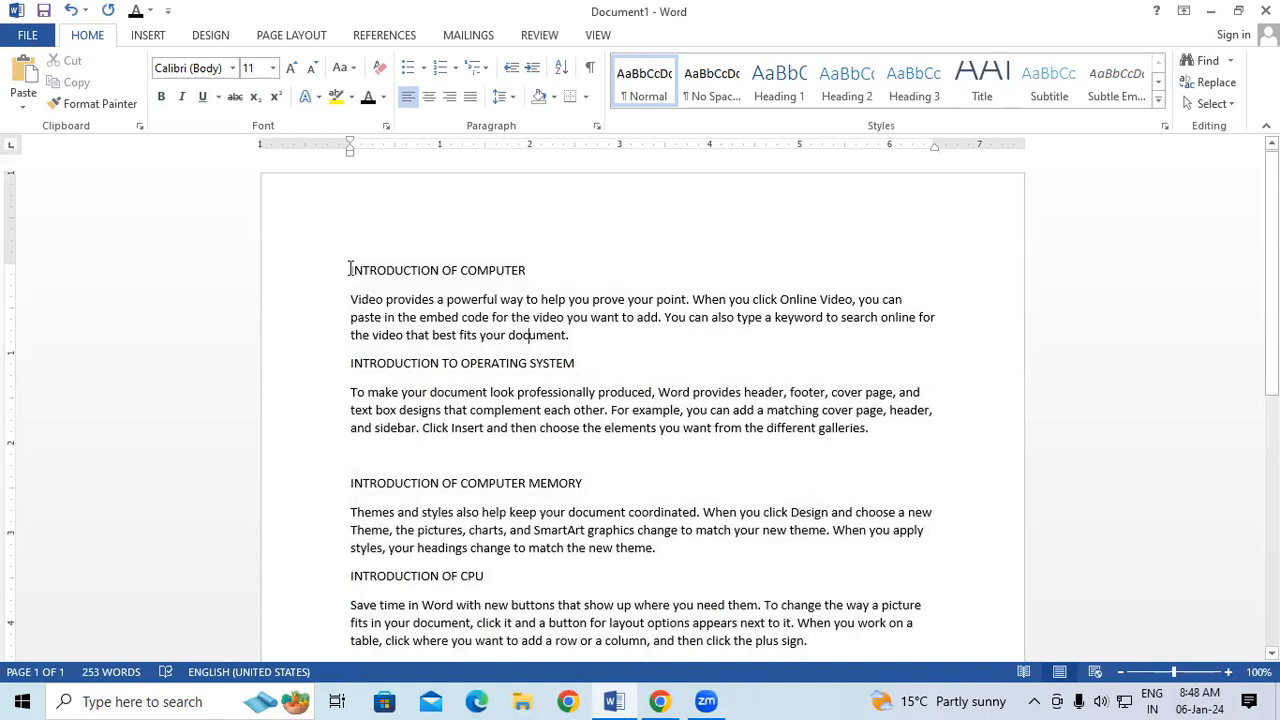
Undo the clearing of all formatting and highlight the heading INTRODUCTION OF COMPUTER in yellow
key("ctrl+z")
left_click(520, 449)
left_click_drag(352, 280, 768, 282)
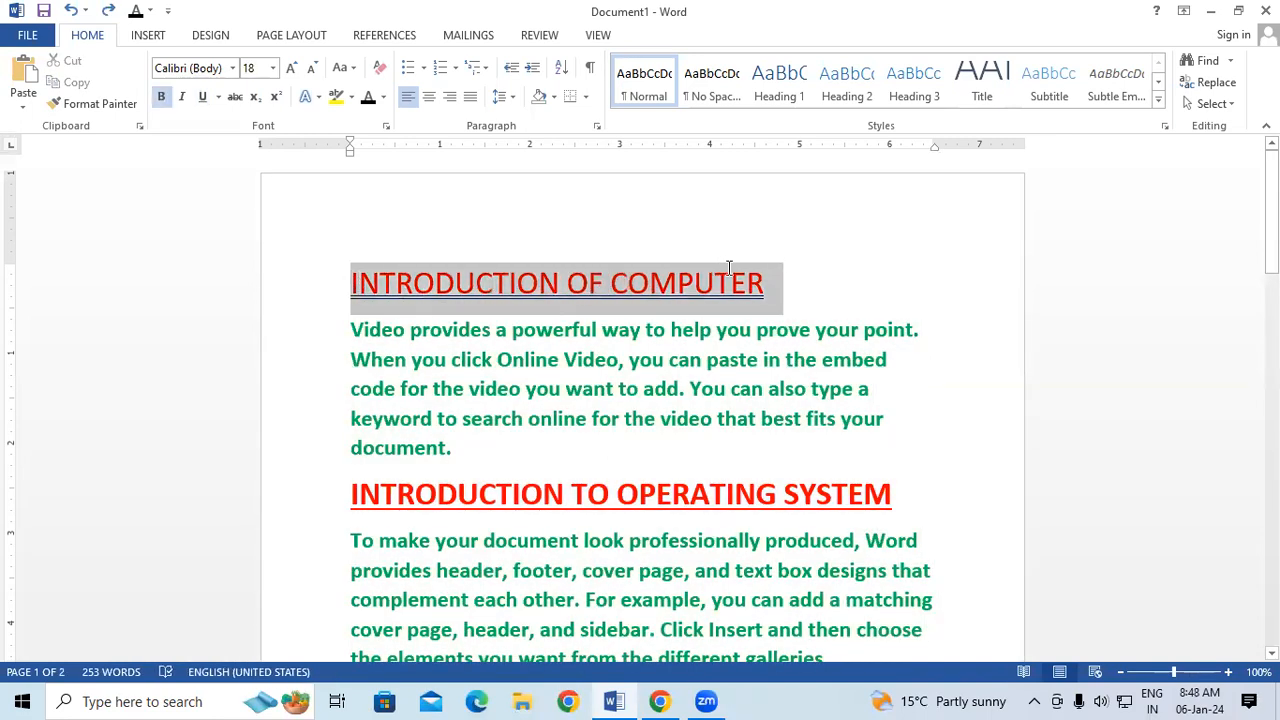
left_click(350, 96)
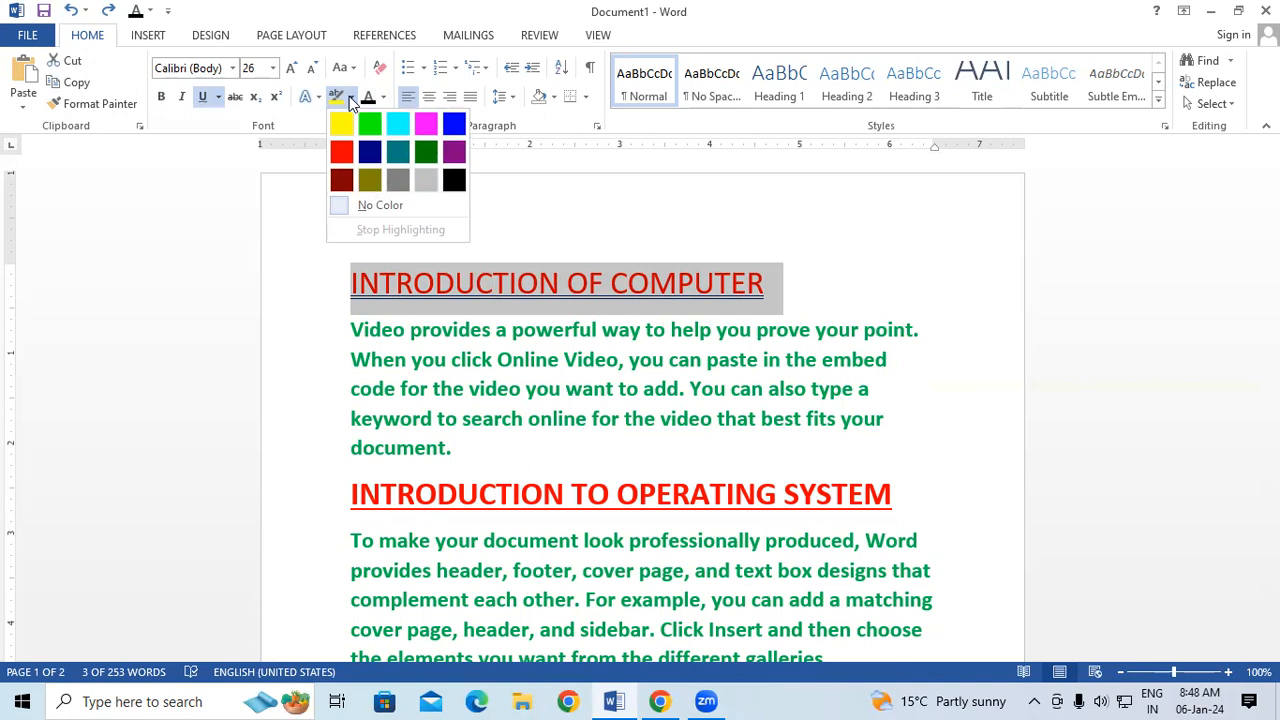
left_click(340, 124)
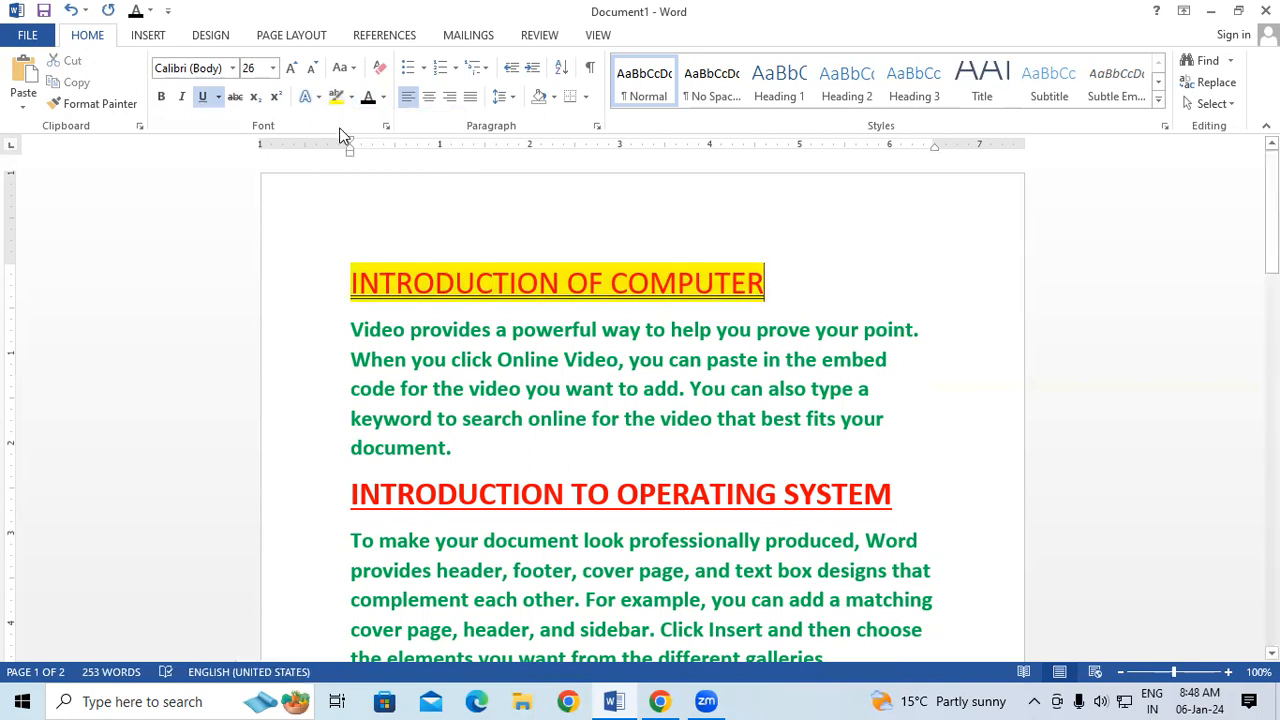
Highlight the heading INTRODUCTION TO OPERATING SYSTEM in bright green
left_click(333, 497)
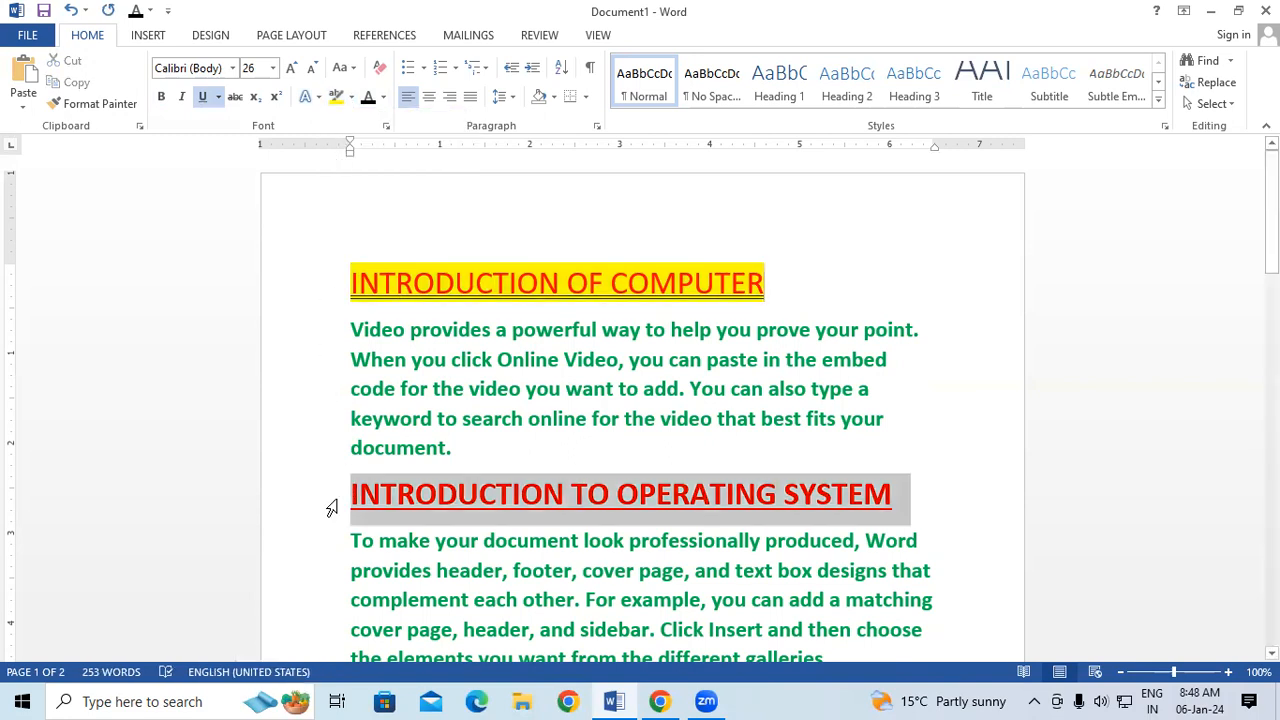
left_click(352, 97)
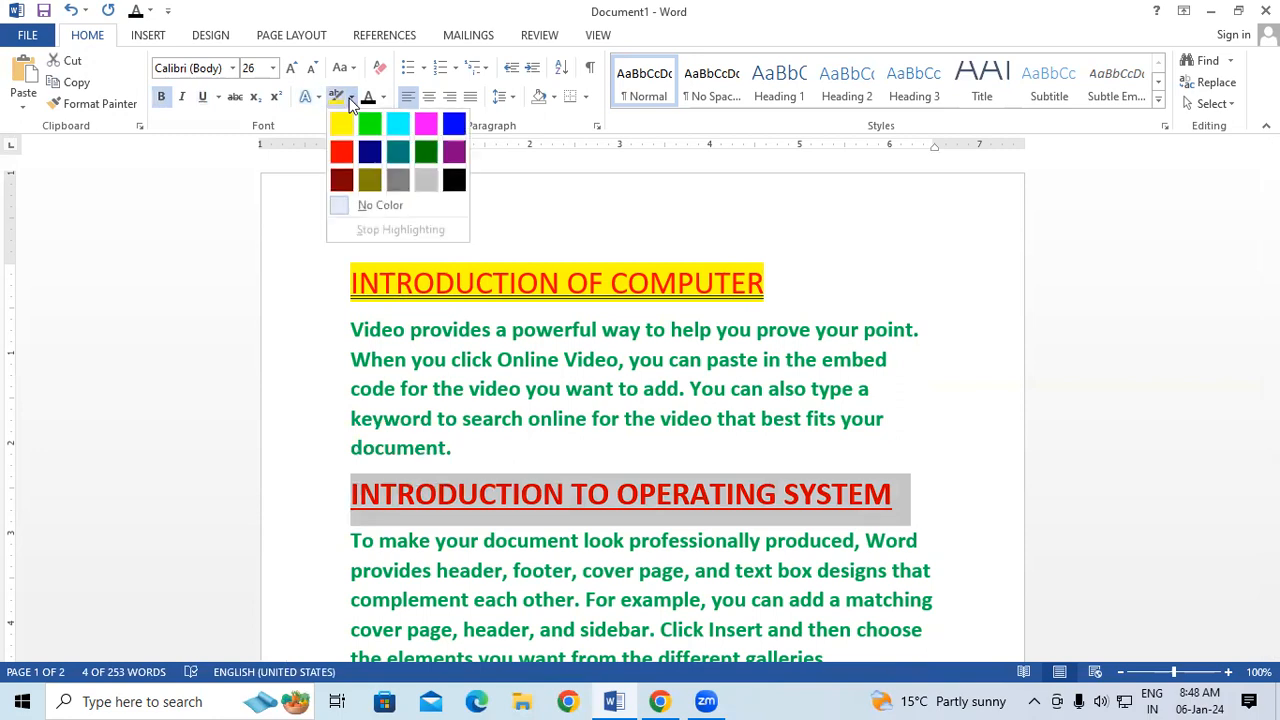
left_click(362, 124)
Highlight the heading INTRODUCTION OF COMPUTER MEMORY in light gray
scroll(506, 612, "down", 3)
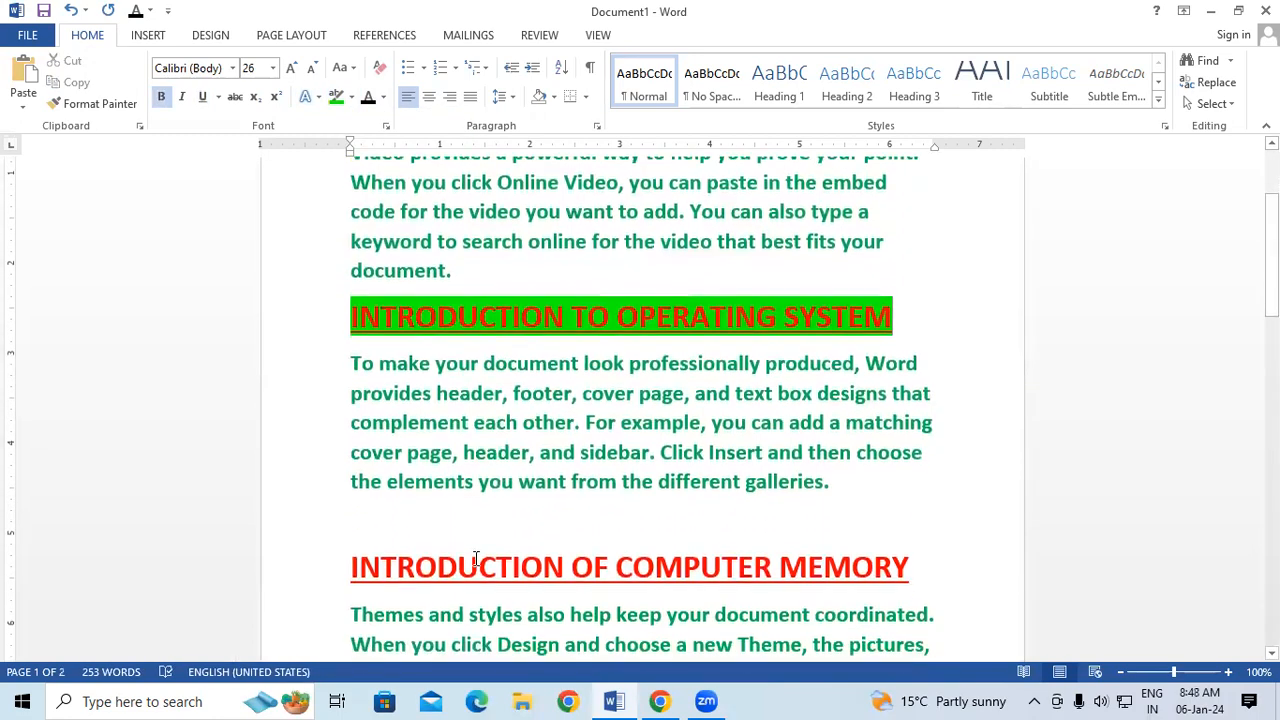
left_click(324, 585)
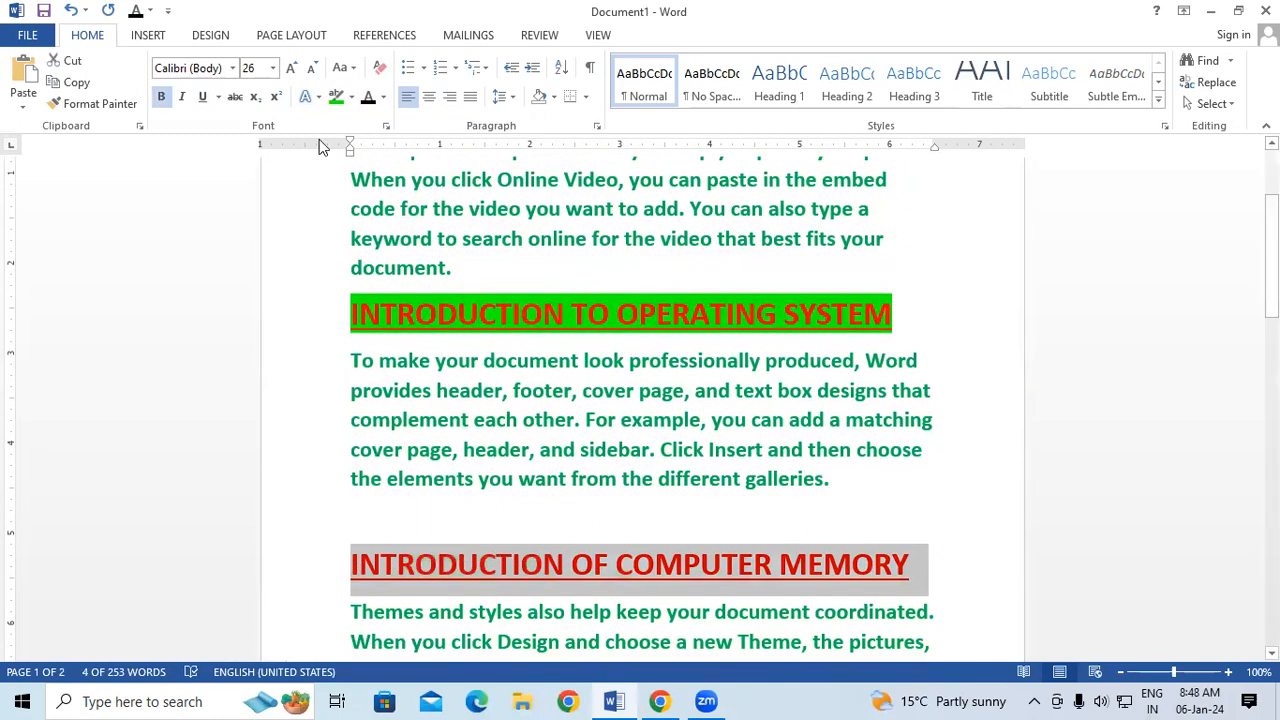
left_click(352, 97)
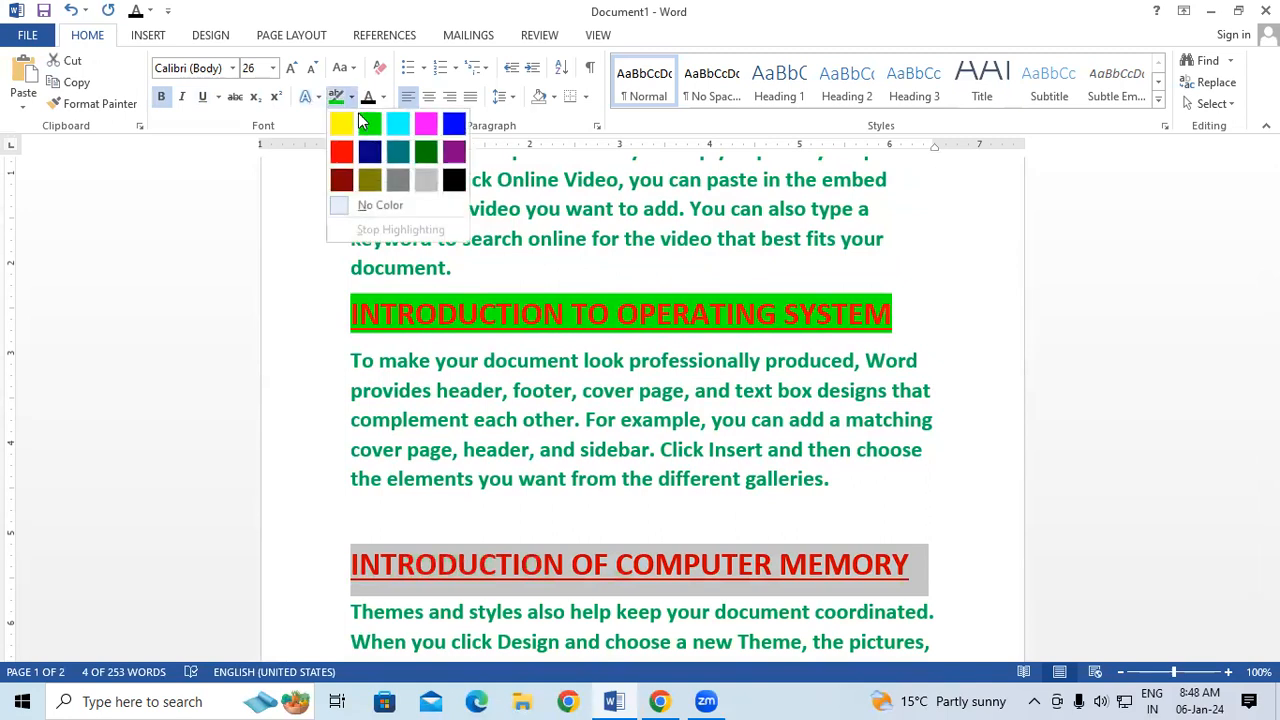
left_click(427, 179)
Highlight the heading INTRODUCTION OF CPU in black
scroll(630, 488, "down", 3)
scroll(630, 488, "down", 1)
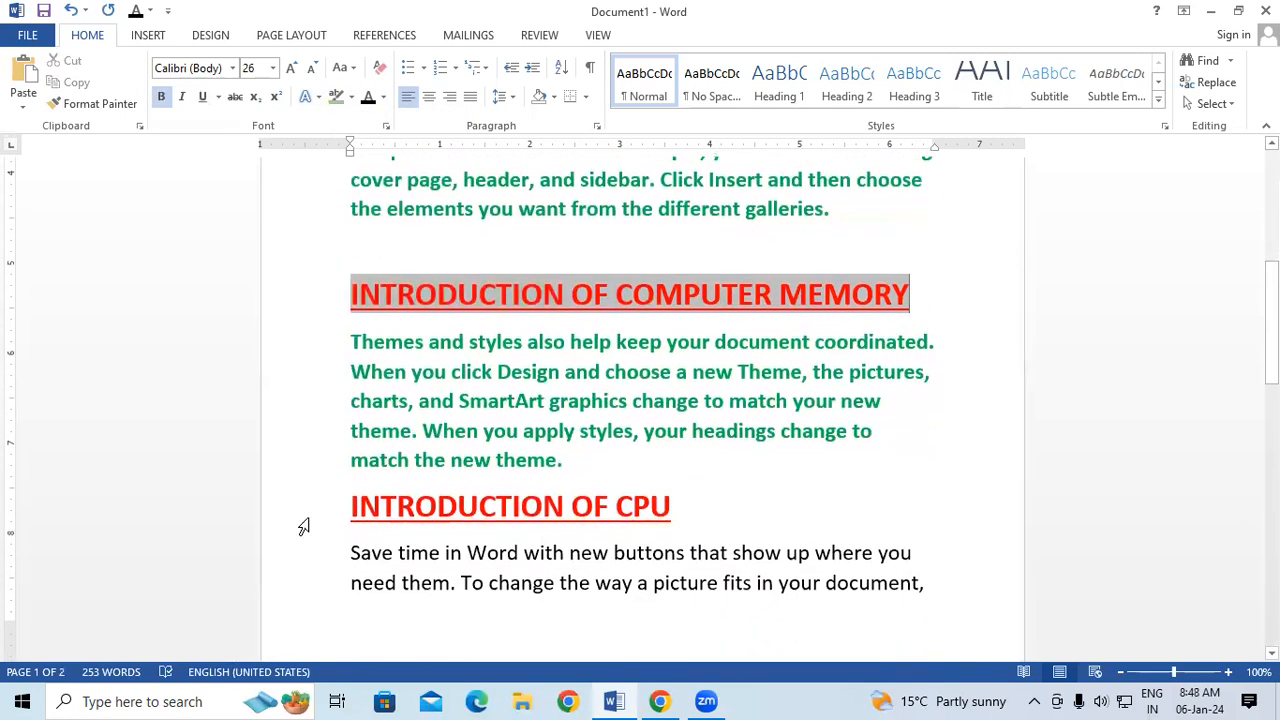
left_click(316, 503)
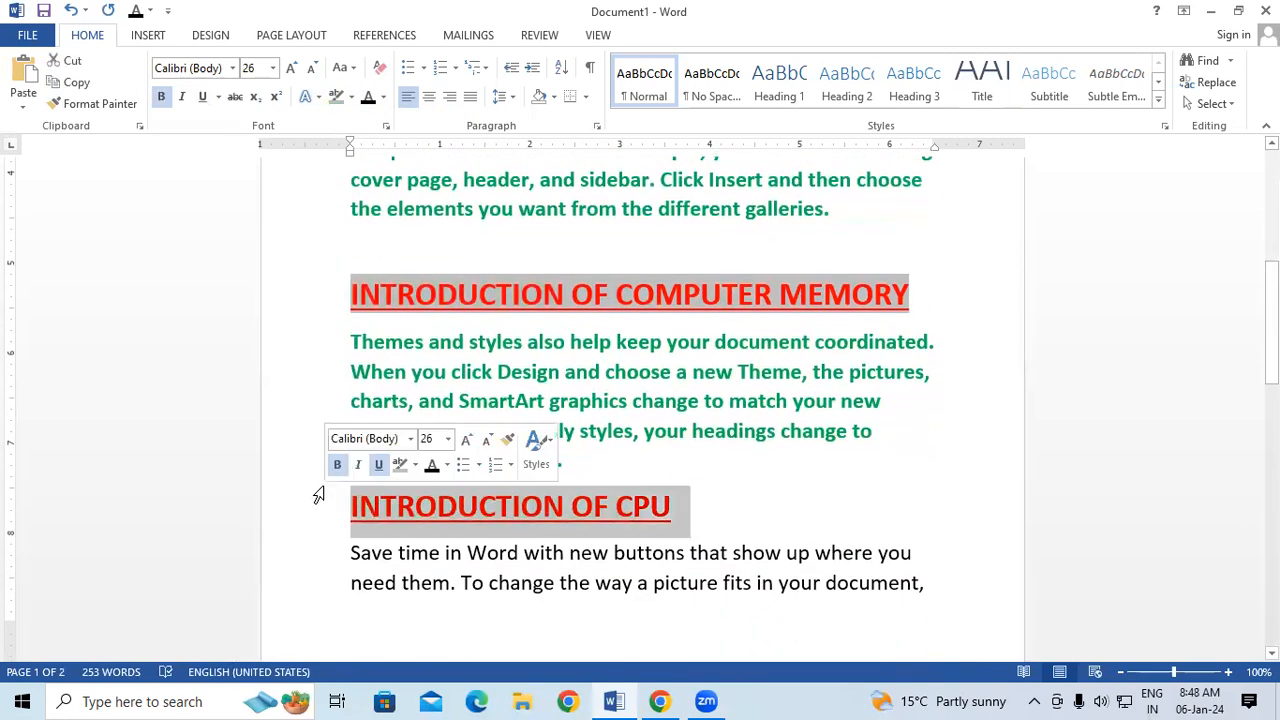
left_click(352, 97)
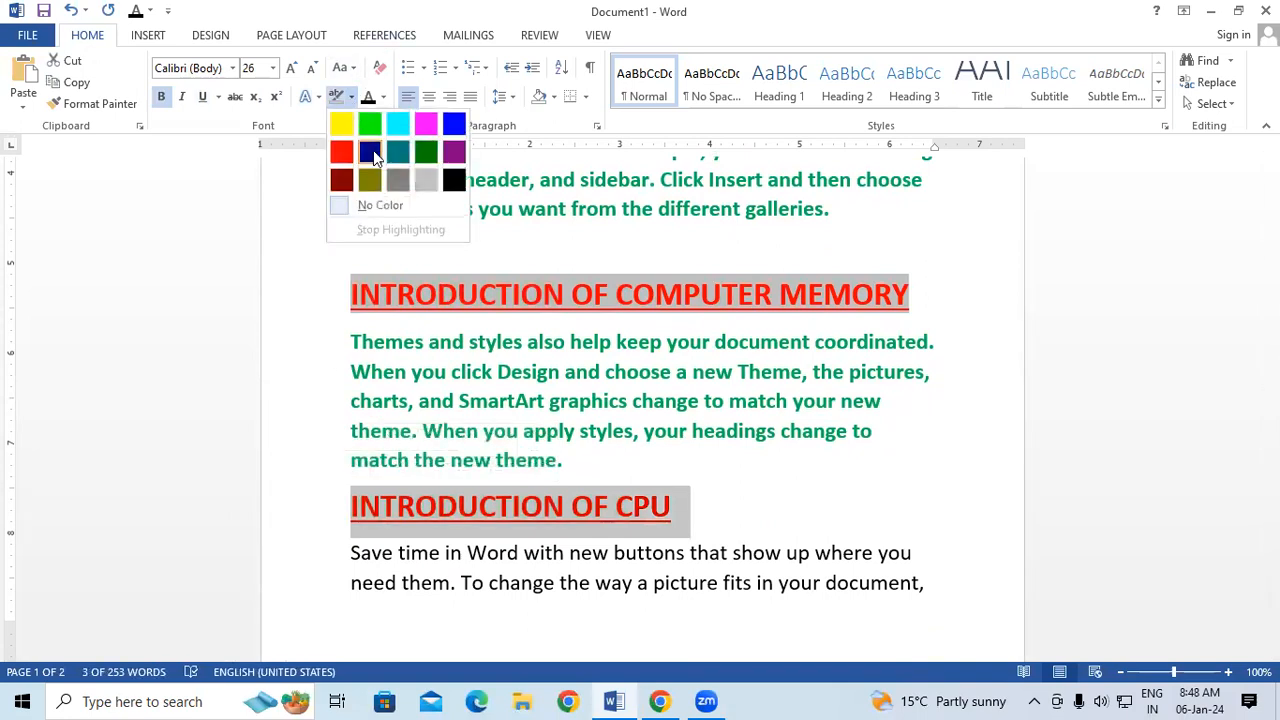
left_click(453, 183)
key("Right")
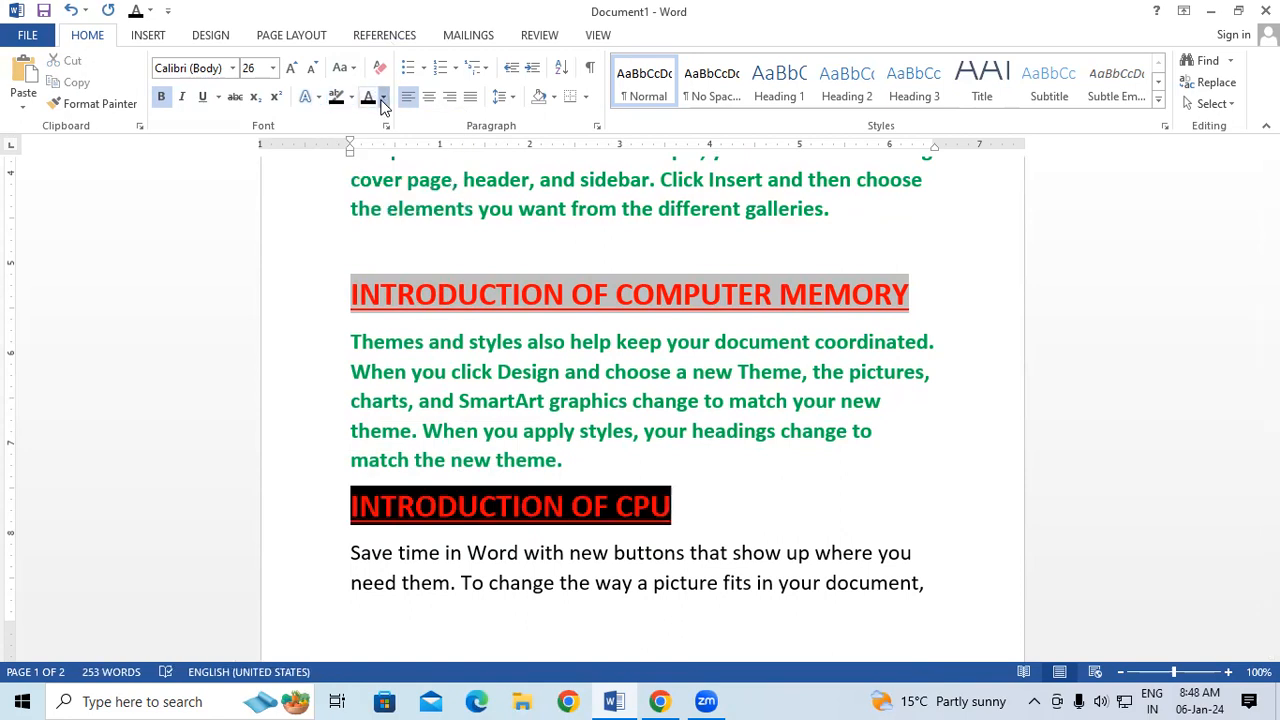
Set the font color of the black-highlighted heading INTRODUCTION OF CPU to white and deselect it
left_click(382, 100)
left_click(510, 430)
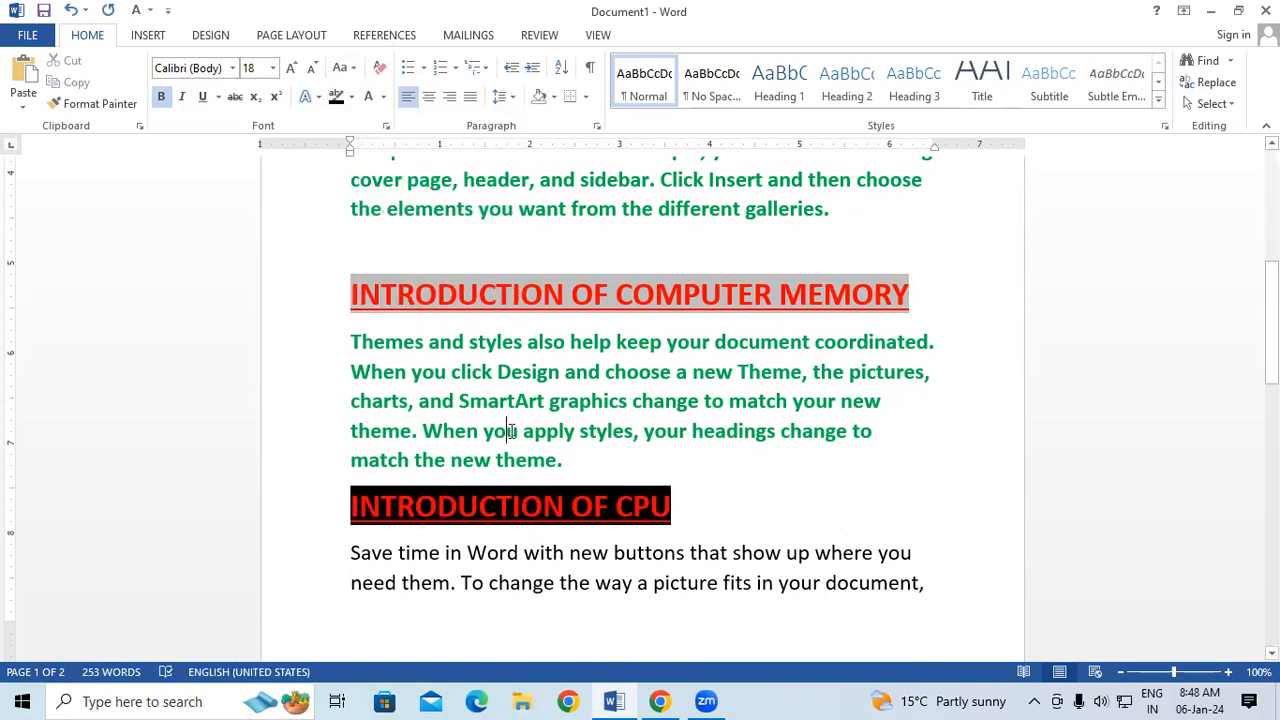
left_click(702, 506)
left_click_drag(351, 505, 703, 505)
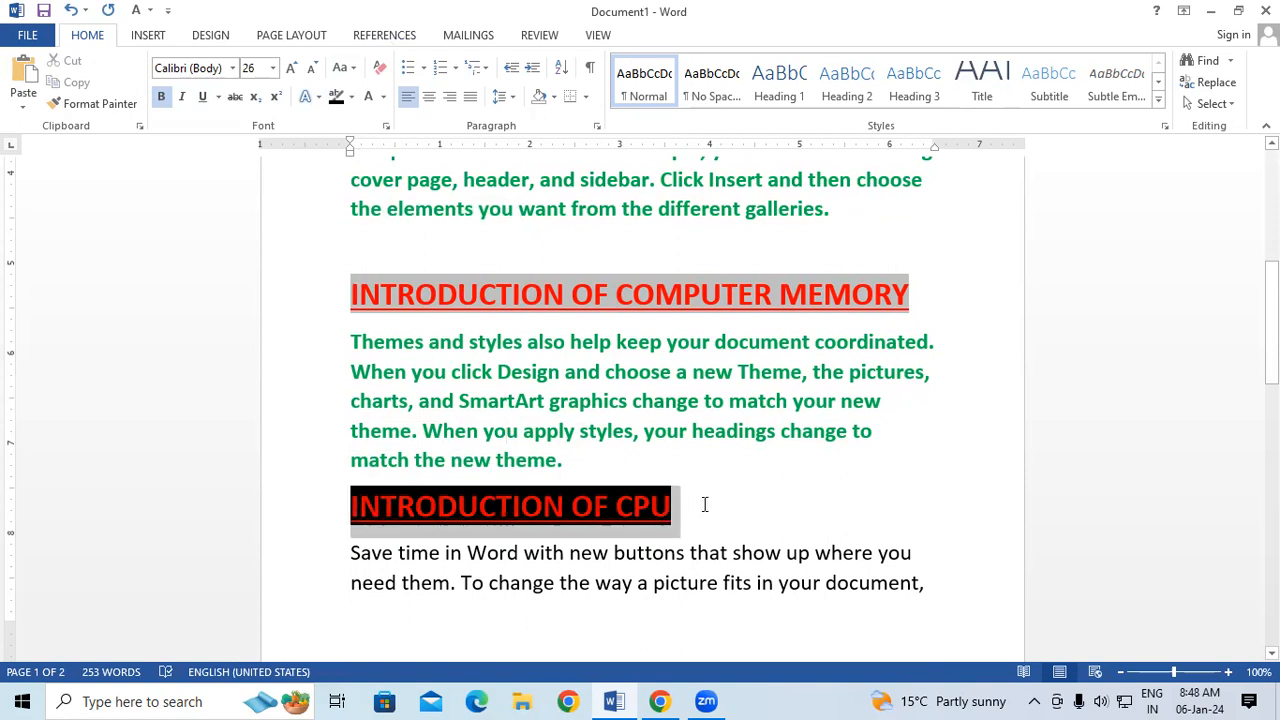
left_click(382, 96)
left_click(373, 153)
left_click(831, 467)
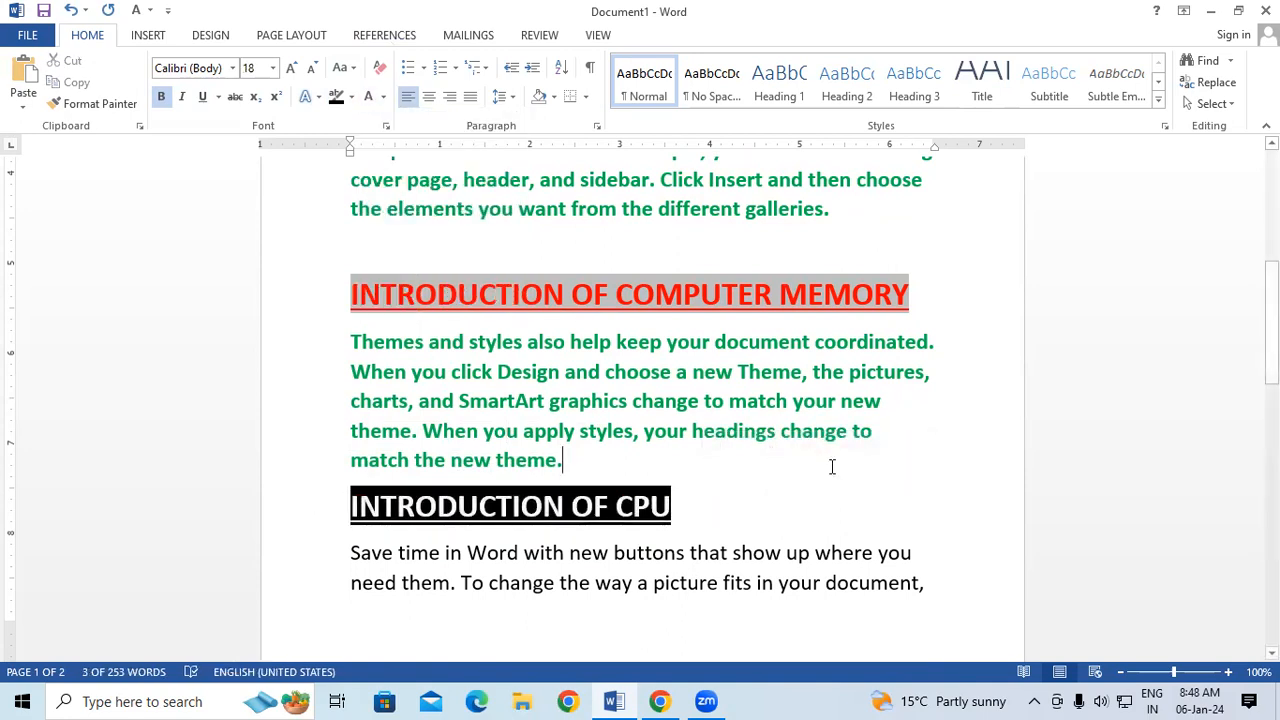
Select the entire document, clear all its formatting and deselect the text
scroll(831, 467, "up", 5)
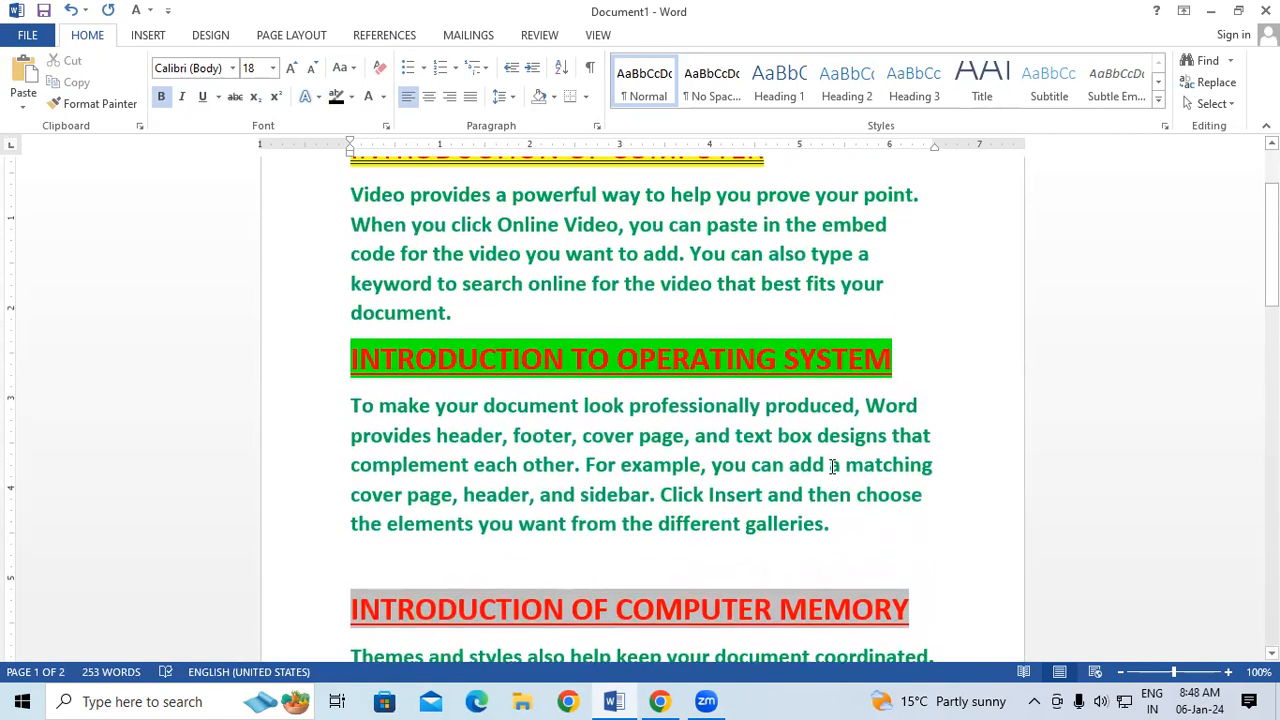
key("ctrl+a")
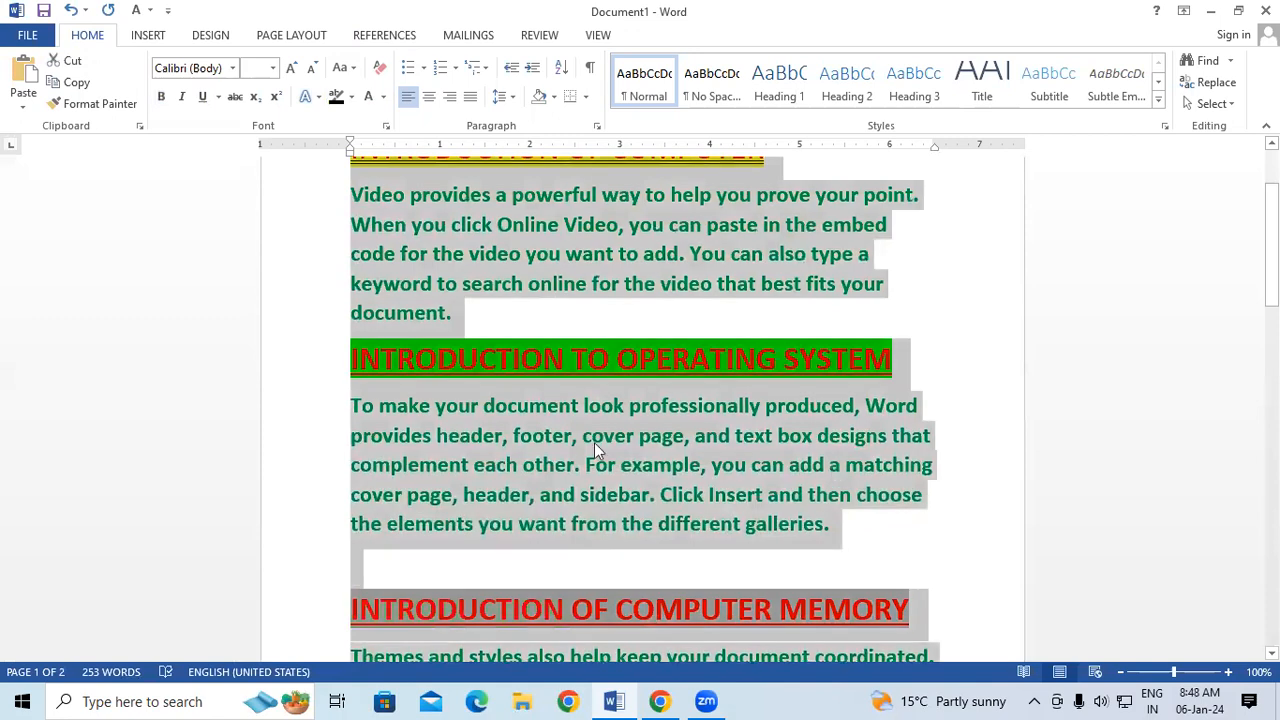
scroll(594, 442, "up", 3)
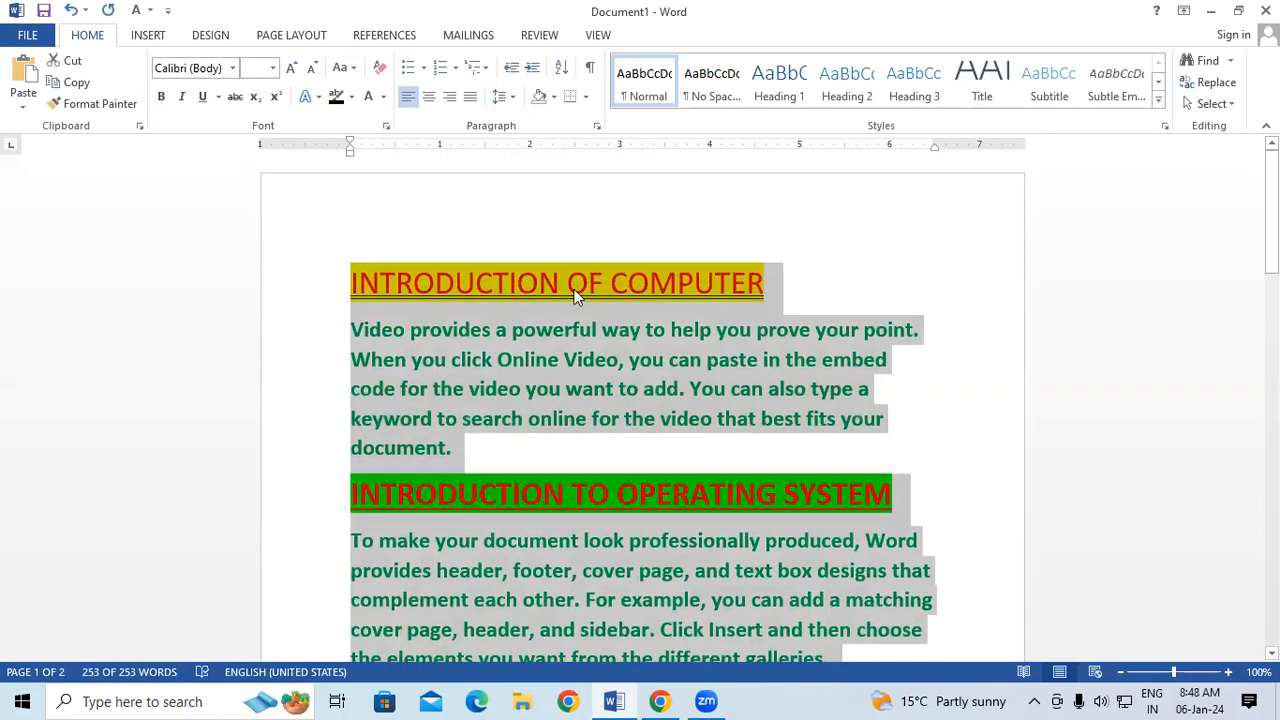
left_click(381, 68)
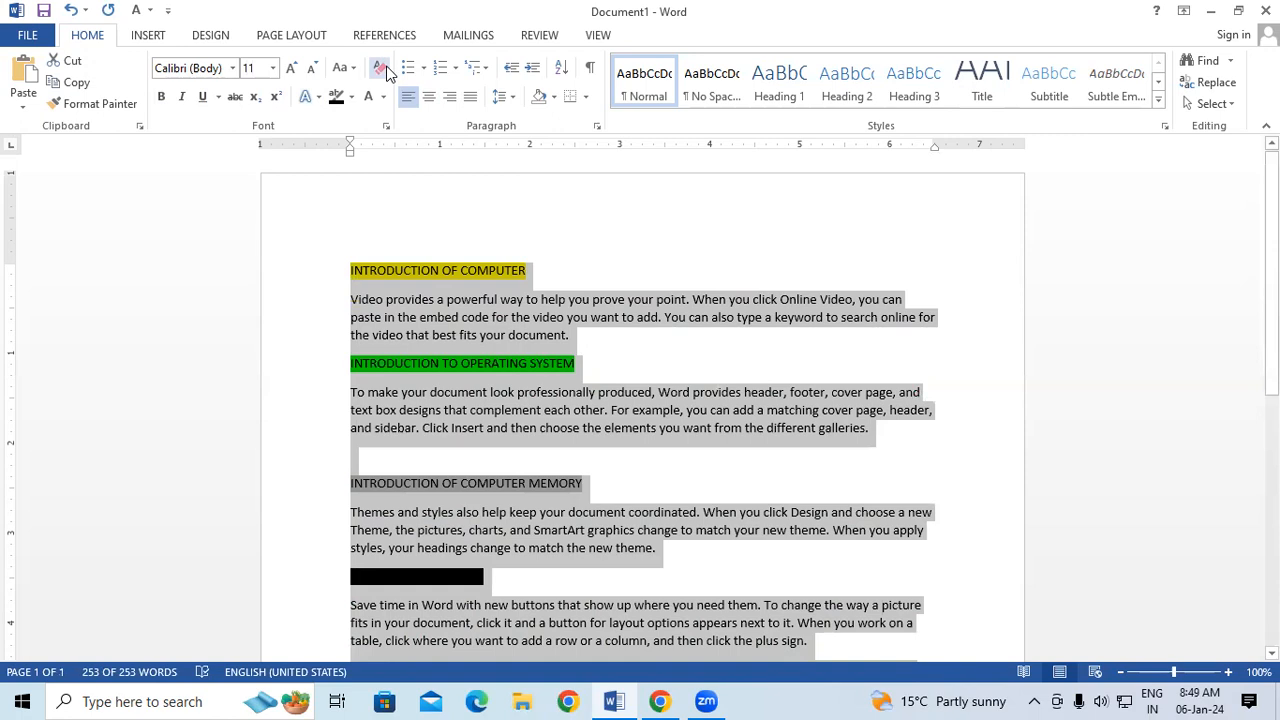
left_click(646, 416)
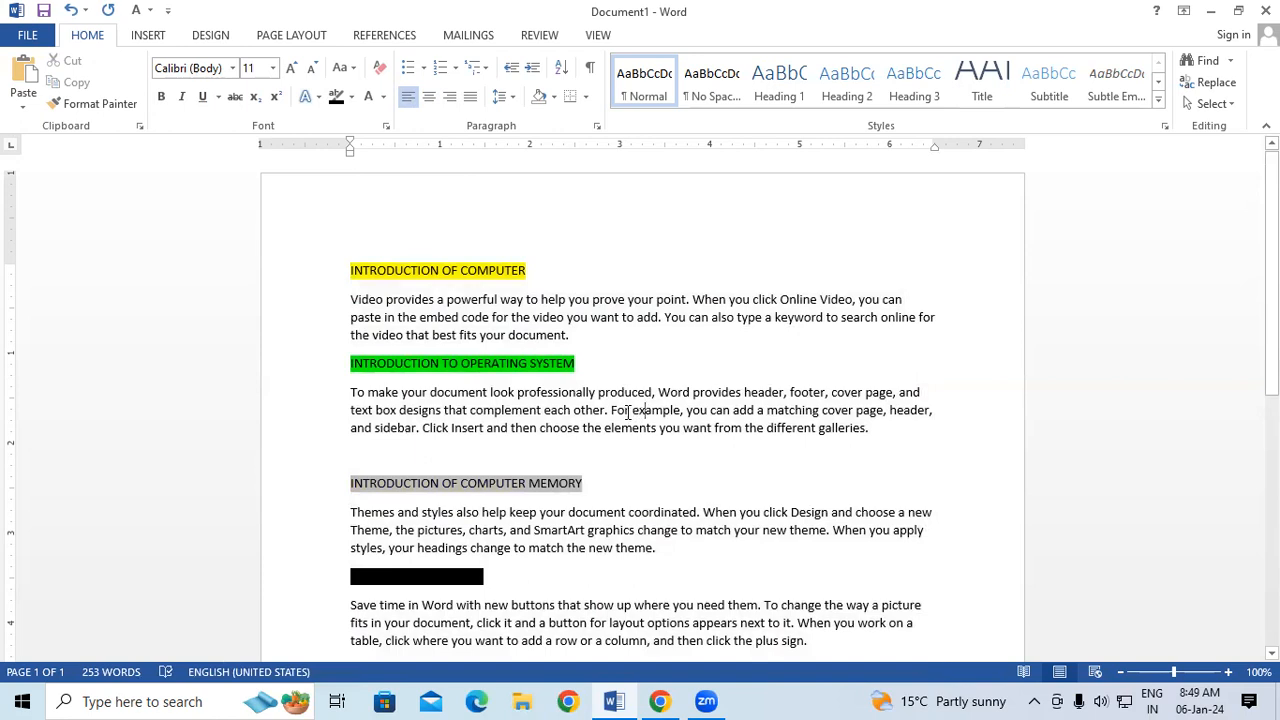
Apply black highlighting to the entire document and try to remove it with No Color
key("ctrl+a")
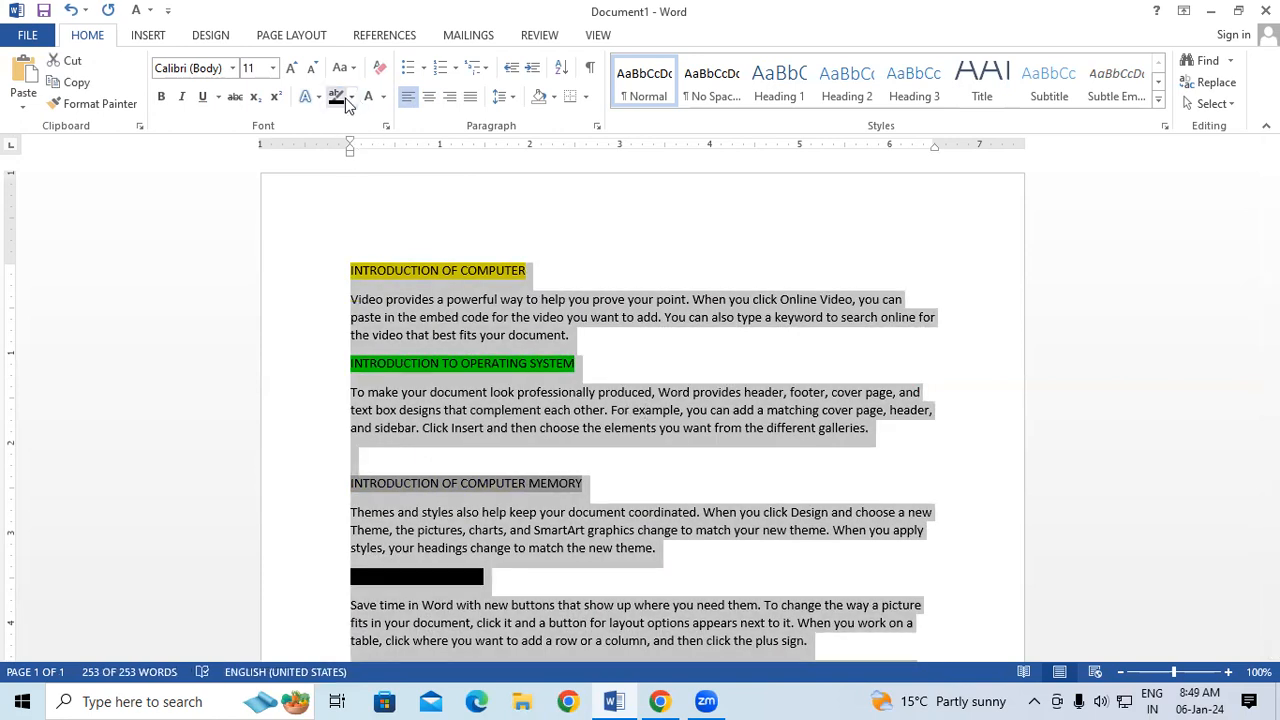
left_click(340, 98)
left_click(351, 97)
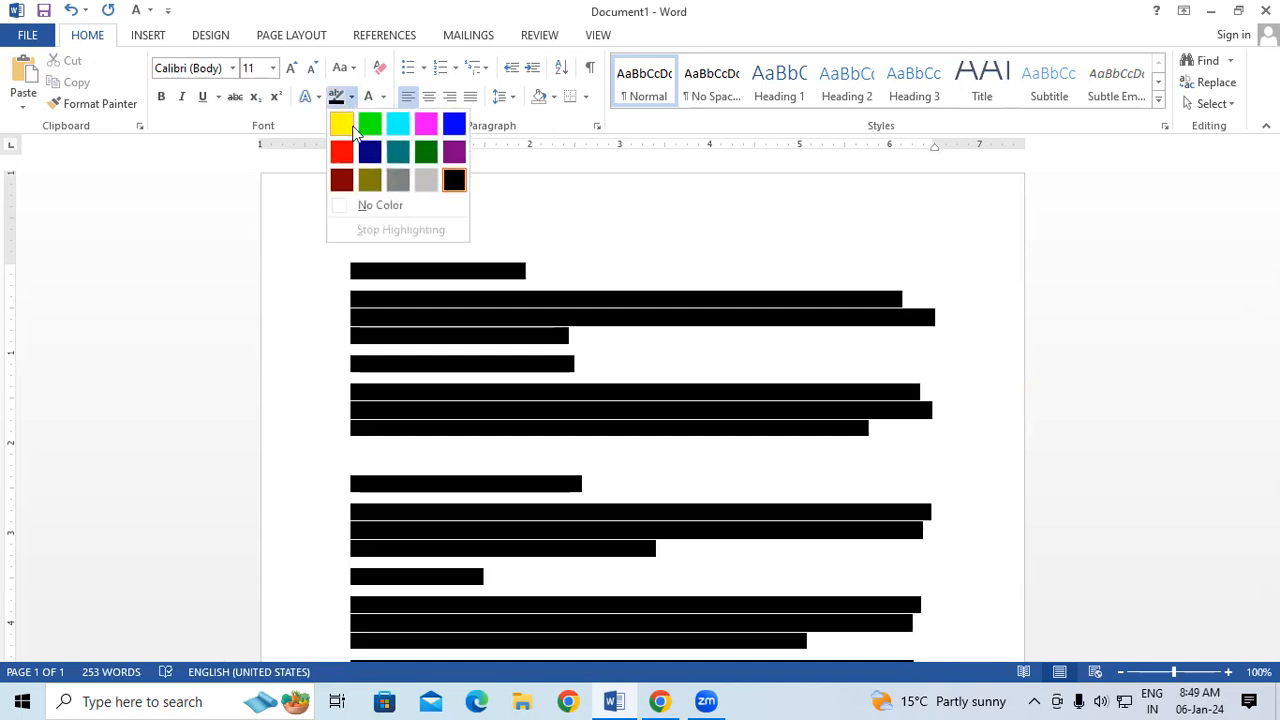
left_click(364, 205)
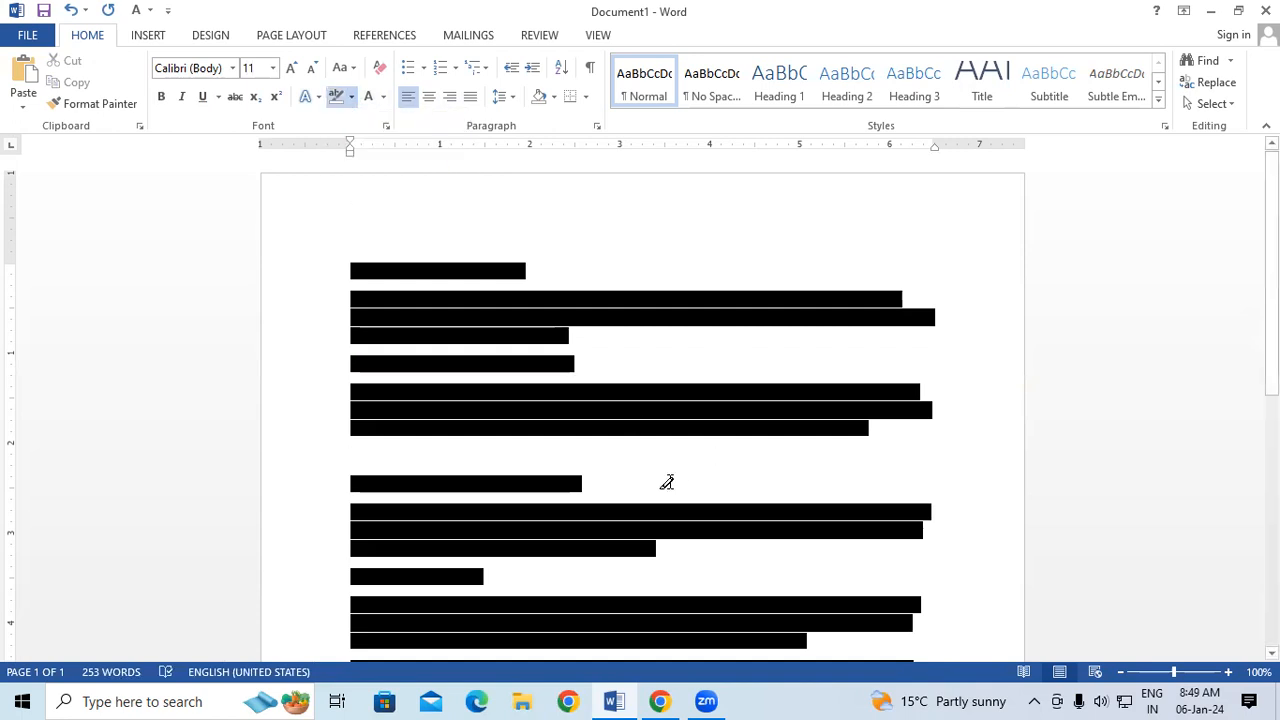
left_click(351, 97)
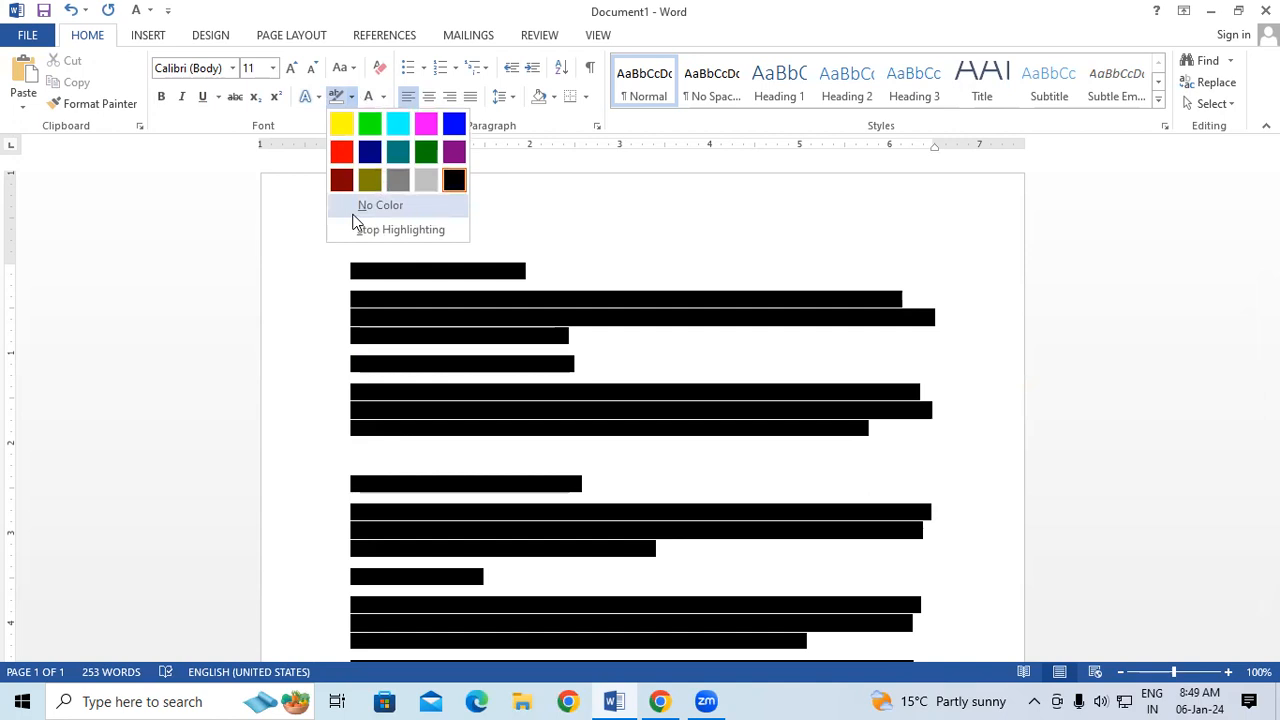
left_click(353, 209)
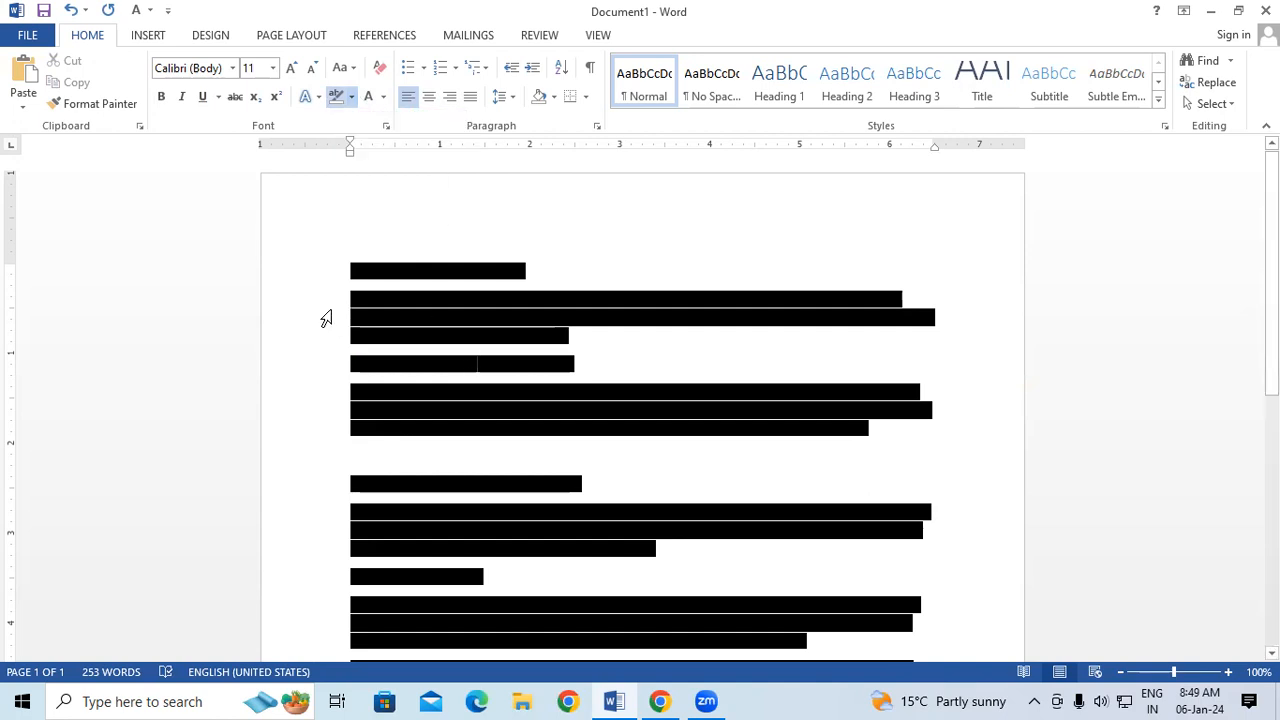
Undo the black highlighting of the whole text, and remove all highlighting from the entire document with No Color
key("ctrl+a")
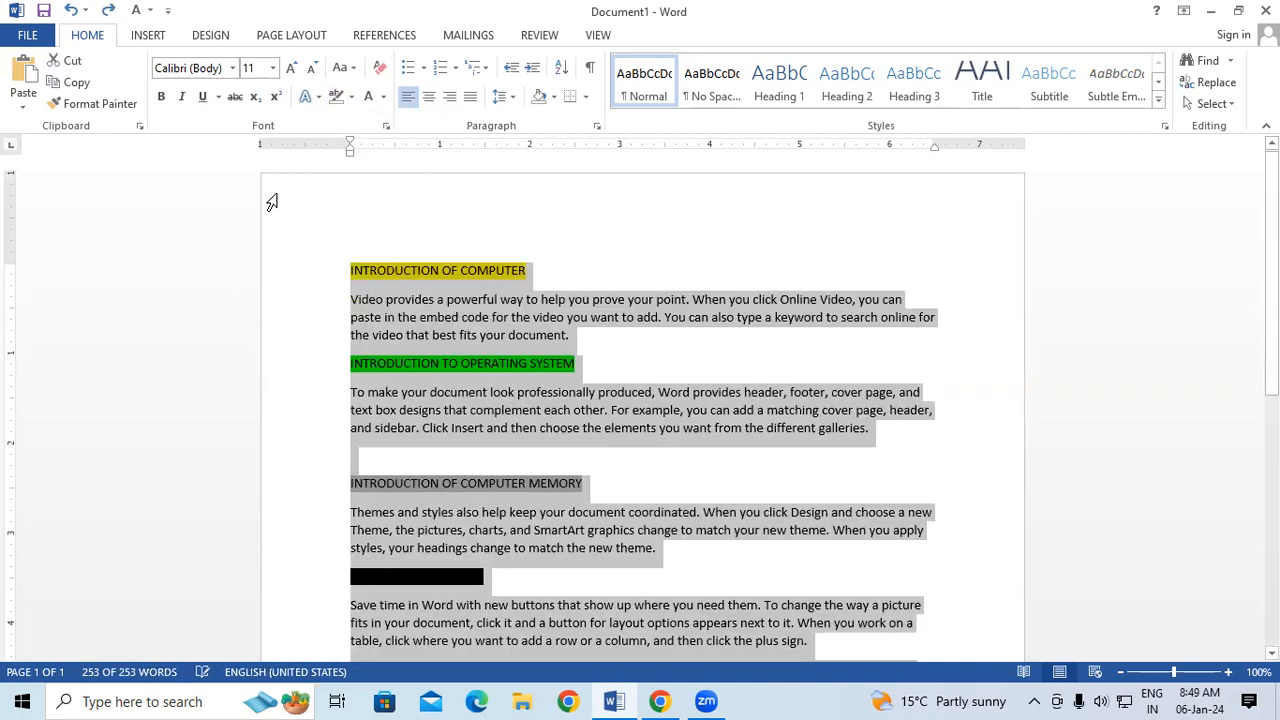
left_click(352, 97)
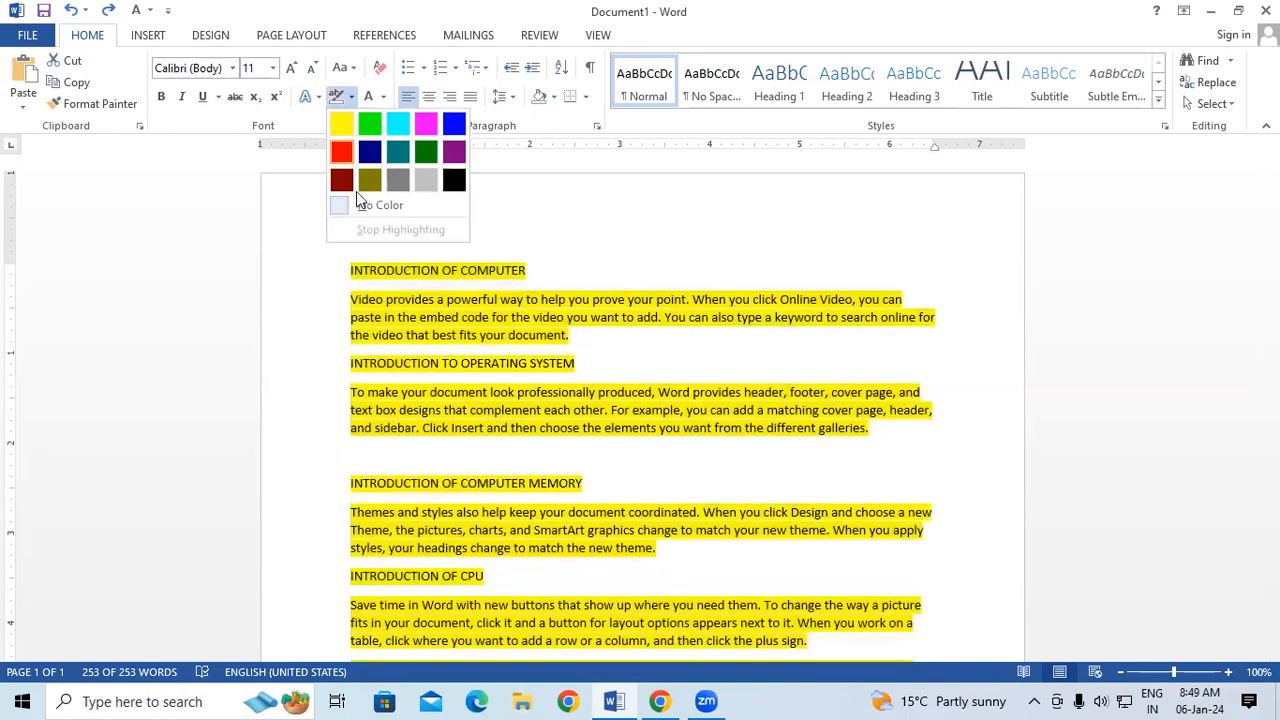
left_click(362, 206)
left_click(654, 369)
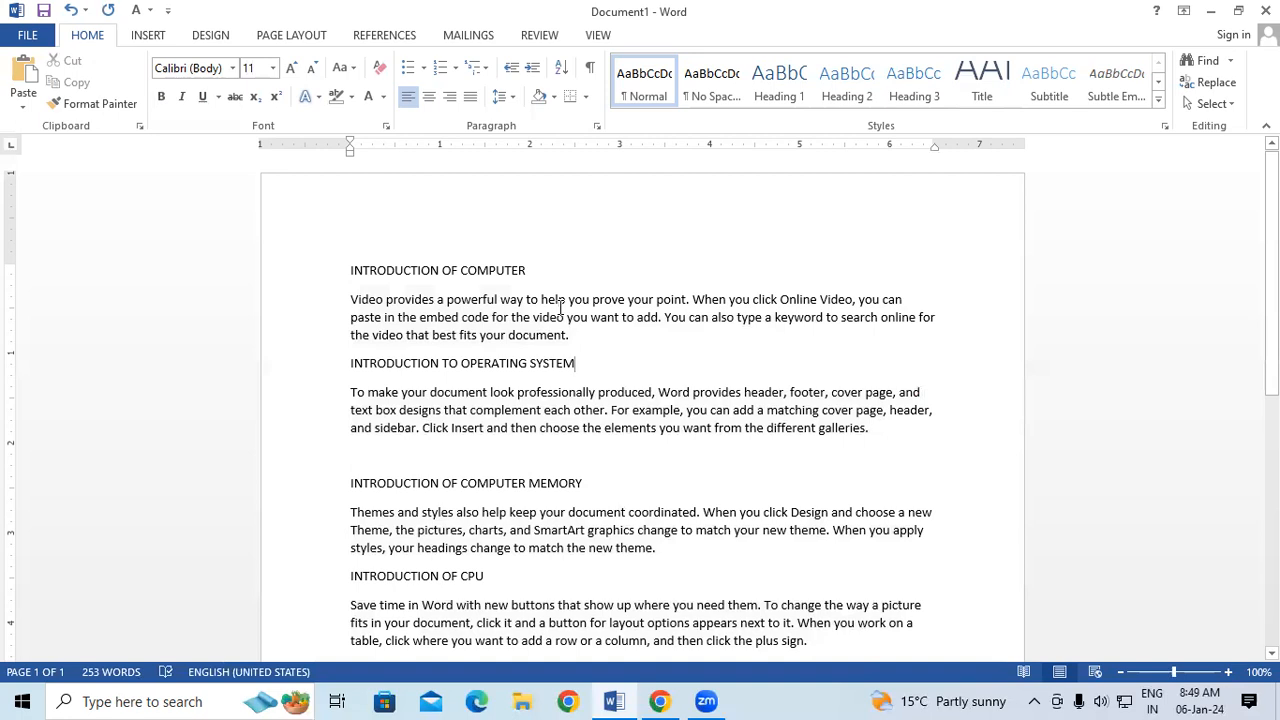
Select the entire document, enlarge its text to 22 pt and clear all its formatting
key("ctrl+a")
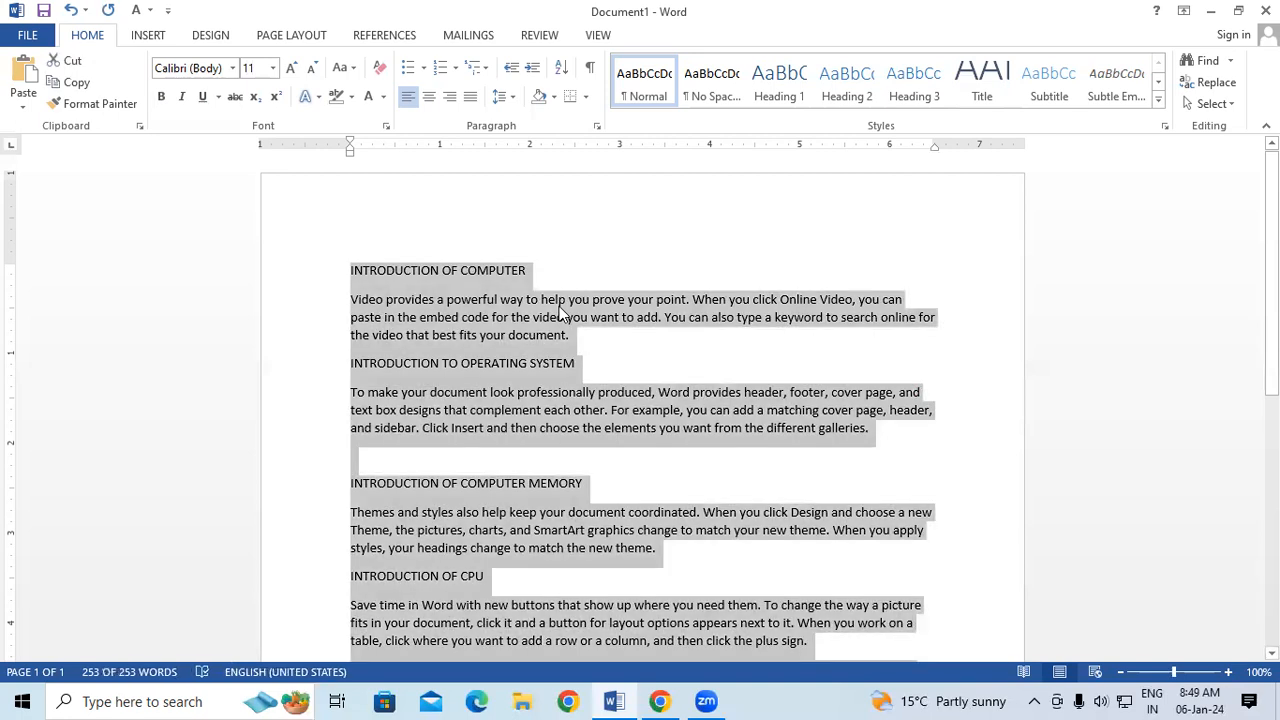
key("ctrl+shift+period")
key("ctrl+shift+period")
key("ctrl+shift+period")
key("ctrl+shift+period")
key("ctrl+shift+period")
key("ctrl+shift+period")
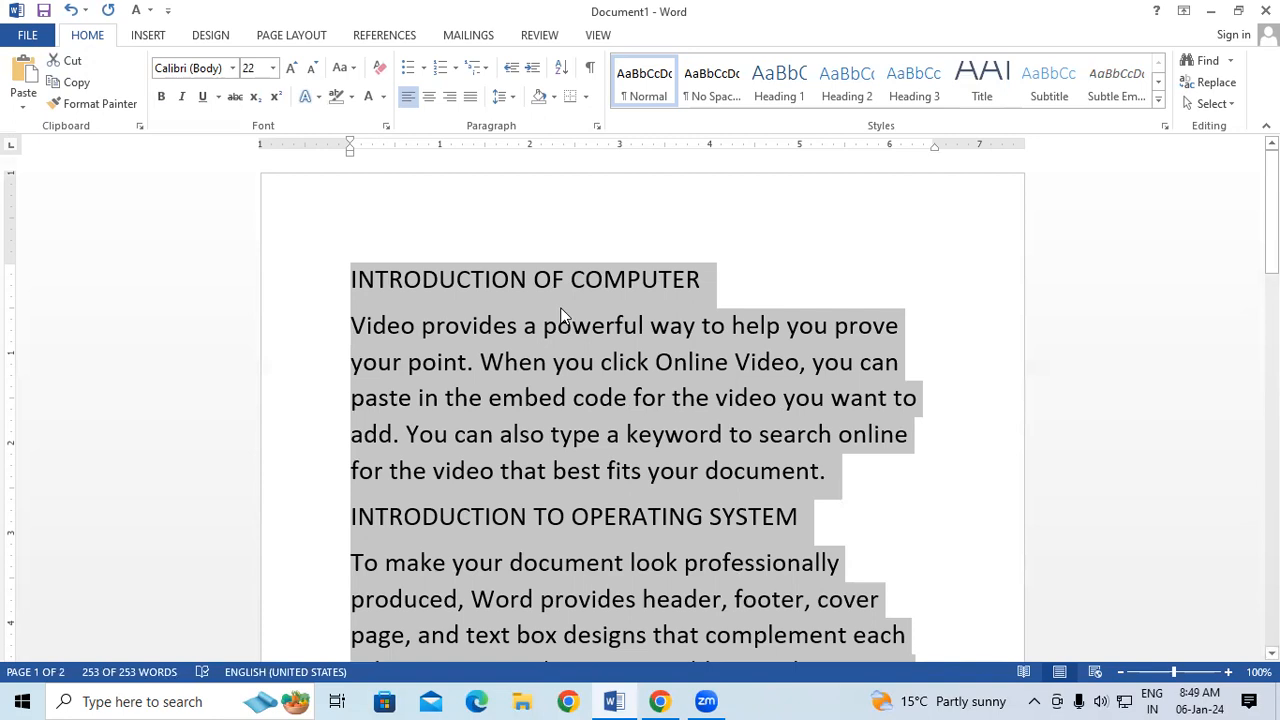
left_click(375, 67)
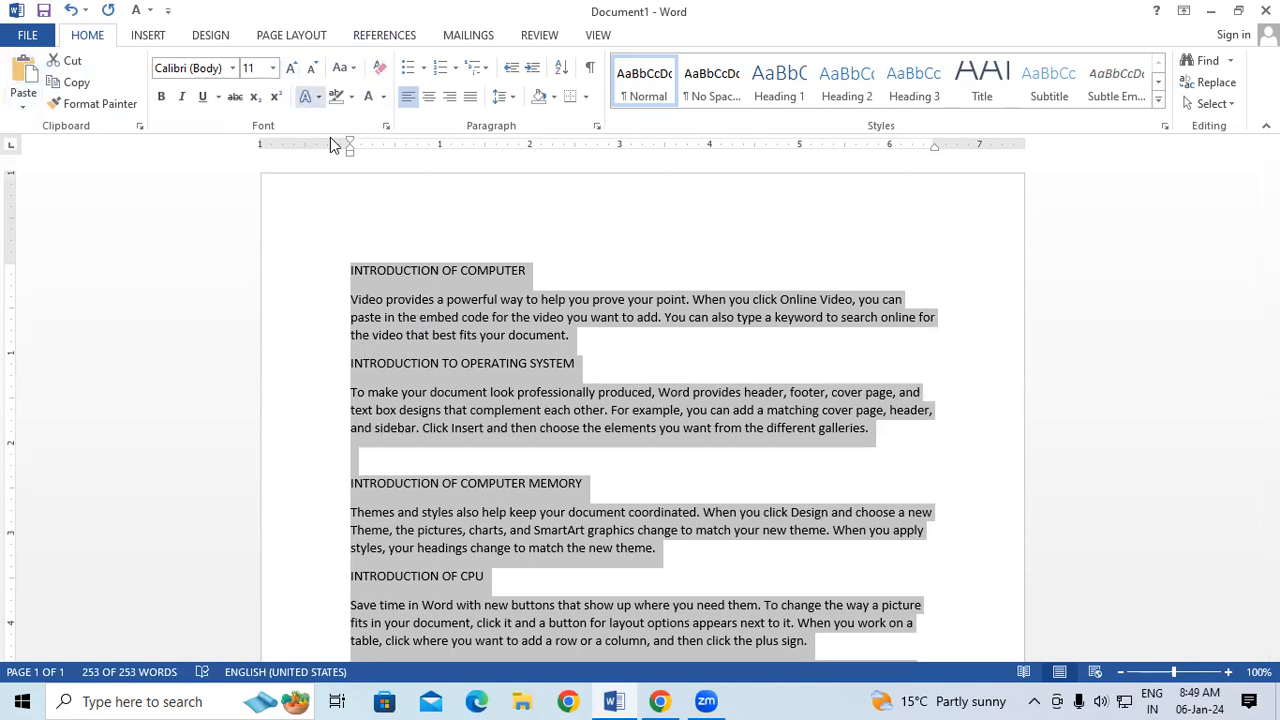
Change the font of the whole document to Arial Black and preview larger font sizes without applying one
left_click(232, 68)
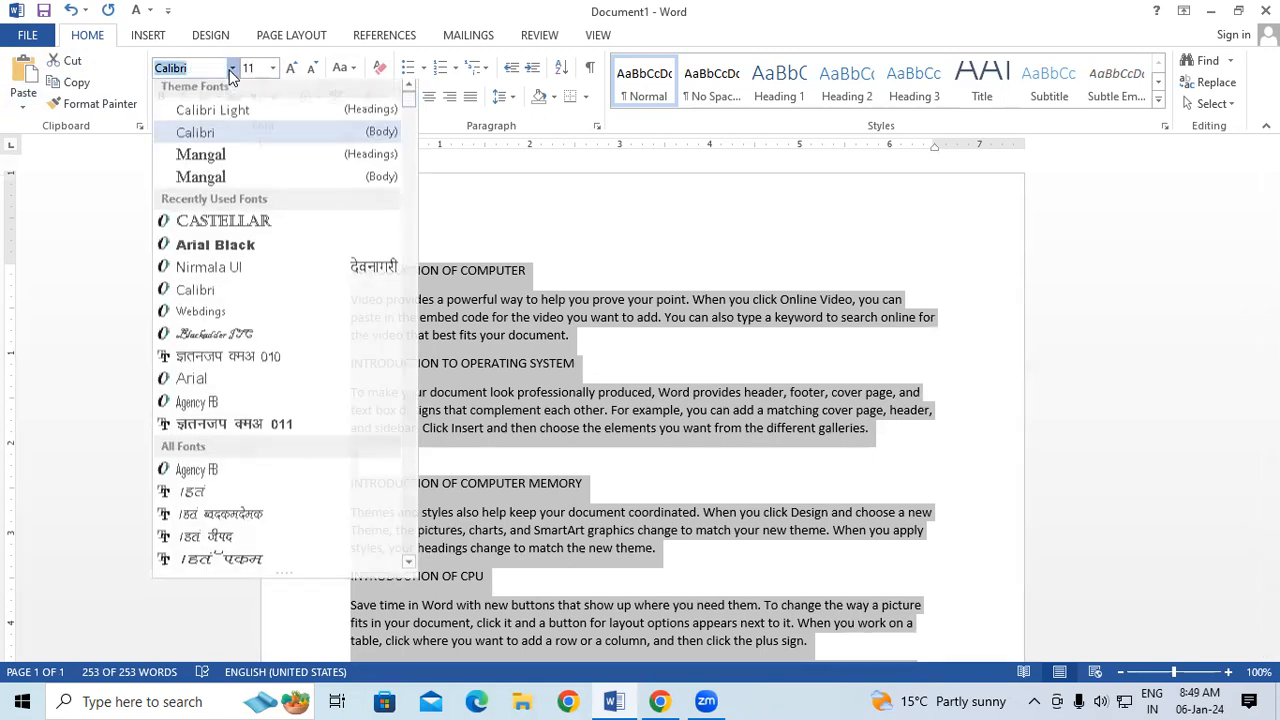
left_click(238, 253)
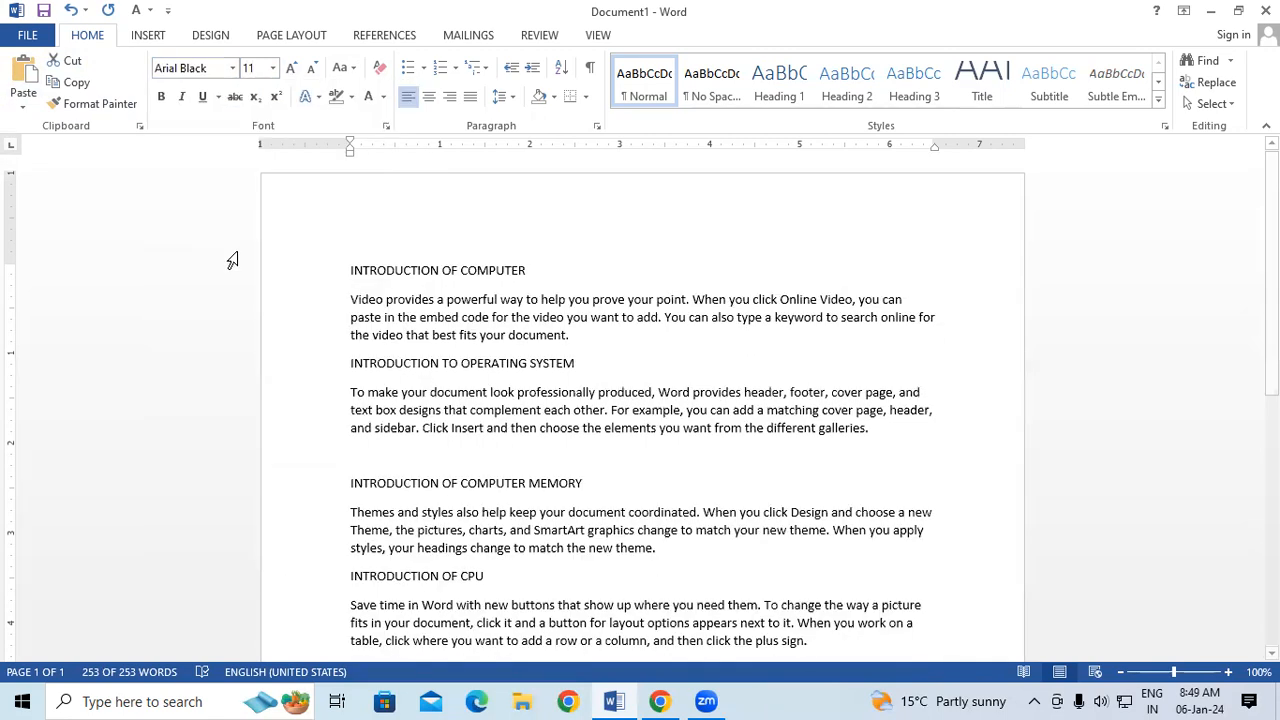
left_click(272, 68)
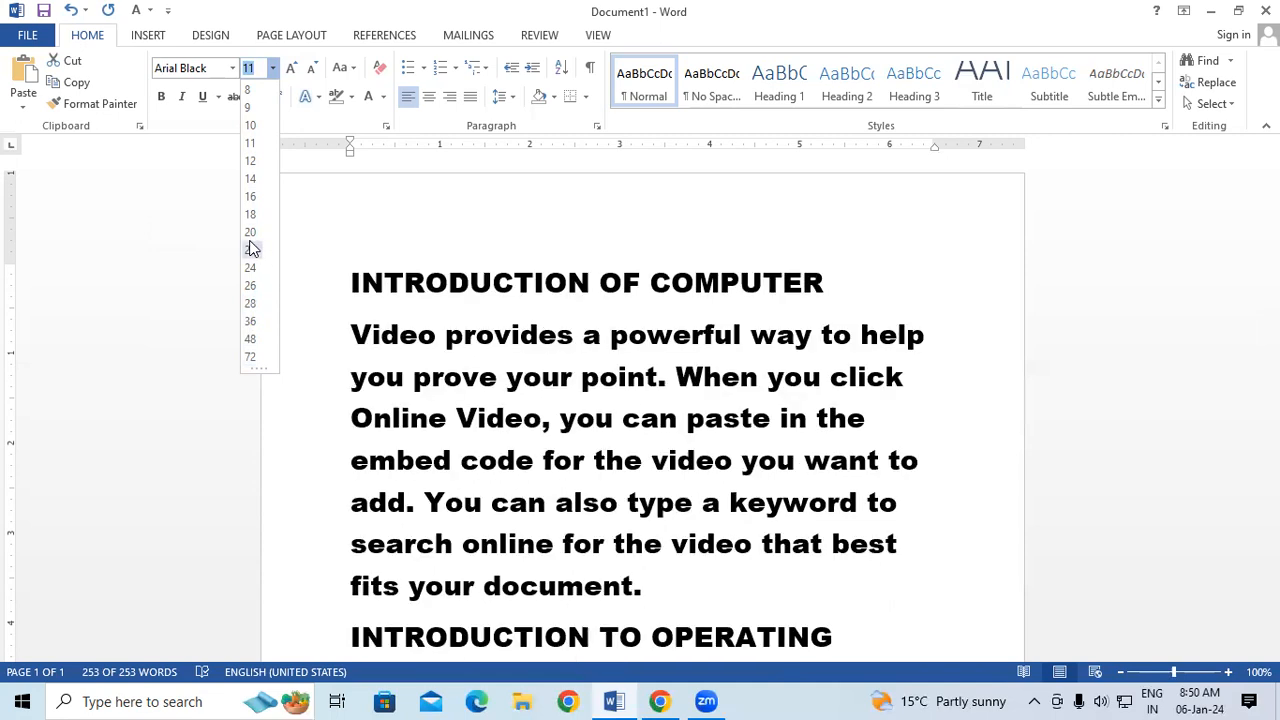
left_click(618, 443)
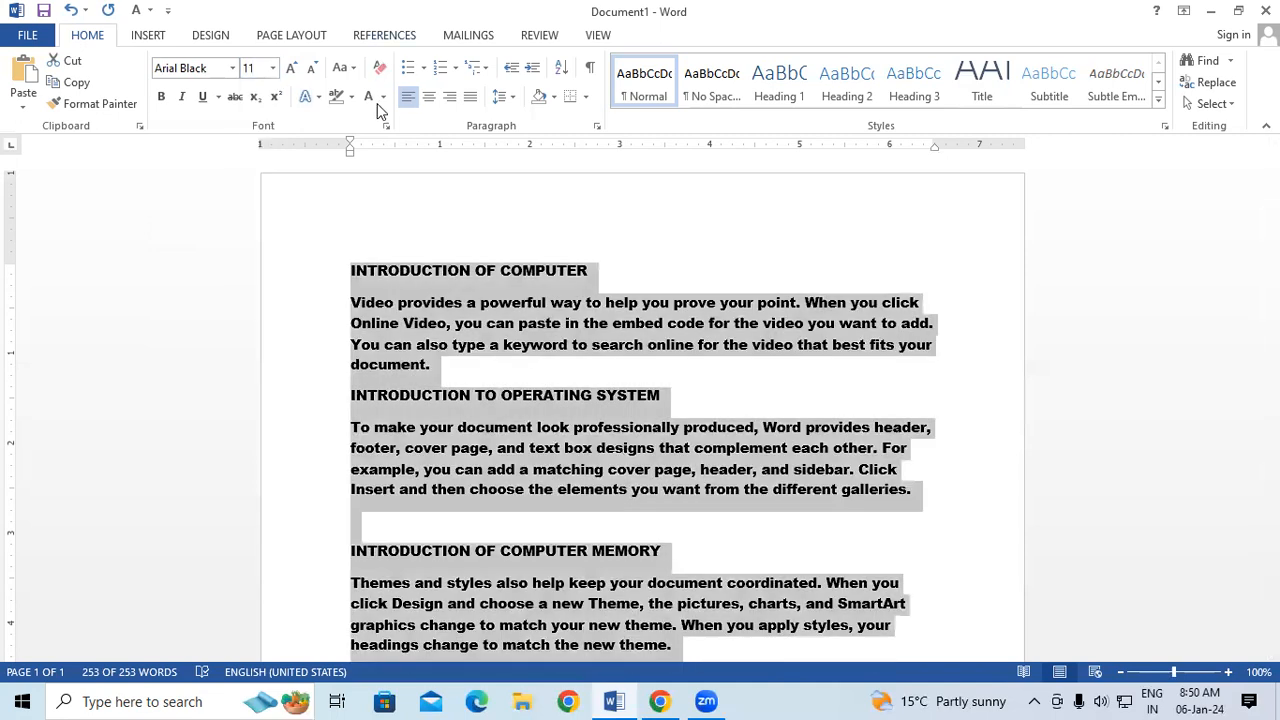